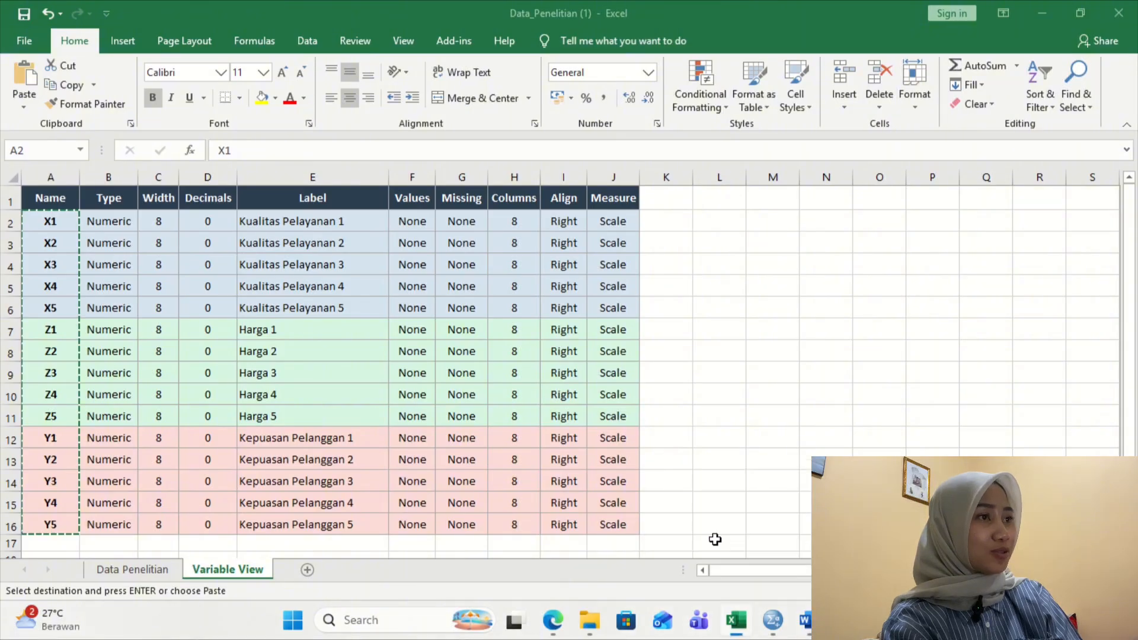
Review the X, Z and Y variable headings and the respondents' scores on the Data Penelitian sheet.
click(402, 374)
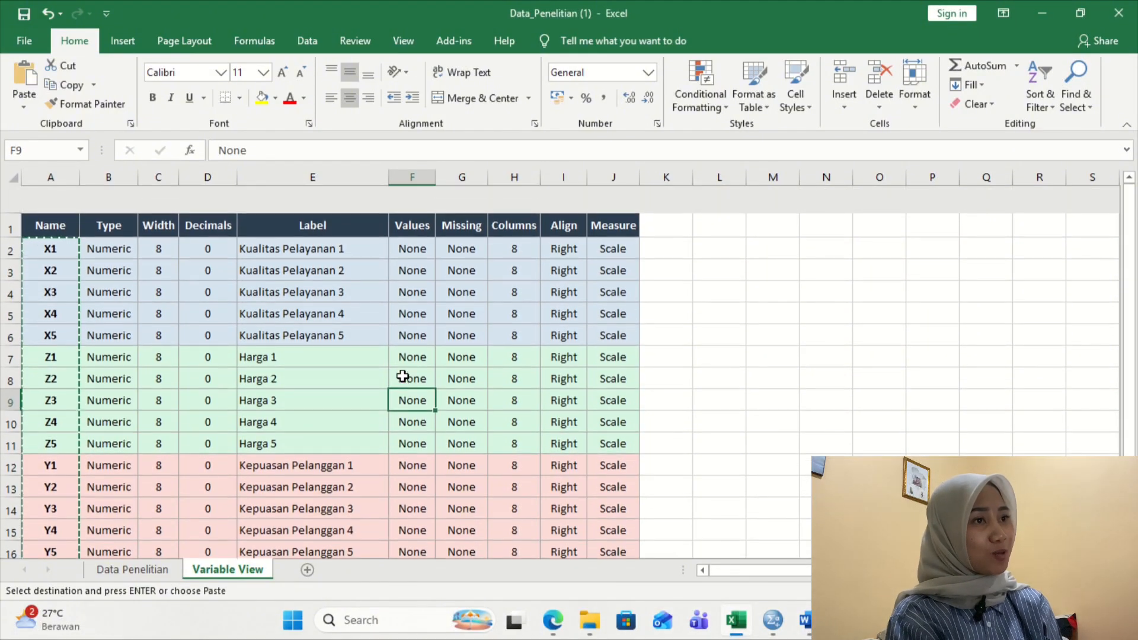
click(153, 569)
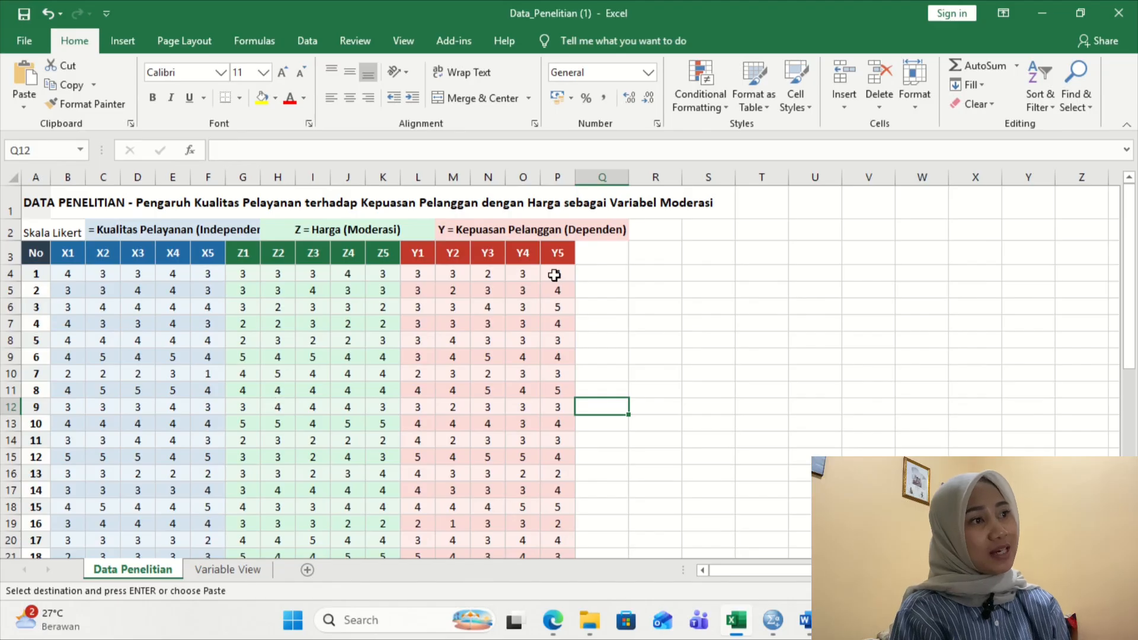
click(105, 237)
click(312, 231)
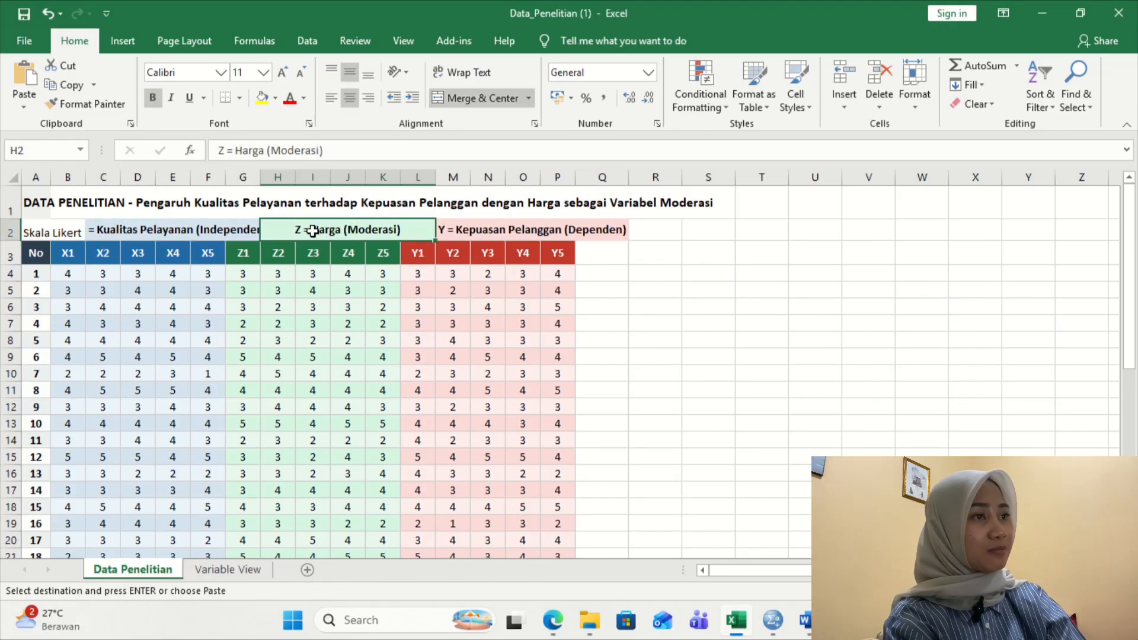
click(491, 229)
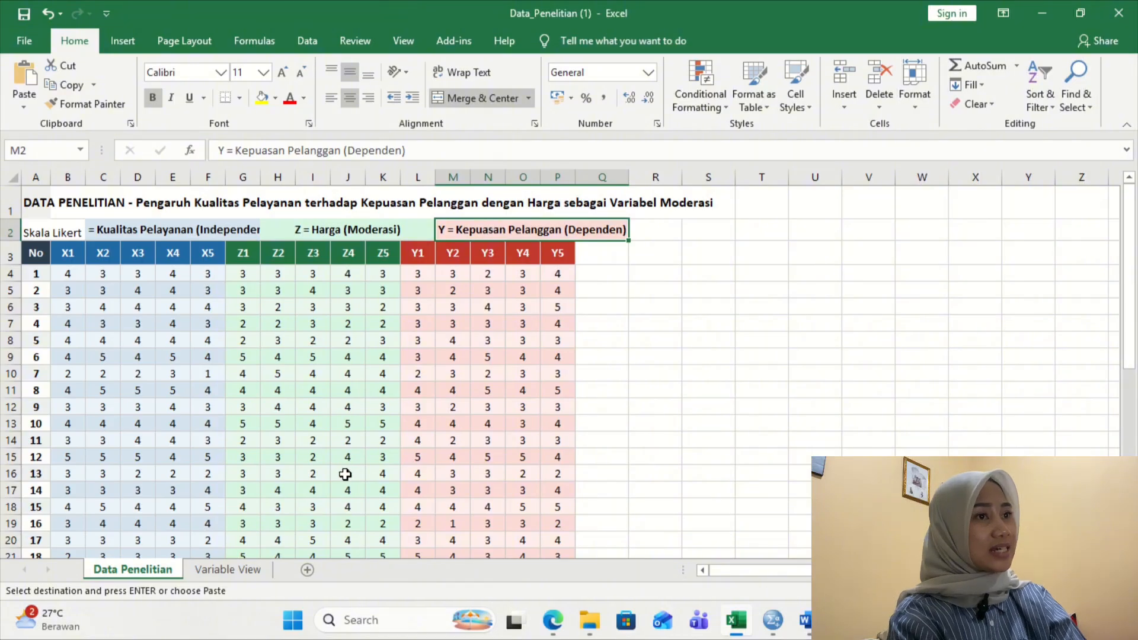
scroll(345, 474, down, 8)
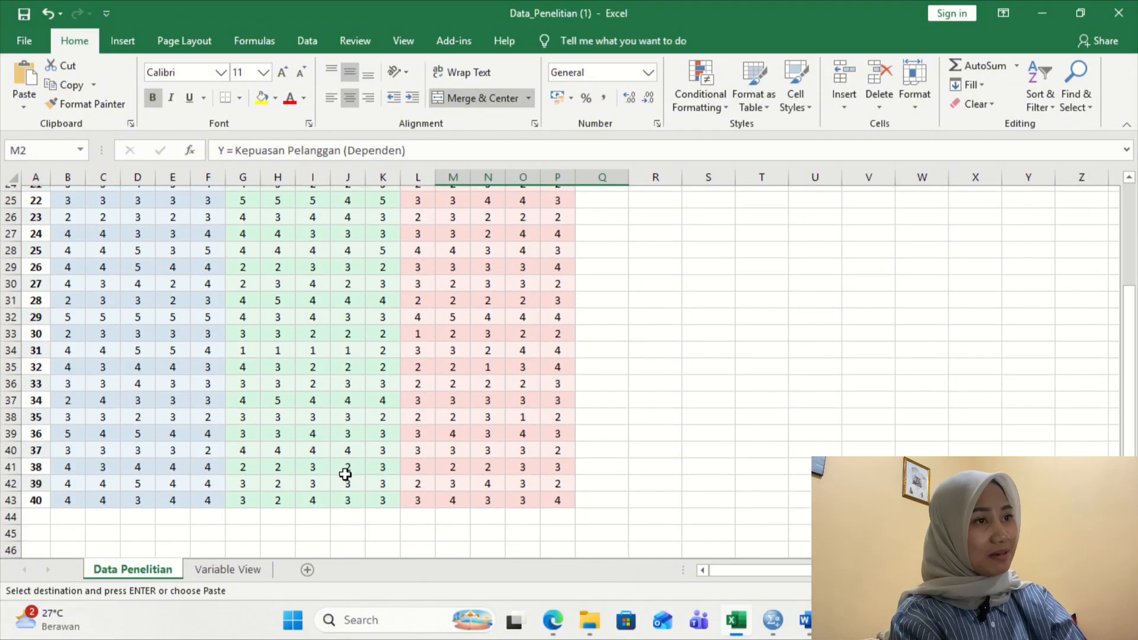
scroll(345, 474, up, 8)
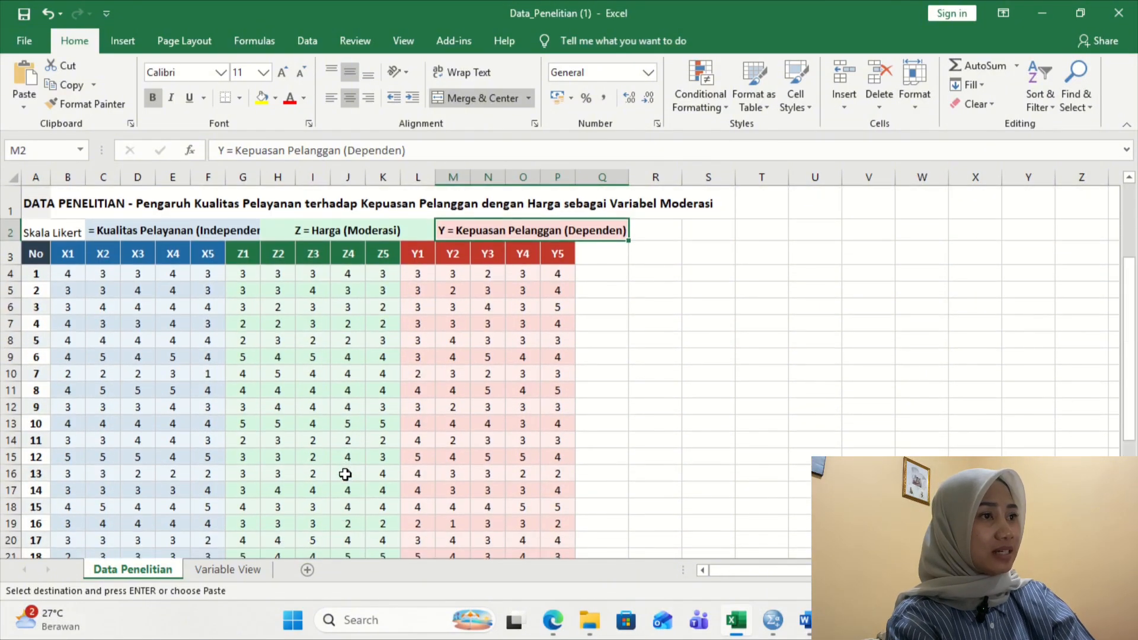
Review the variable names, labels and settings listed on the workbook's Variable View sheet.
click(228, 573)
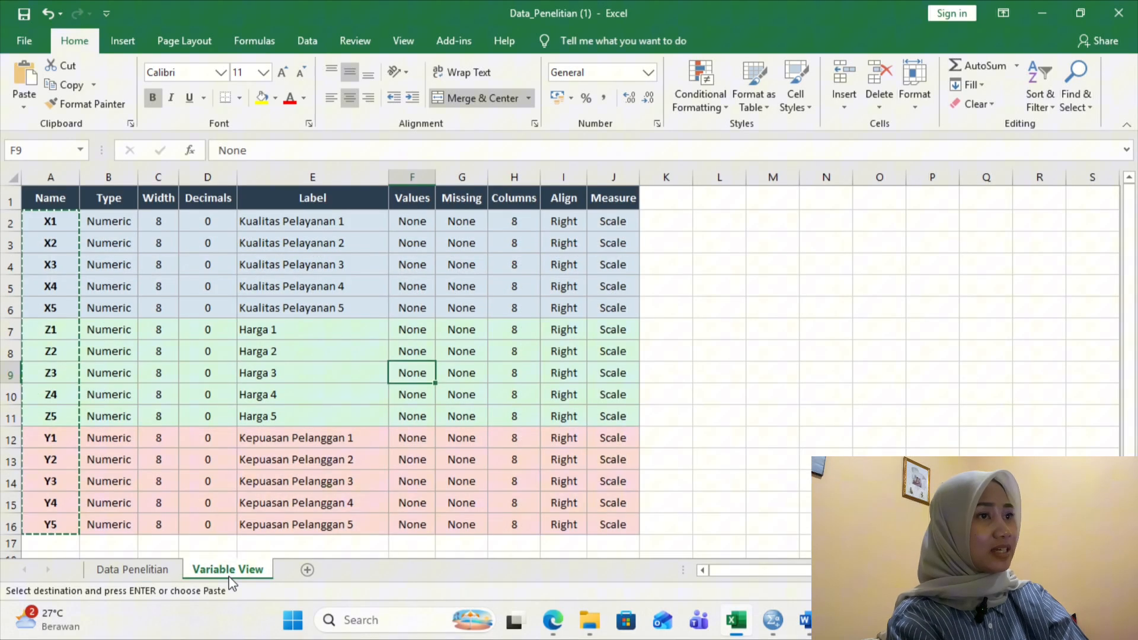
click(220, 417)
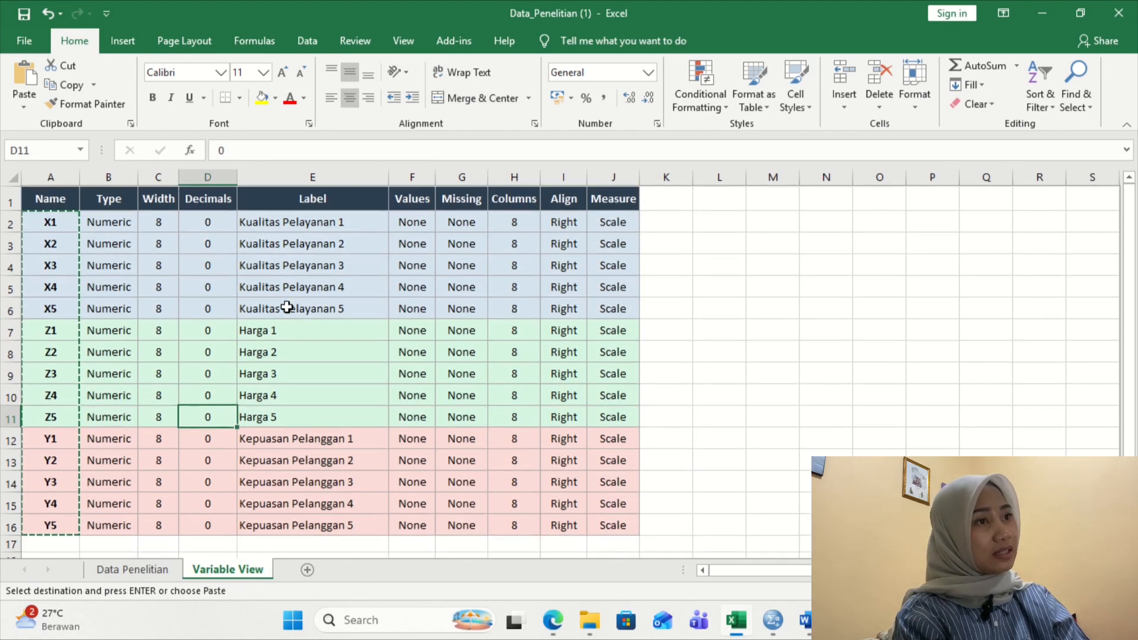
key(Escape)
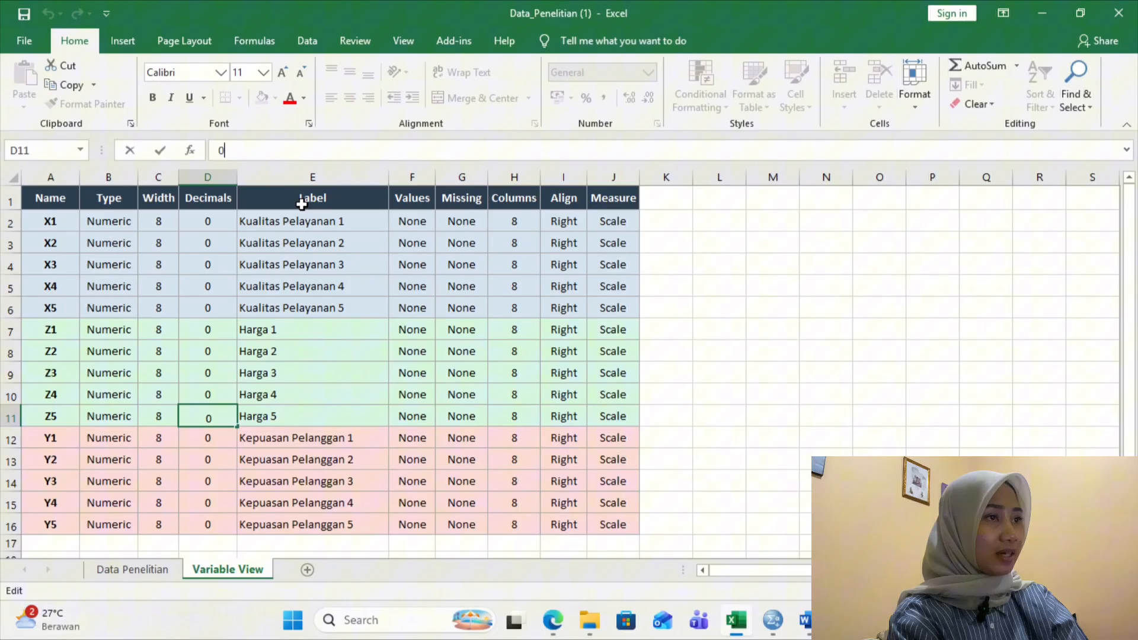
click(320, 311)
scroll(511, 379, down, 1)
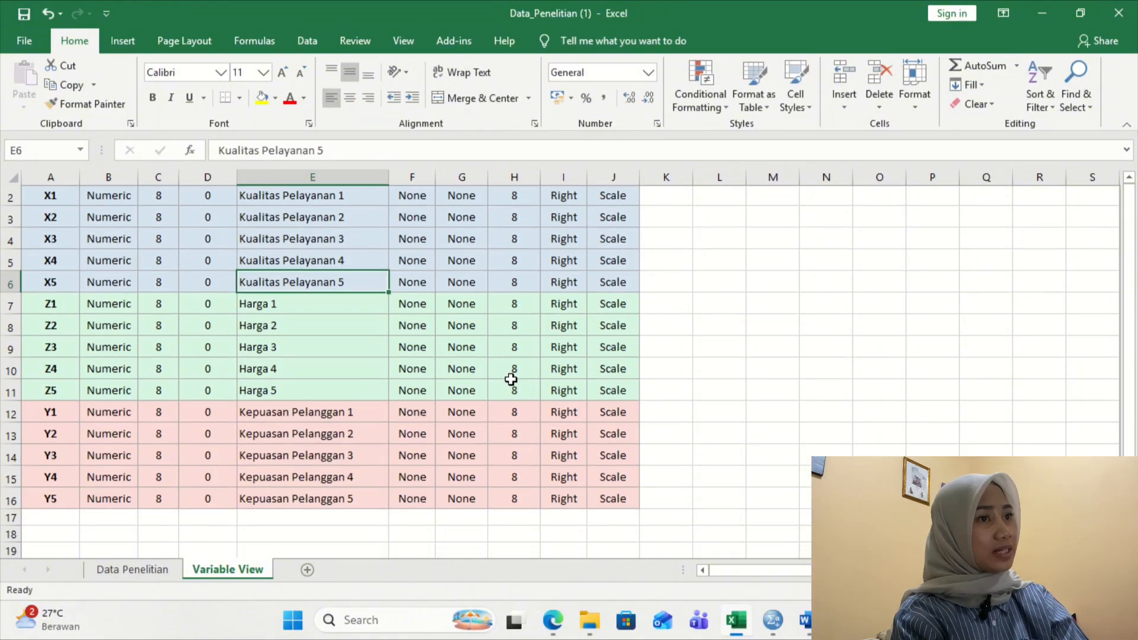
scroll(511, 380, up, 1)
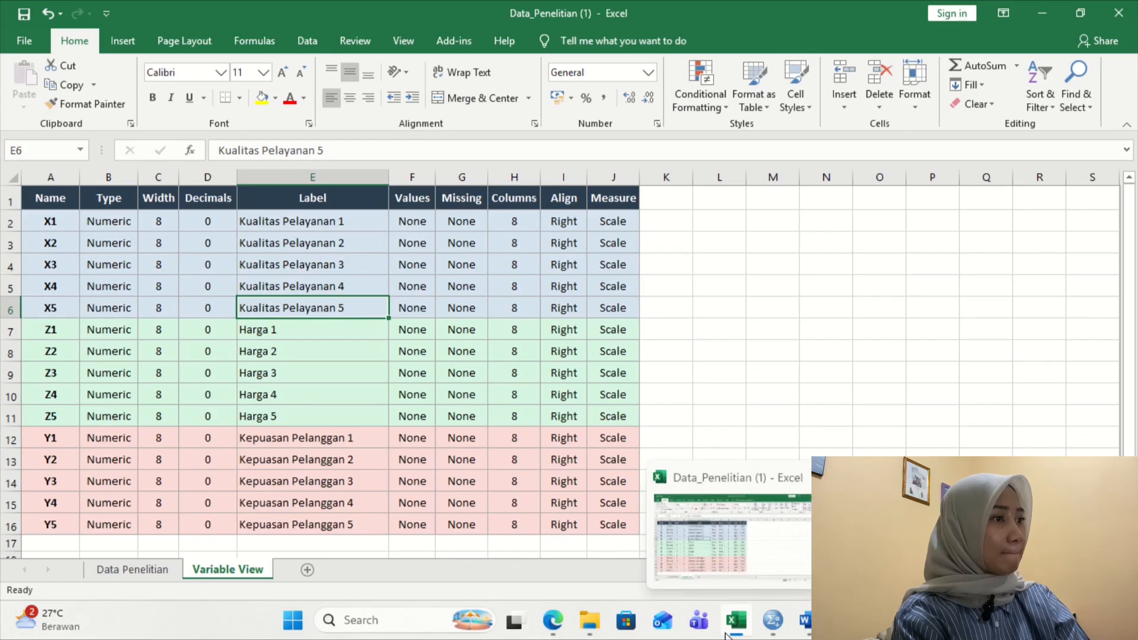
Switch to SPSS Statistics and look at the Data View and Variable View of the untitled dataset.
mouse_move(774, 621)
click(778, 562)
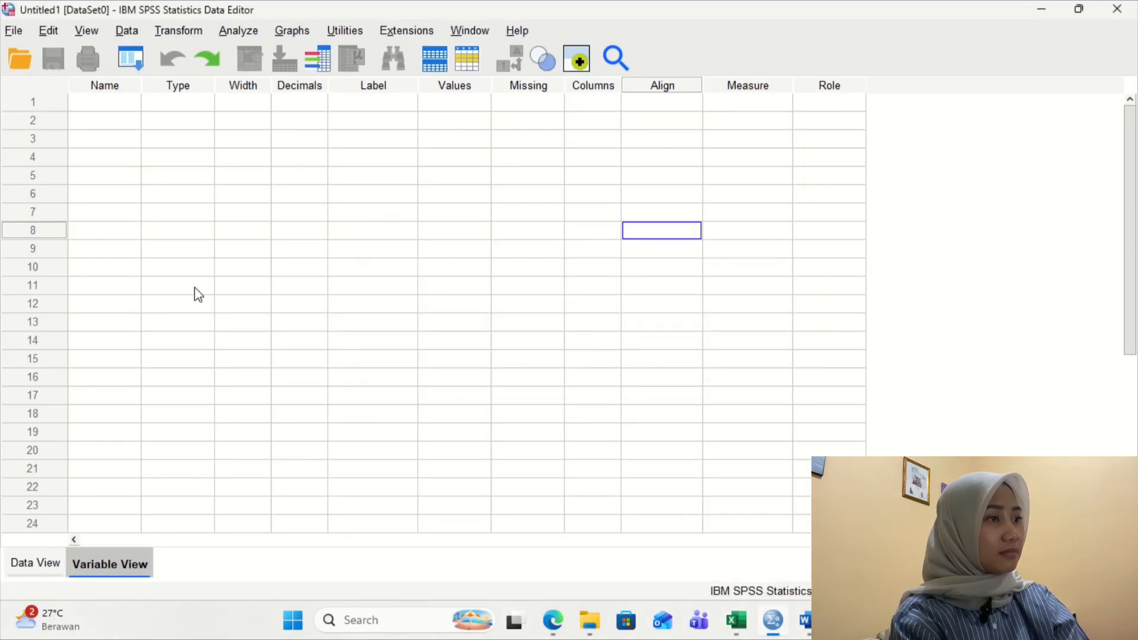
click(19, 570)
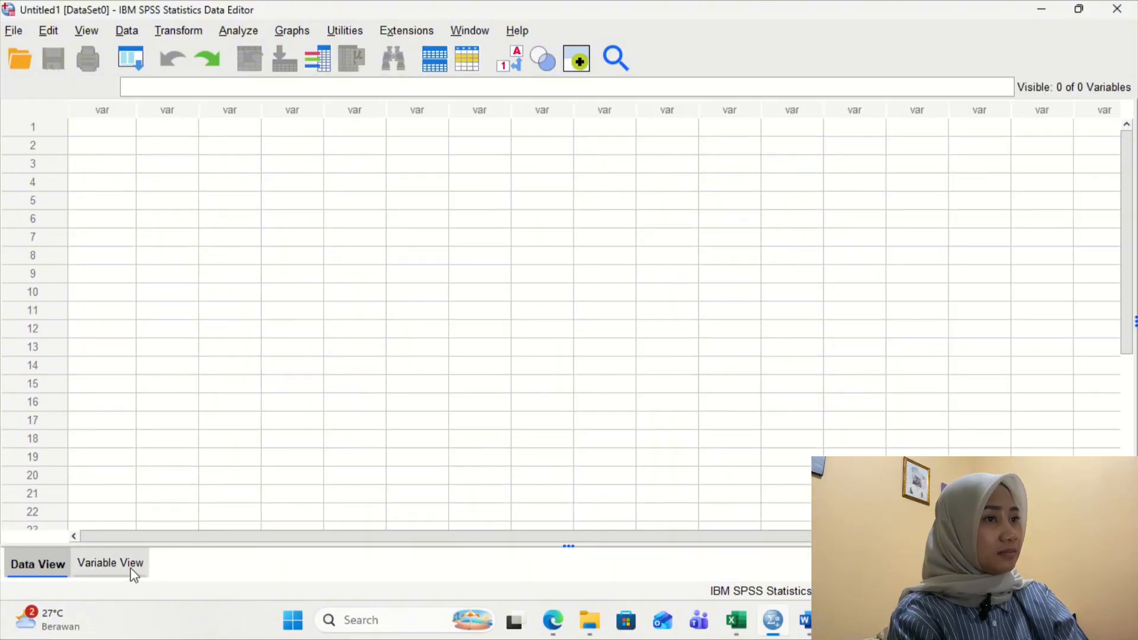
click(111, 563)
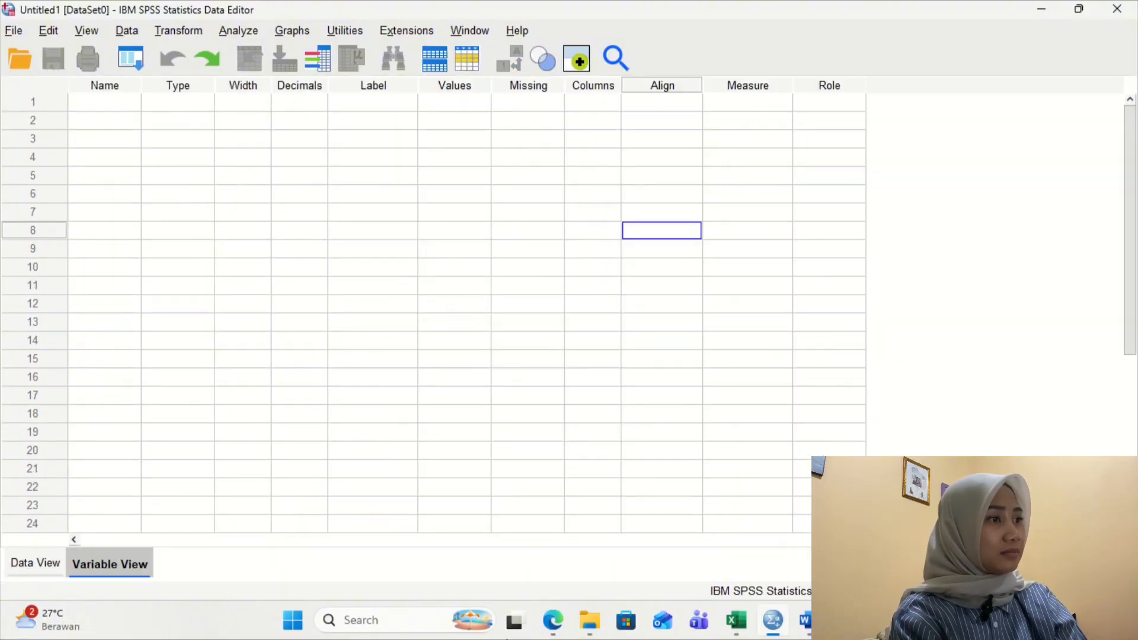
Copy the variable names X1 to Y5 from Excel's Variable View sheet into the Name column of the SPSS Variable View.
mouse_move(736, 620)
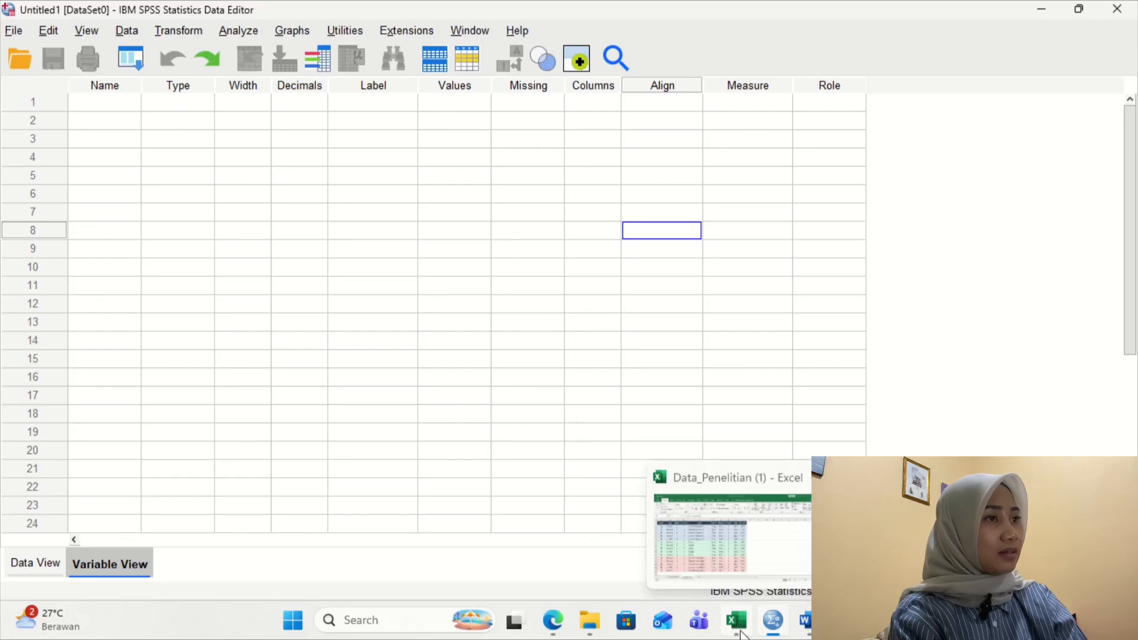
click(732, 542)
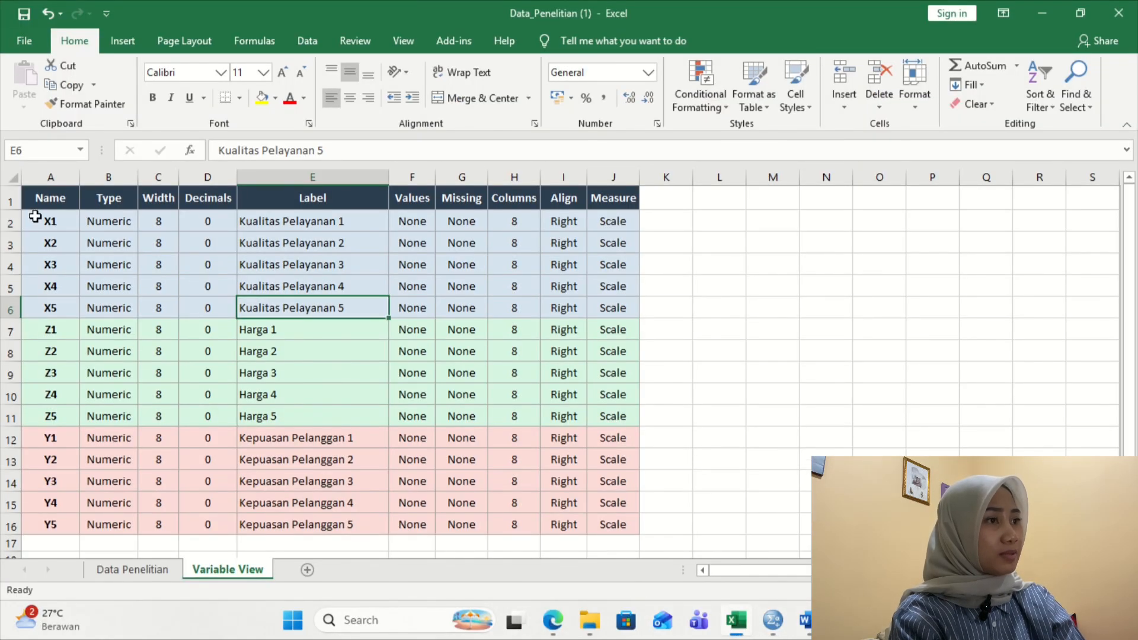
drag(42, 218, 56, 520)
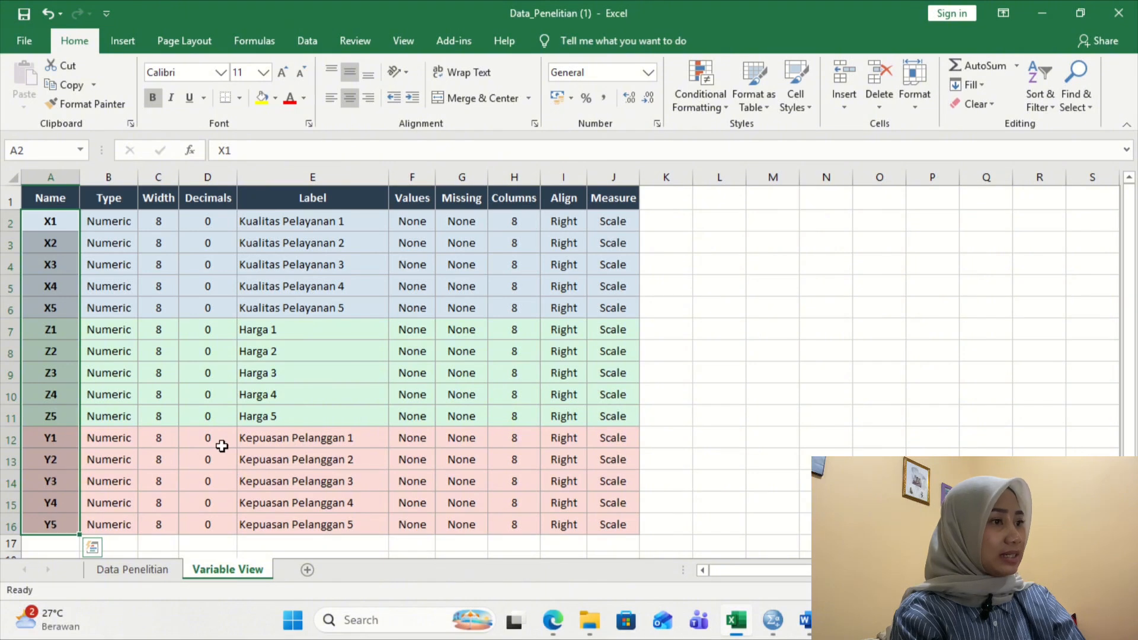
key(ctrl+c)
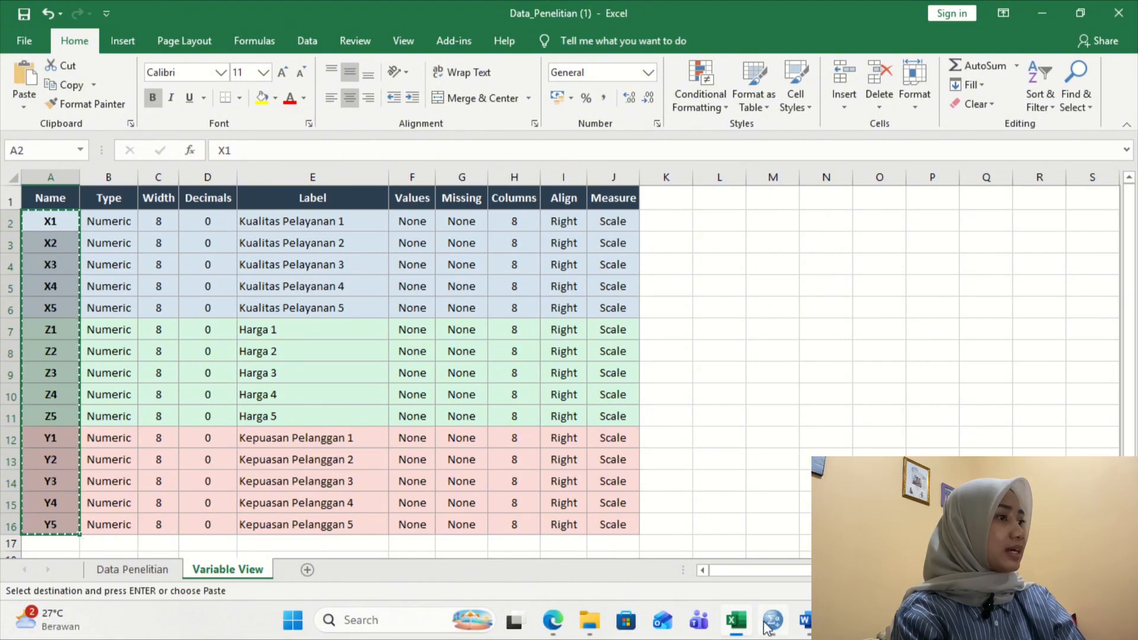
click(774, 569)
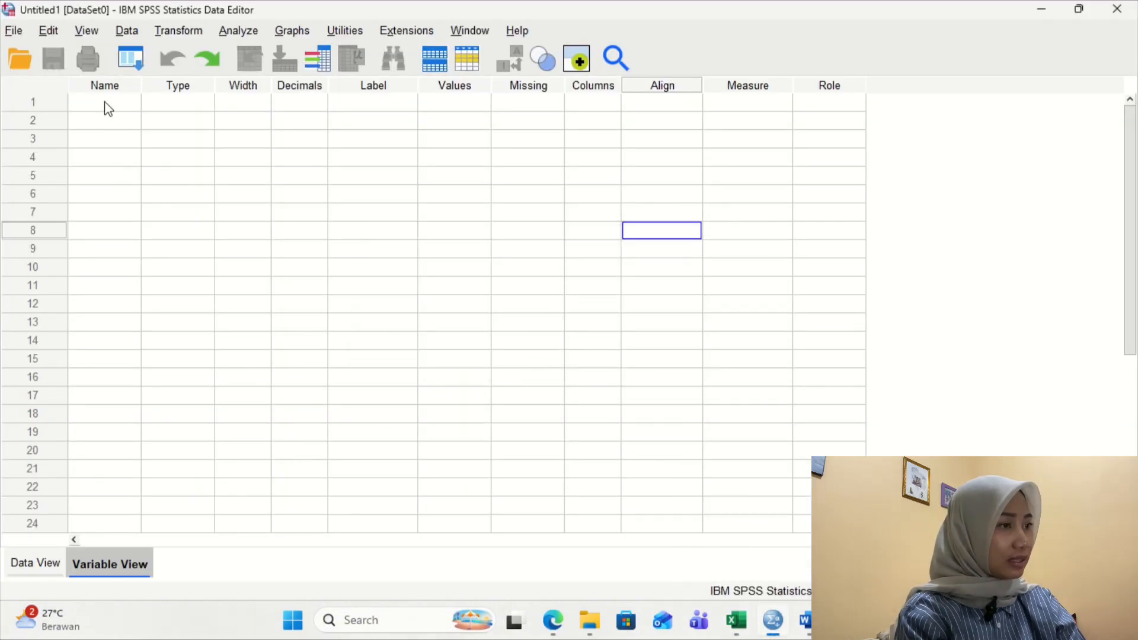
drag(106, 102, 111, 381)
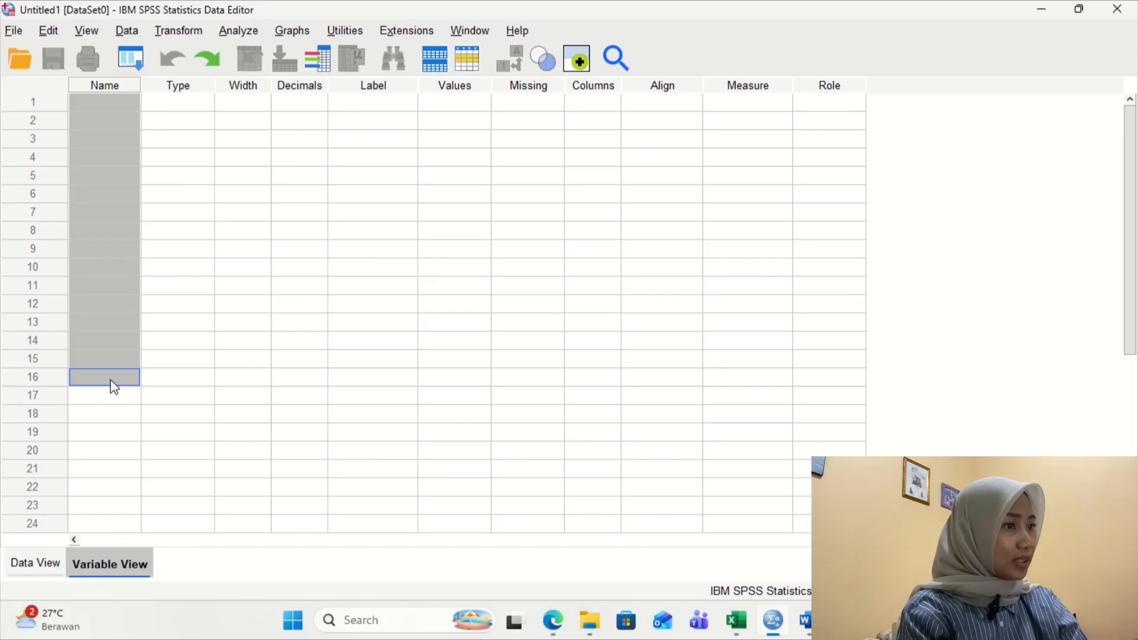
key(ctrl+v)
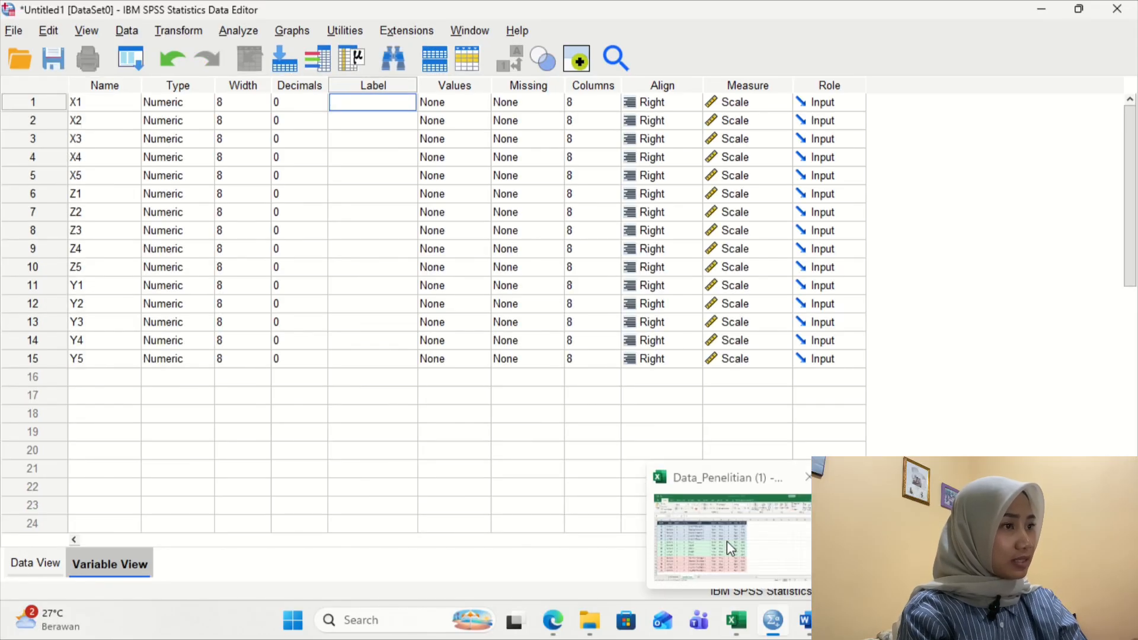
Copy the labels Kualitas Pelayanan 1 to Kepuasan Pelanggan 5 from Excel into the Label column for variables X1 to Y5 in SPSS.
click(730, 542)
drag(348, 224, 348, 511)
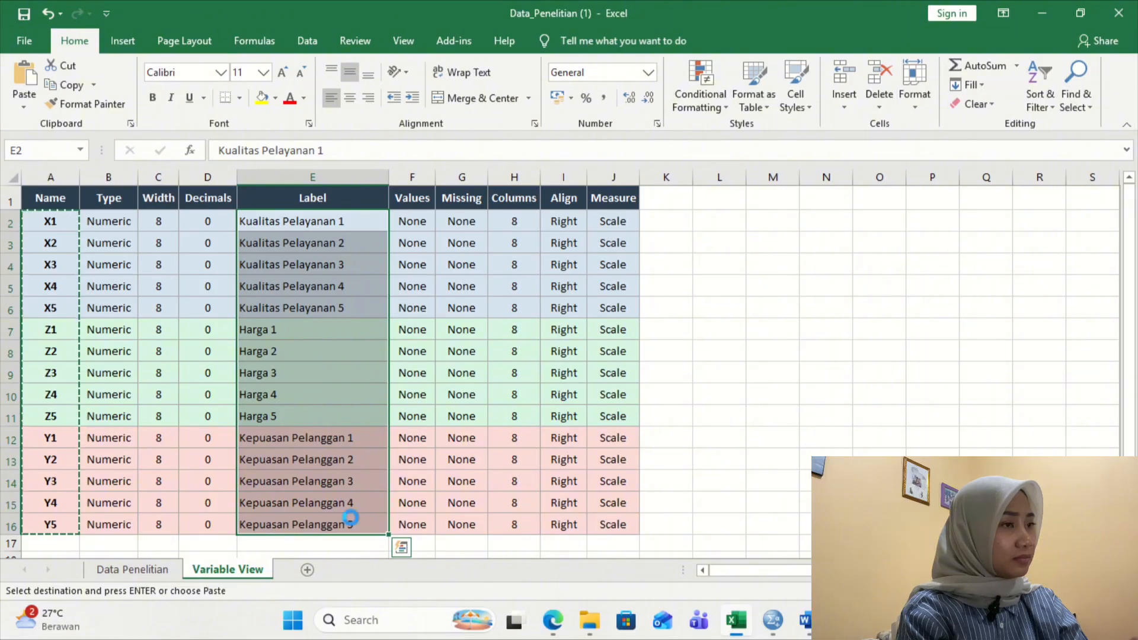
key(ctrl+c)
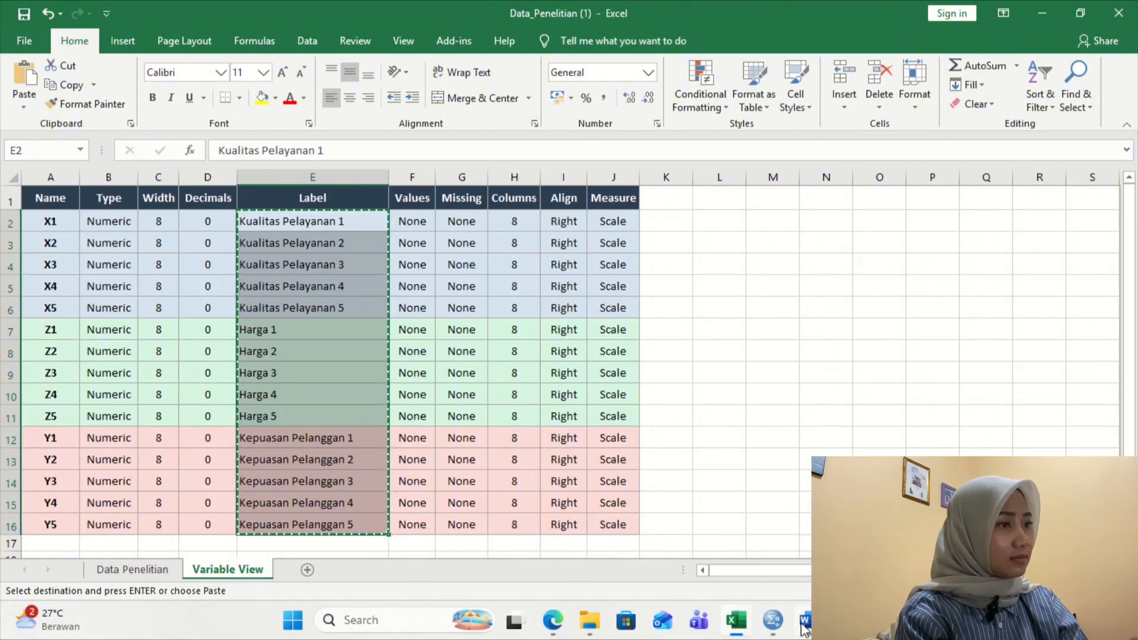
mouse_move(805, 621)
click(770, 533)
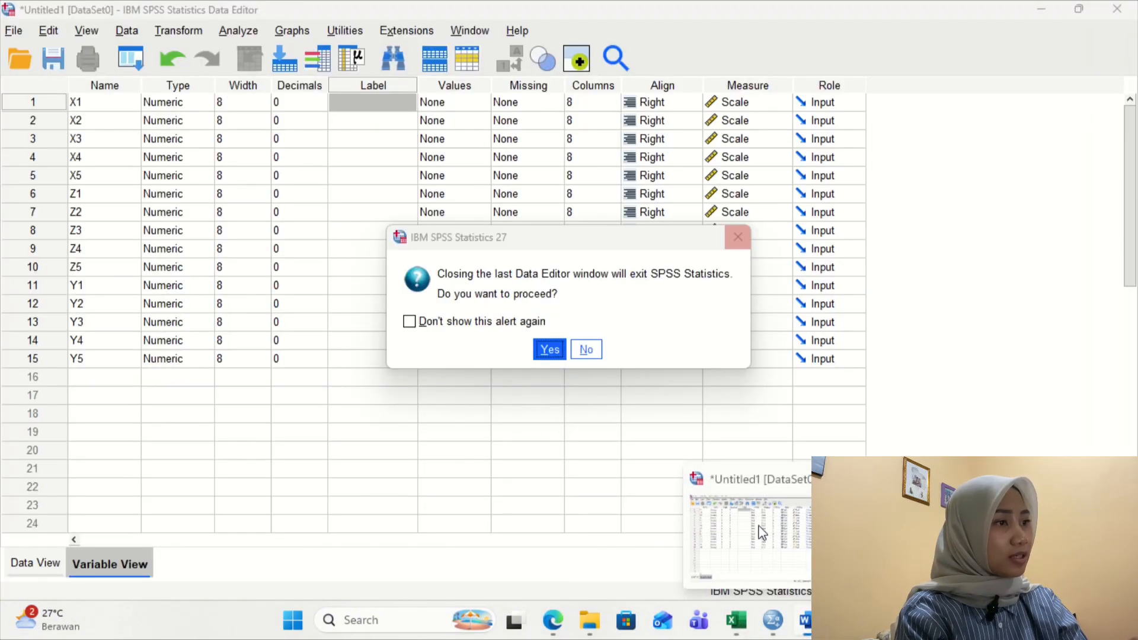
click(763, 532)
click(586, 350)
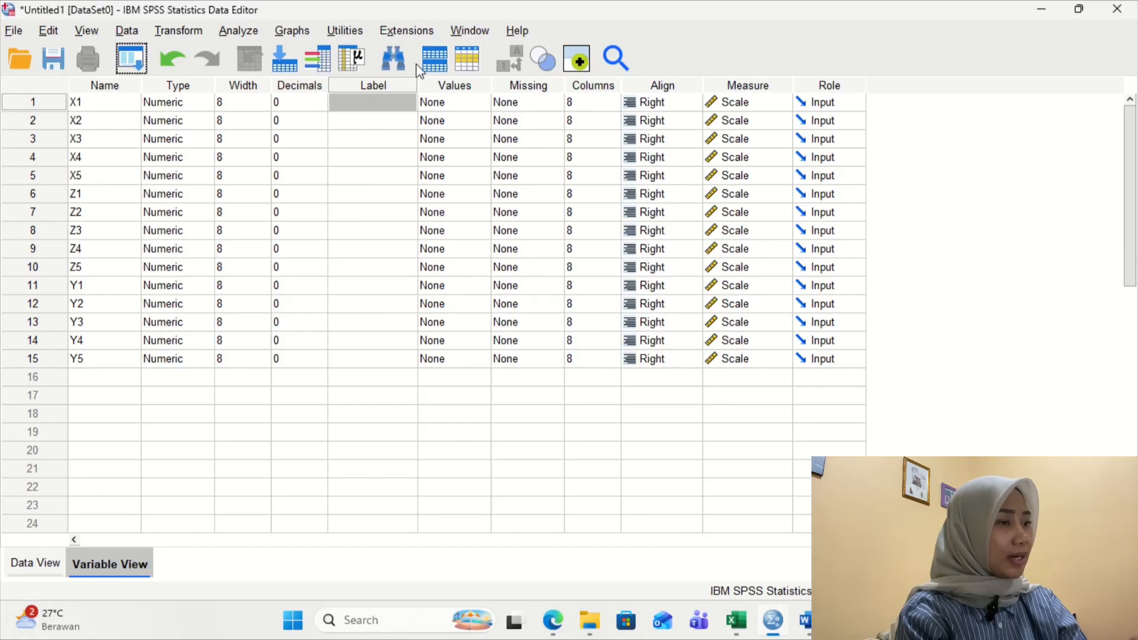
click(385, 105)
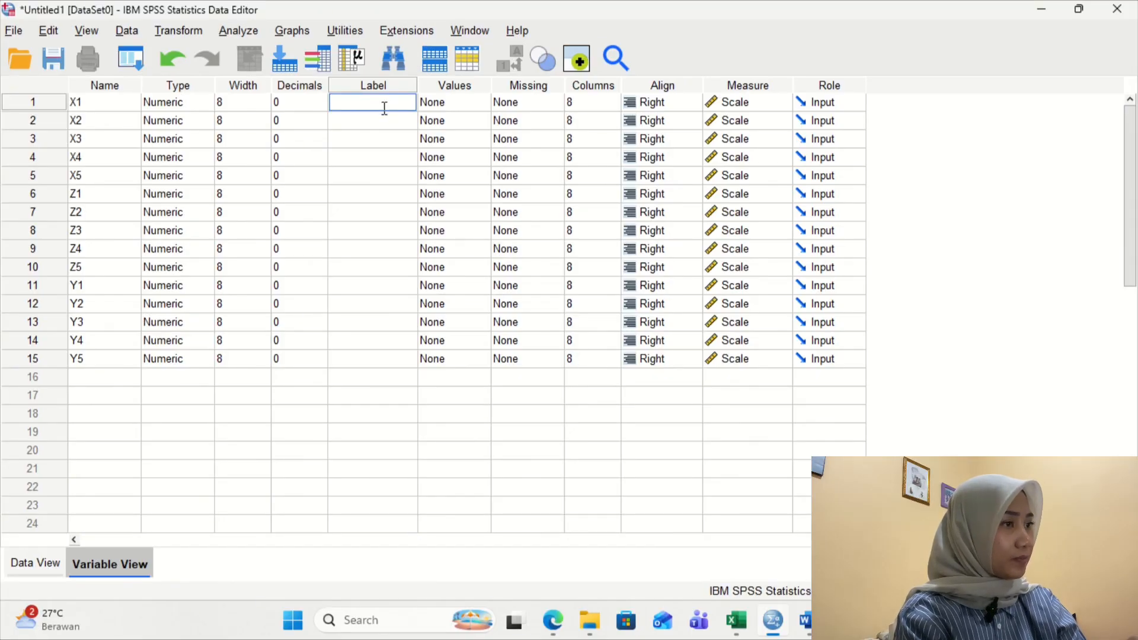
drag(373, 106, 400, 359)
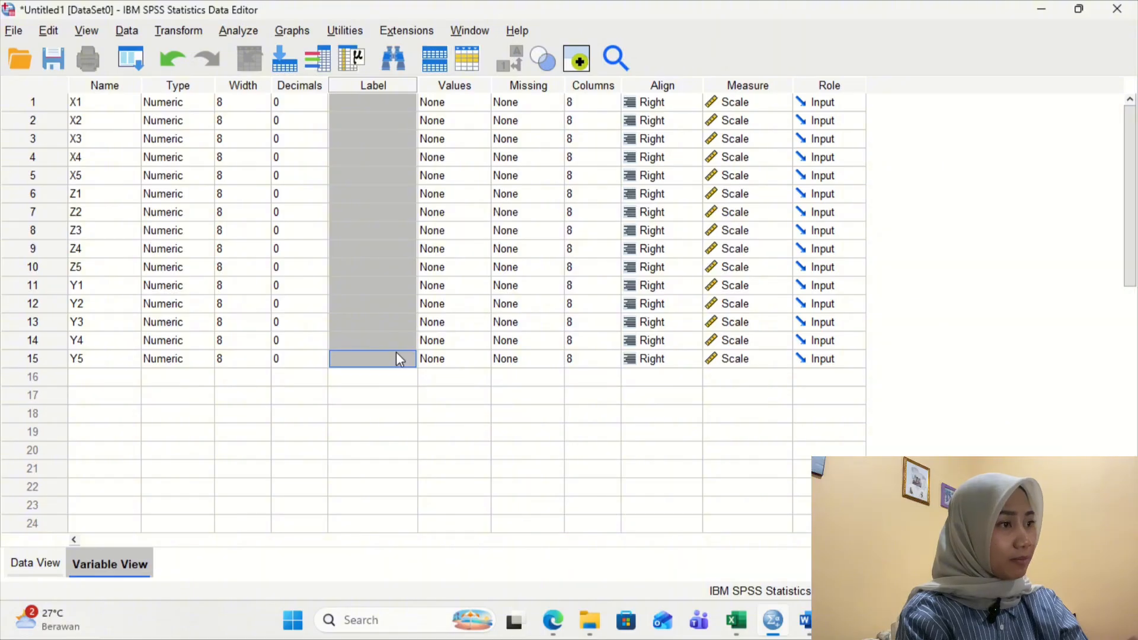
key(ctrl+v)
click(405, 418)
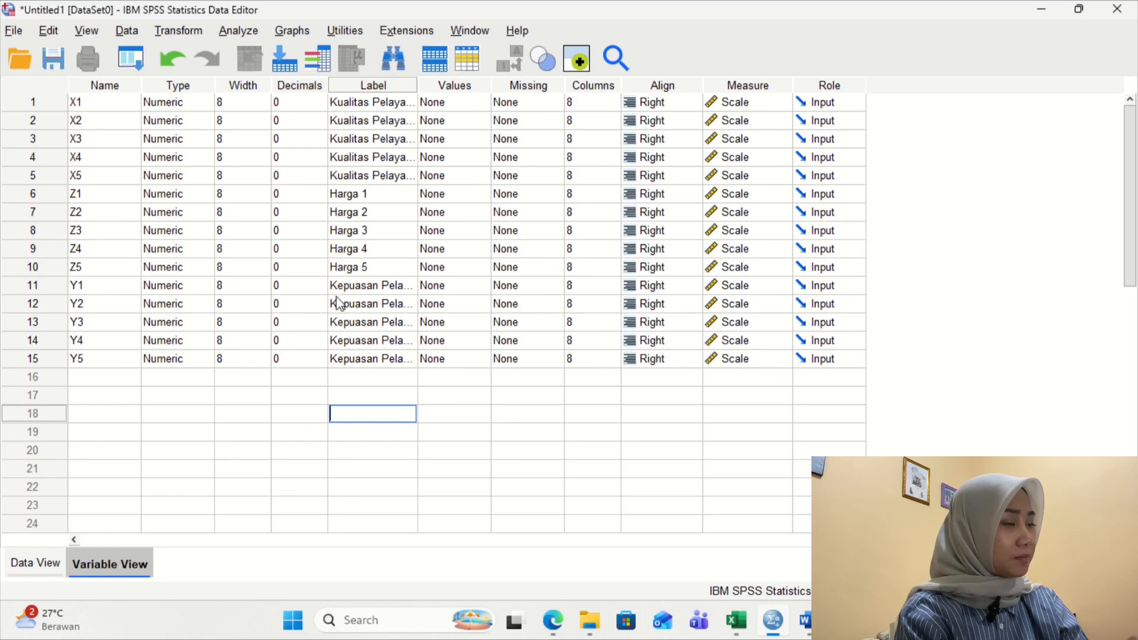
Switch to Excel and copy the responses of all 40 respondents for X1 to Y5 from the Data Penelitian sheet.
click(35, 563)
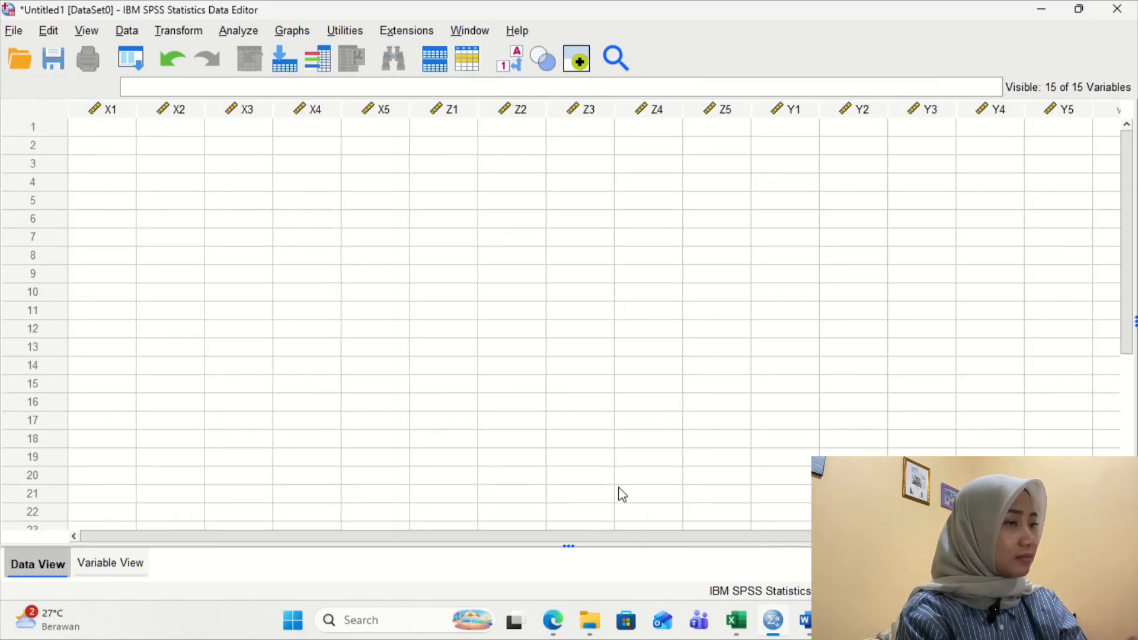
mouse_move(743, 616)
click(684, 518)
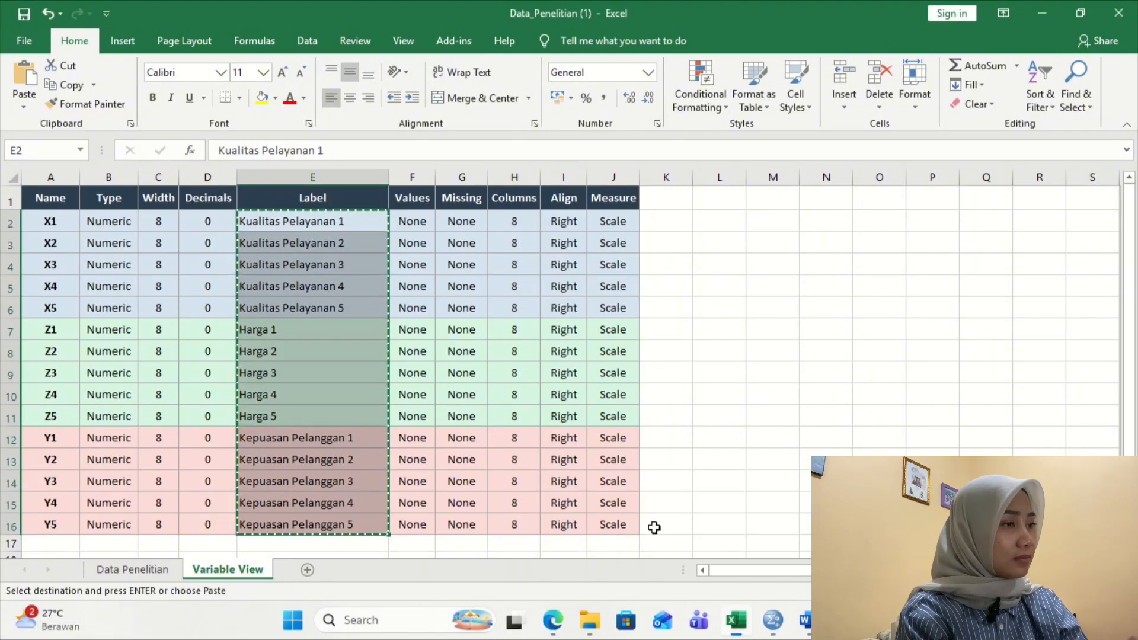
click(133, 570)
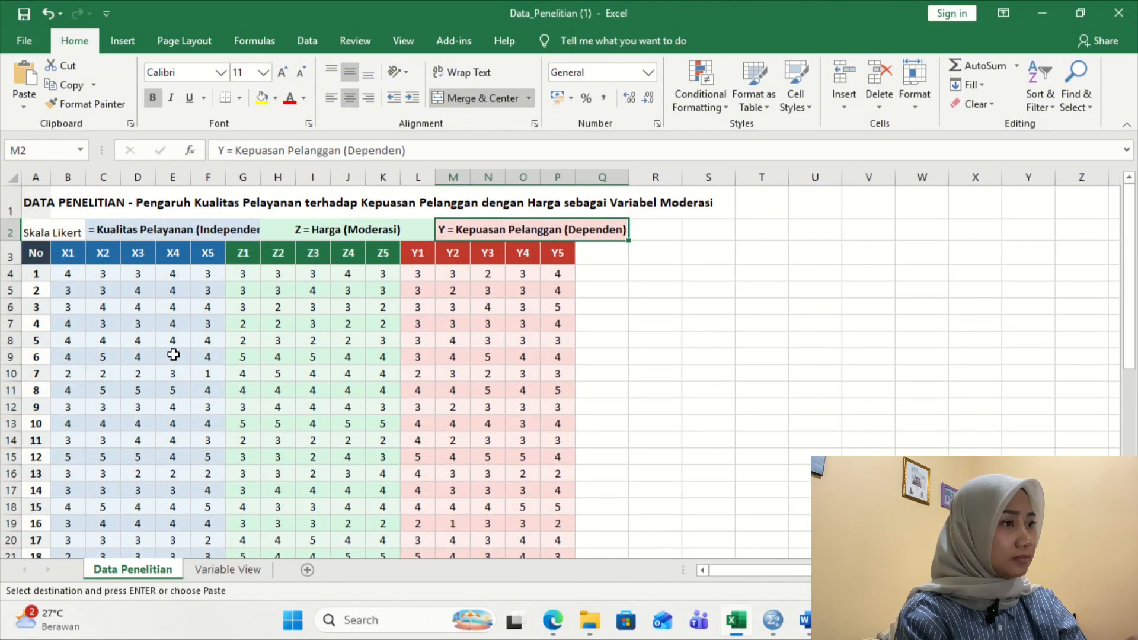
click(74, 280)
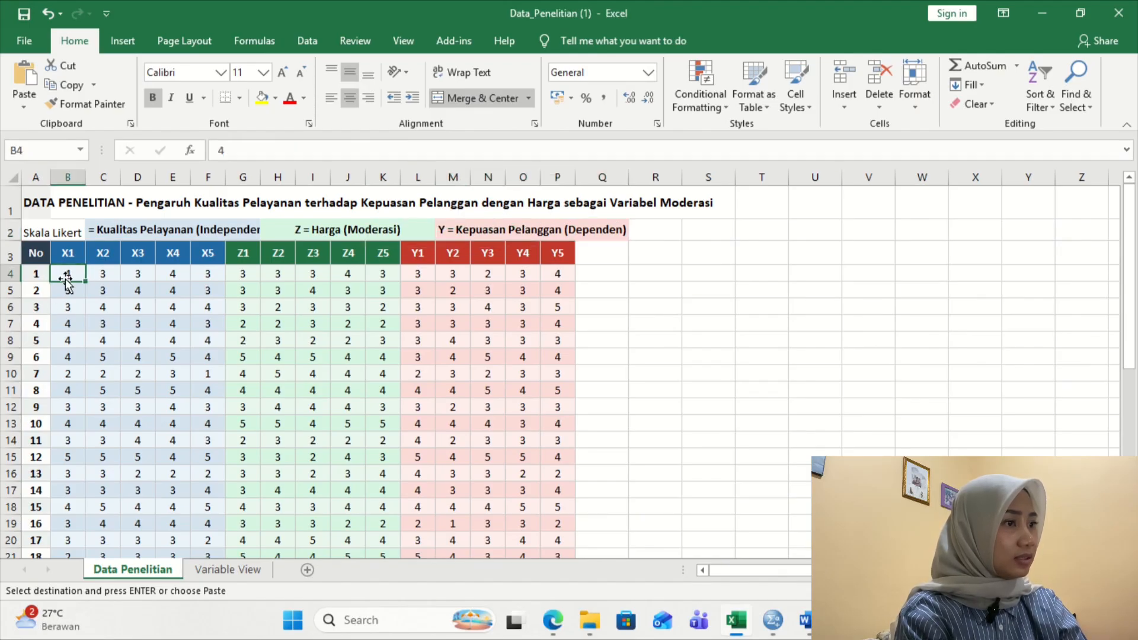
click(86, 308)
drag(69, 278, 554, 545)
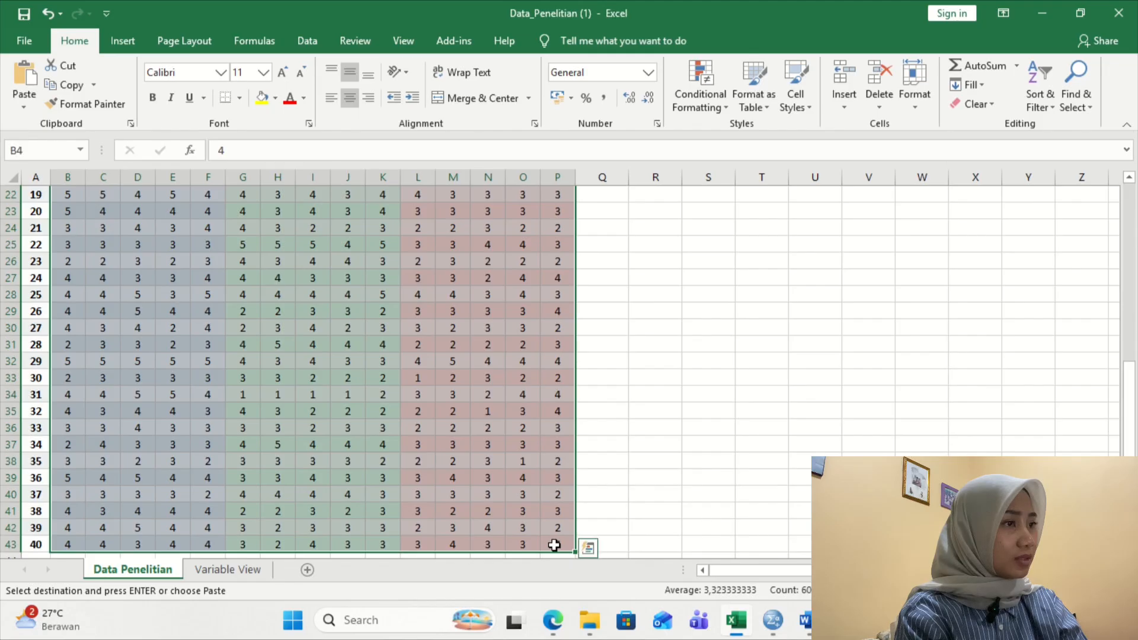
key(ctrl+c)
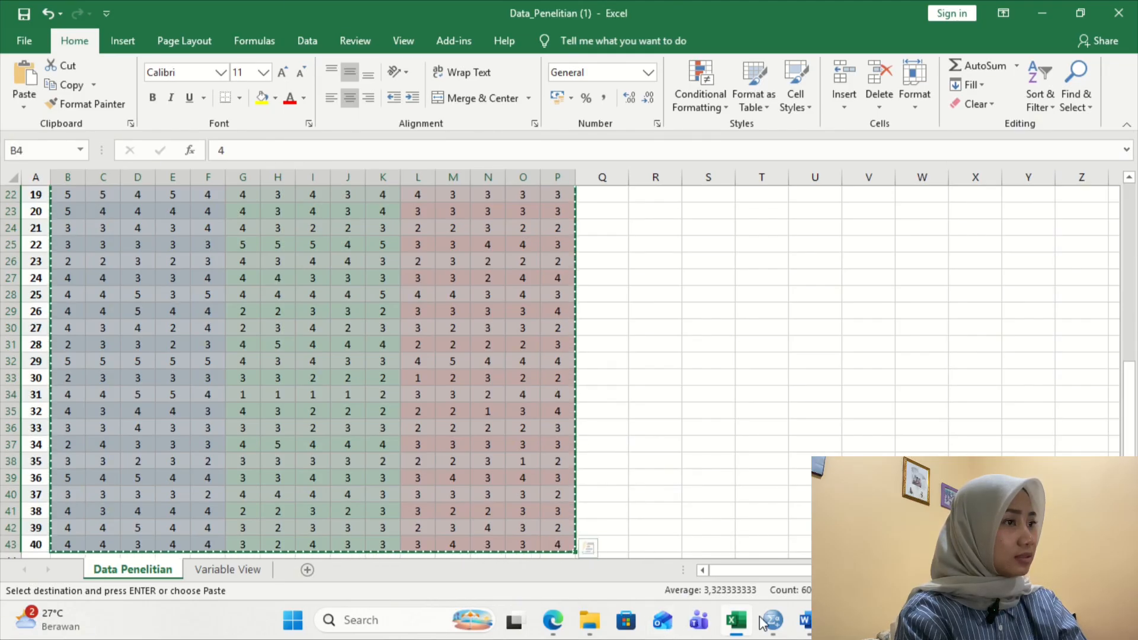
Switch to SPSS and paste the copied responses into the Data View, starting at row 1 of X1.
mouse_move(772, 620)
click(752, 564)
key(Escape)
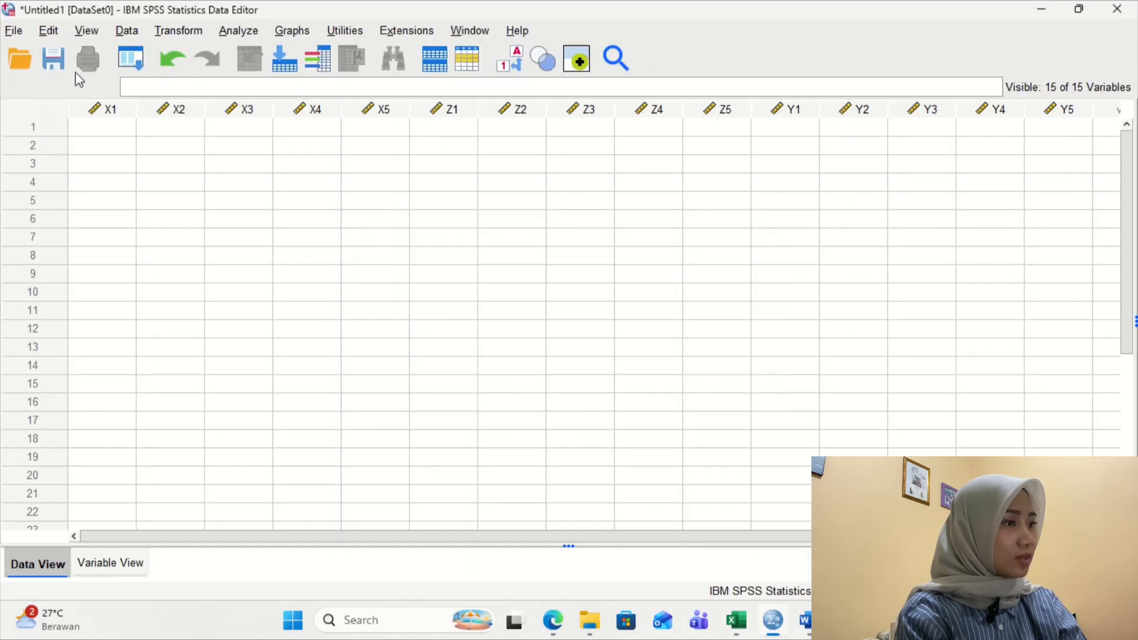
click(100, 132)
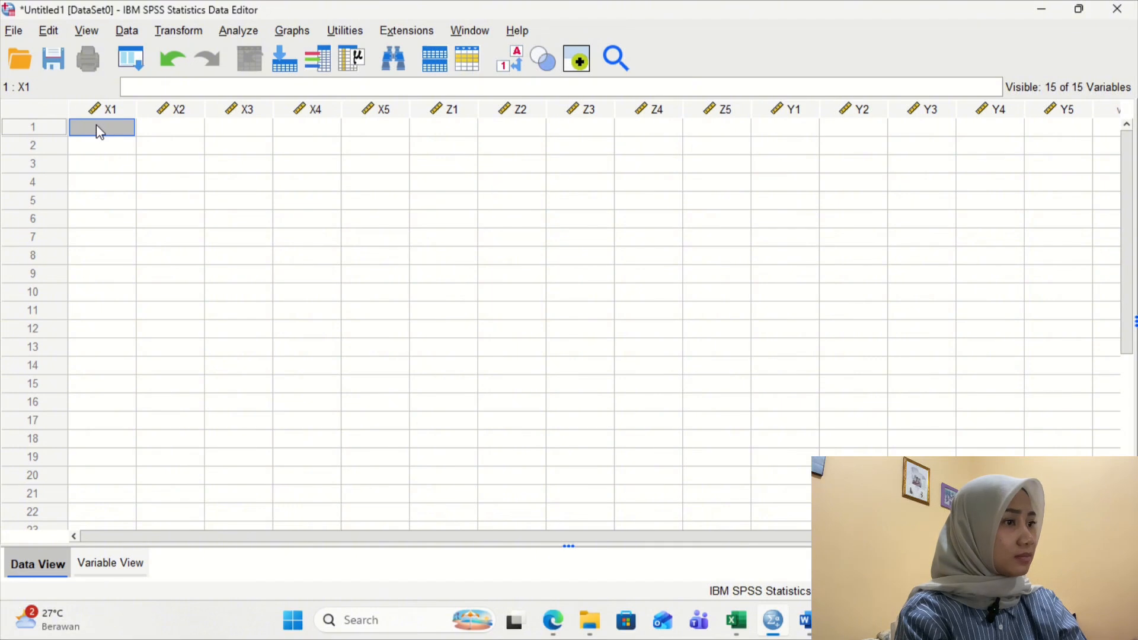
key(ctrl+v)
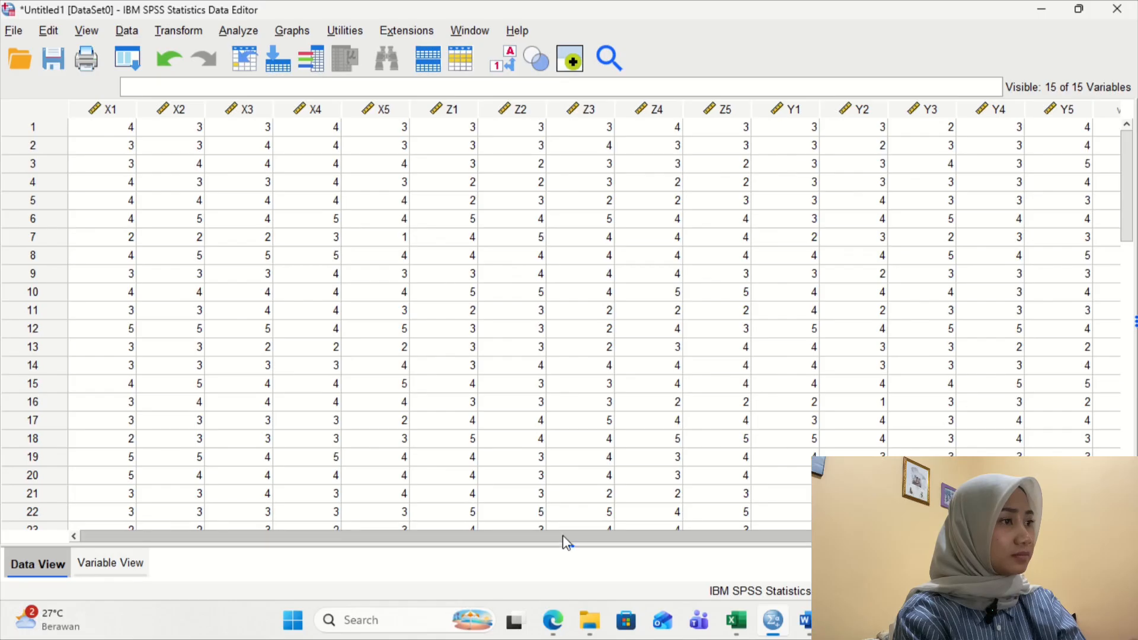
drag(568, 543, 395, 486)
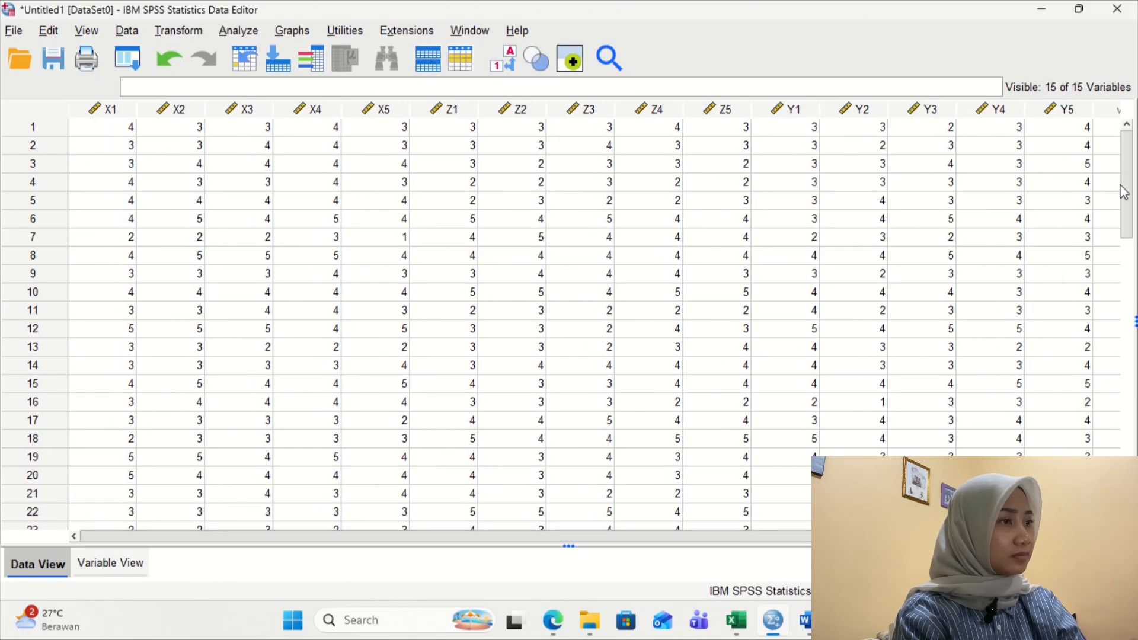
drag(1125, 196, 1079, 107)
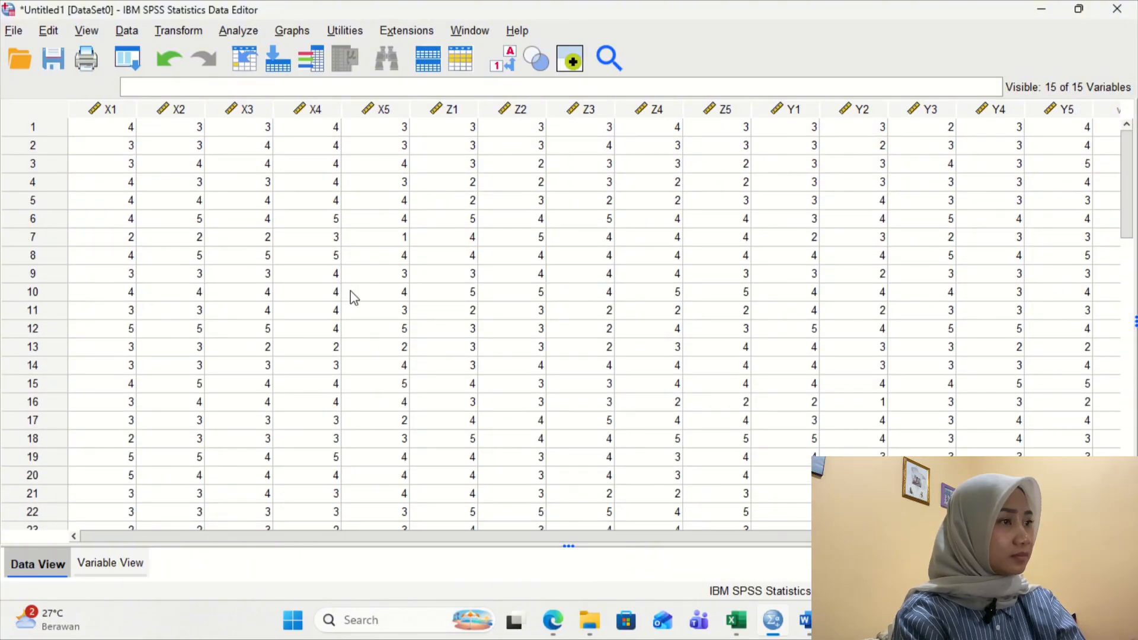
Start a Compute Variable transformation with TOTAL_X as the target variable.
click(185, 30)
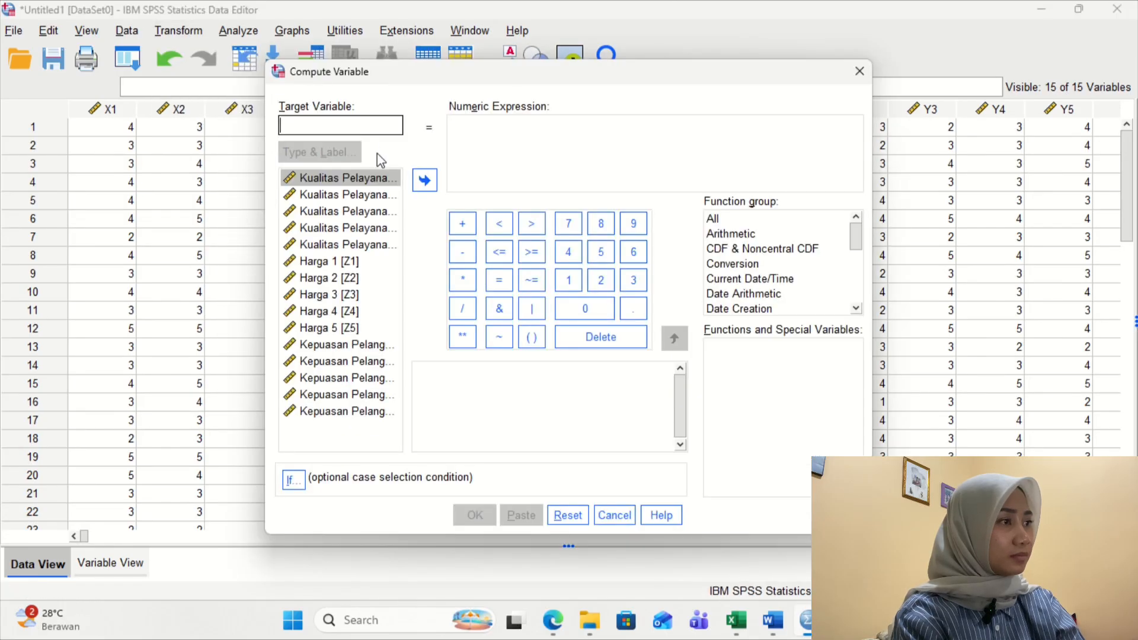
text(T)
key(BackSpace)
text(TOT)
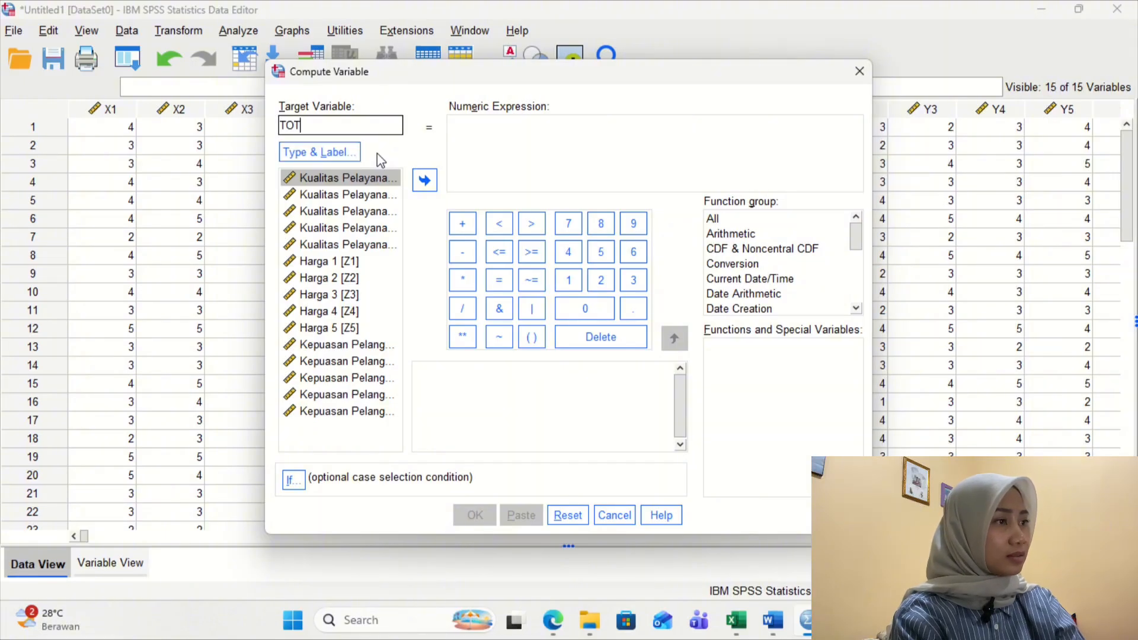
text(AL)
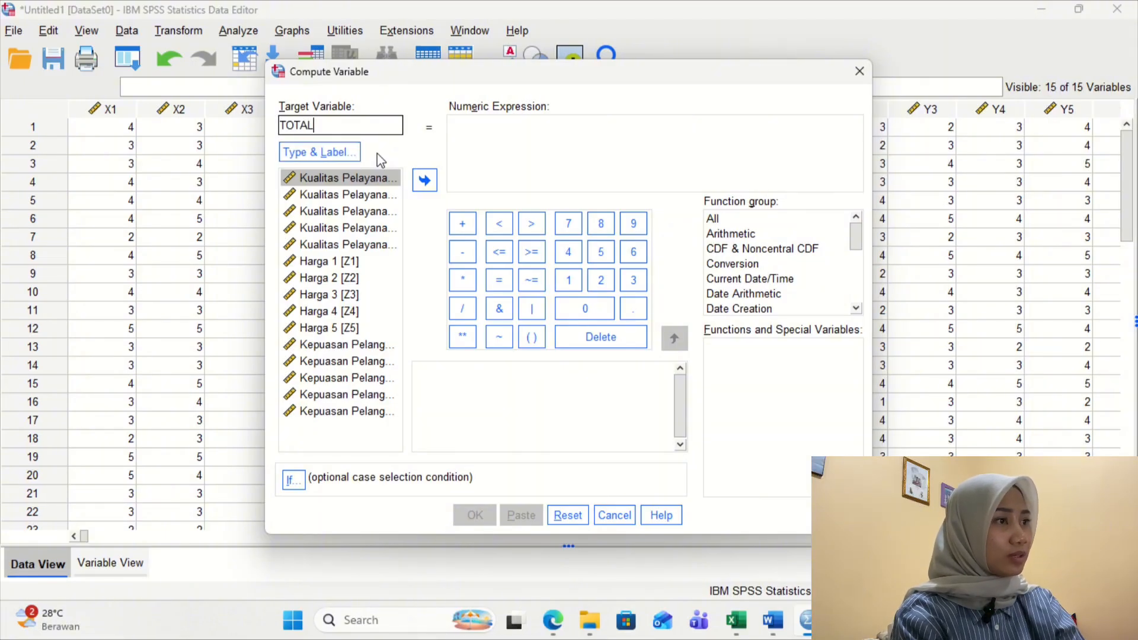
text(_X)
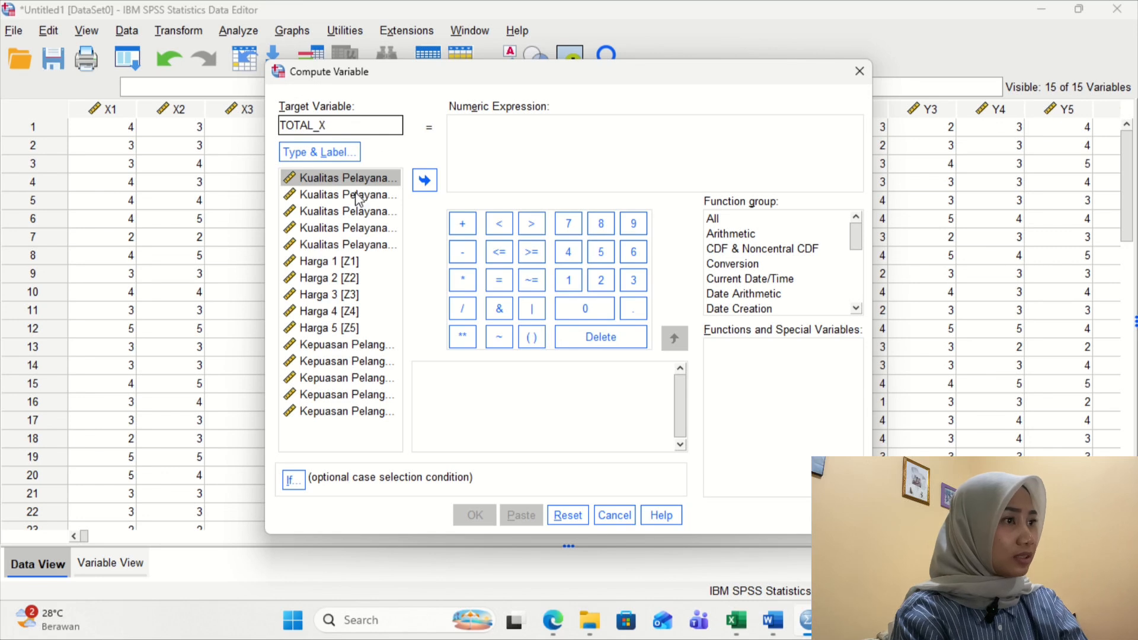
Begin the numeric expression for TOTAL_X with X1 + X2 +.
drag(359, 180, 513, 144)
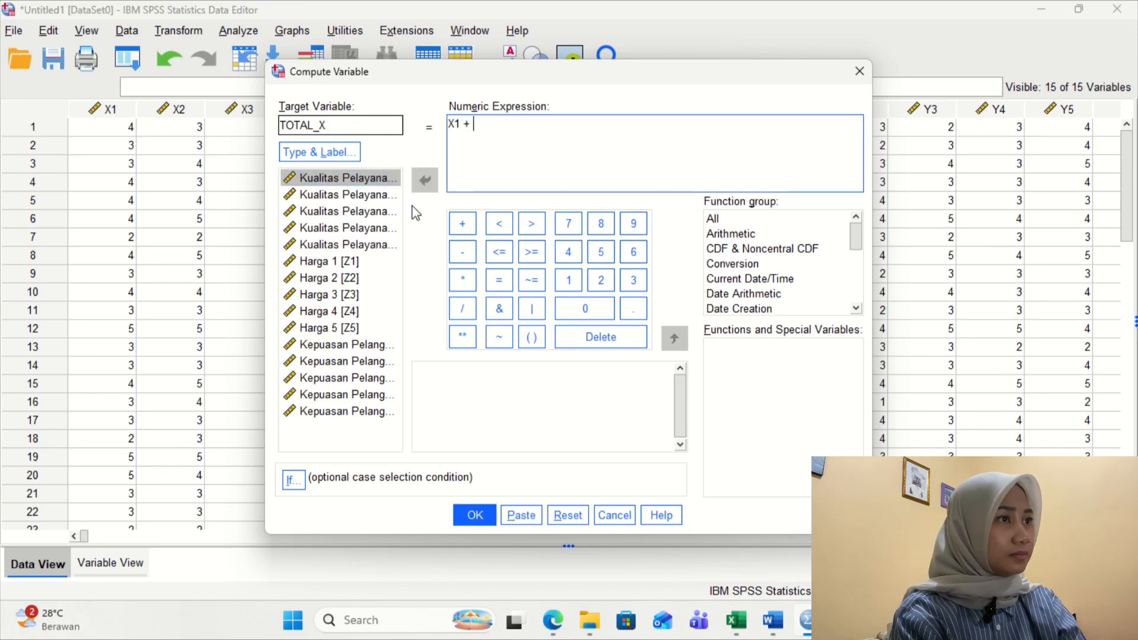
double_click(386, 195)
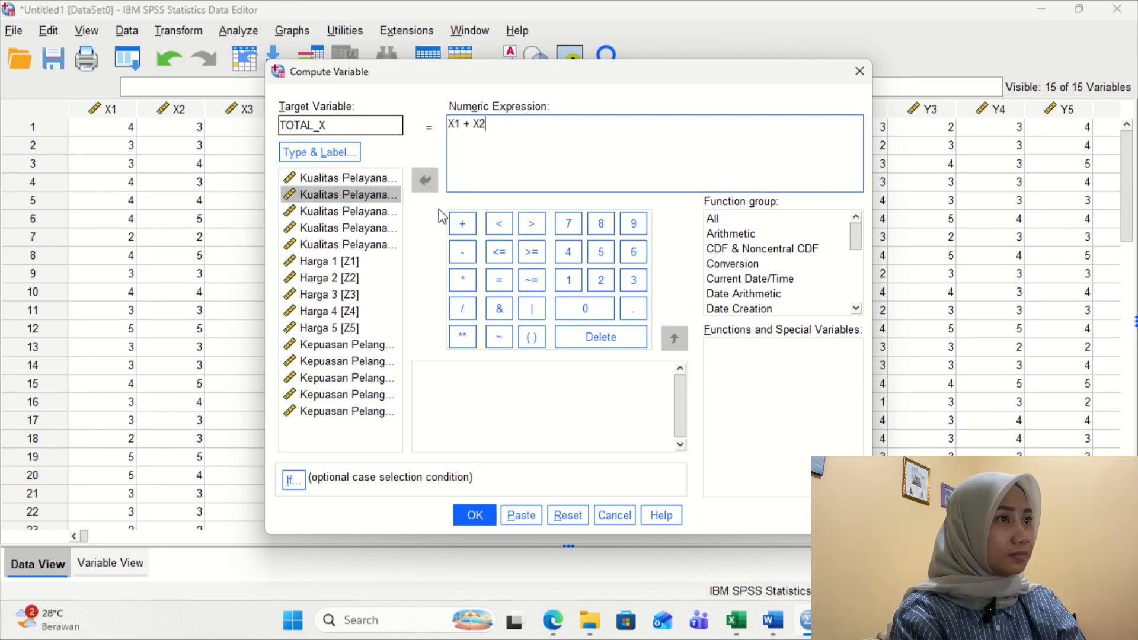
click(362, 194)
click(460, 166)
text(X)
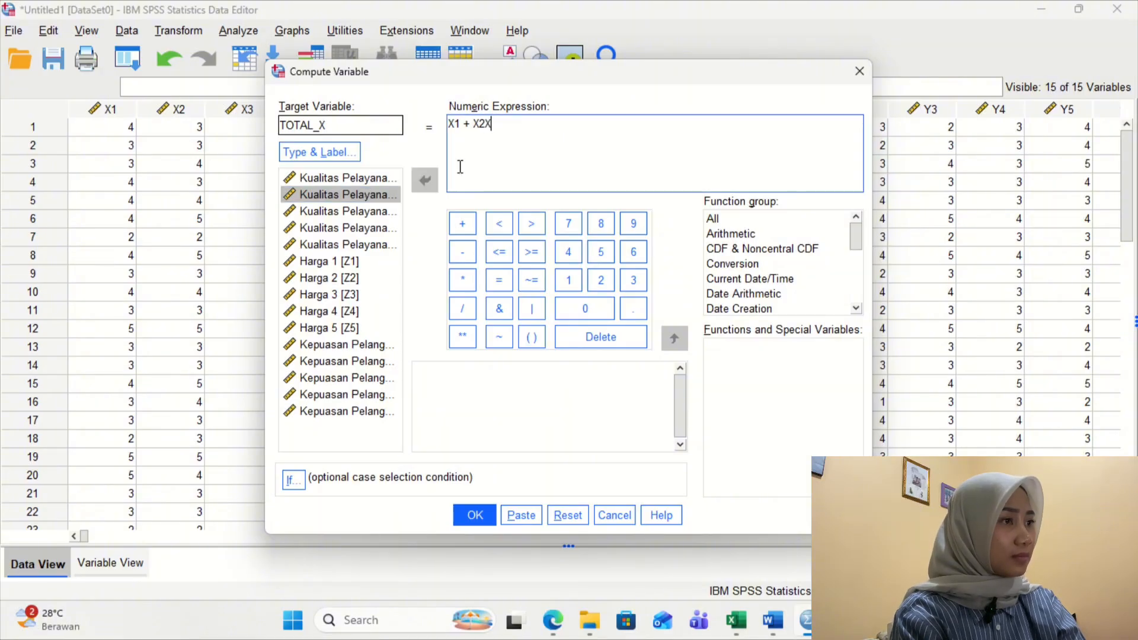
key(BackSpace)
click(463, 224)
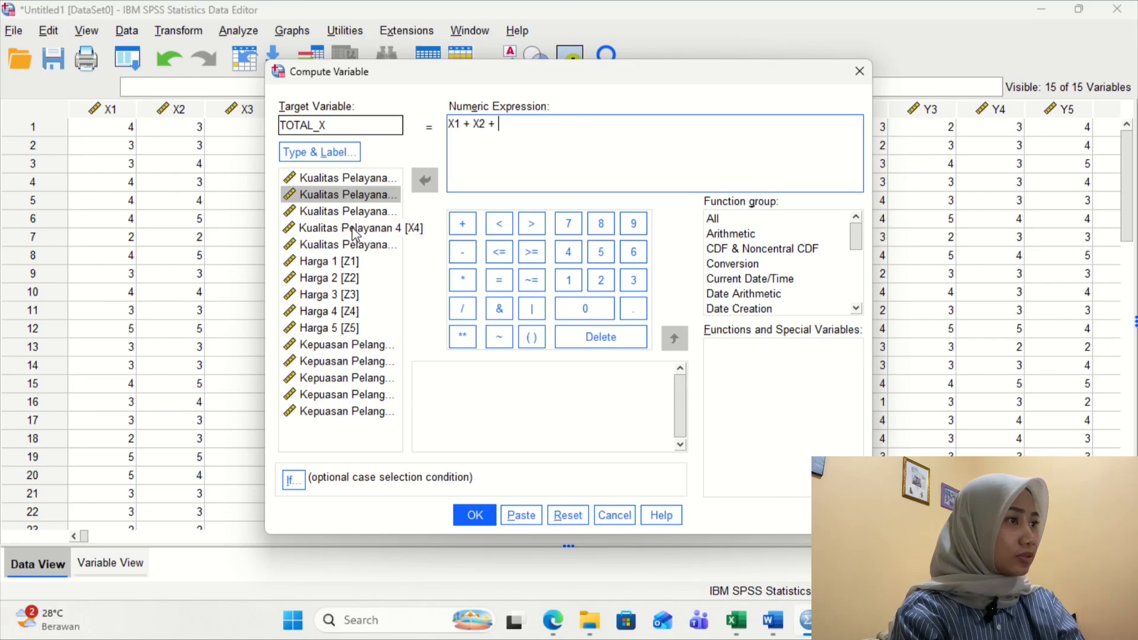
Add X3 + X4 + X5 to the expression, compute TOTAL_X and minimize the output viewer.
click(365, 212)
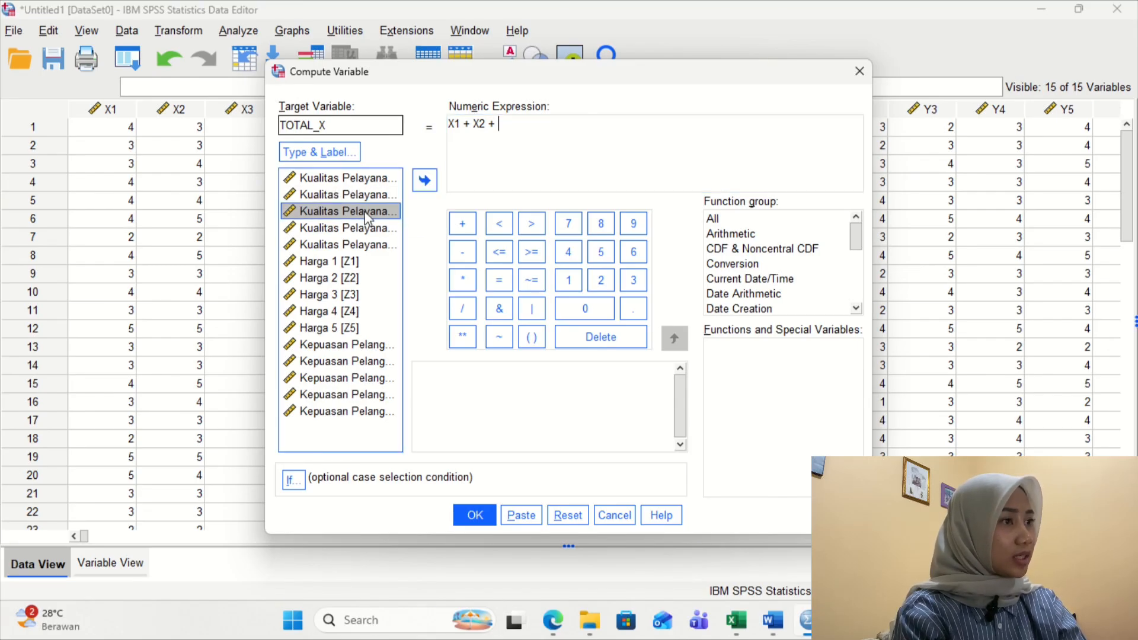
click(424, 180)
double_click(374, 229)
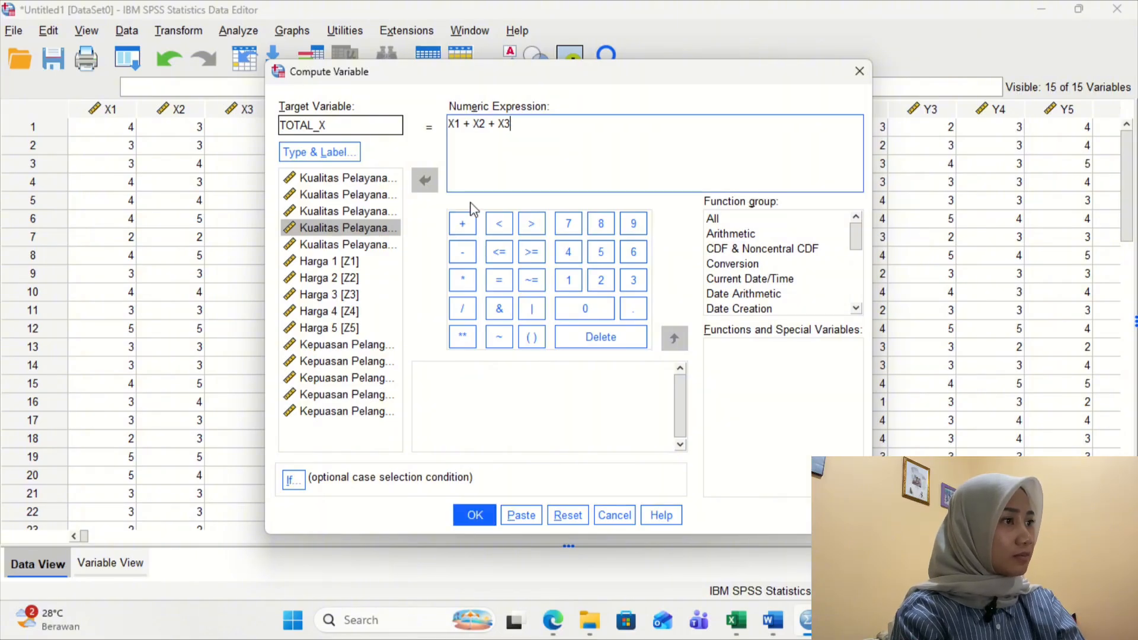
click(462, 225)
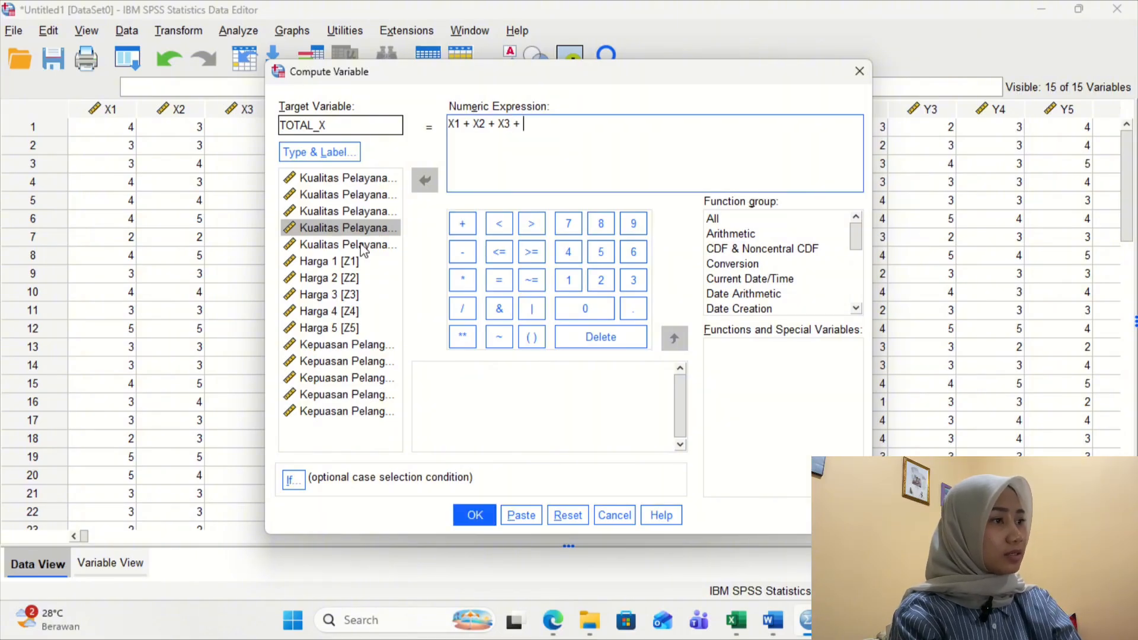
click(363, 228)
drag(363, 231, 474, 178)
click(463, 222)
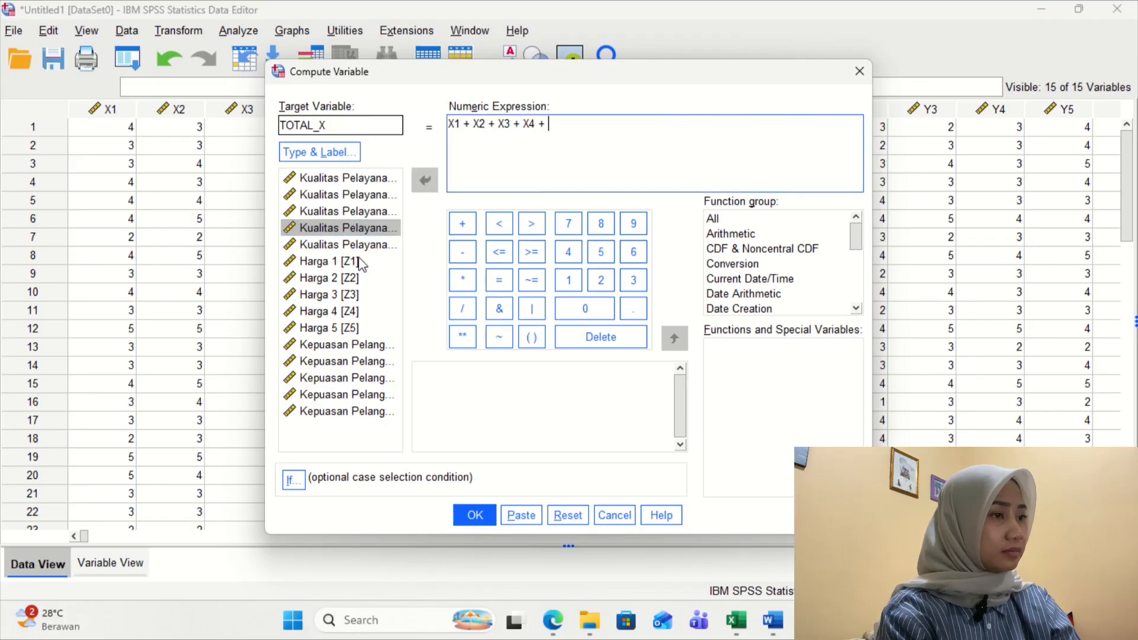
double_click(364, 245)
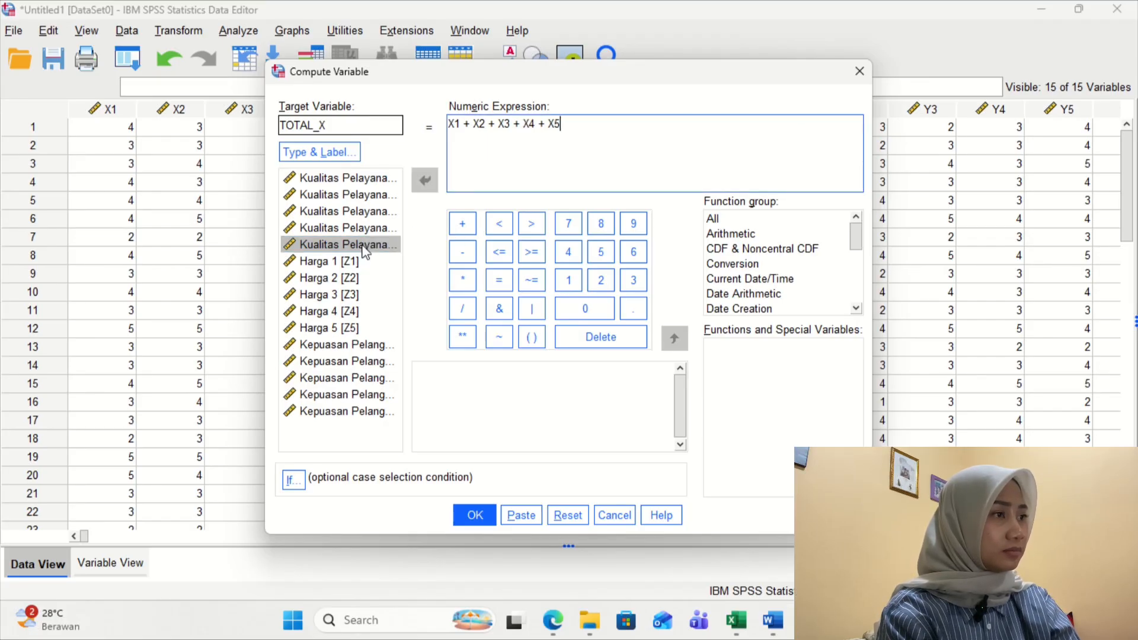
click(474, 516)
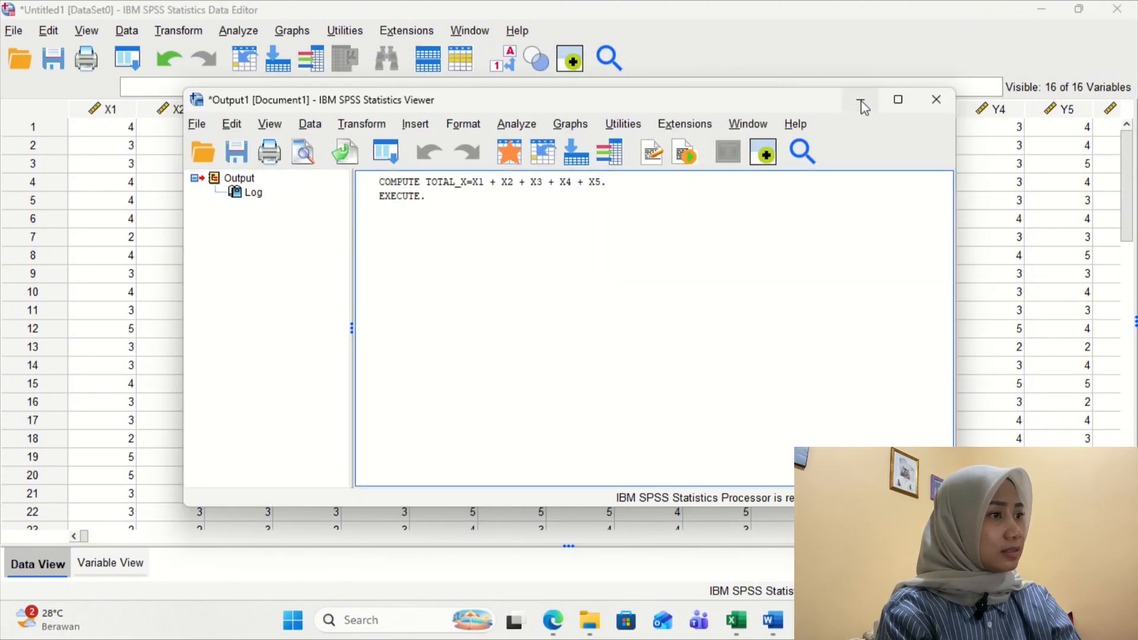
click(861, 105)
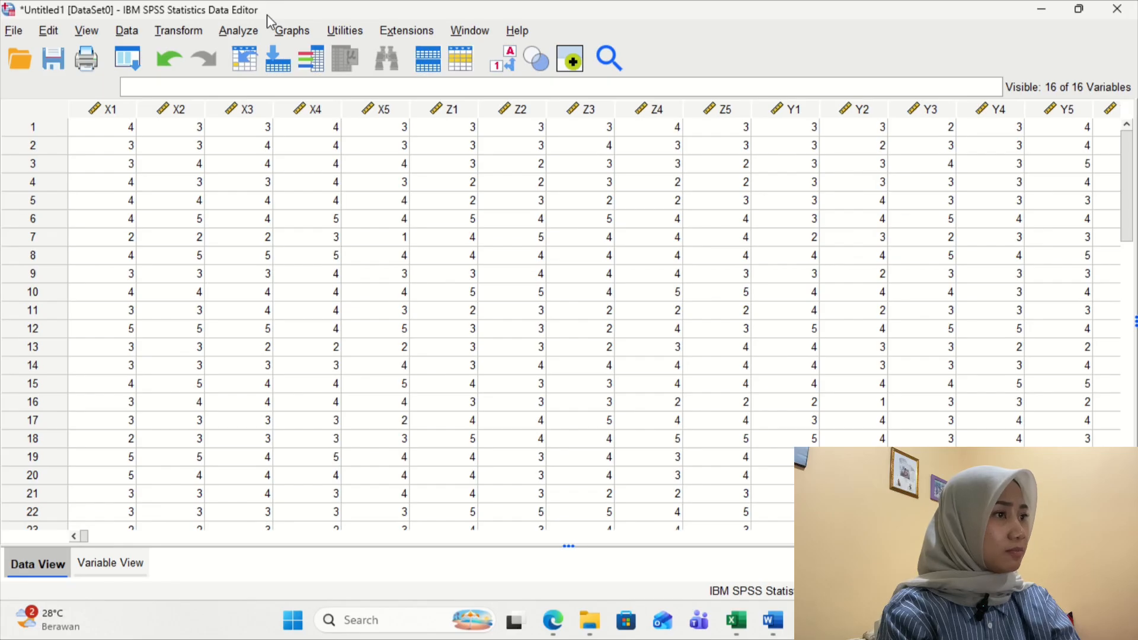
Start another Compute Variable transformation and change the target variable to TOTAL_Z.
click(179, 30)
click(172, 52)
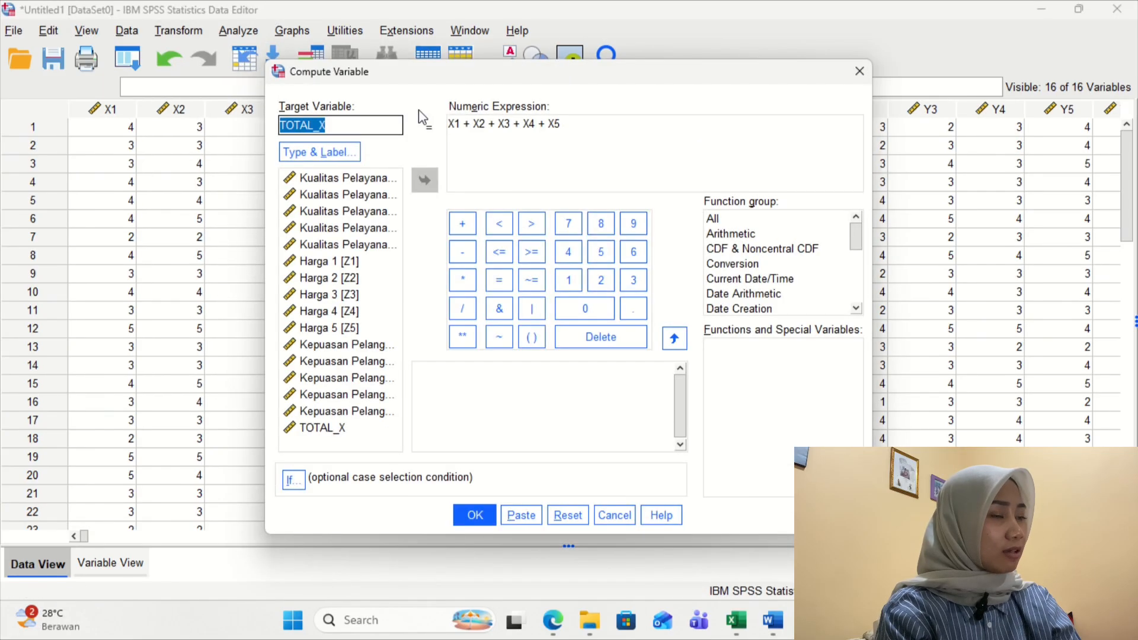
click(349, 123)
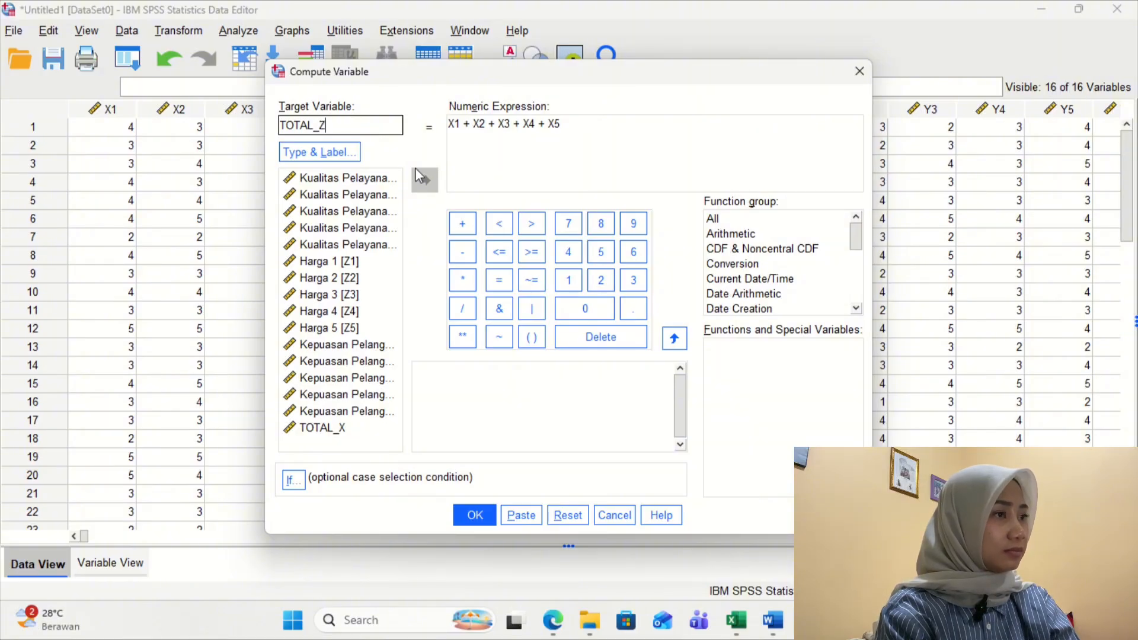
Replace the numeric expression for TOTAL_Z with Z1 + Z2 + Z3 + Z4 + Z5.
drag(586, 135, 440, 120)
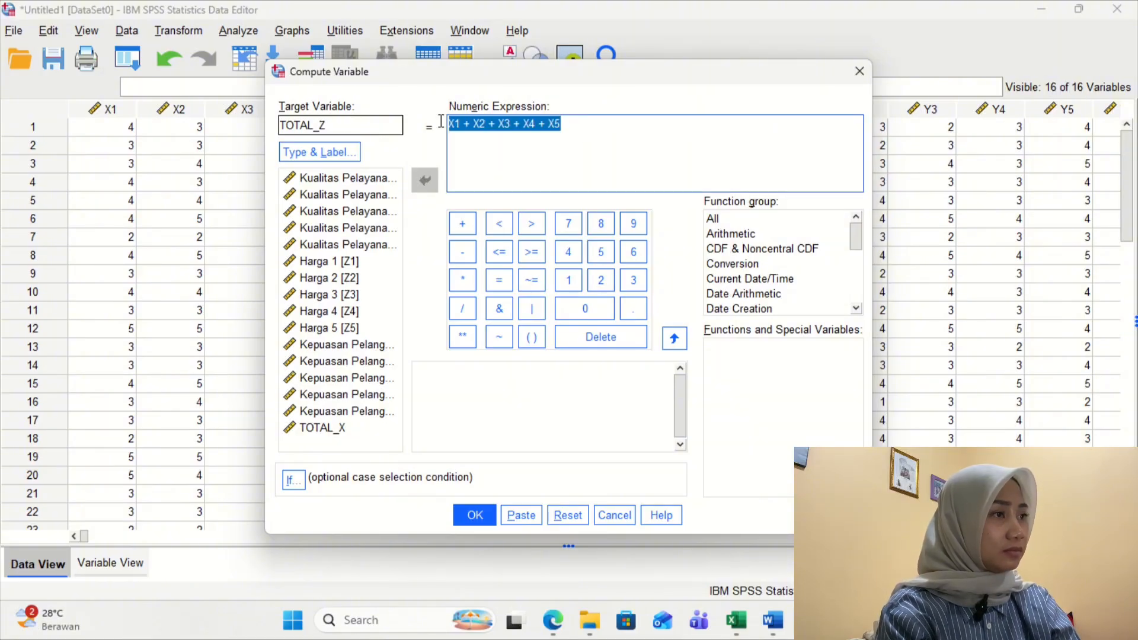
double_click(355, 261)
text(+)
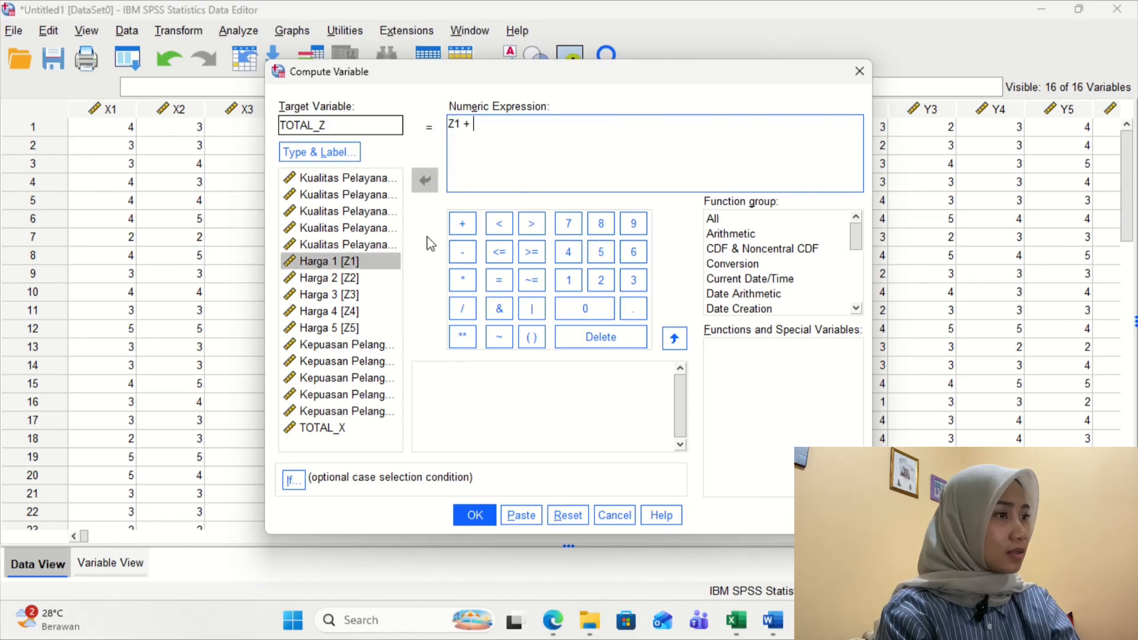
double_click(343, 279)
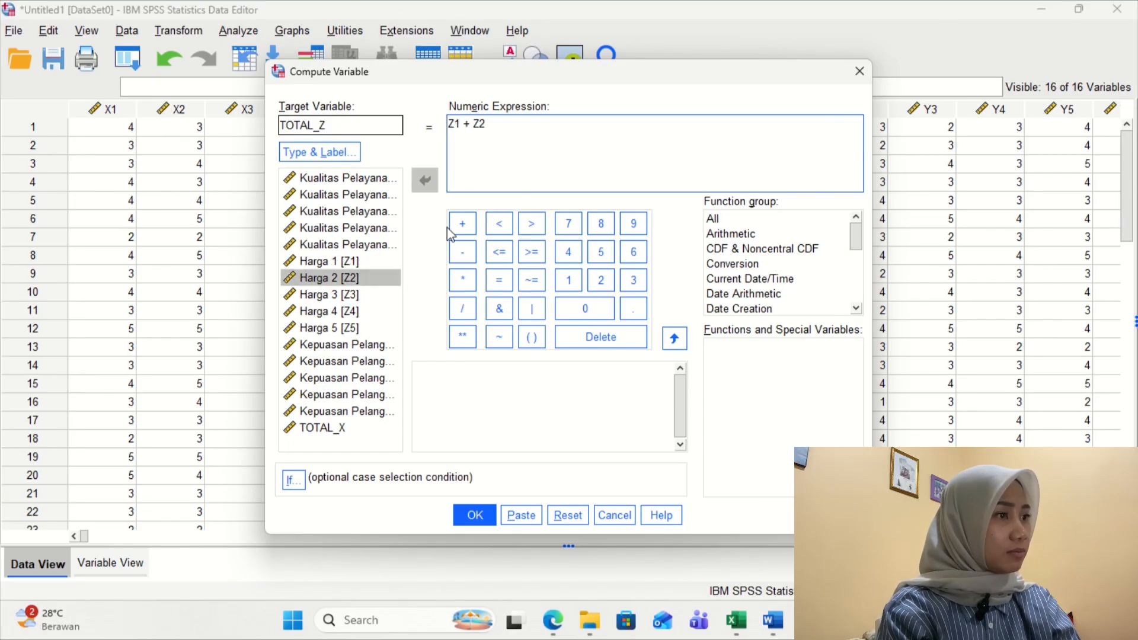
click(452, 232)
double_click(350, 295)
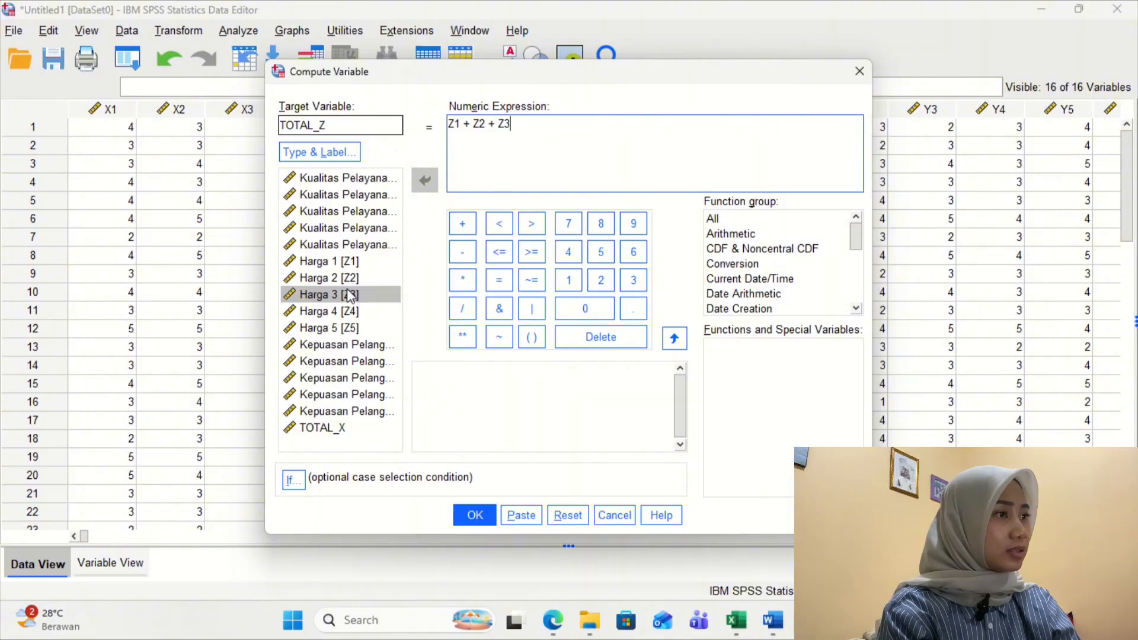
click(462, 224)
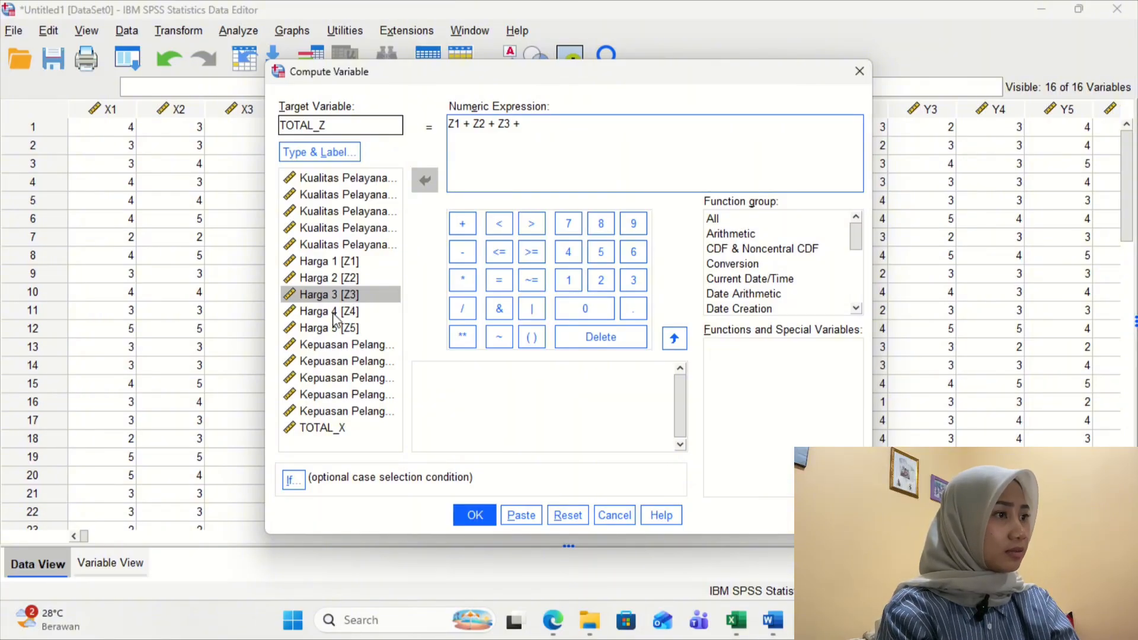
double_click(335, 313)
click(461, 225)
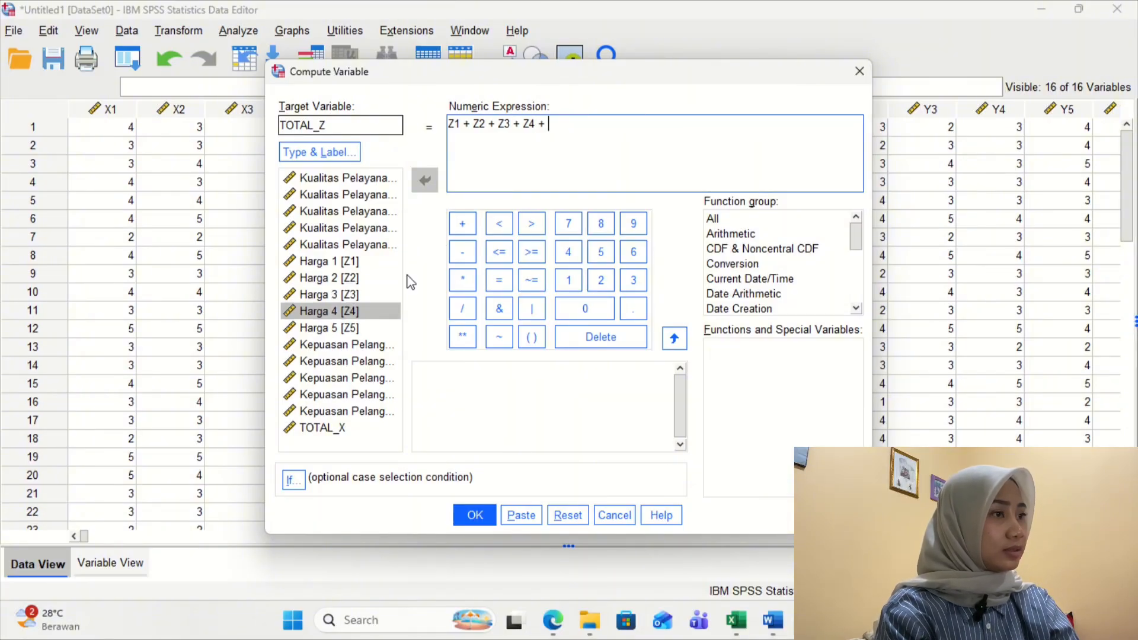
click(346, 329)
double_click(346, 330)
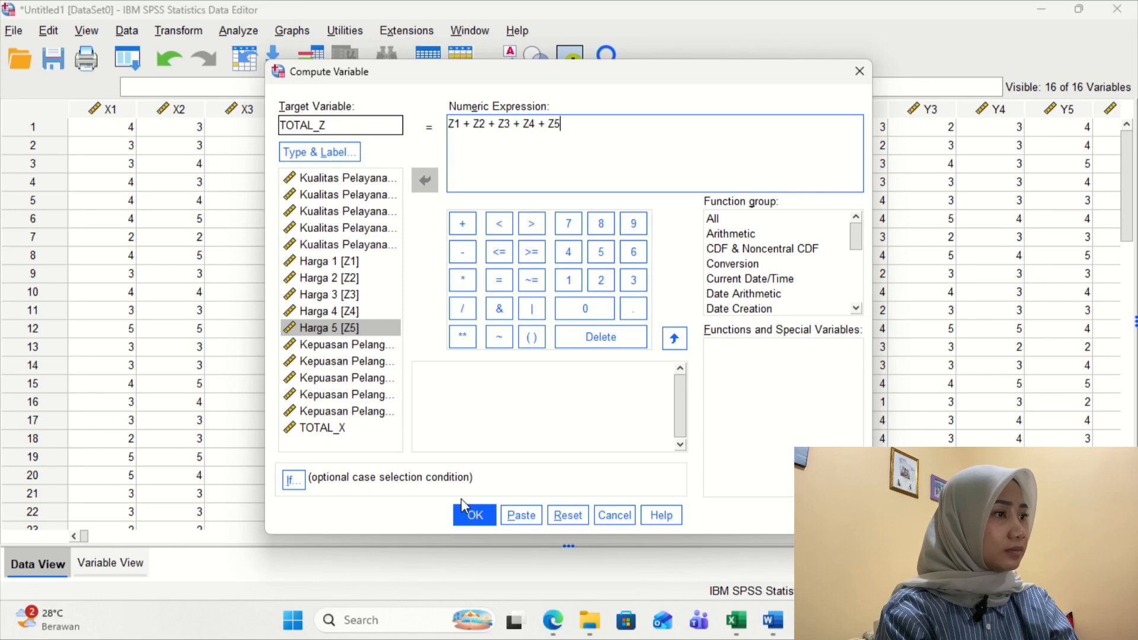
Compute TOTAL_Z from the entered expression and bring the data editor back in front of the output viewer.
click(470, 514)
click(469, 514)
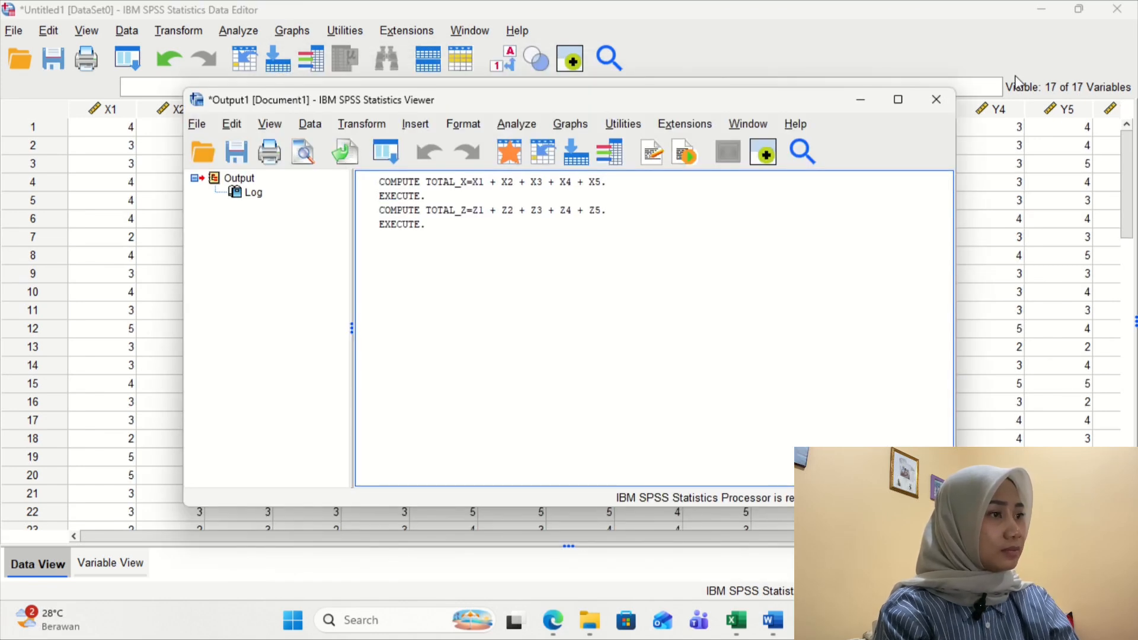
click(332, 24)
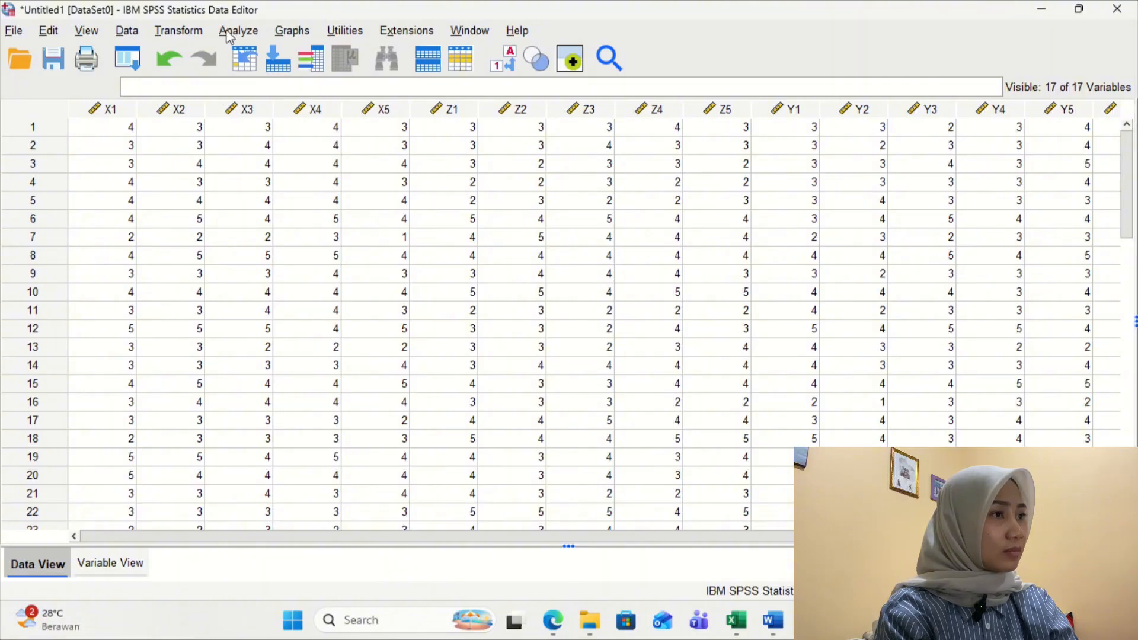
Start another Compute Variable transformation and change the target variable to TOTAL_Y.
click(193, 33)
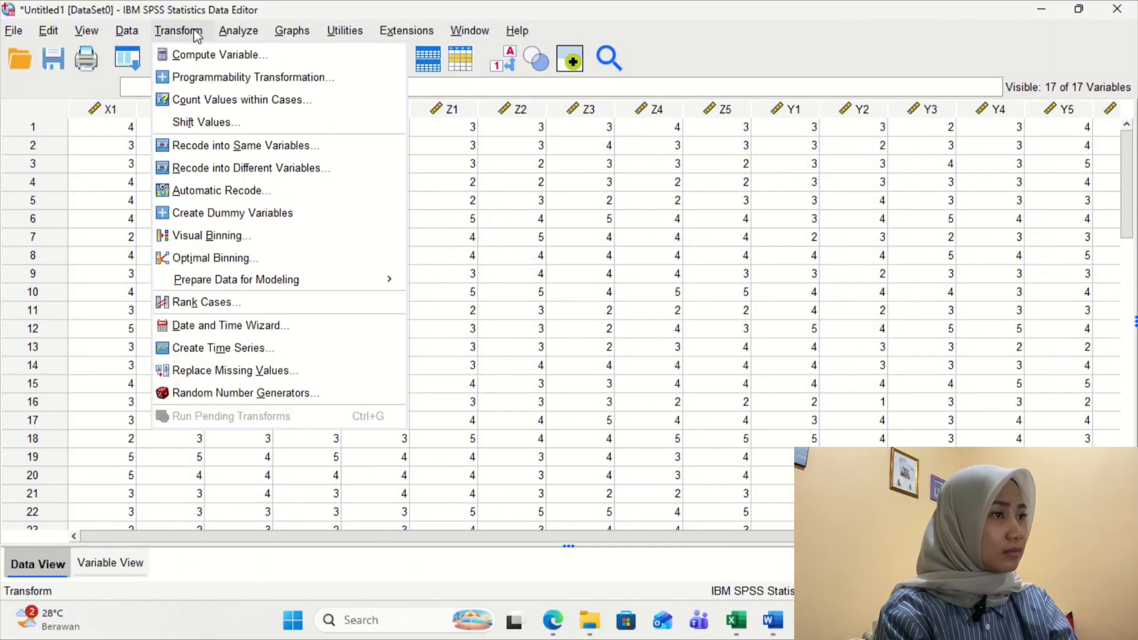
click(196, 56)
click(364, 125)
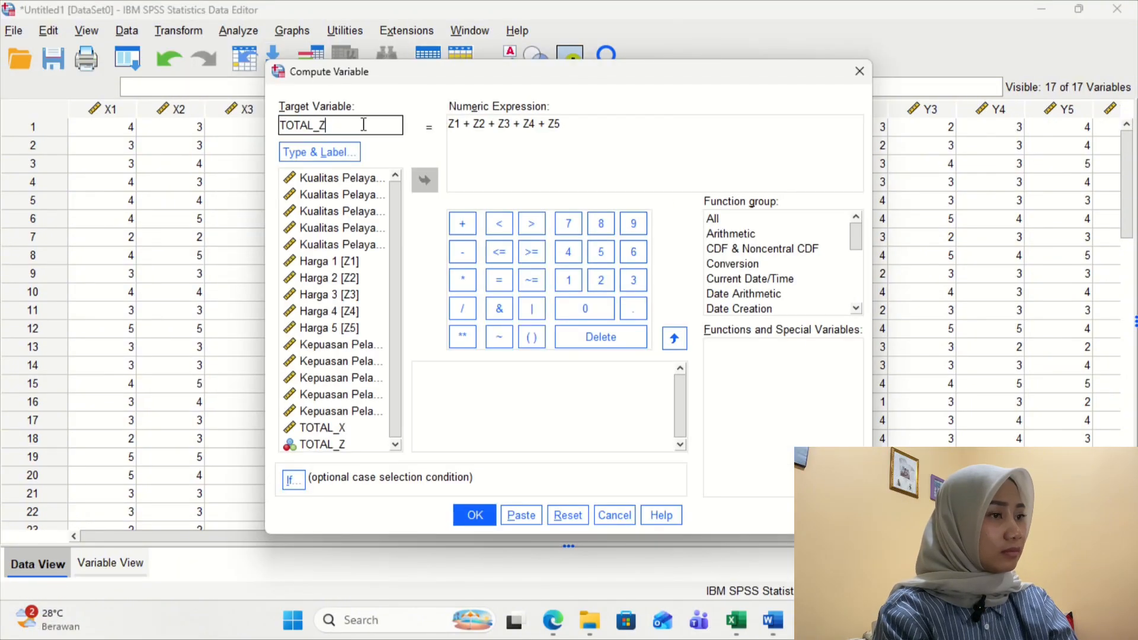
key(BackSpace)
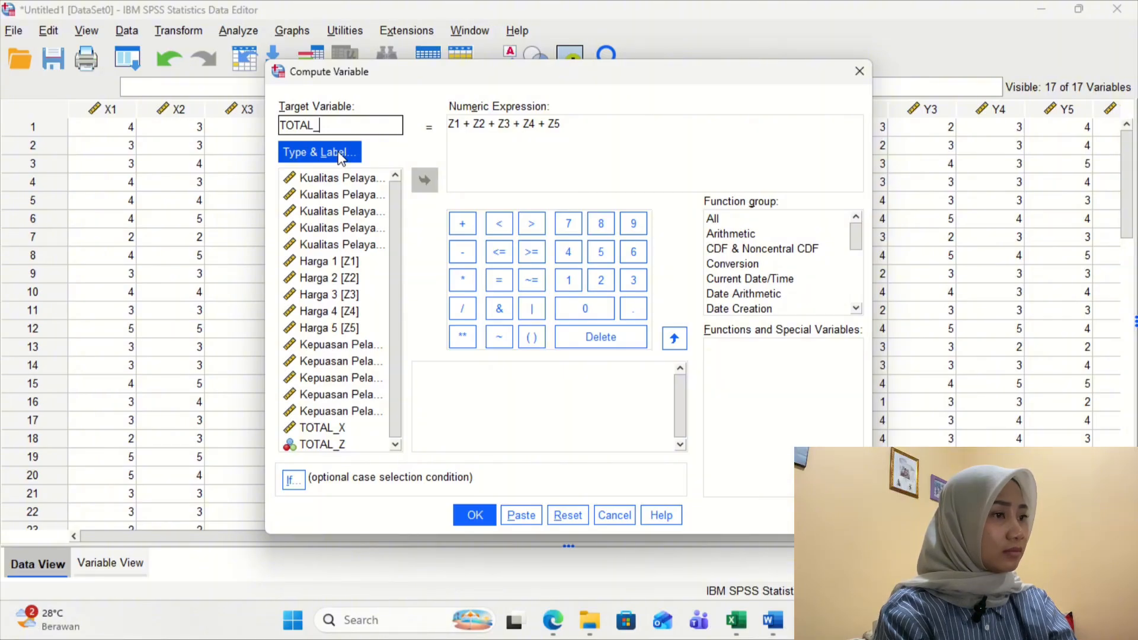
text(Y)
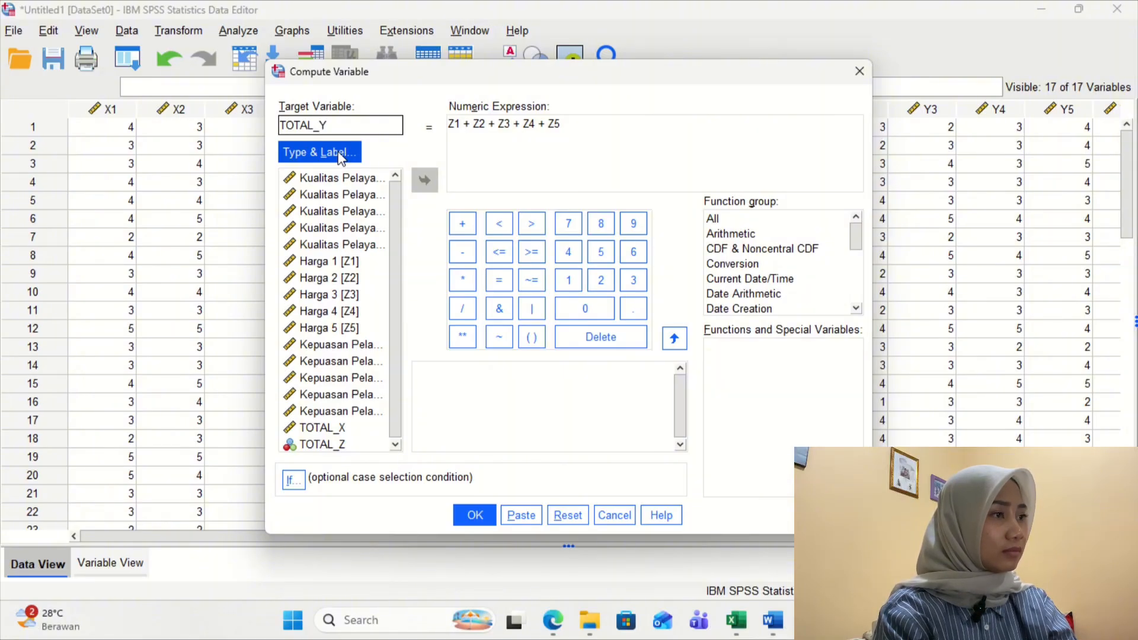
Replace the old numeric expression for TOTAL_Y with Y1 + Y2.
key(Tab)
click(335, 346)
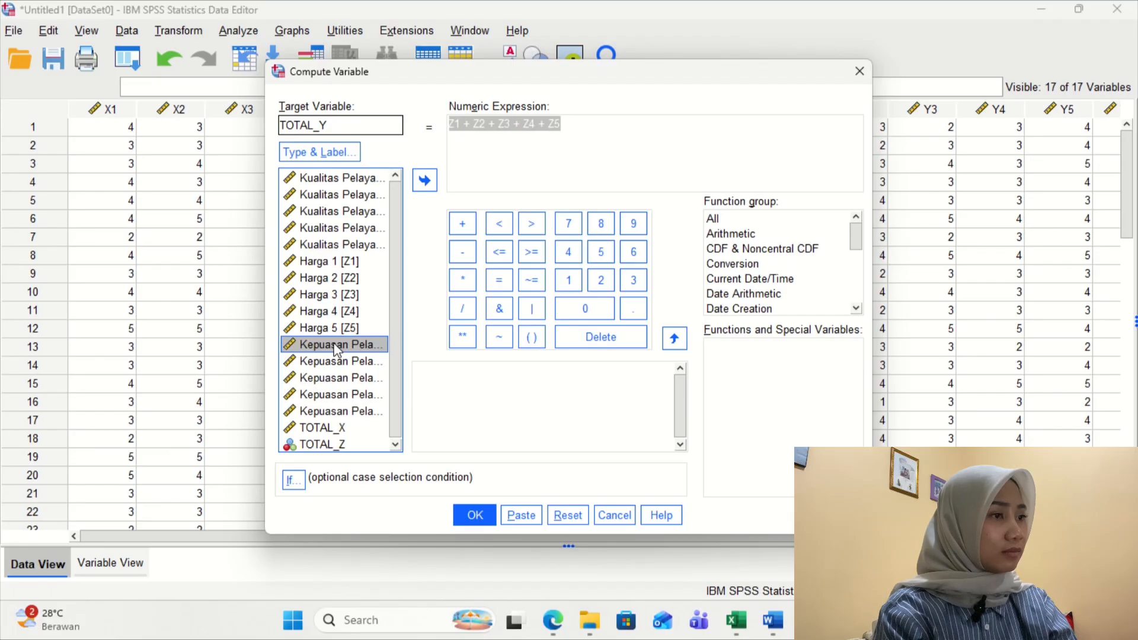
key(Tab)
text(Y1)
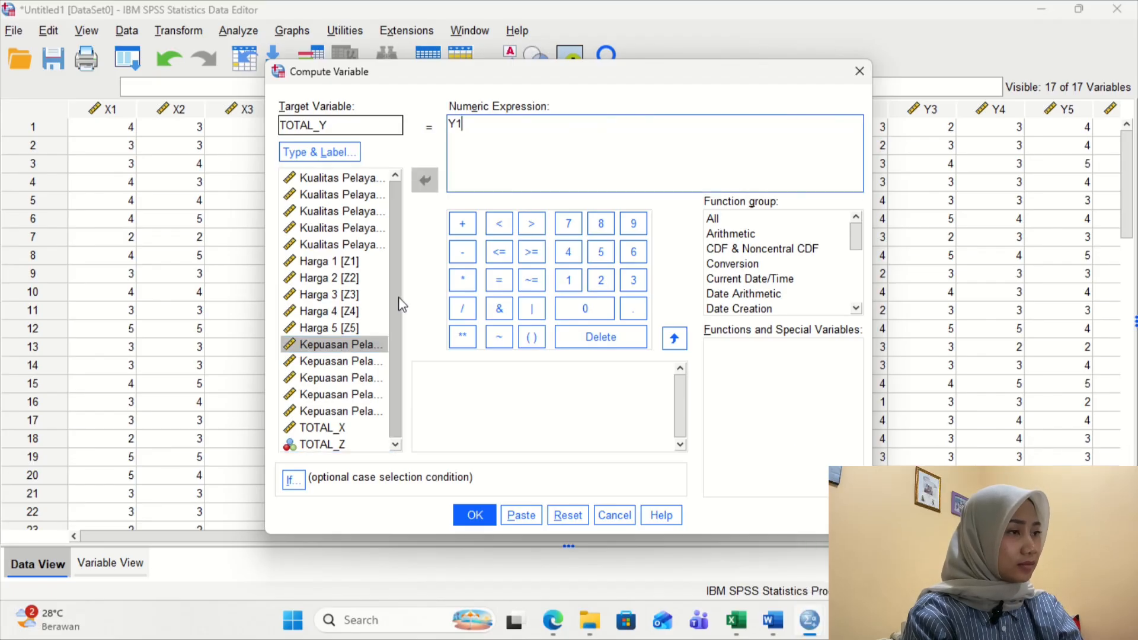
click(457, 225)
text(Y2)
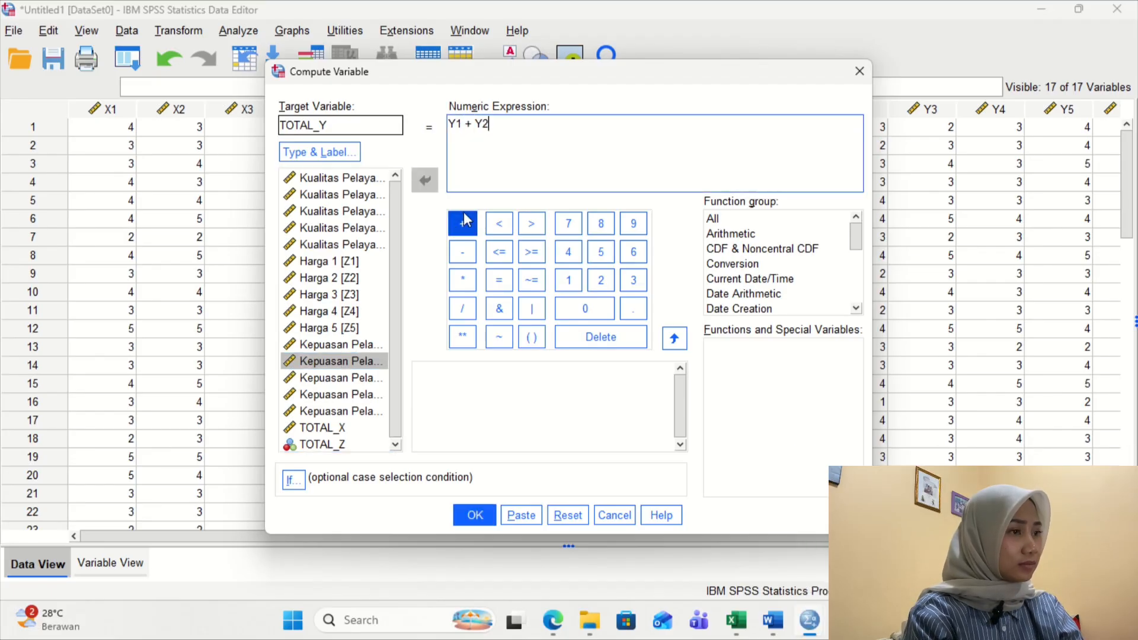
Extend the expression with + Y3 + Y4 + Y5, compute TOTAL_Y and minimize the output viewer.
click(465, 222)
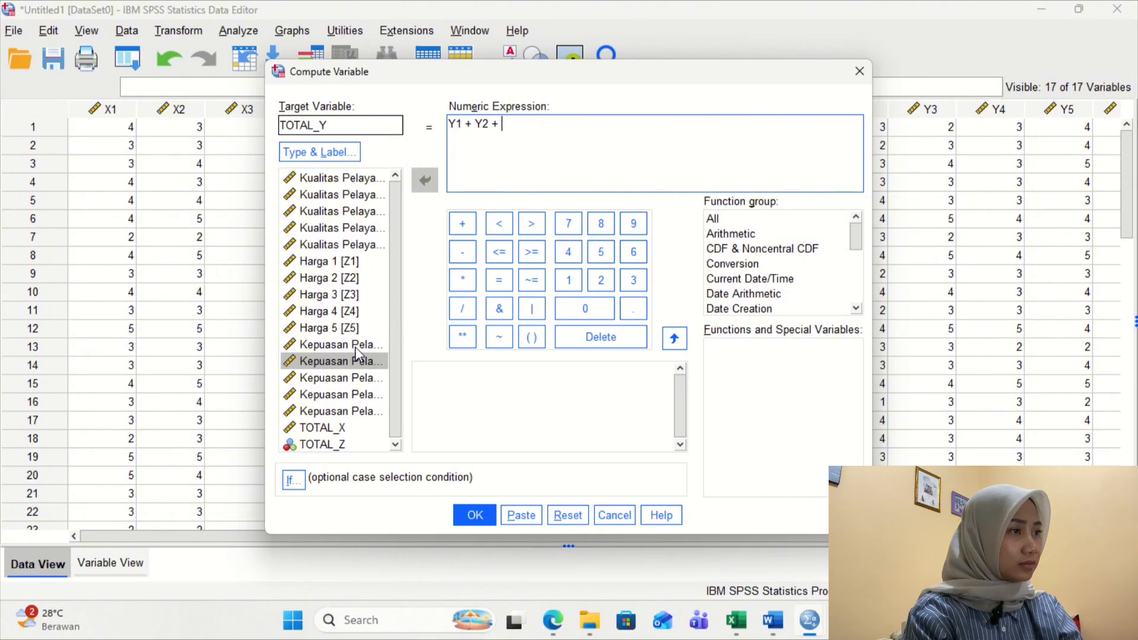
double_click(343, 377)
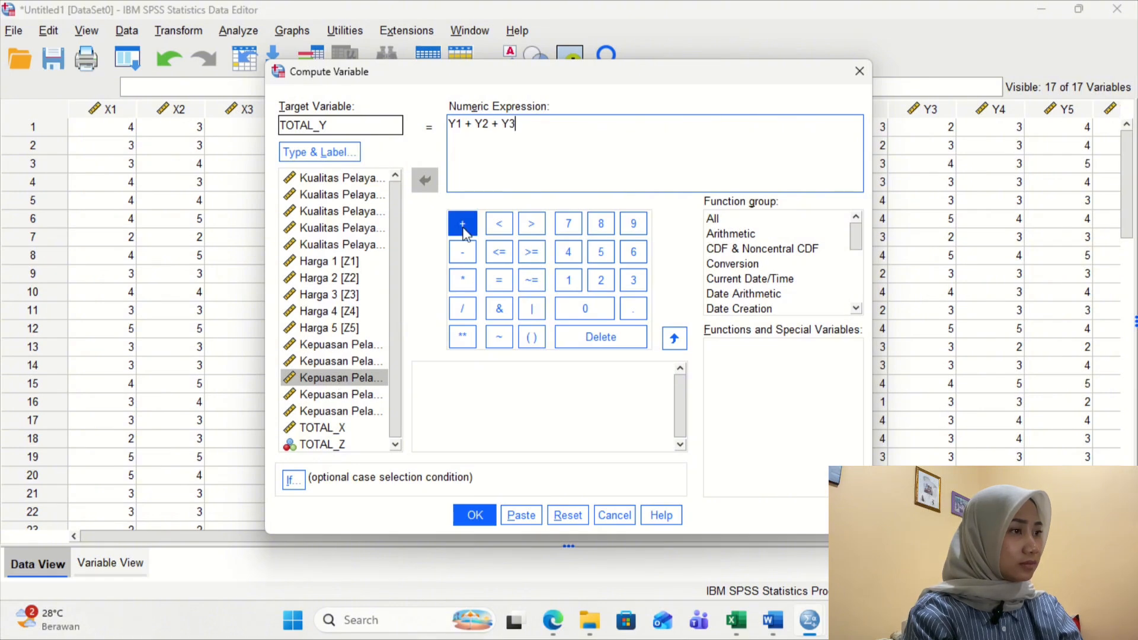
click(463, 225)
double_click(346, 396)
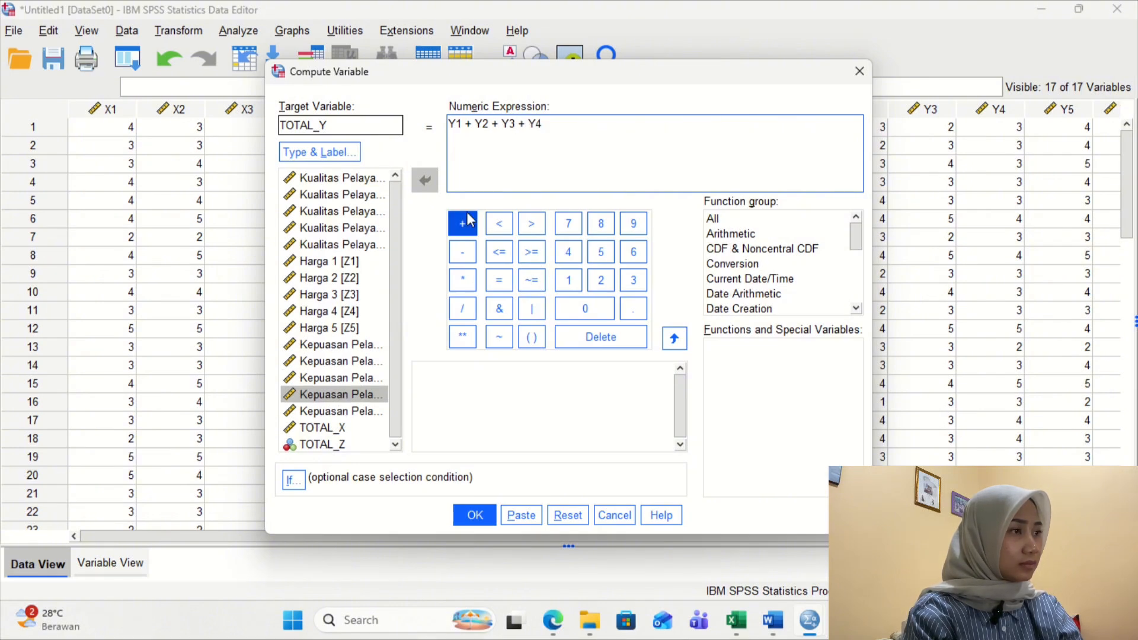
click(467, 223)
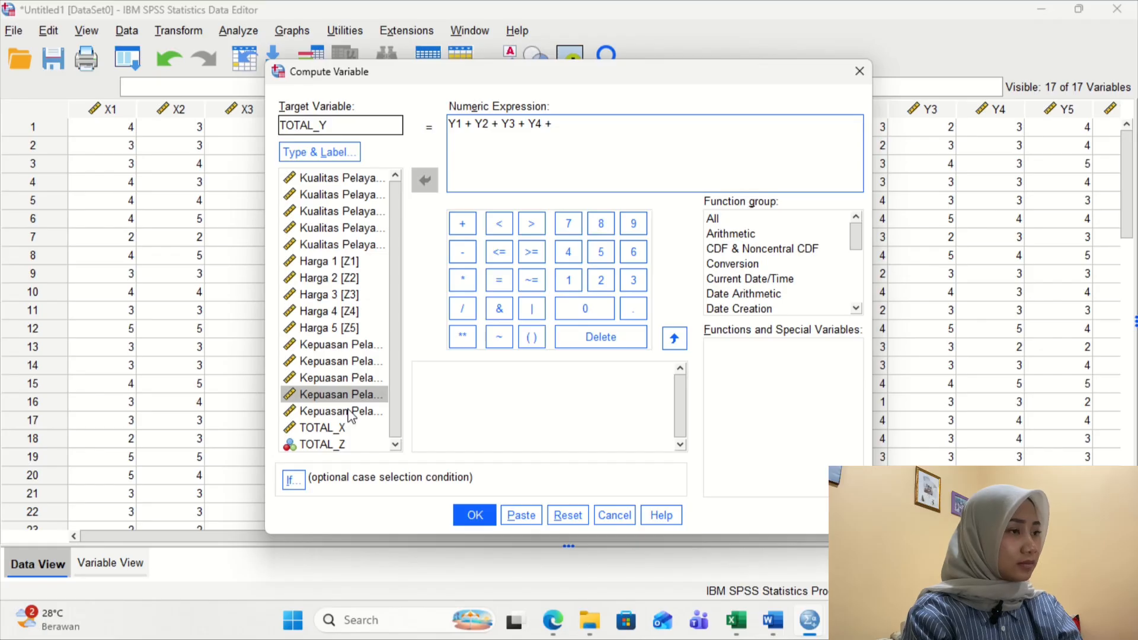
double_click(348, 412)
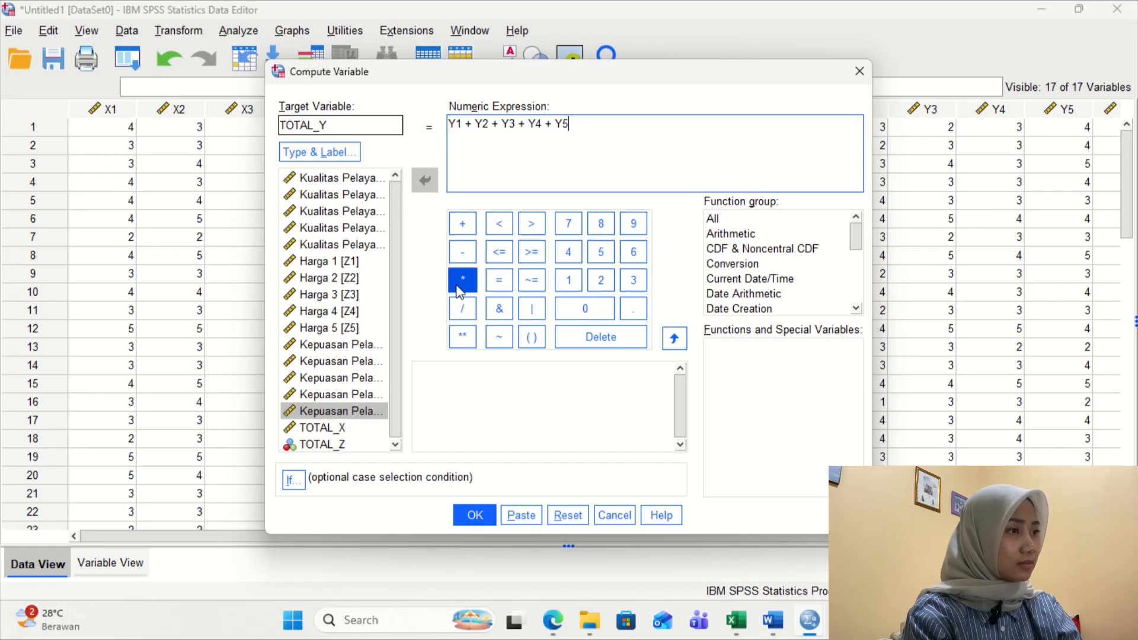
click(475, 515)
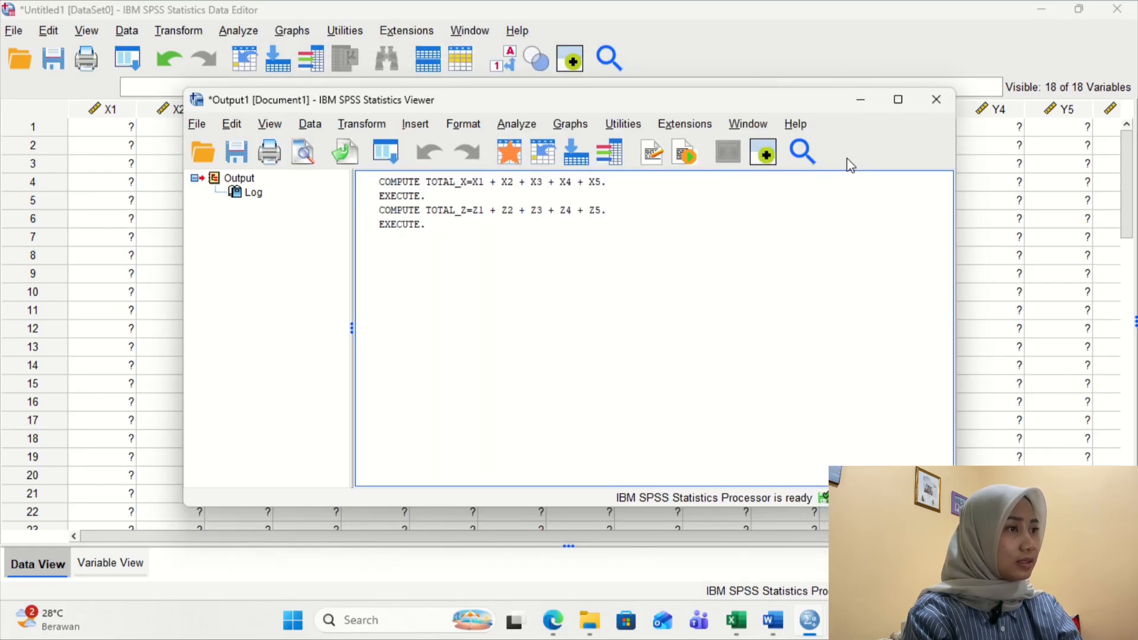
click(863, 102)
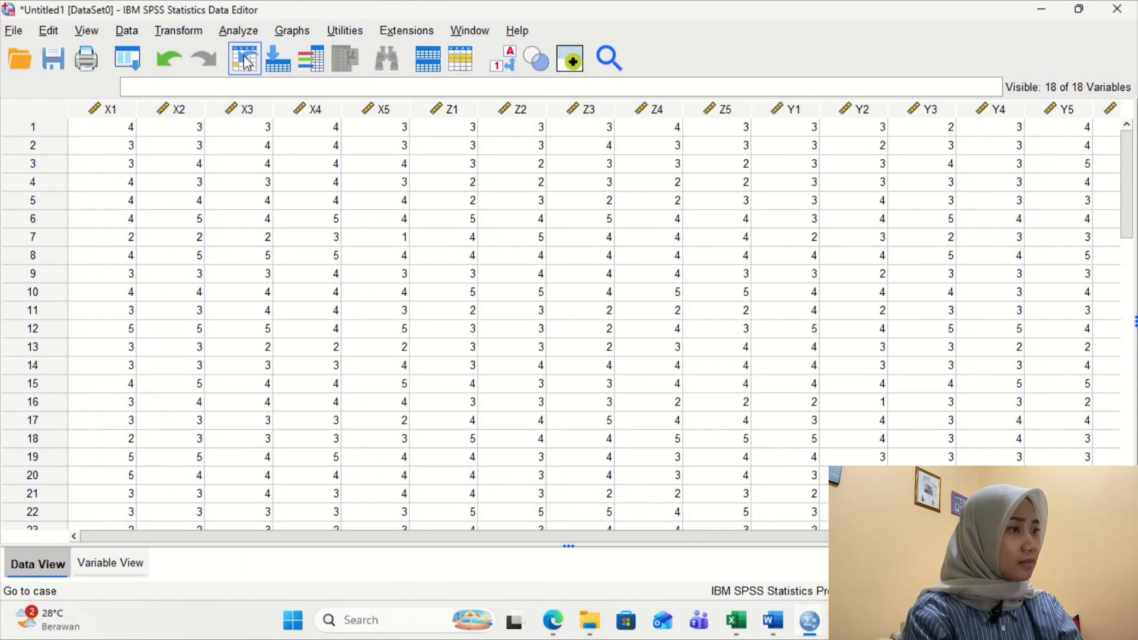
Start a new Compute Variable transformation and set the target variable to X_Z.
click(178, 30)
click(209, 56)
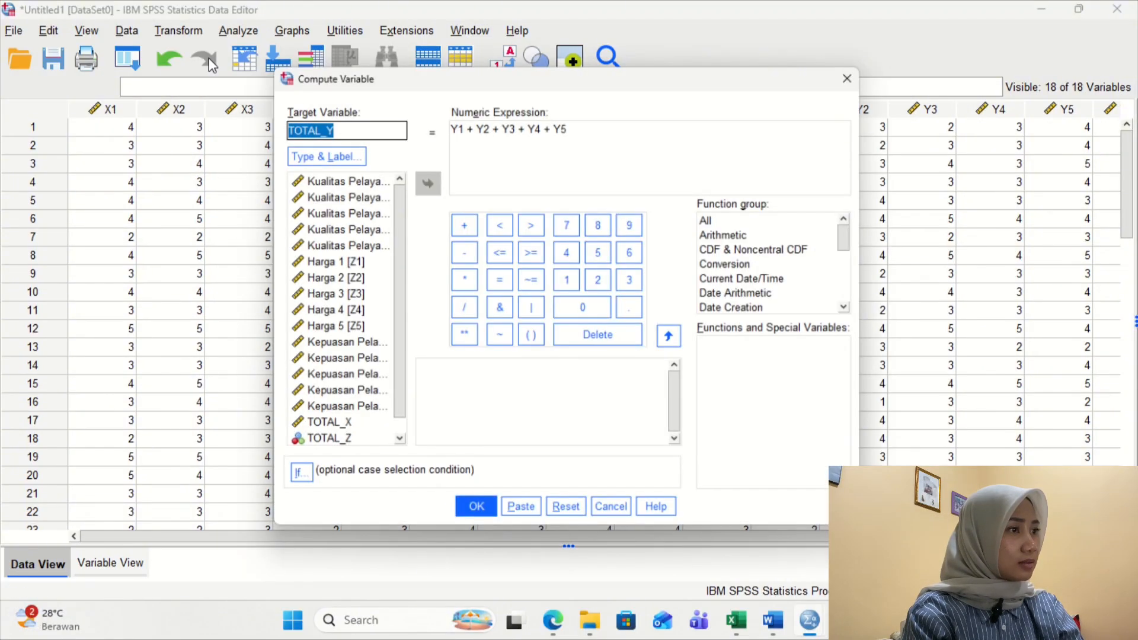
text(X)
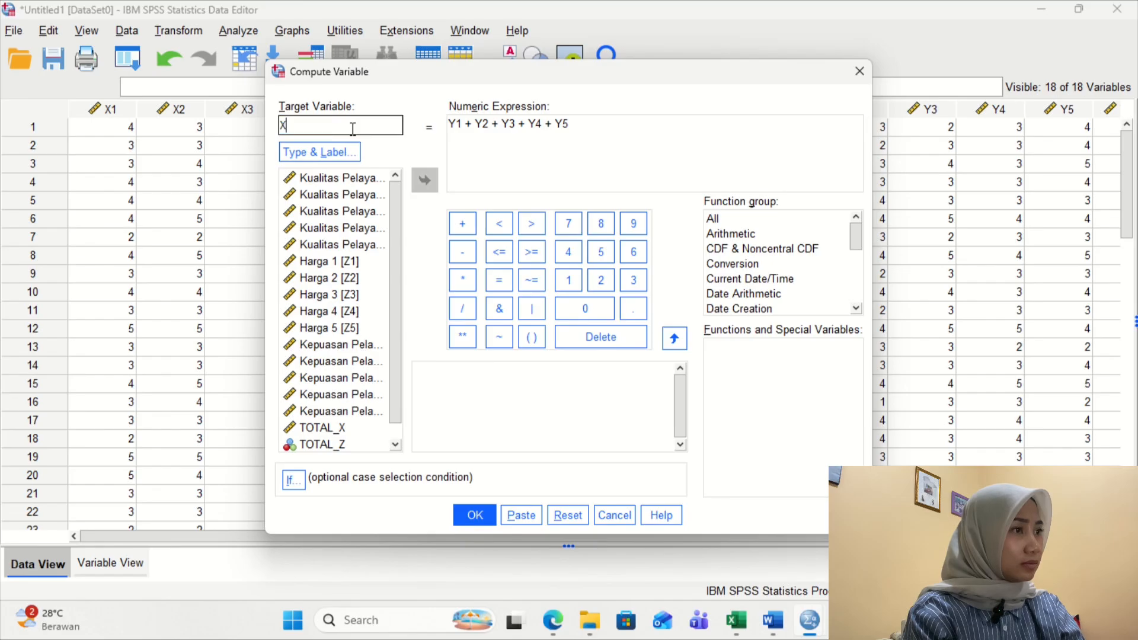
text(_)
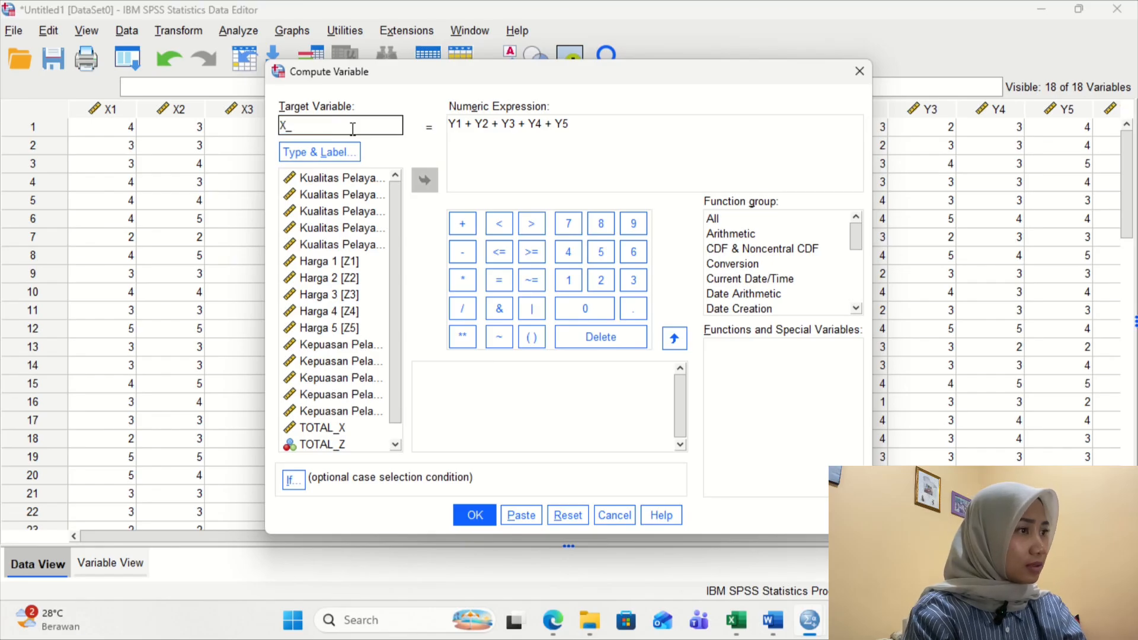
text(Z)
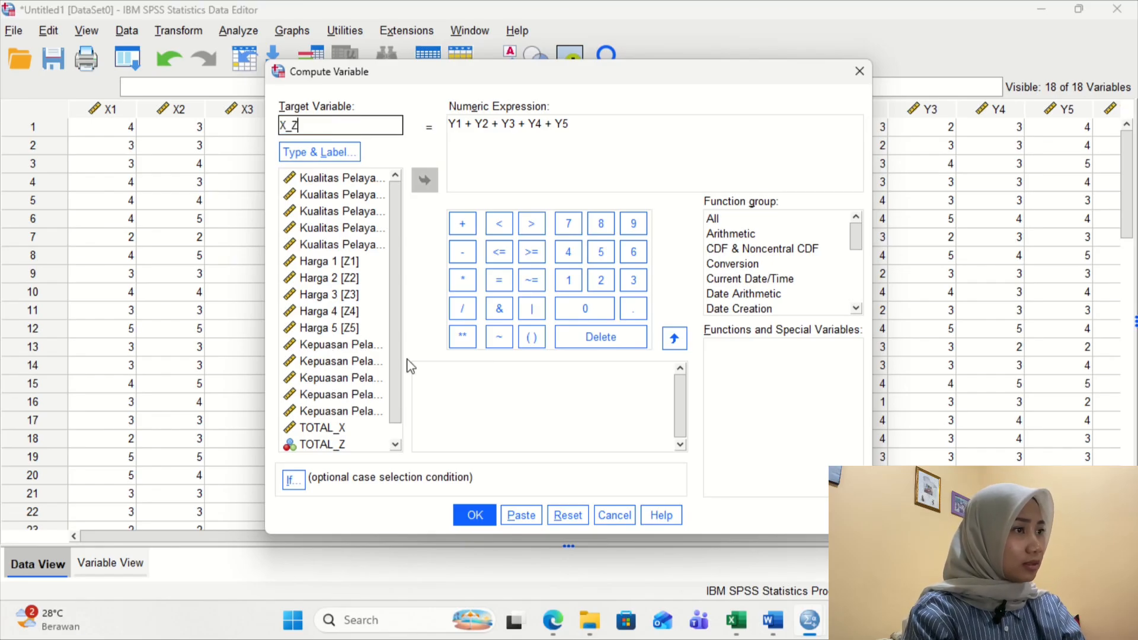
Replace the numeric expression with TOTAL_X * TOTAL_Z, compute X_Z and minimize the output viewer.
scroll(392, 367, down, 1)
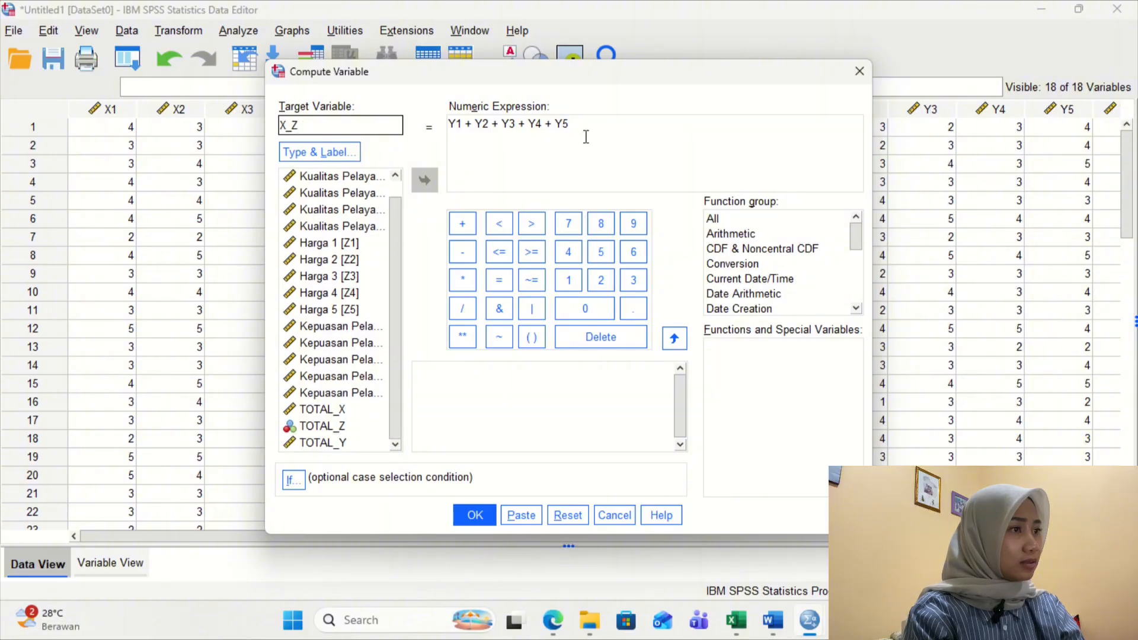
click(585, 137)
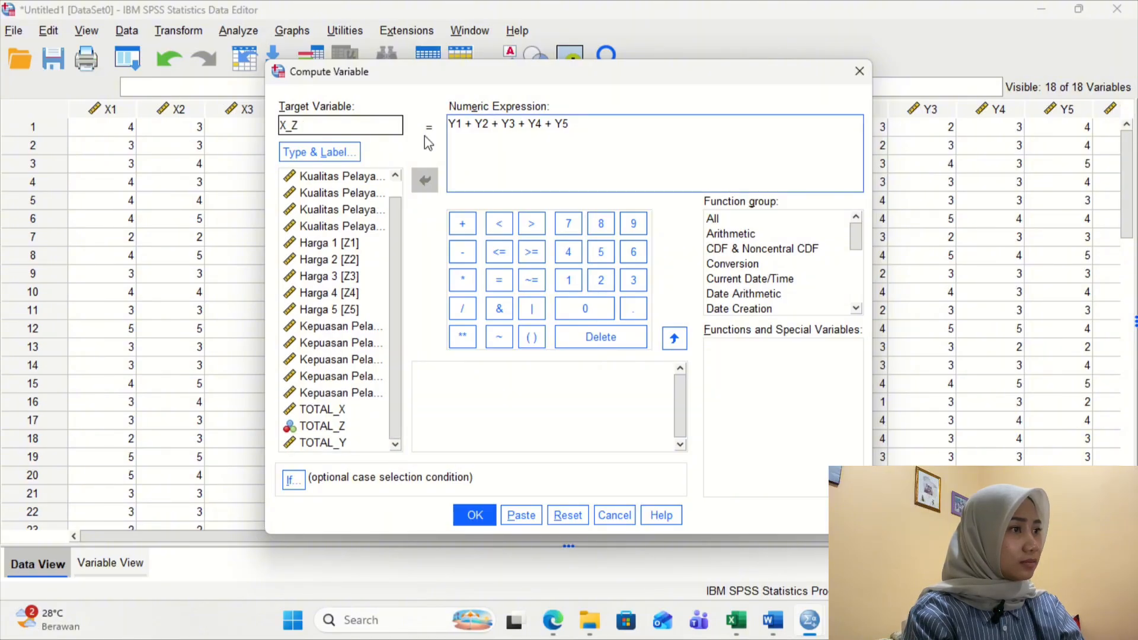
triple_click(477, 121)
click(343, 410)
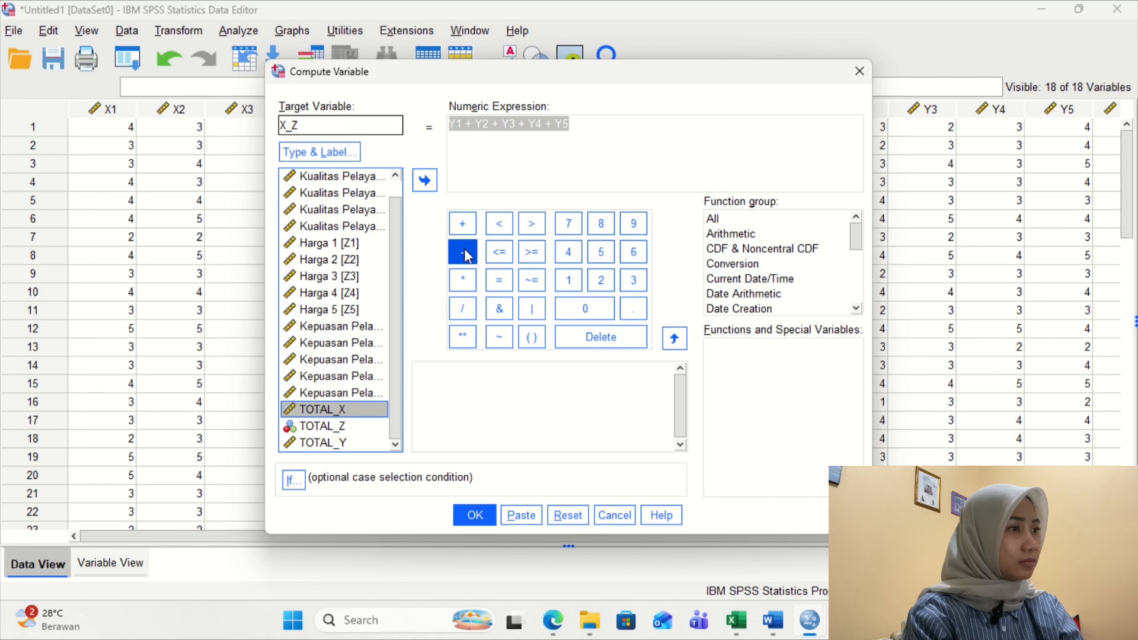
click(425, 181)
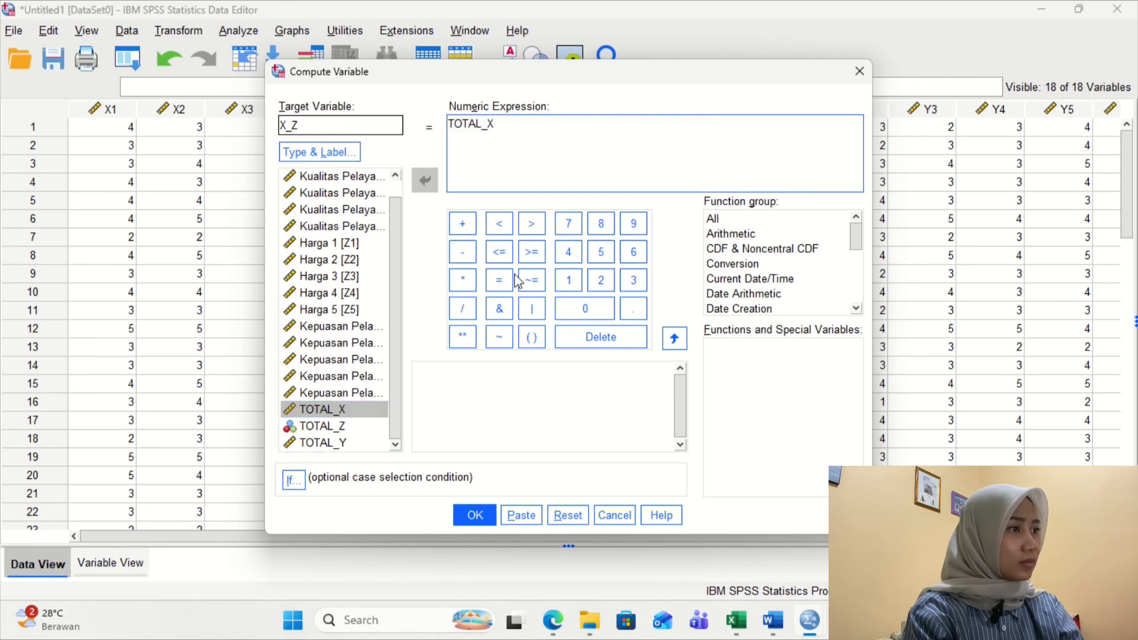
click(462, 282)
double_click(346, 428)
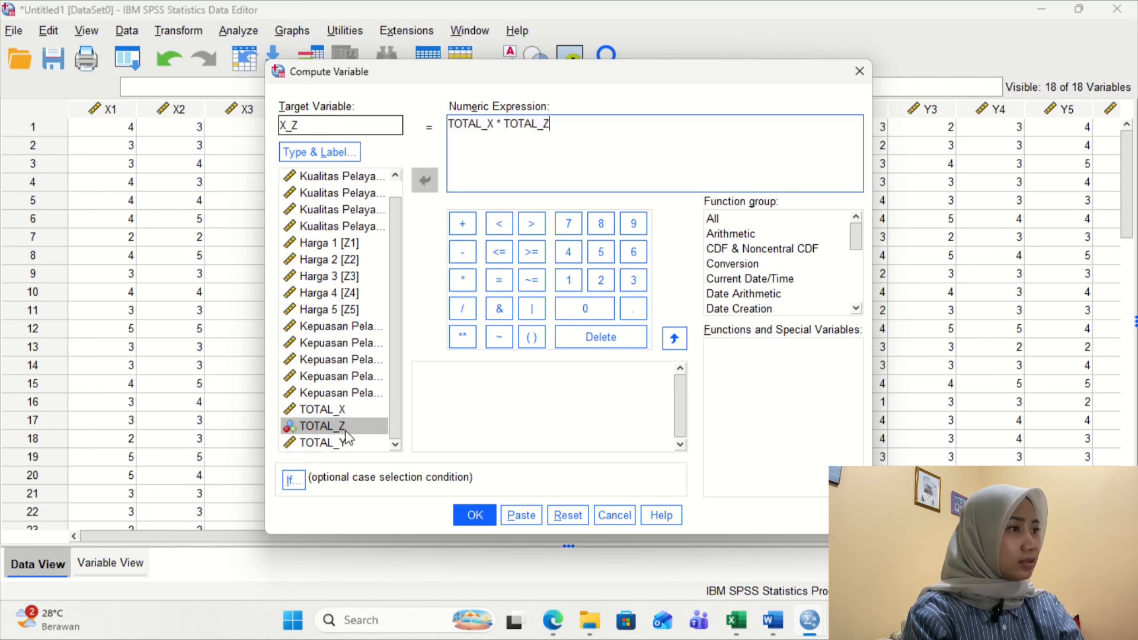
click(475, 521)
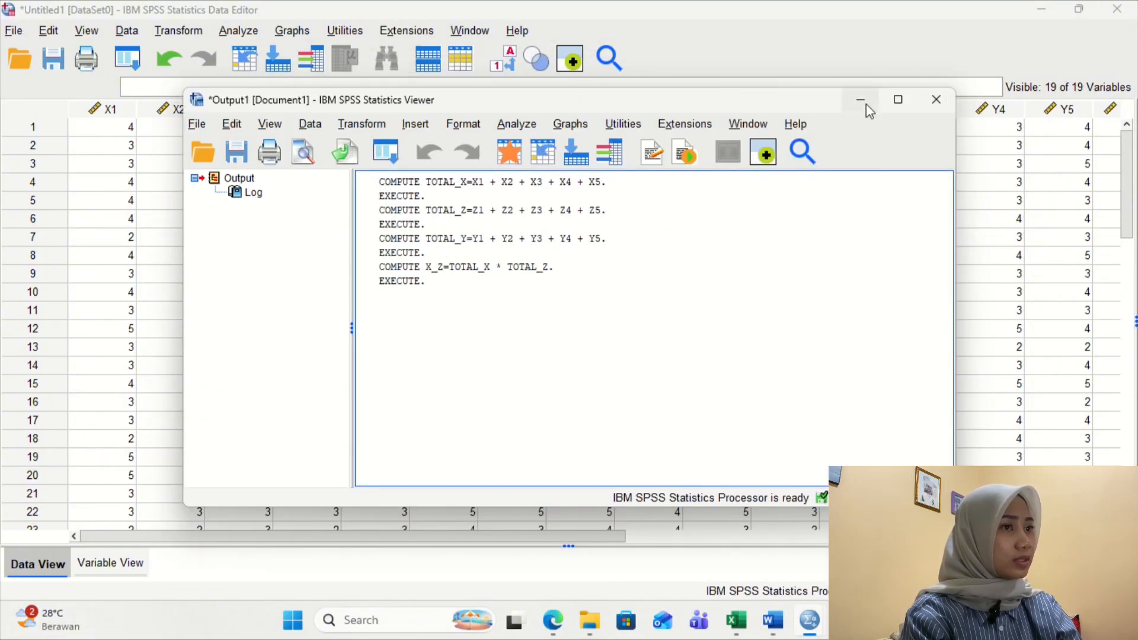
click(860, 99)
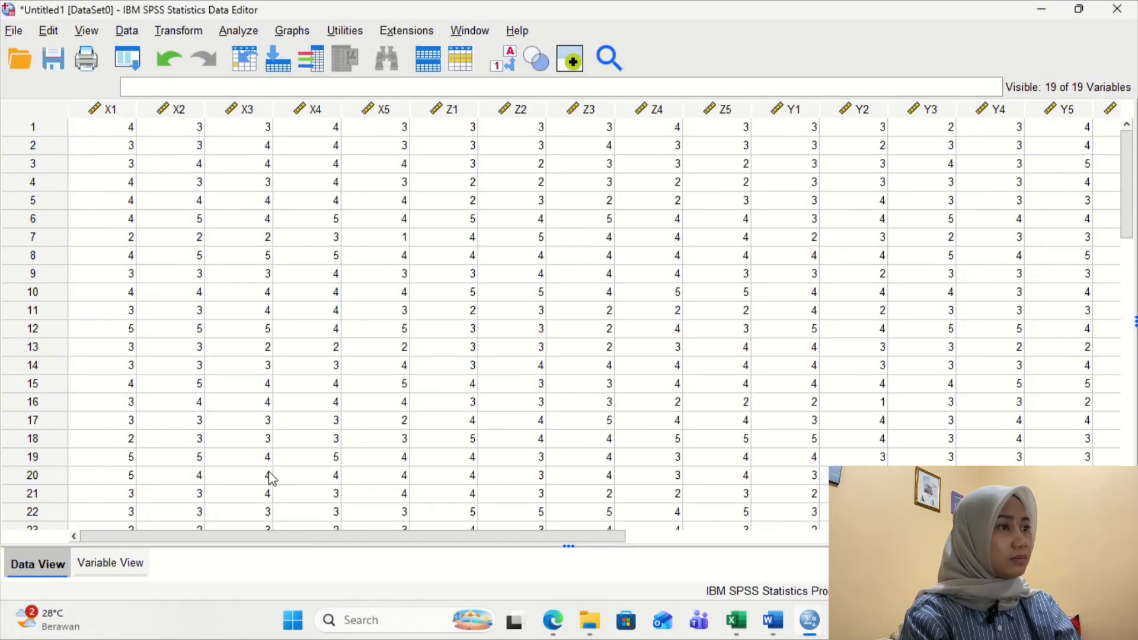
Start a Descriptives analysis and add TOTAL_X, TOTAL_Y and TOTAL_Z as its variables.
click(239, 30)
mouse_move(276, 104)
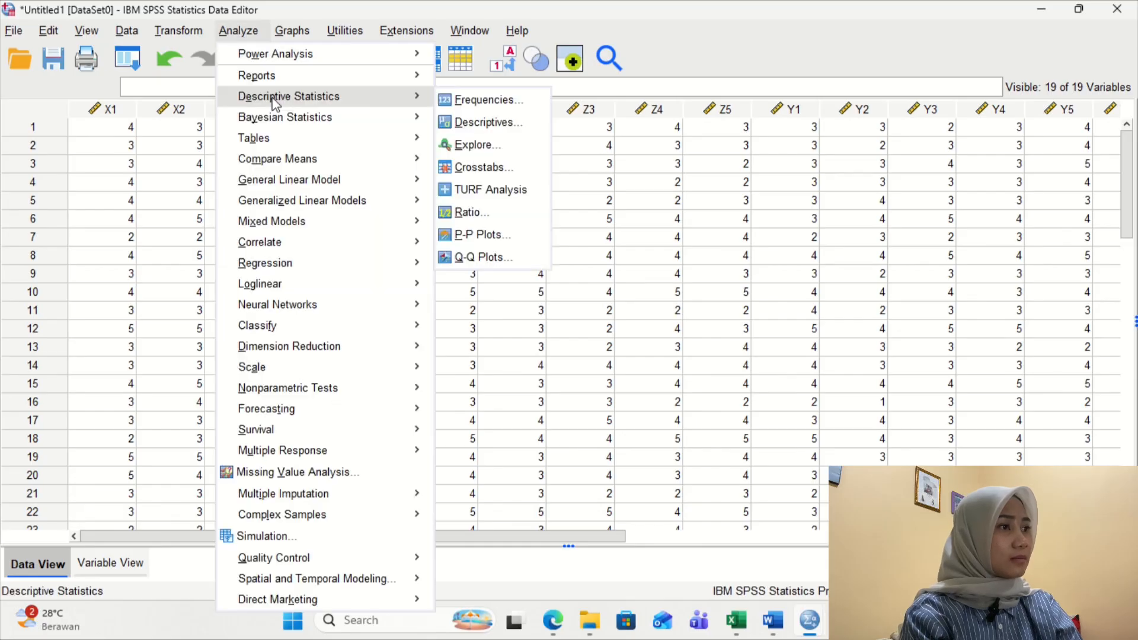
click(507, 122)
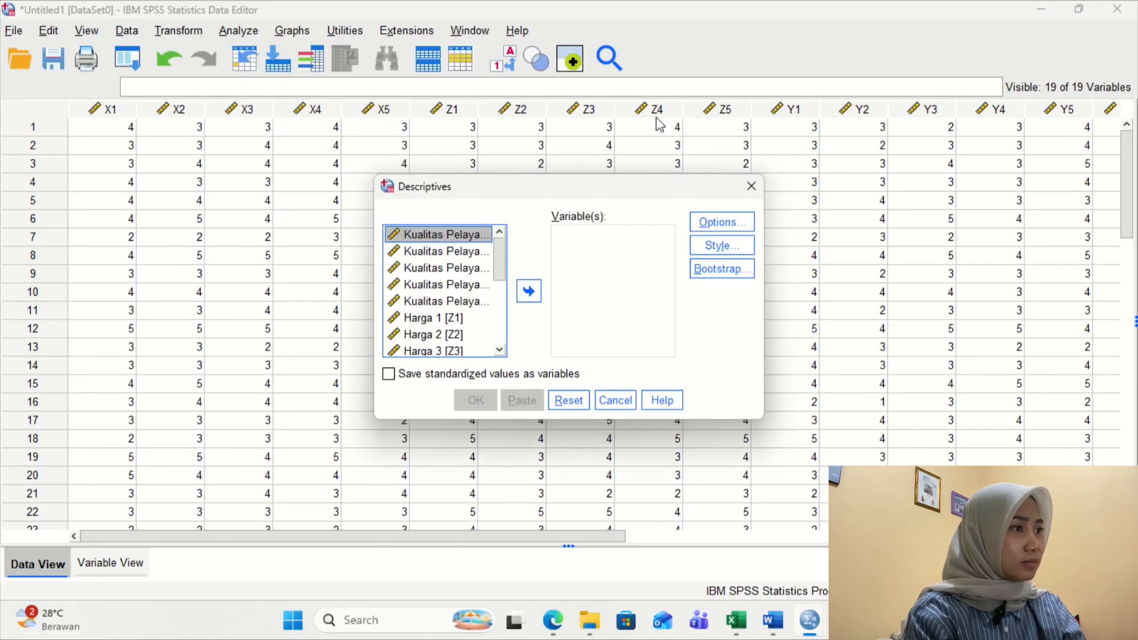
drag(499, 265, 499, 336)
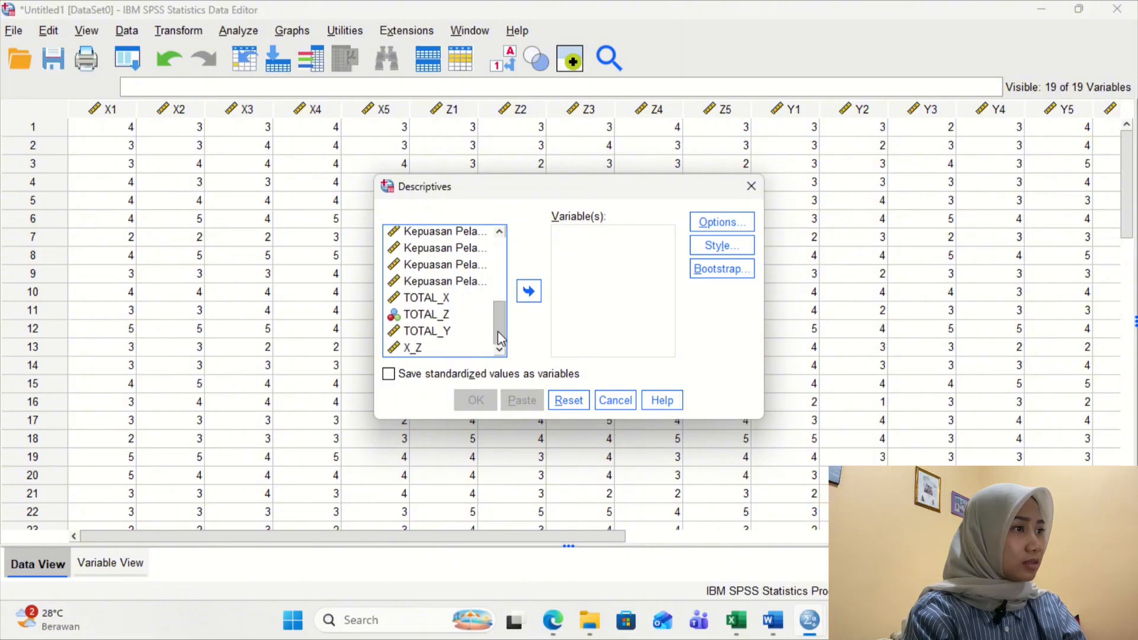
double_click(437, 298)
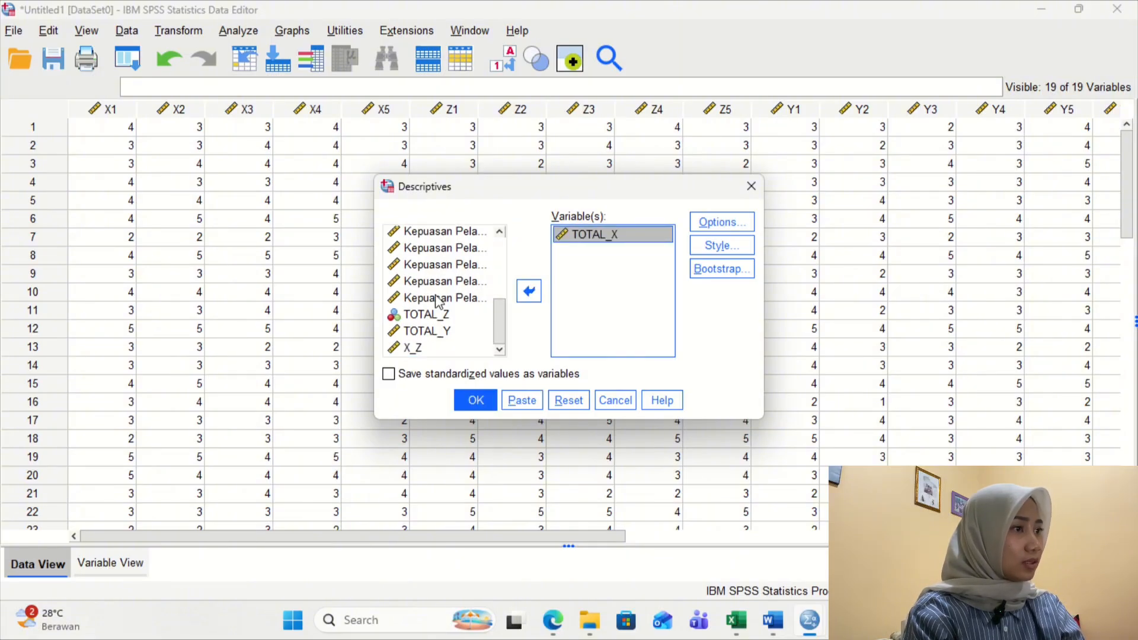
click(425, 331)
double_click(425, 331)
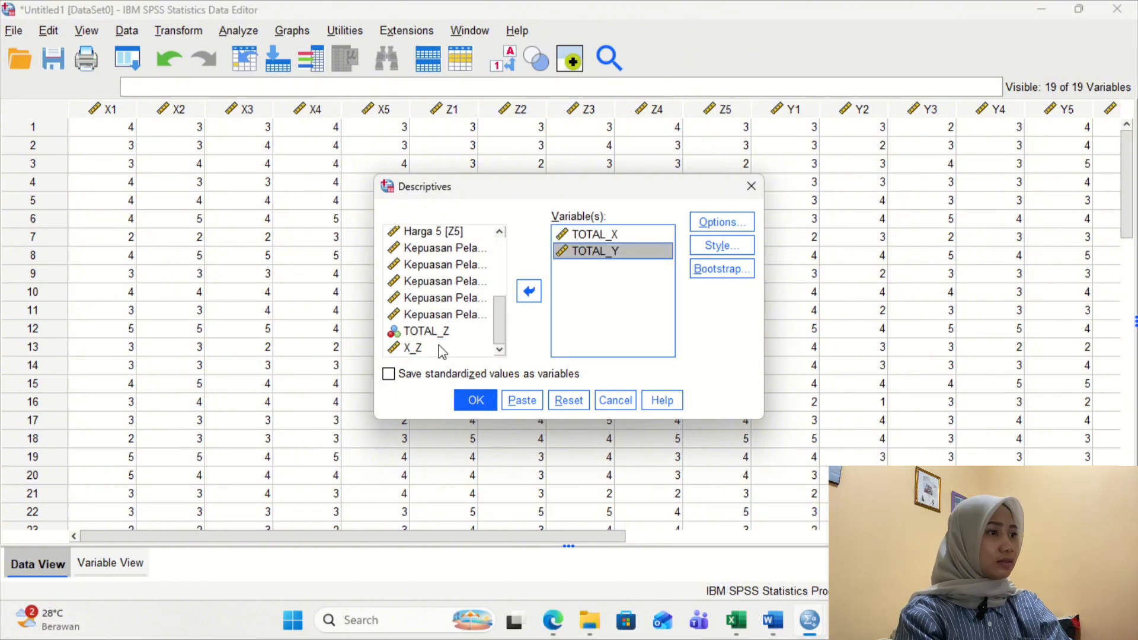
mouse_move(500, 322)
mouse_down()
mouse_move(504, 276)
mouse_move(491, 341)
mouse_up()
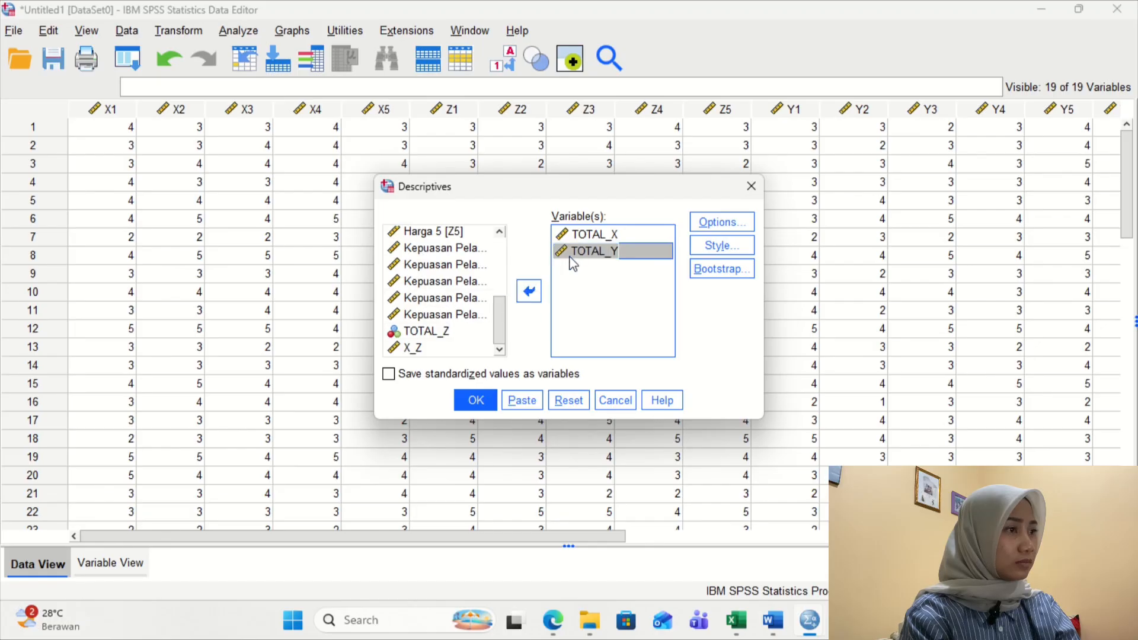
click(589, 249)
double_click(456, 332)
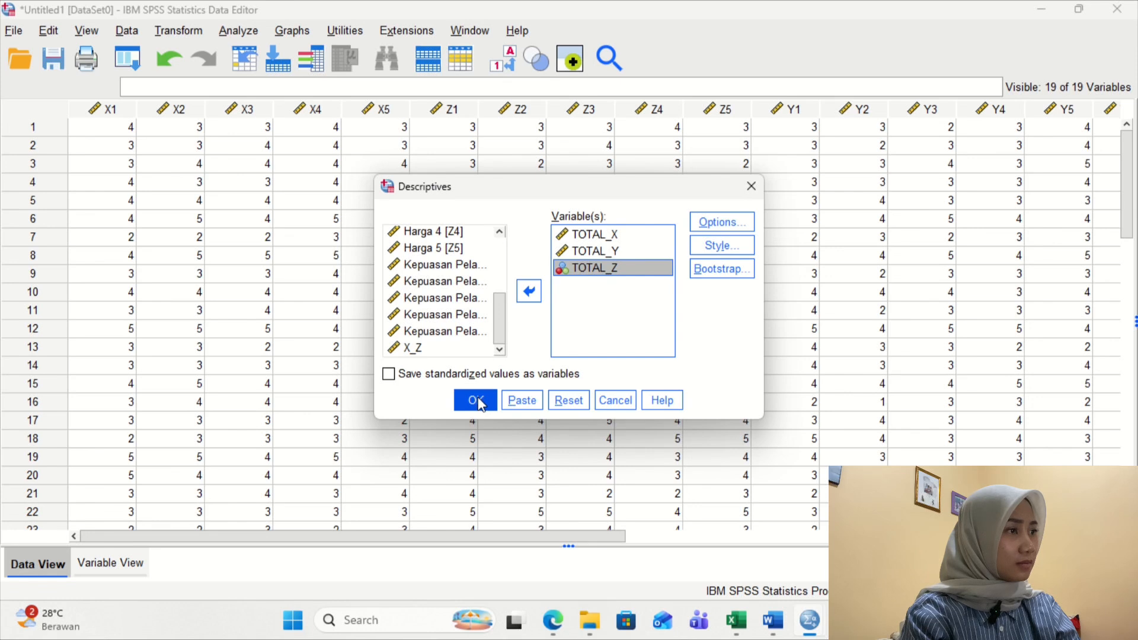
Set the Descriptives options to mean, standard deviation, minimum and maximum, and run the analysis.
click(718, 218)
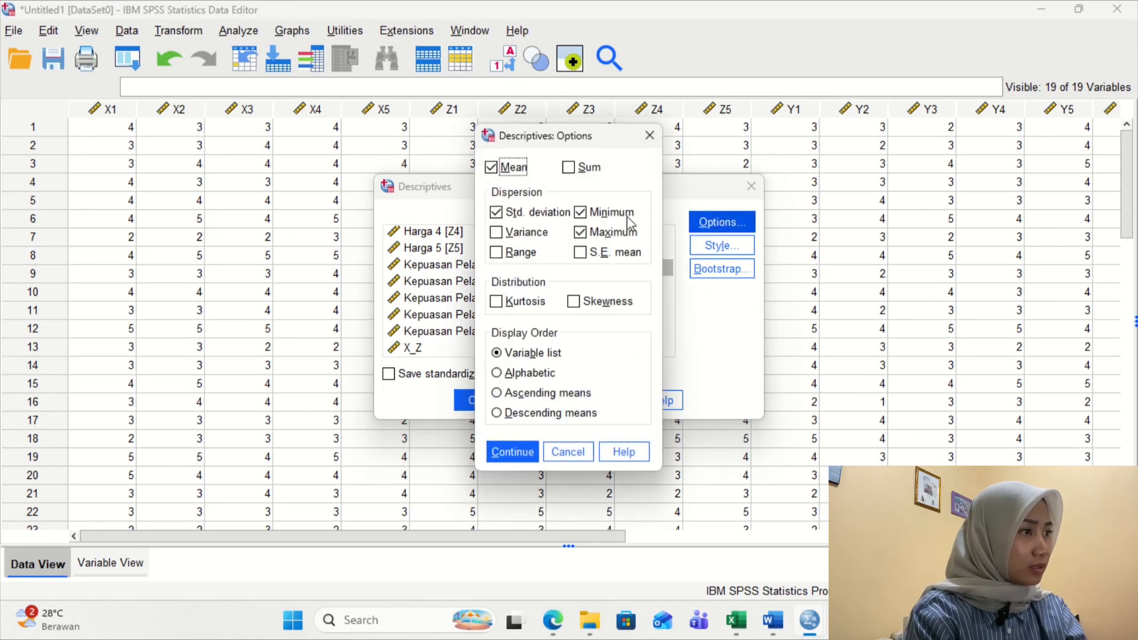
click(580, 232)
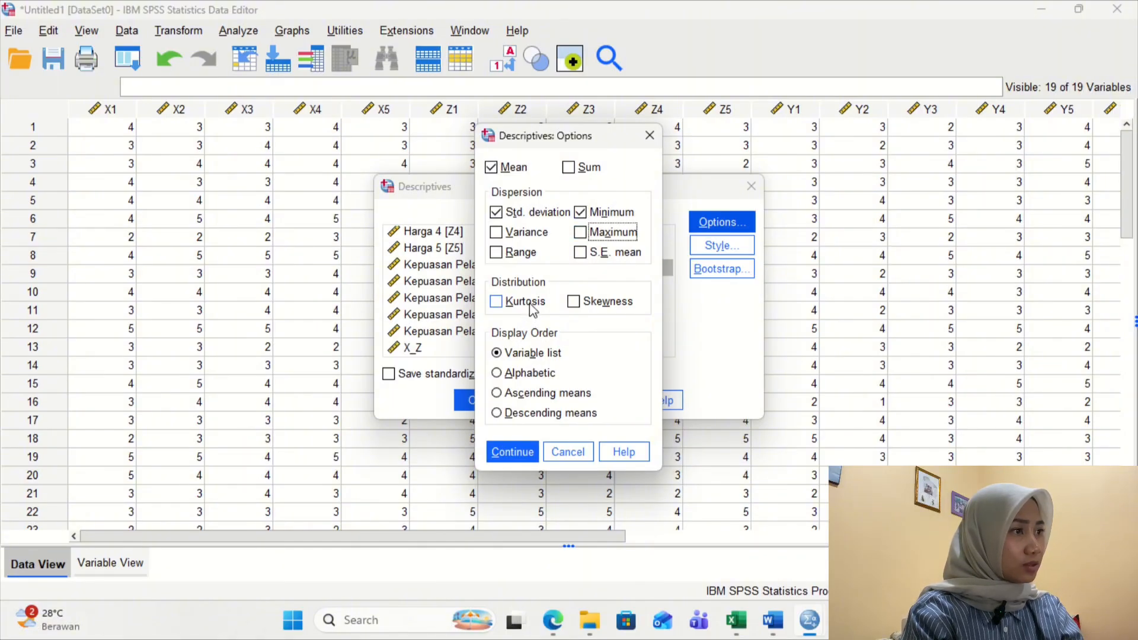
click(580, 234)
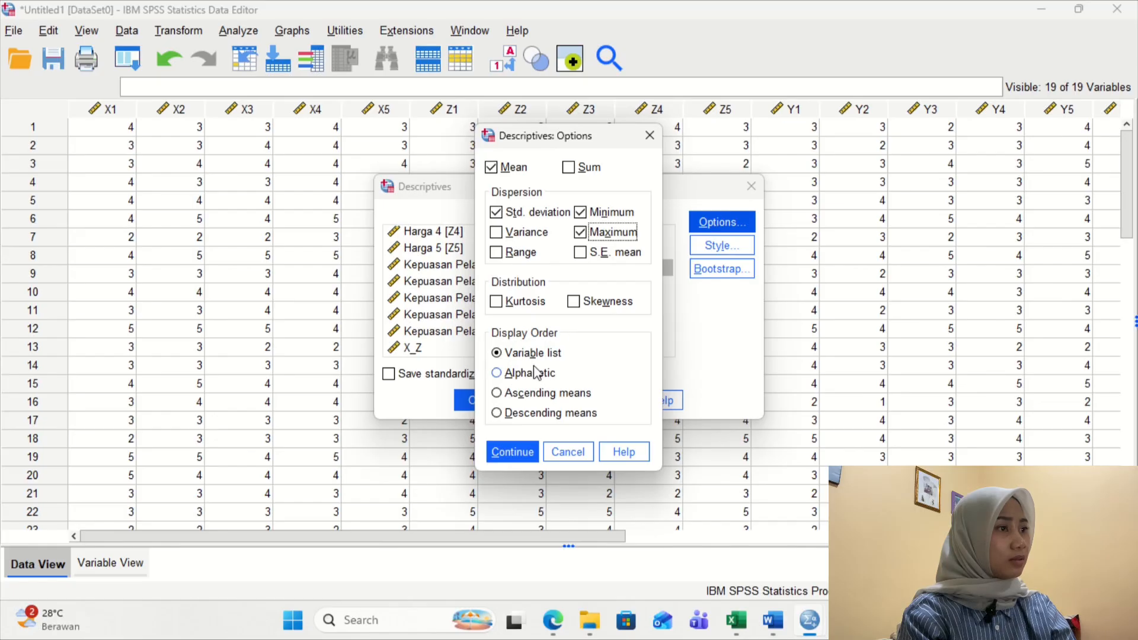
click(510, 452)
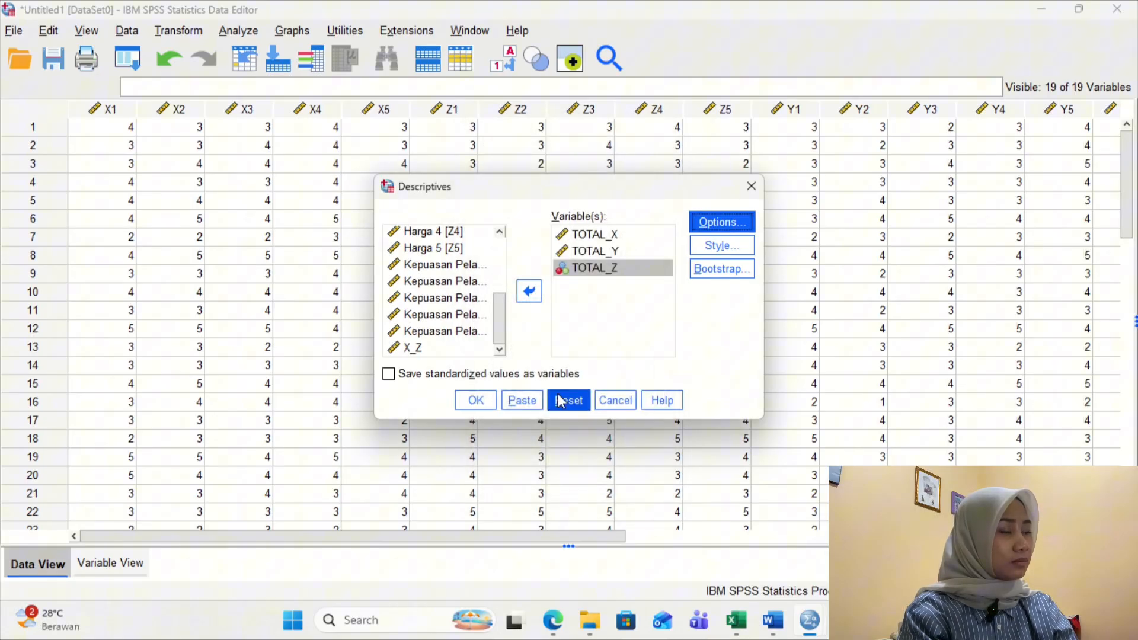
click(477, 401)
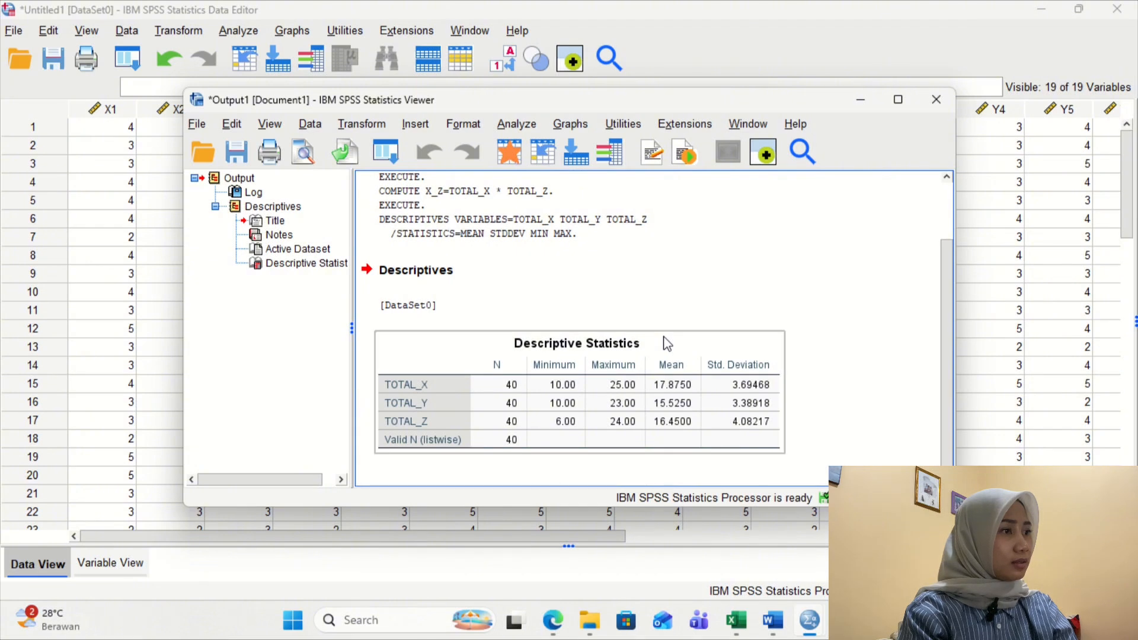
Copy the Descriptive Statistics table from the SPSS output.
click(588, 358)
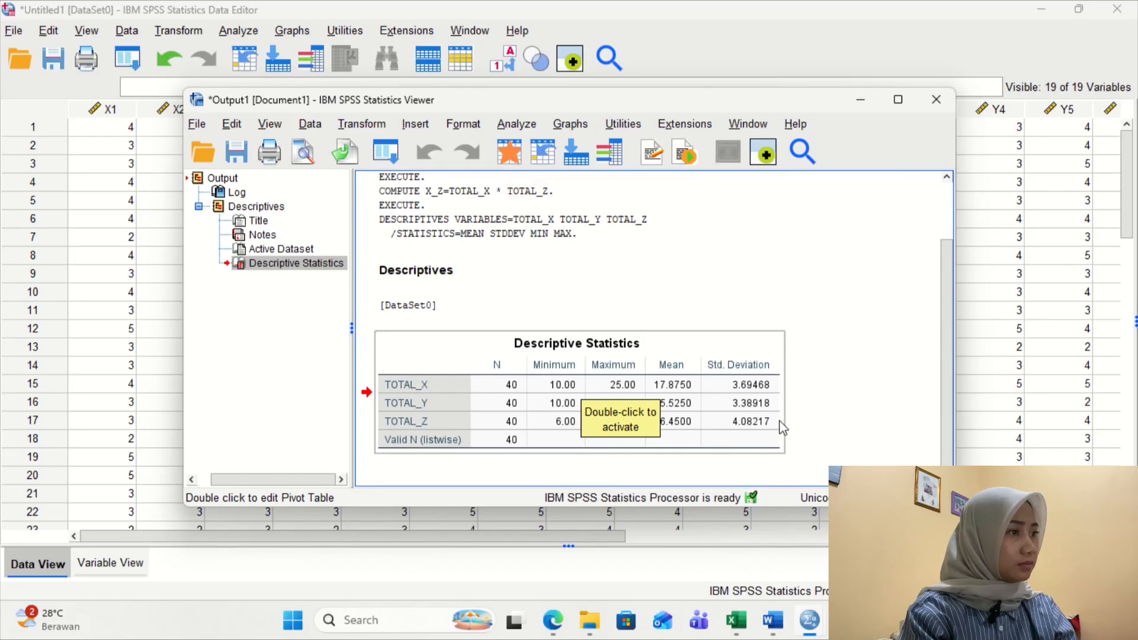
click(727, 428)
right_click(726, 428)
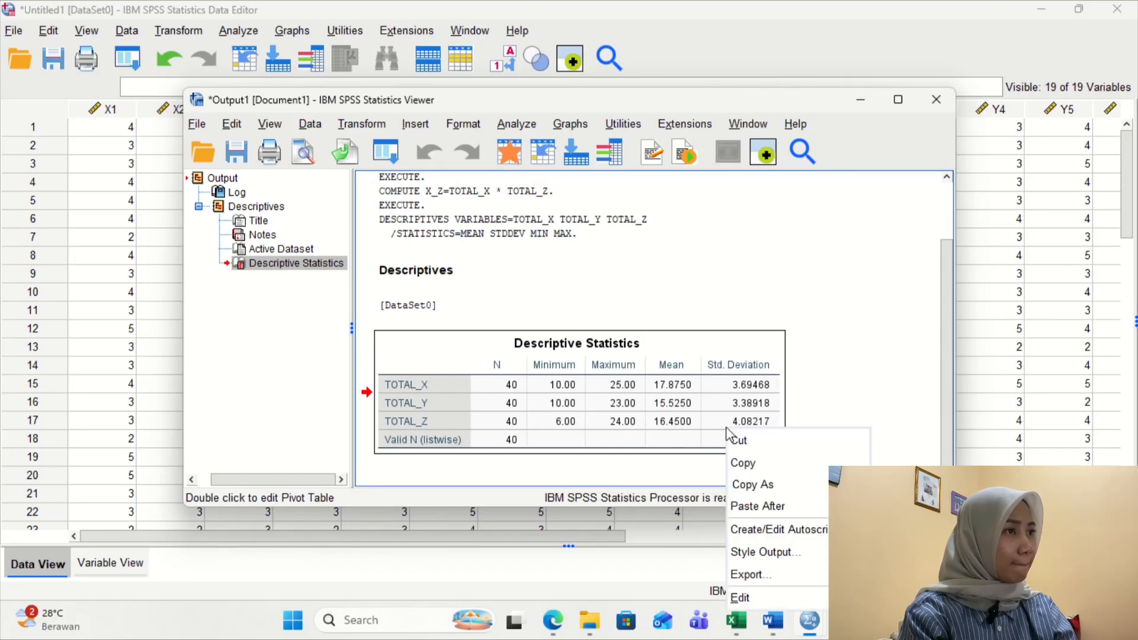
click(747, 465)
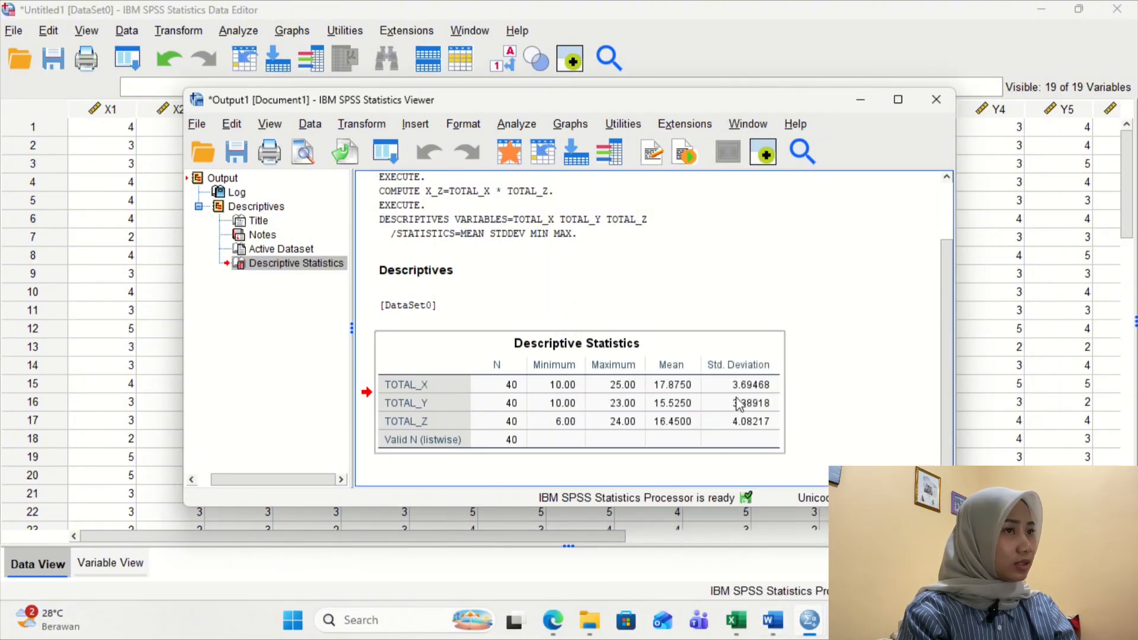
right_click(692, 393)
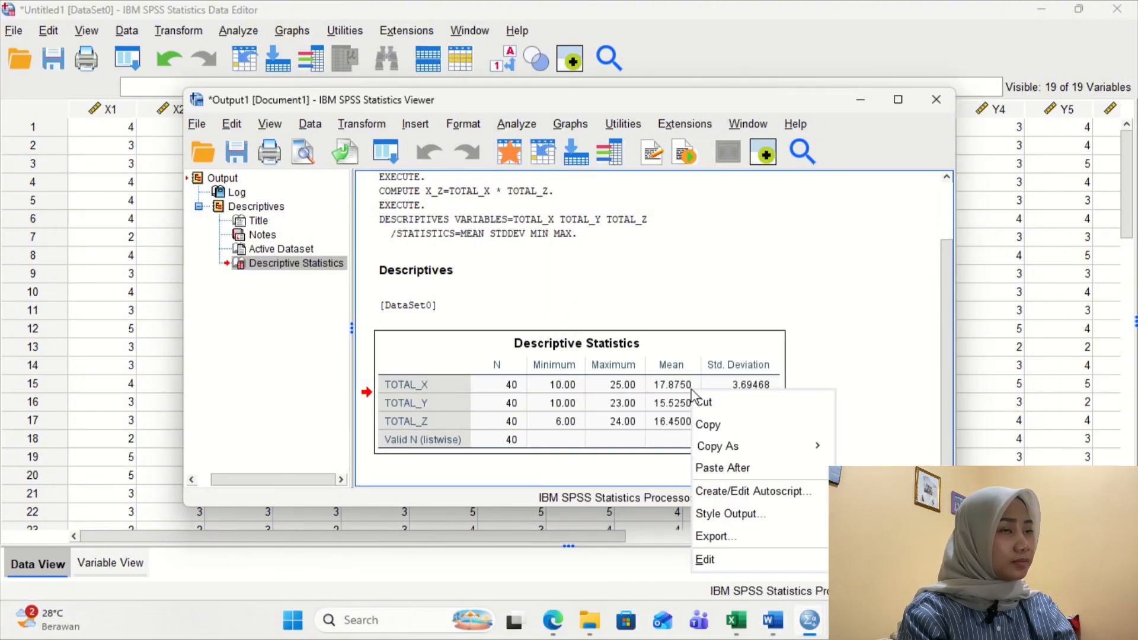
click(702, 424)
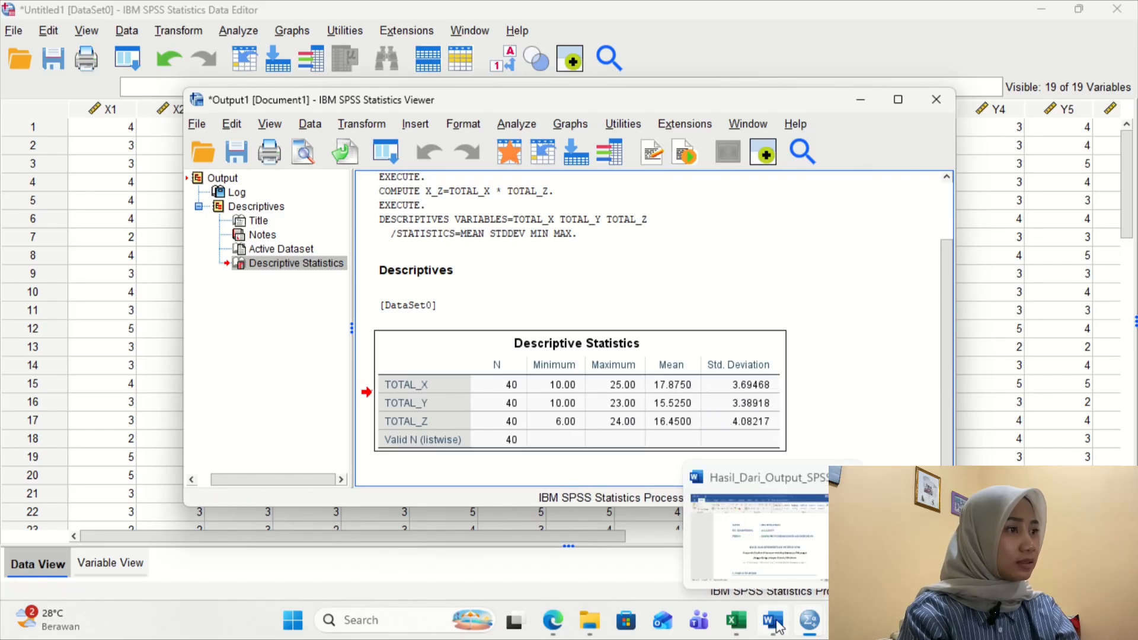
Switch to the Word document Hasil_Dari_Output_SPSS_v2 (1) and paste the table between the heading 1. Analisis Deskriptif and the Tabel 1 caption.
click(776, 624)
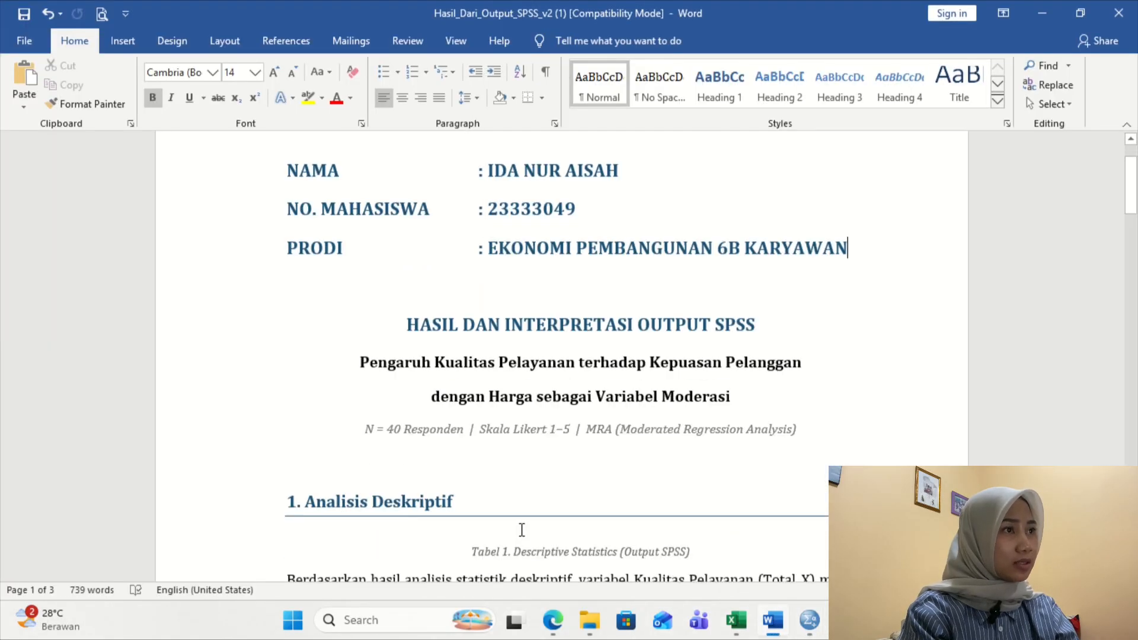
scroll(522, 529, down, 1)
click(530, 512)
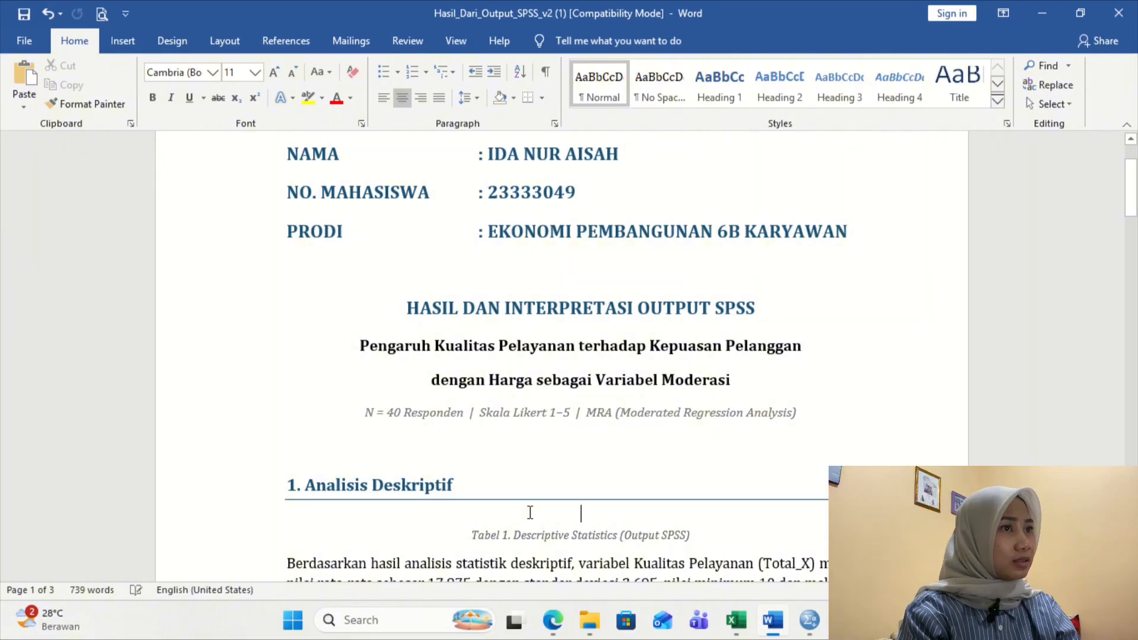
key(ctrl+v)
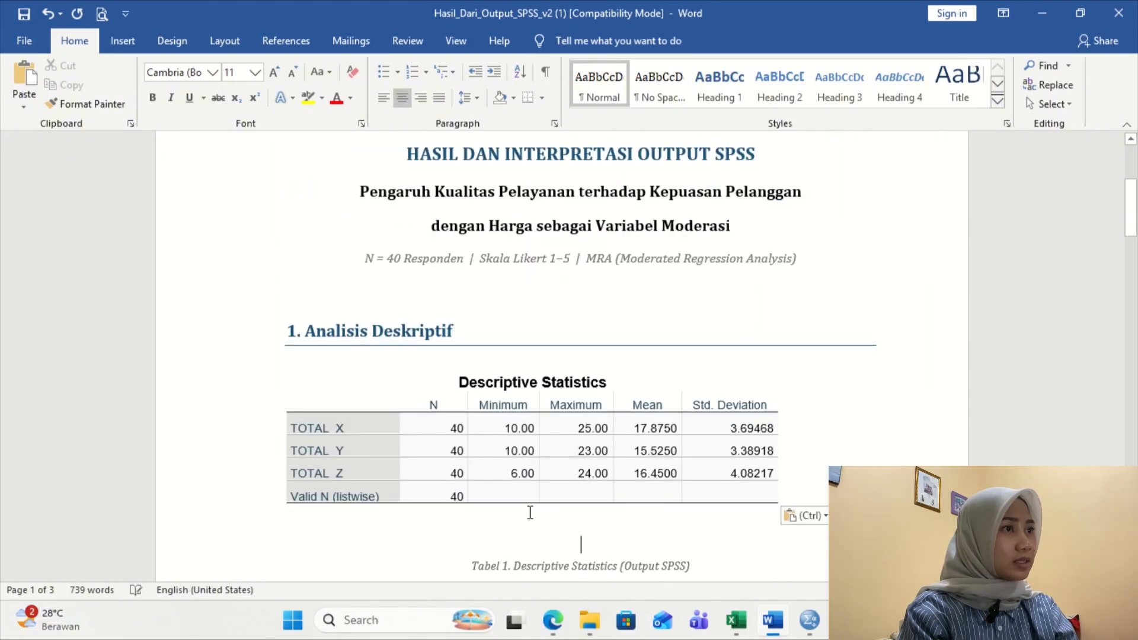
Review the pasted Descriptive Statistics table against the interpretation paragraph beneath it, through to section 2. Uji Instrumen Penelitian.
scroll(671, 558, down, 1)
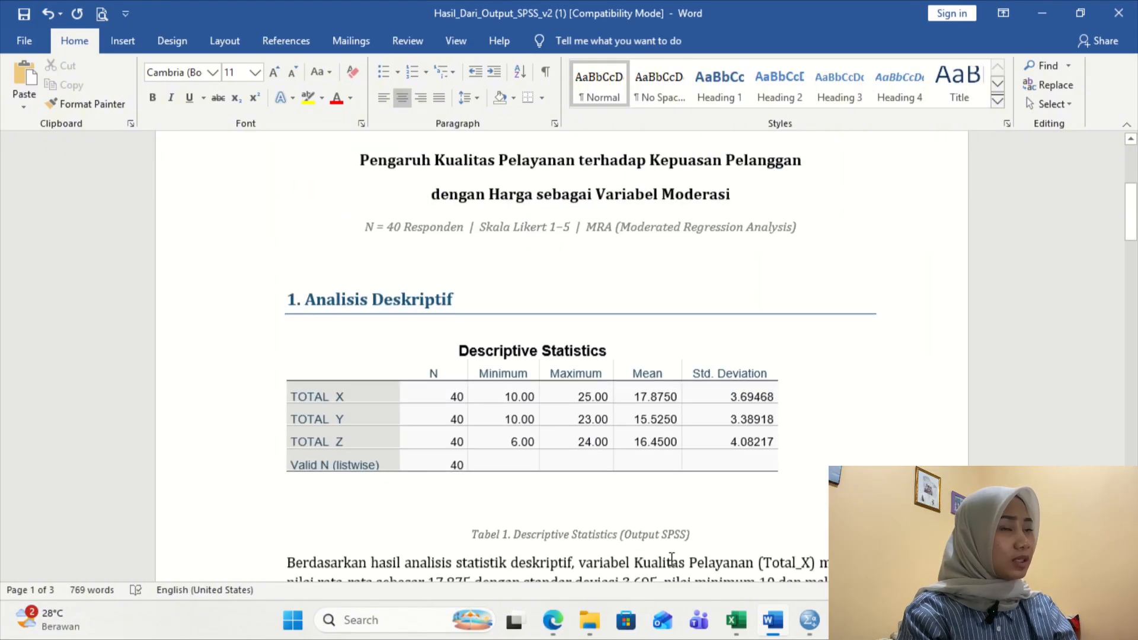
scroll(672, 558, down, 1)
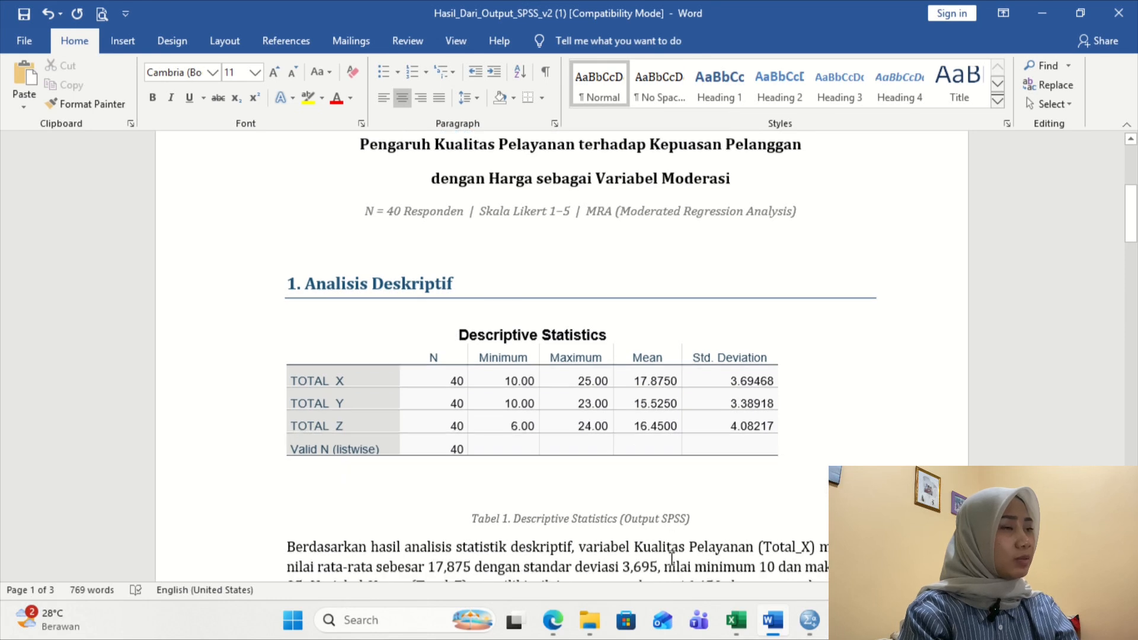
scroll(671, 559, down, 2)
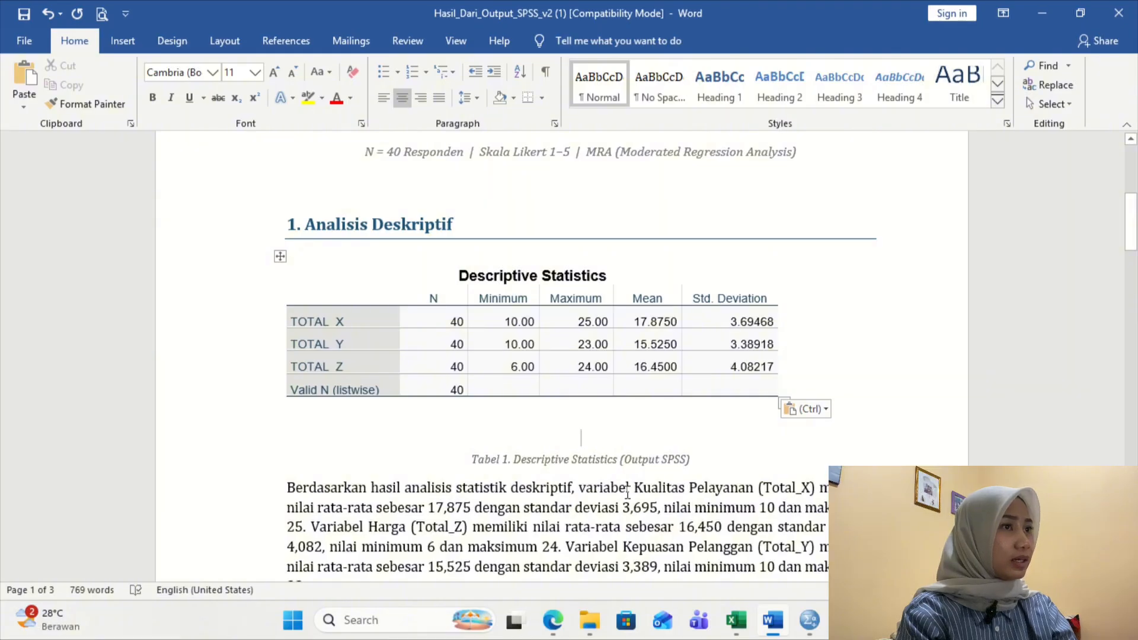
scroll(611, 525, down, 2)
scroll(610, 524, up, 1)
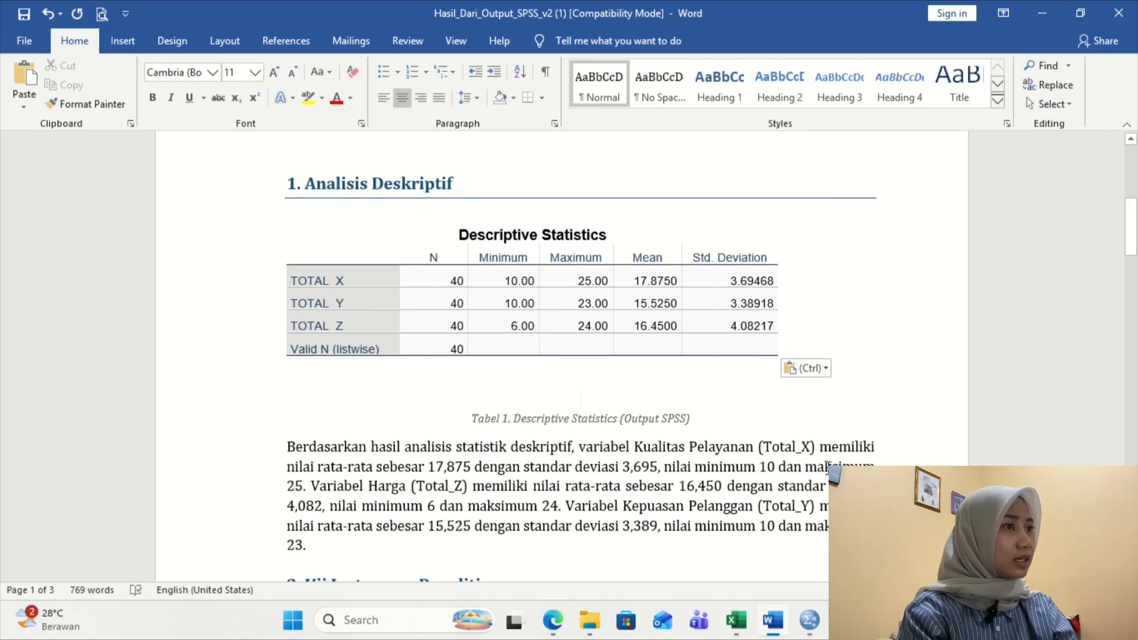
click(894, 428)
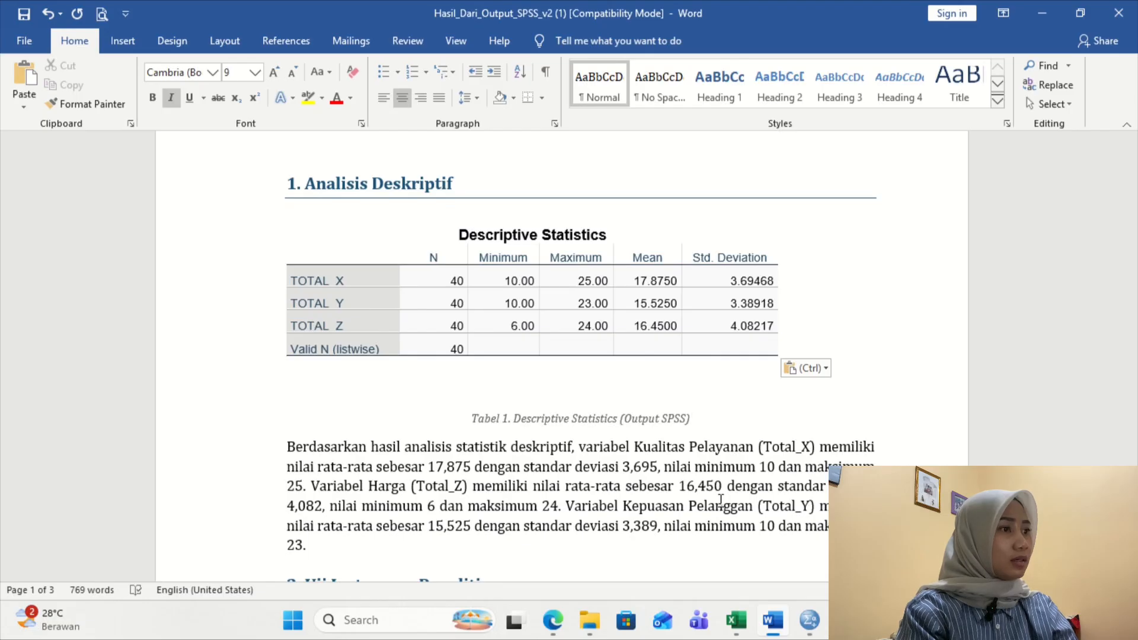
scroll(721, 499, down, 2)
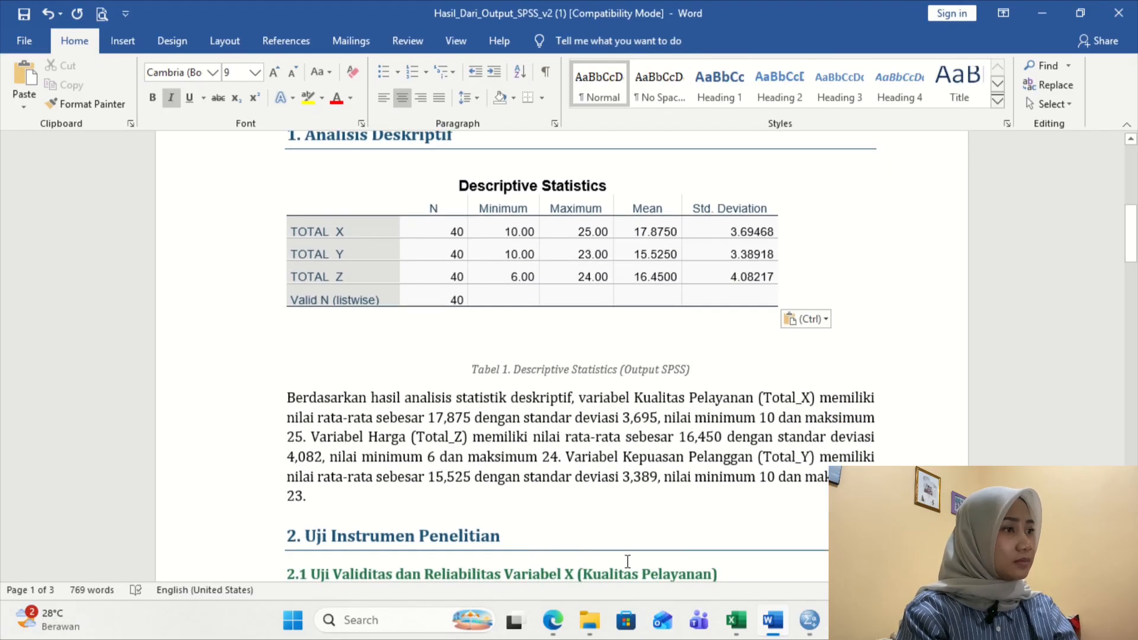
scroll(656, 526, down, 2)
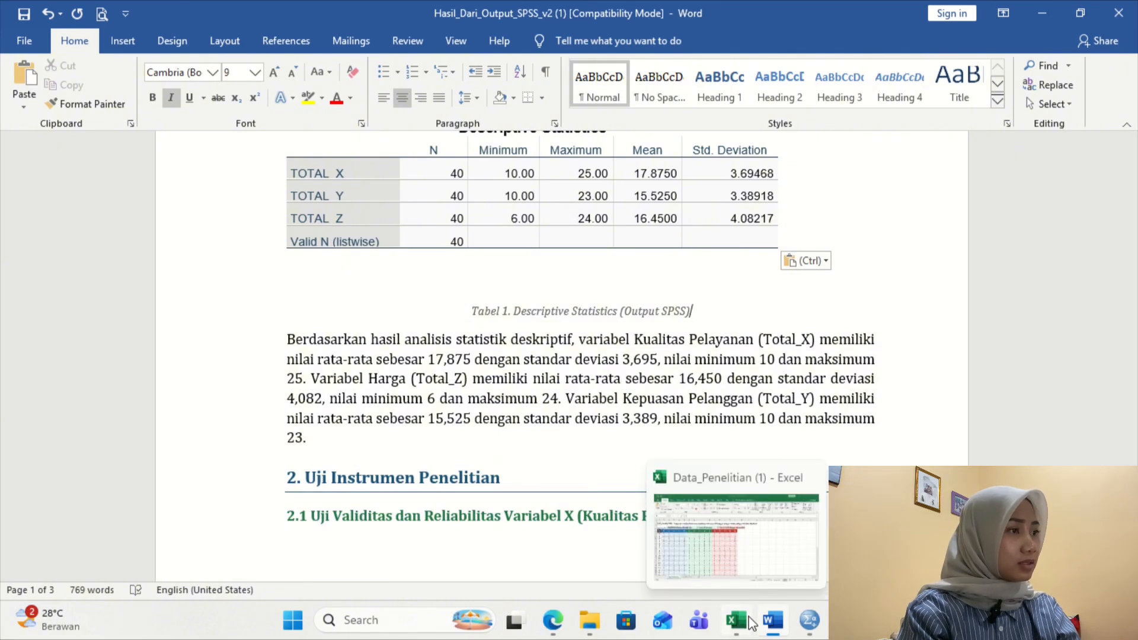
Switch back to SPSS, minimize the output viewer and bring up the Data Editor.
mouse_move(812, 623)
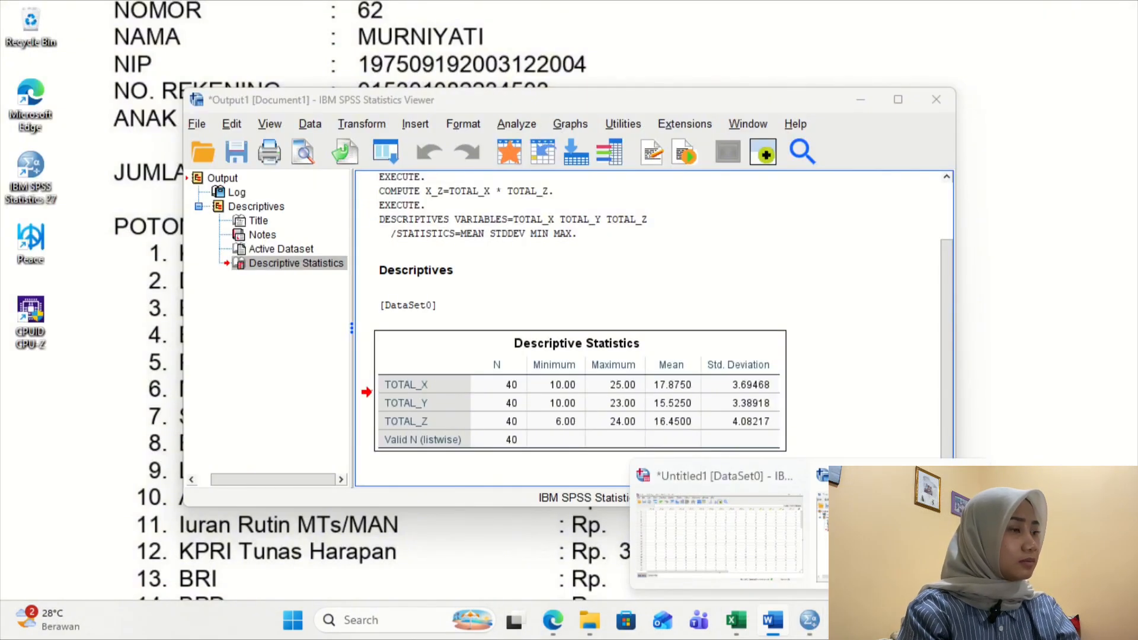
click(902, 534)
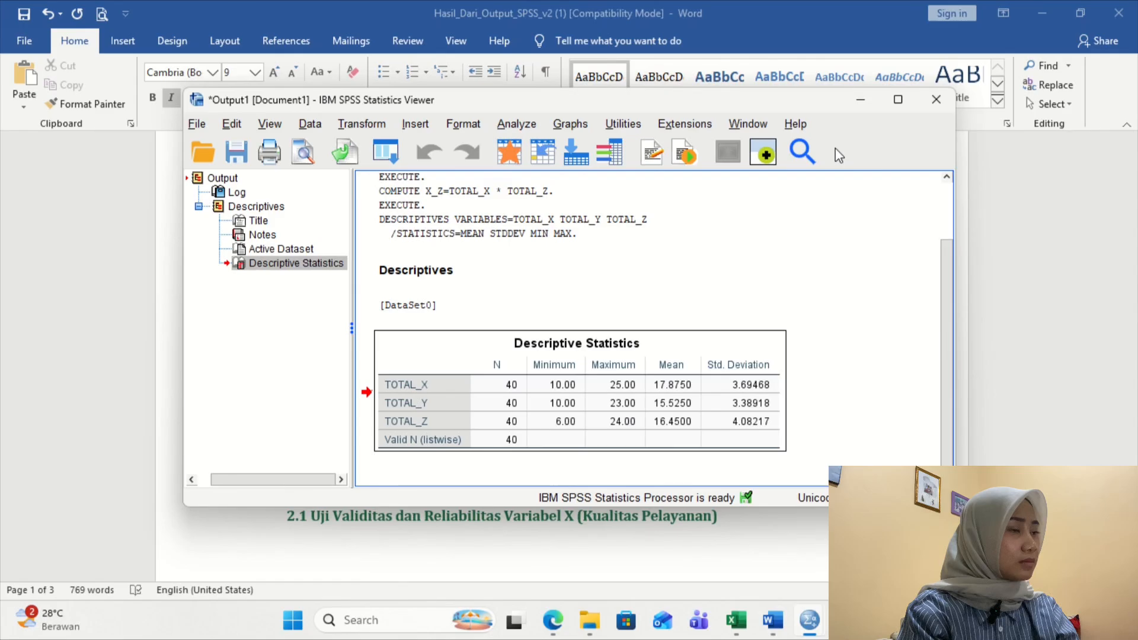
click(861, 104)
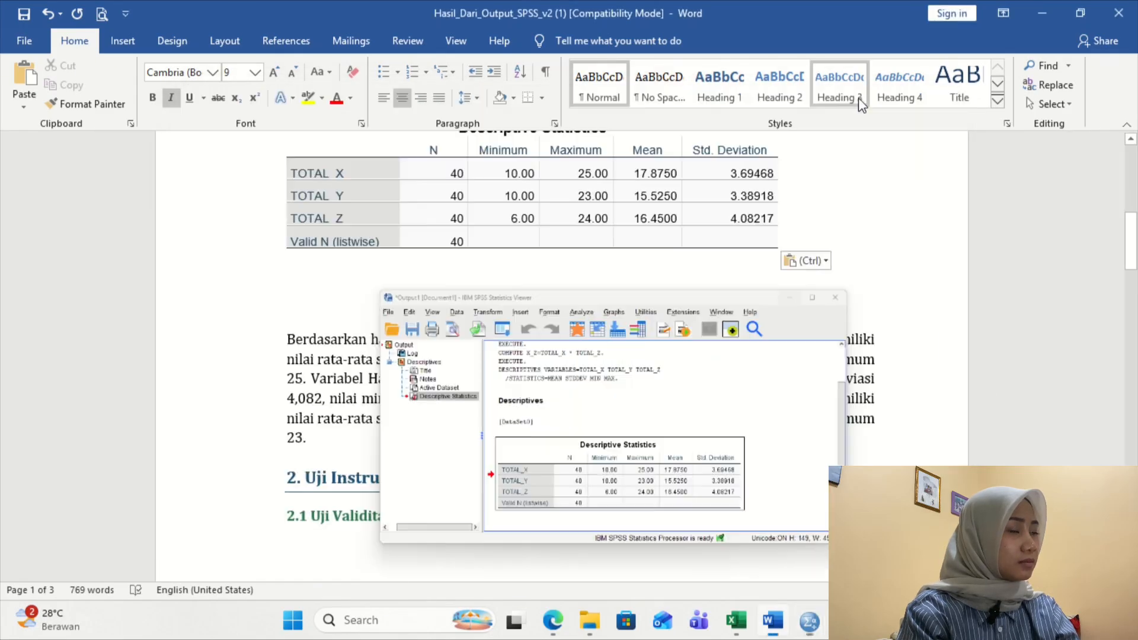
mouse_move(809, 620)
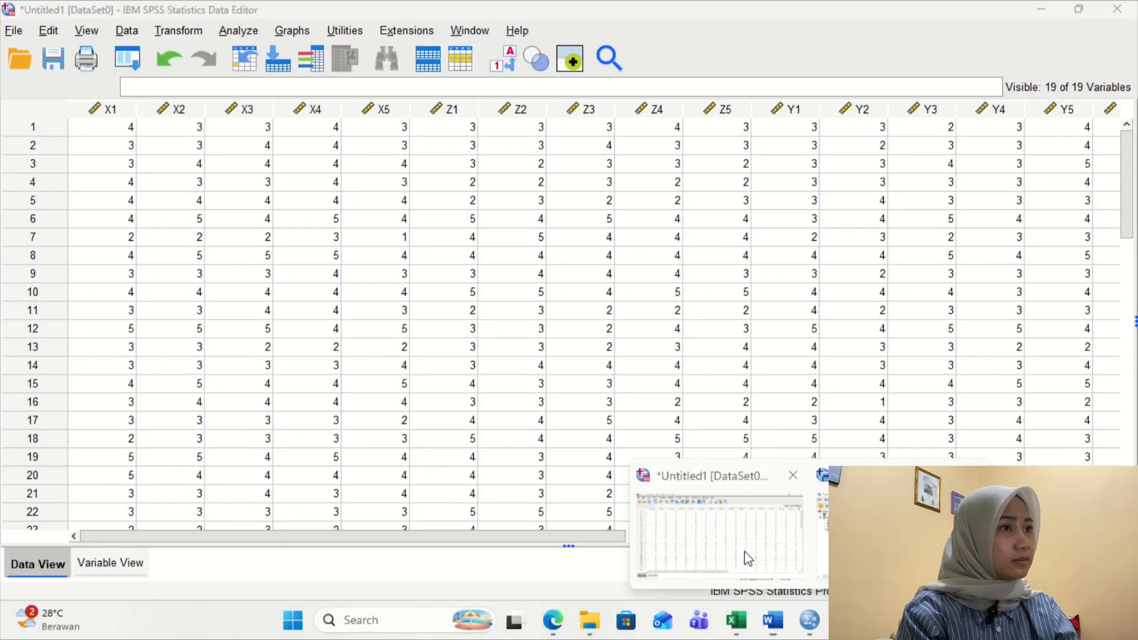
click(746, 552)
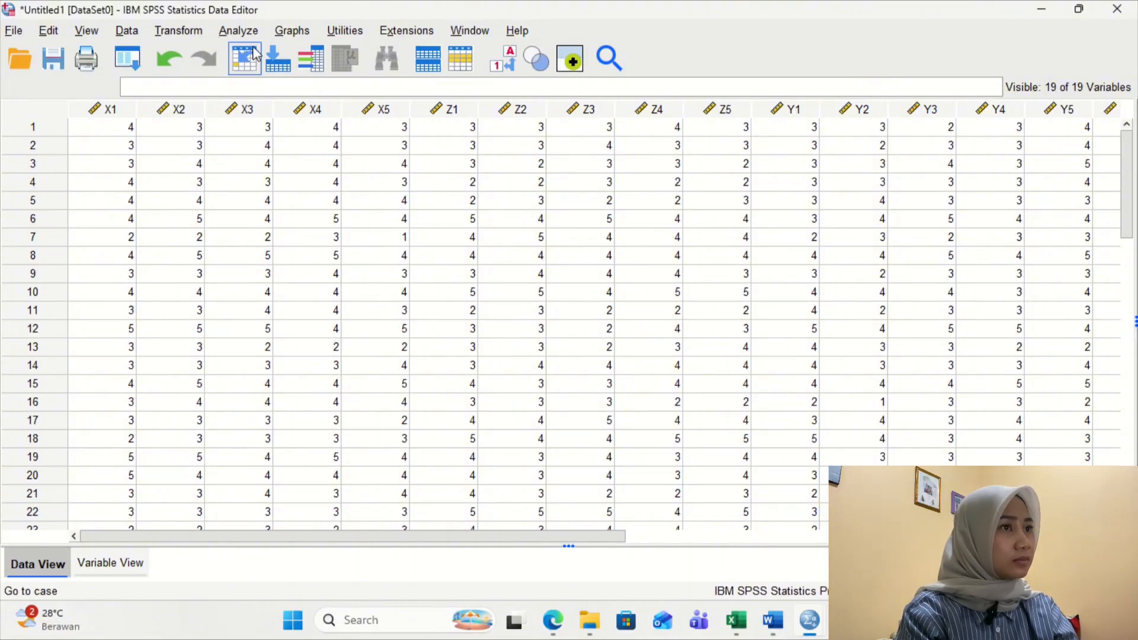
Start a Reliability Analysis and add Kualitas Pelayanan 1 through Kualitas Pelayanan 5 (X1–X5) as the items.
click(240, 33)
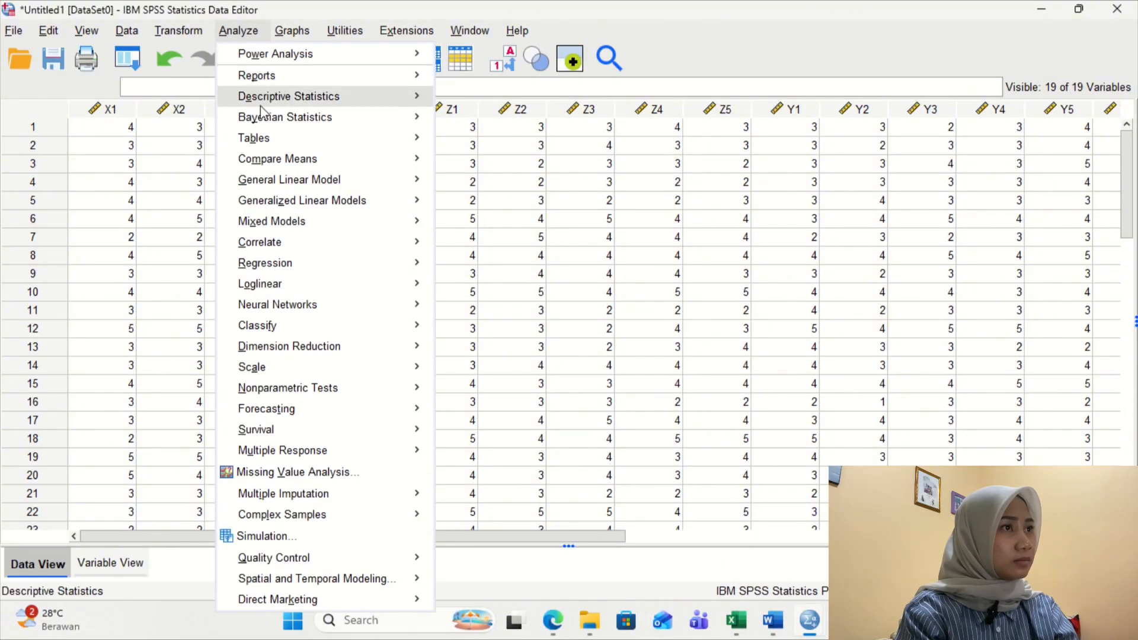
mouse_move(283, 206)
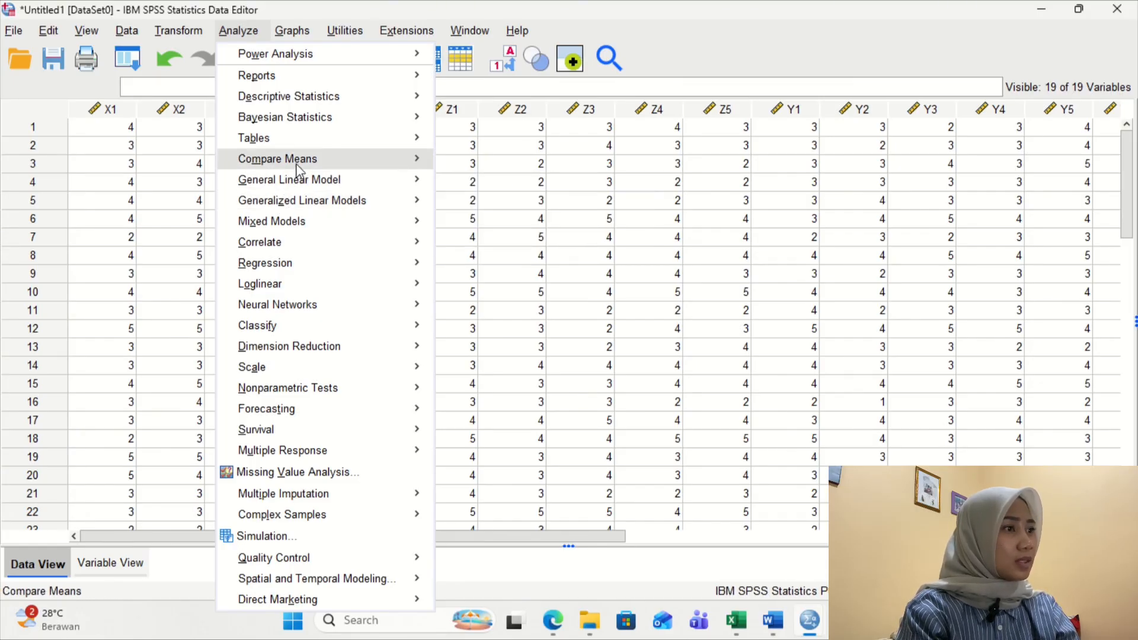
mouse_move(293, 372)
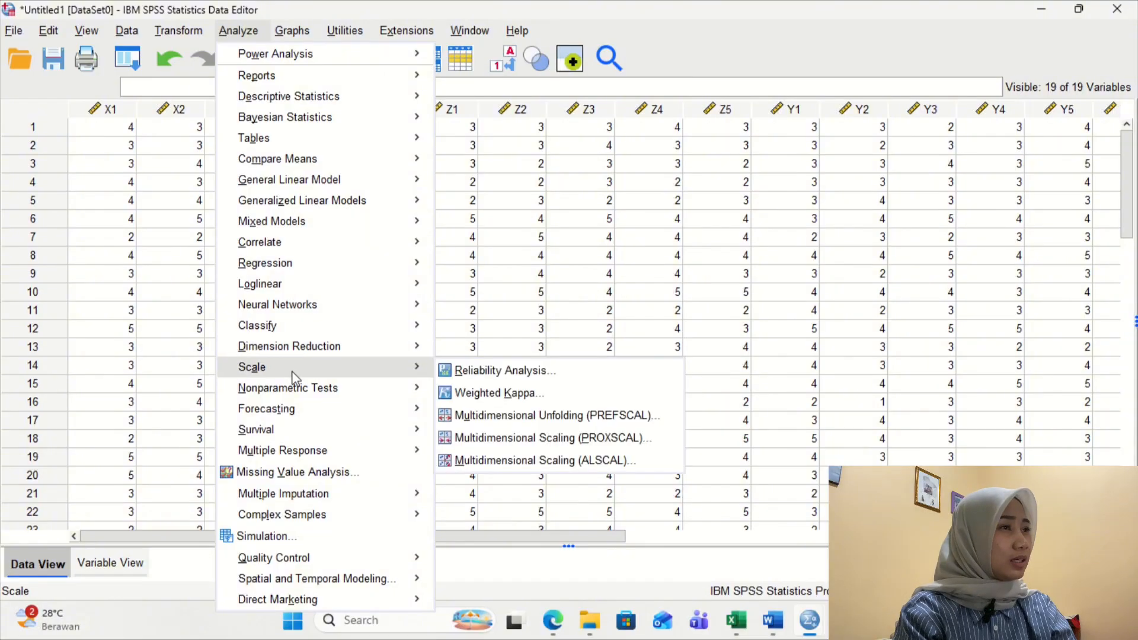
click(492, 374)
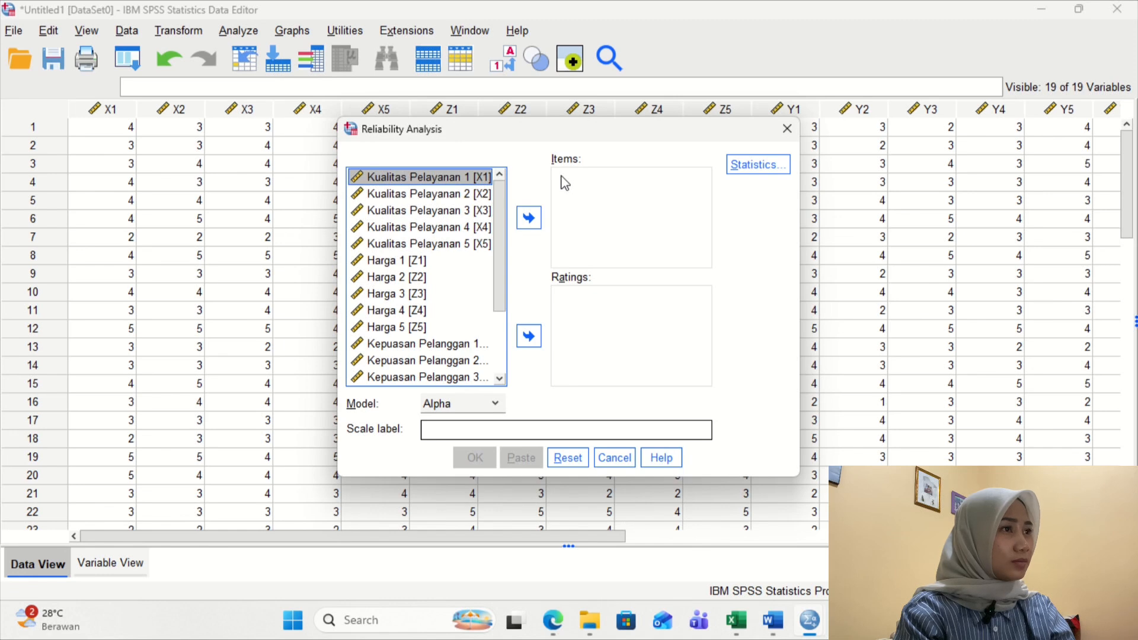
click(433, 177)
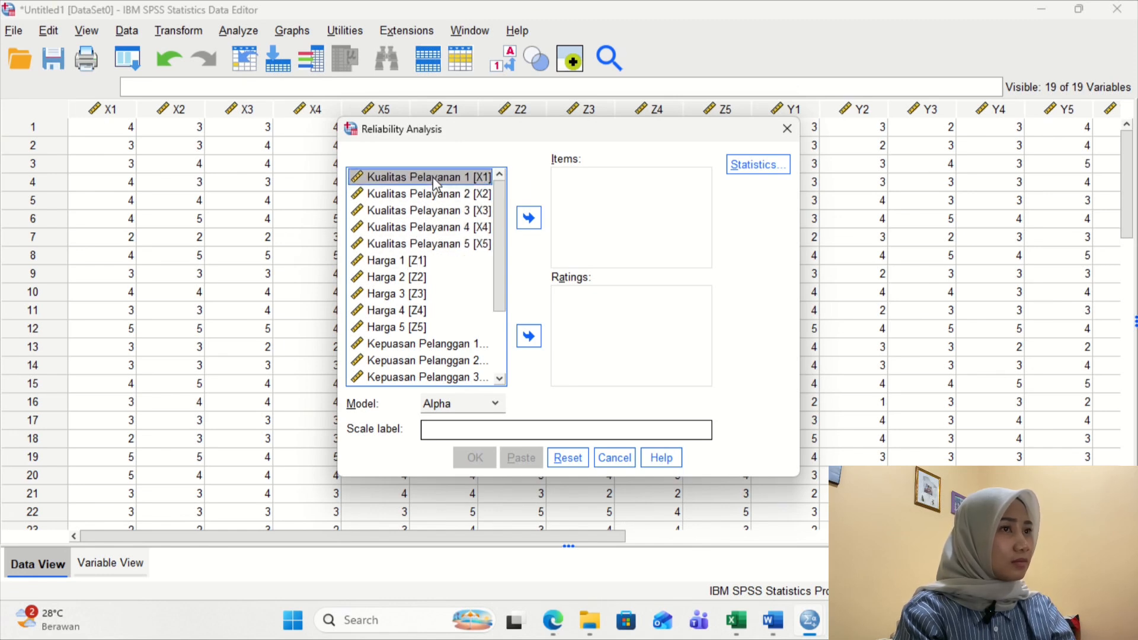
click(421, 244)
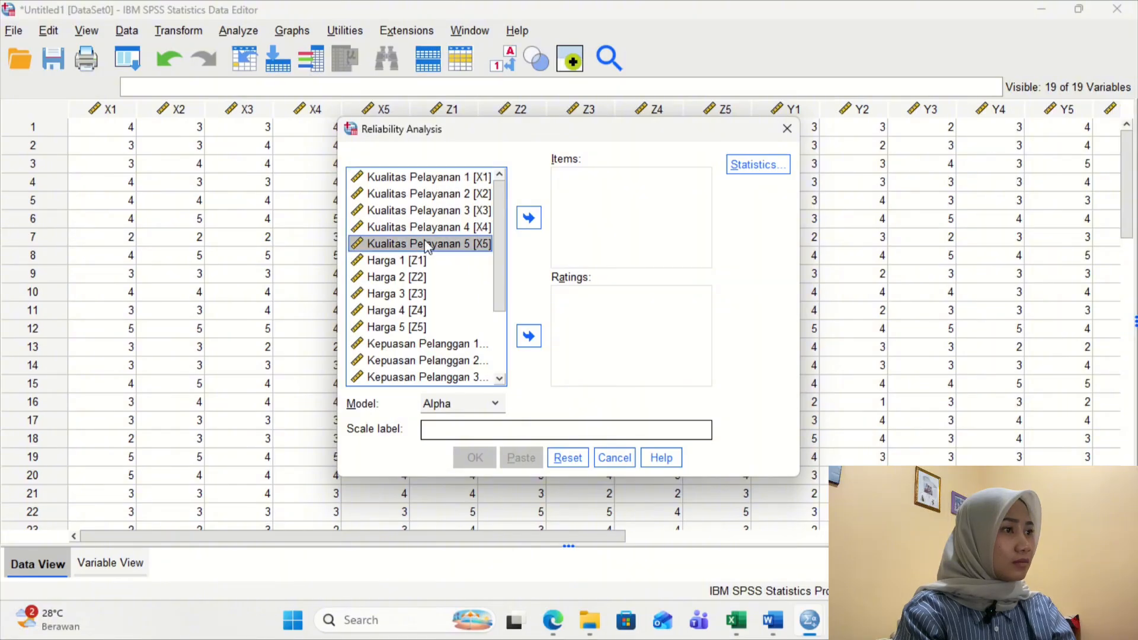
click(443, 178)
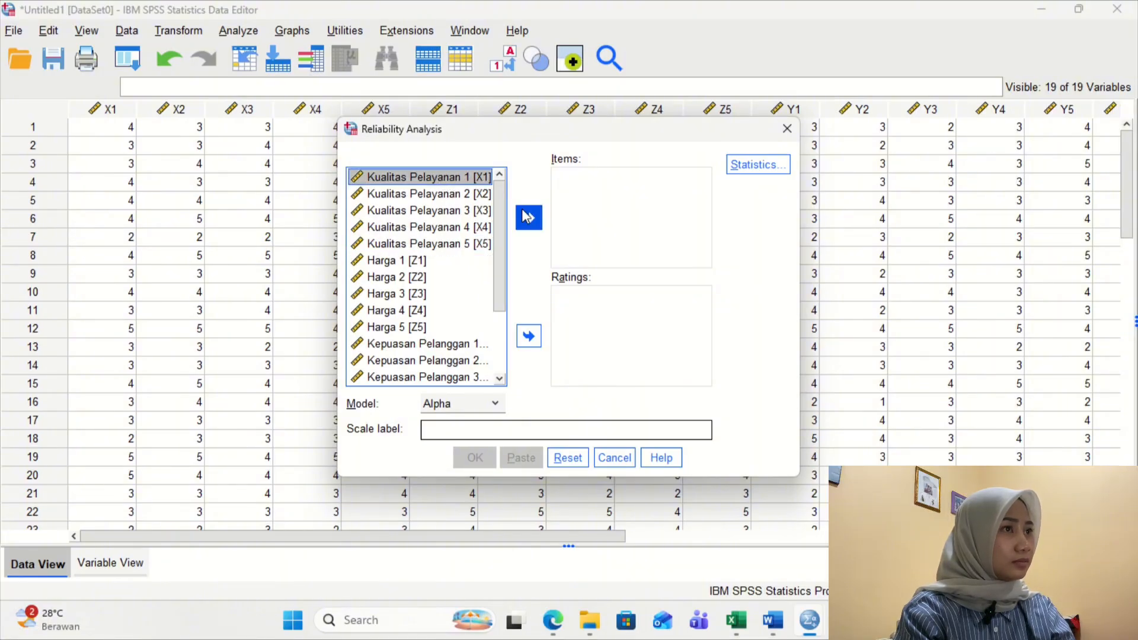
click(477, 195)
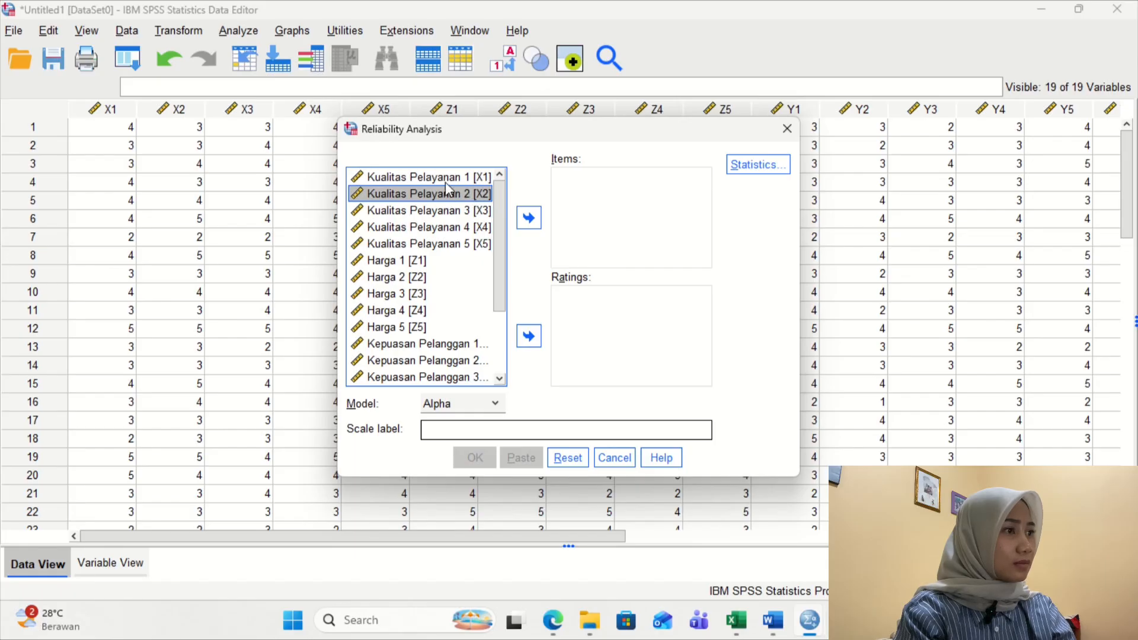
click(446, 178)
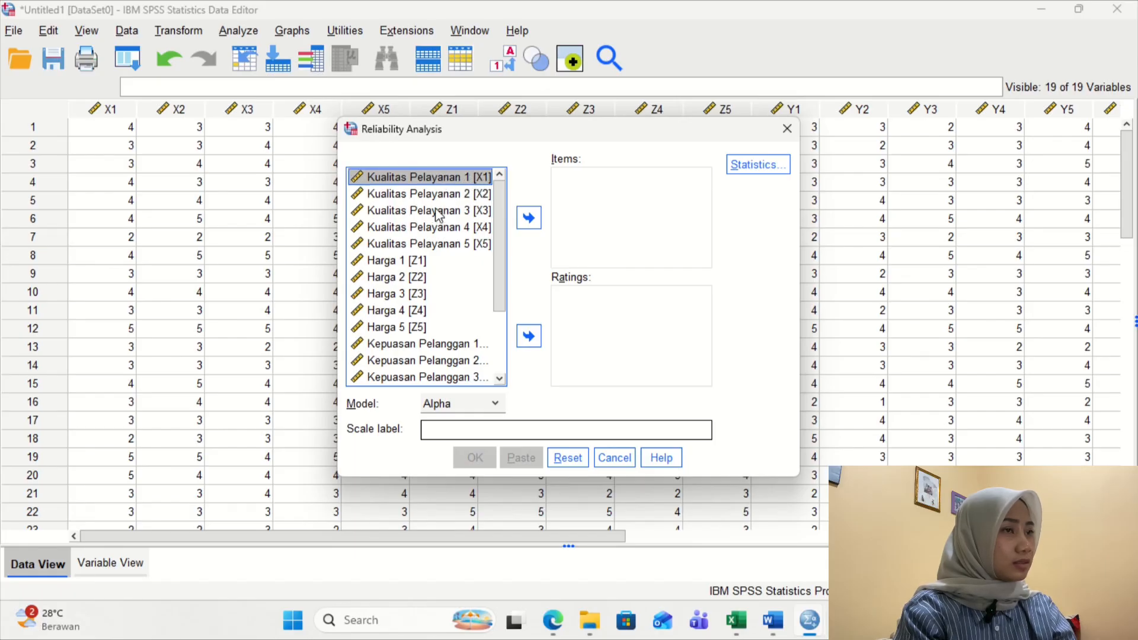
shift+click(438, 197)
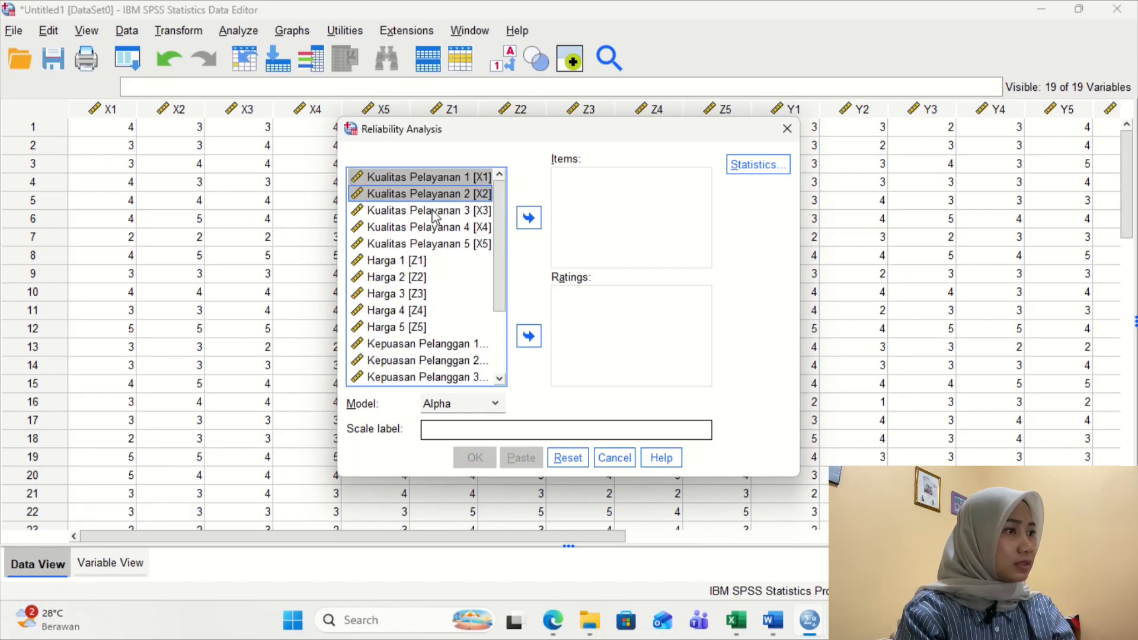
shift+click(439, 213)
shift+click(434, 230)
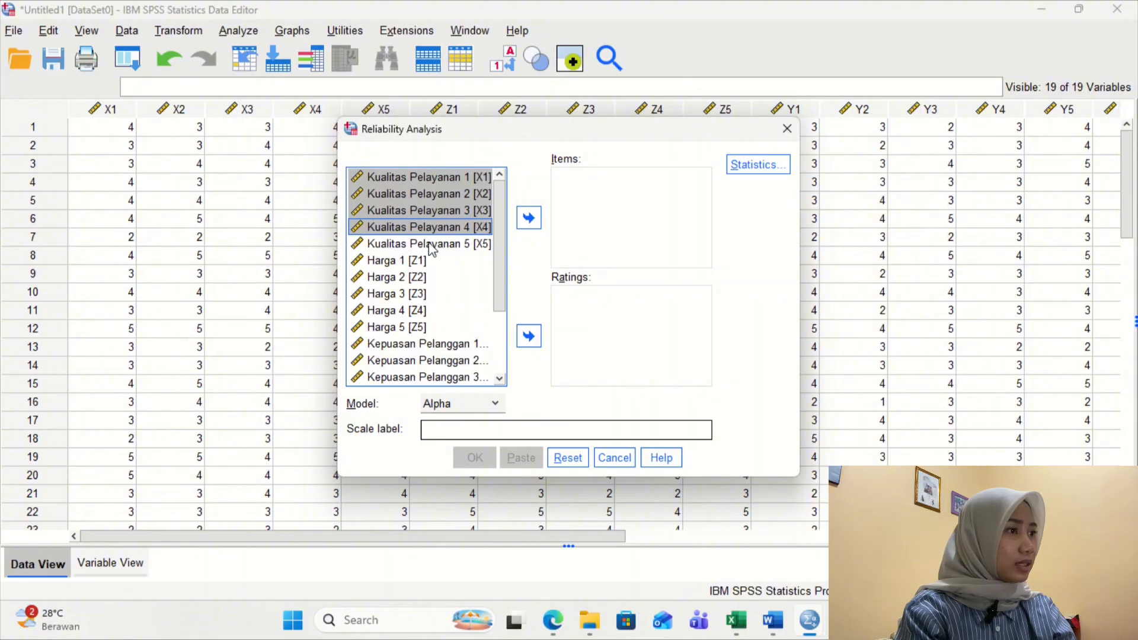
shift+click(432, 246)
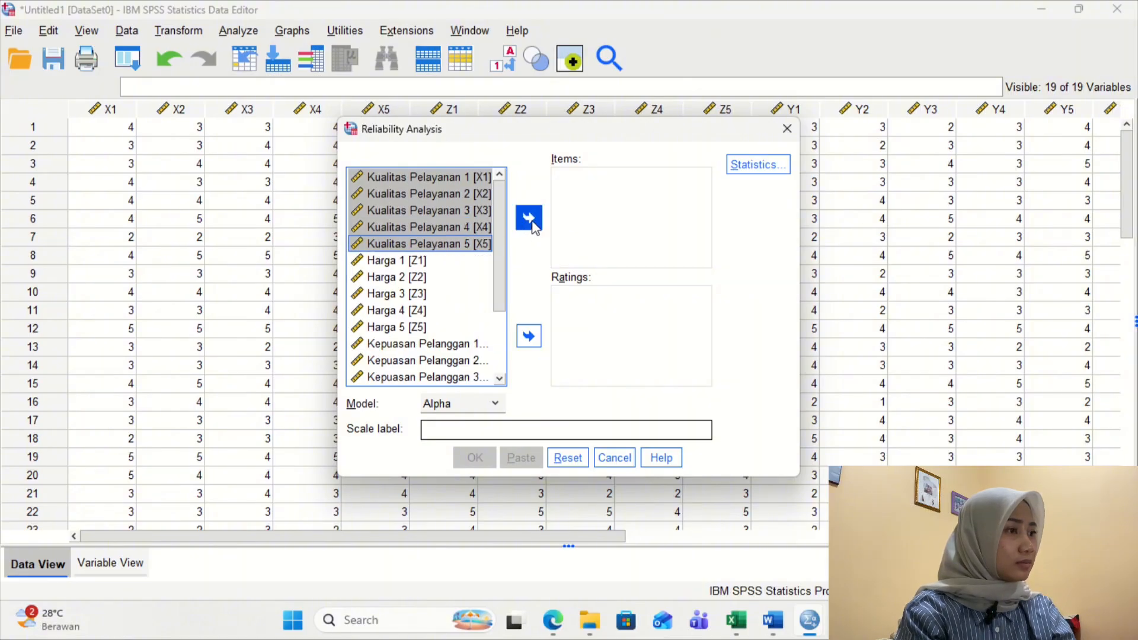
click(529, 219)
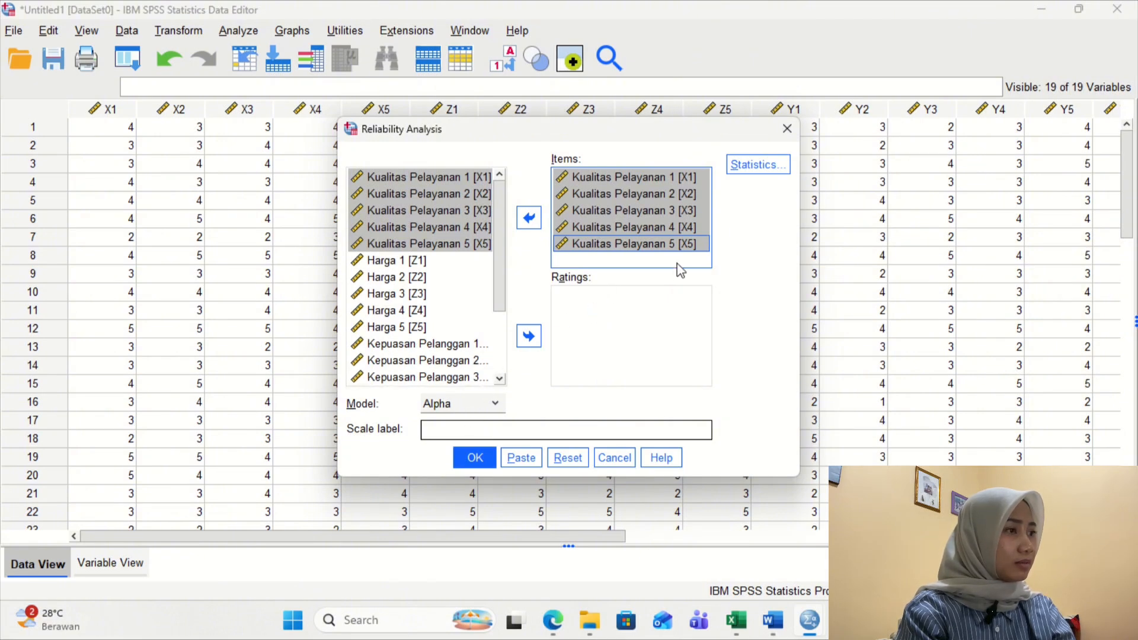
Request the Item, Scale and Scale if item deleted descriptives and run the reliability analysis with the Alpha model.
click(758, 170)
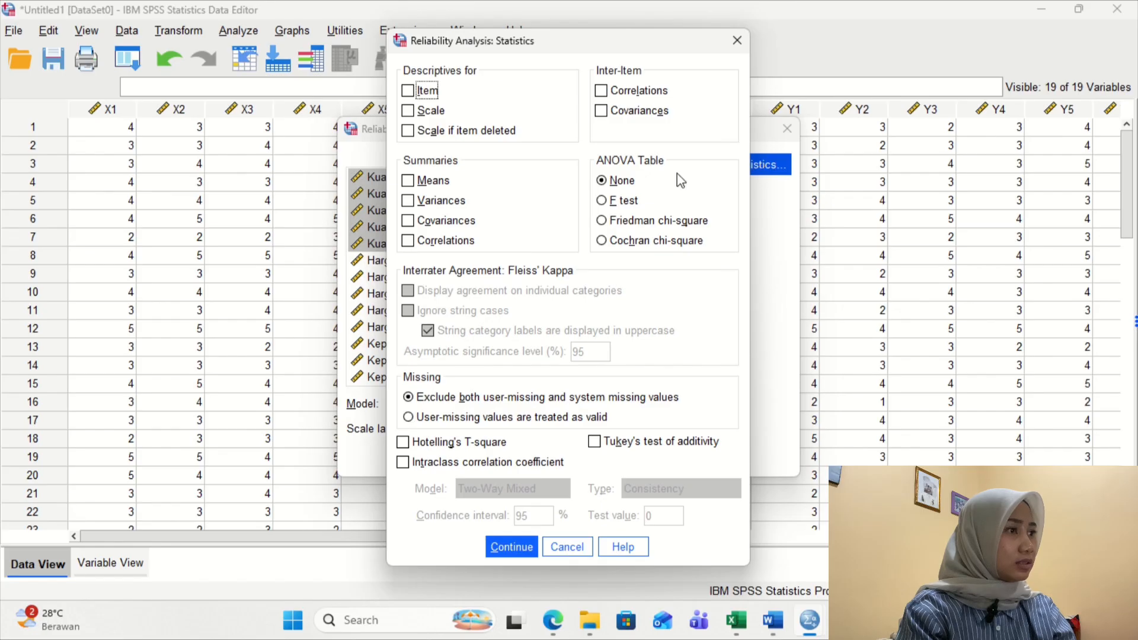
click(431, 96)
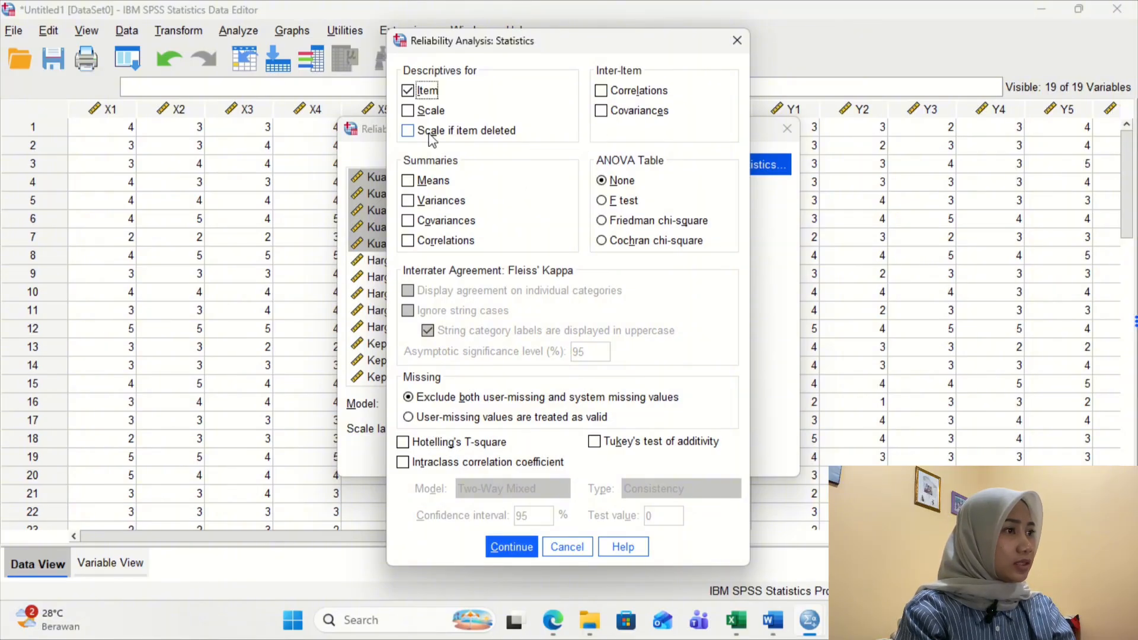
click(421, 112)
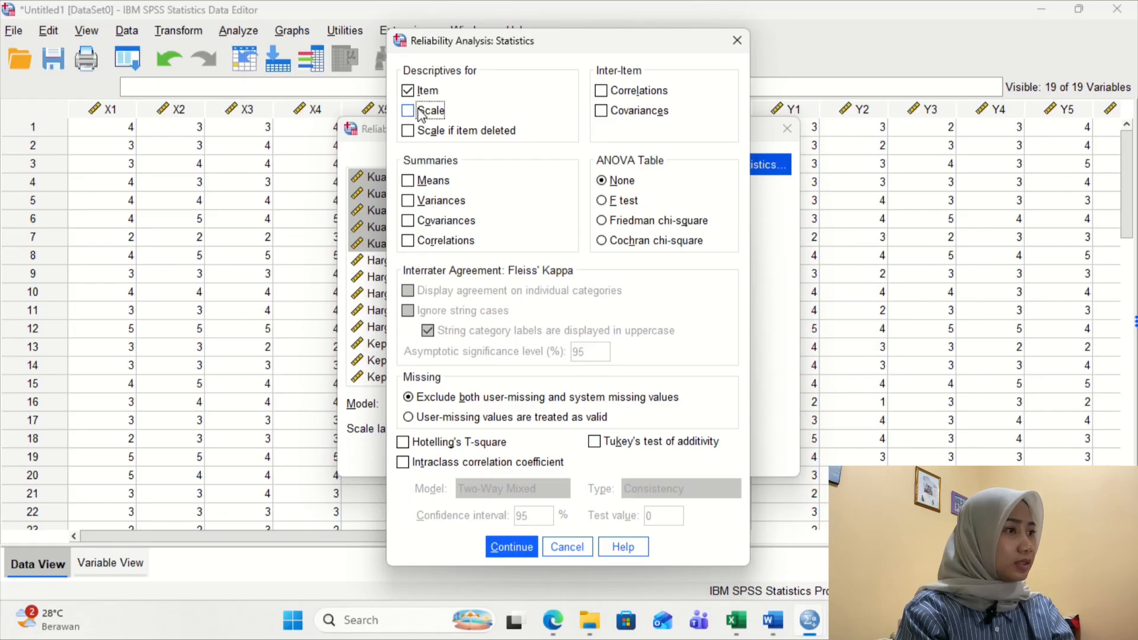
click(415, 132)
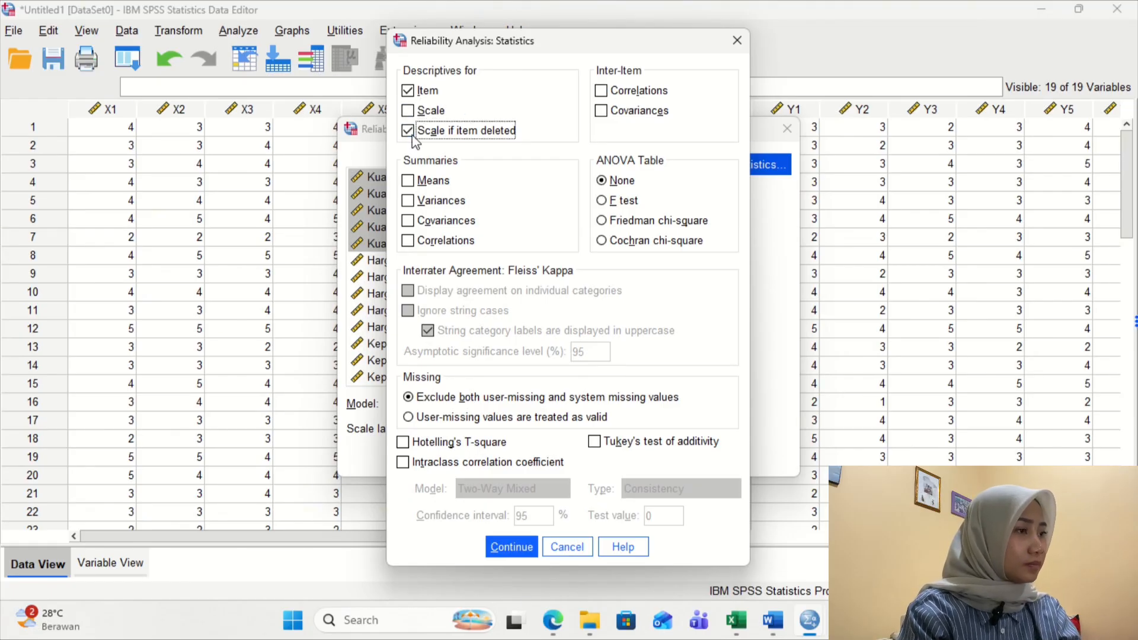
click(419, 114)
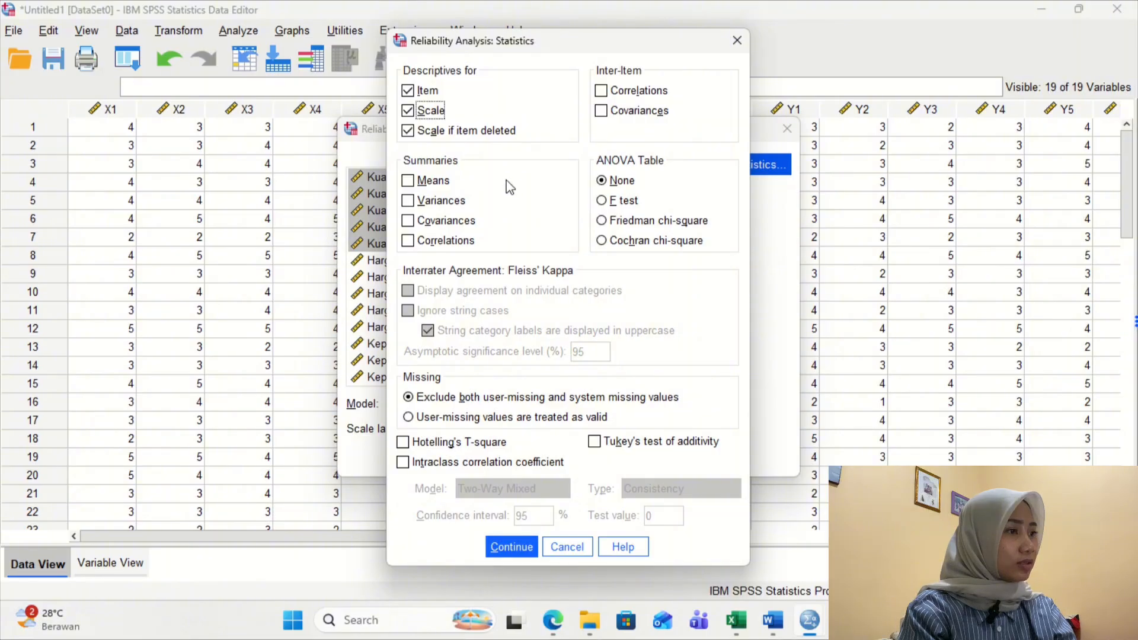
click(512, 547)
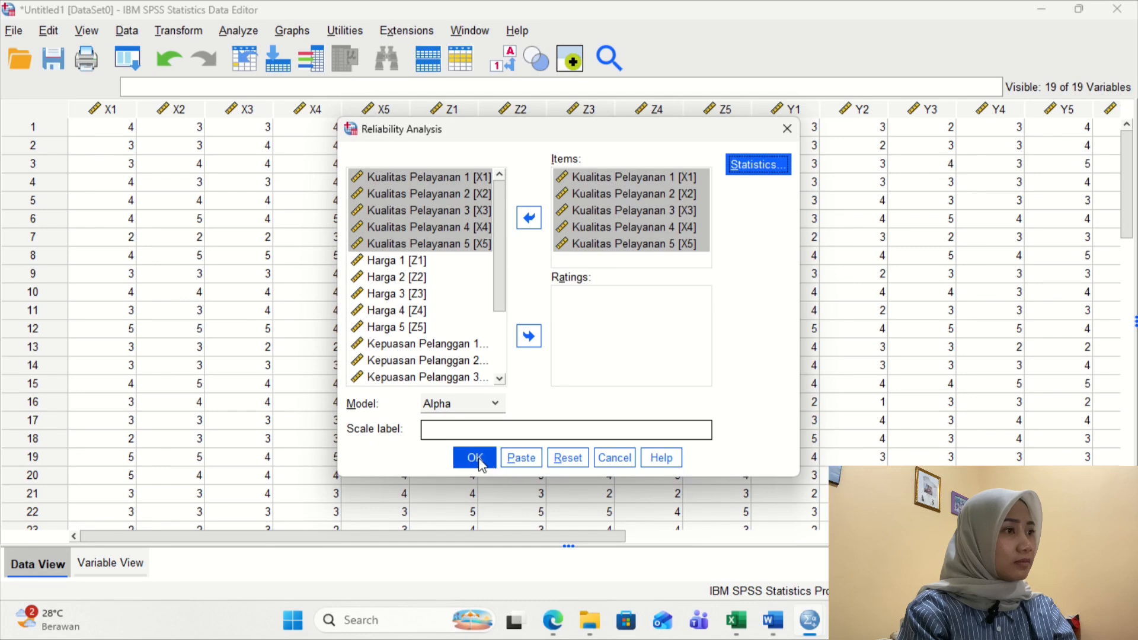
click(477, 459)
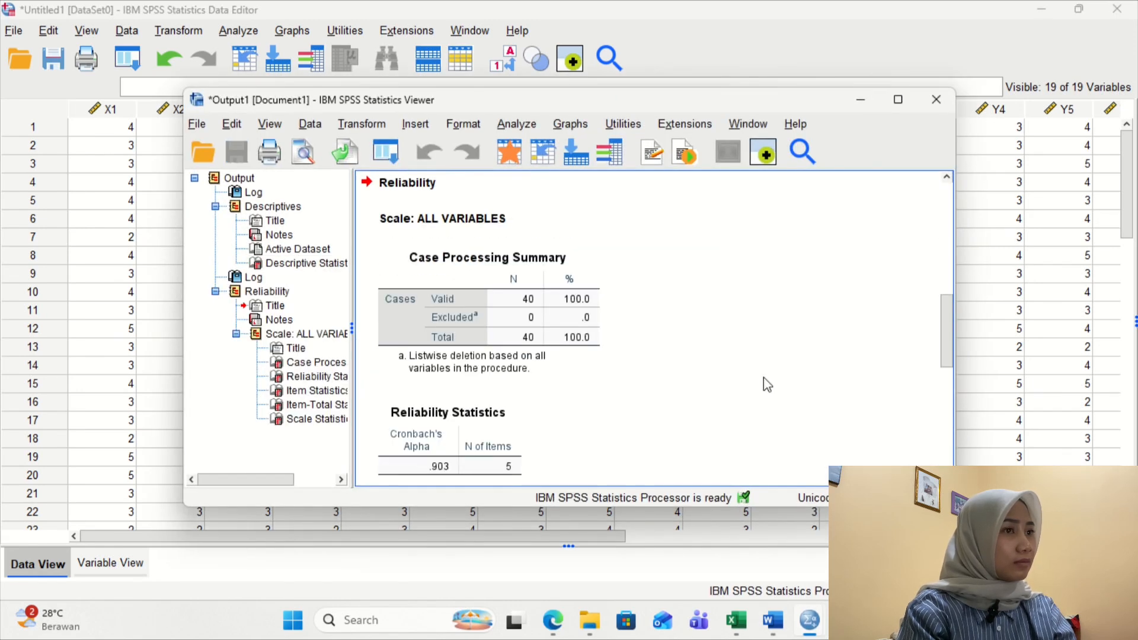
Review the reliability output tables for the Kualitas Pelayanan items and minimize the output viewer.
scroll(763, 377, down, 2)
scroll(763, 377, up, 1)
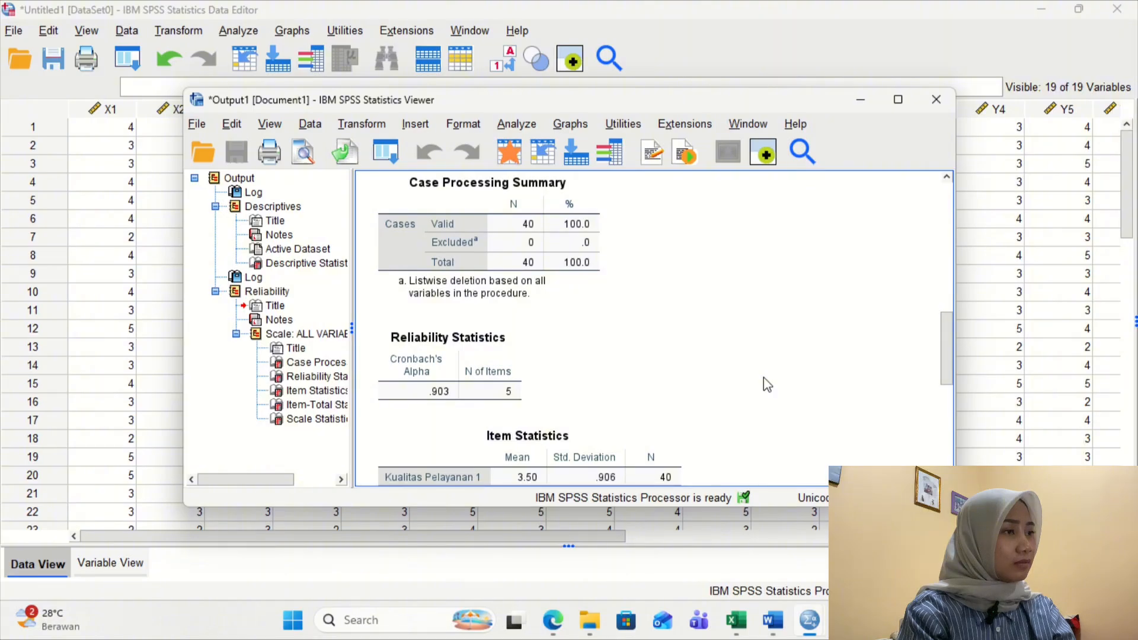
scroll(764, 378, up, 2)
scroll(763, 378, down, 6)
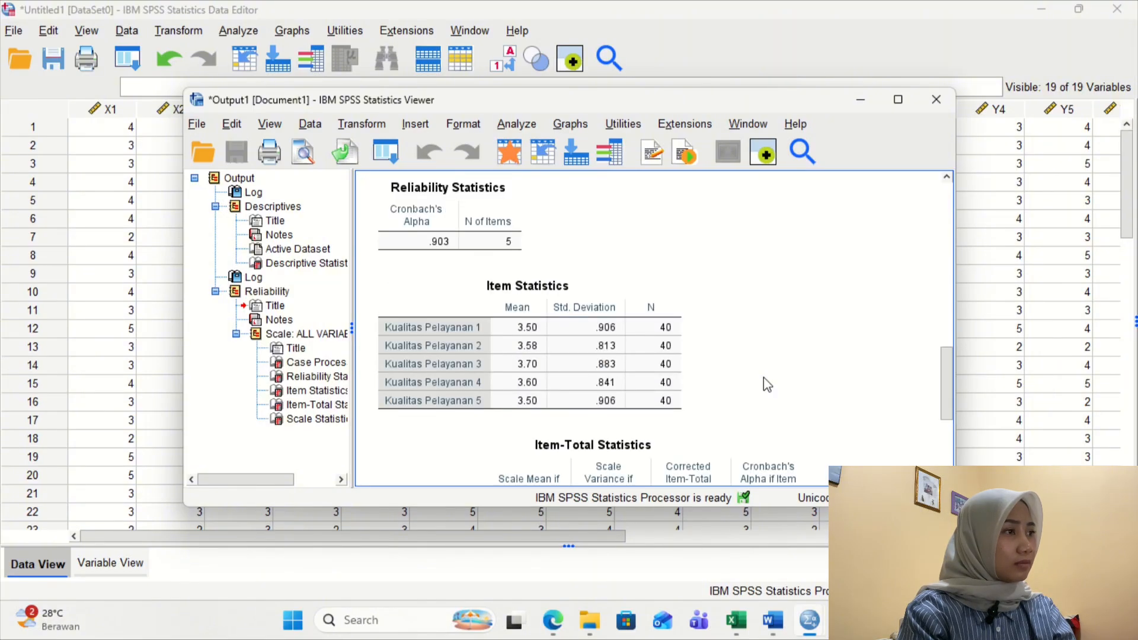
scroll(763, 377, down, 3)
scroll(763, 377, up, 6)
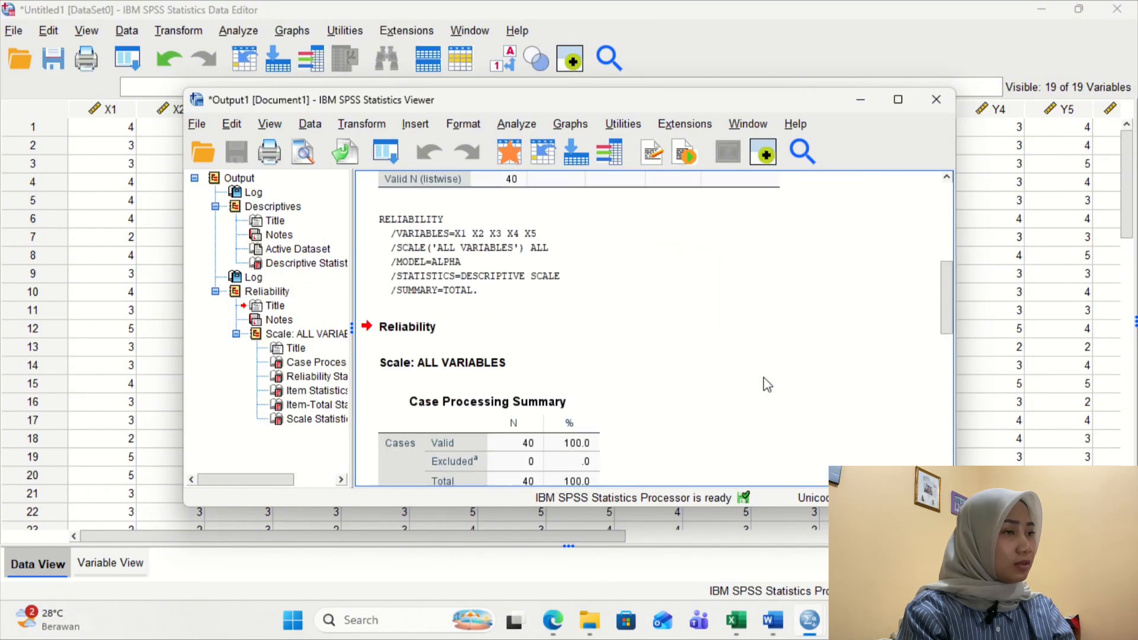
click(859, 98)
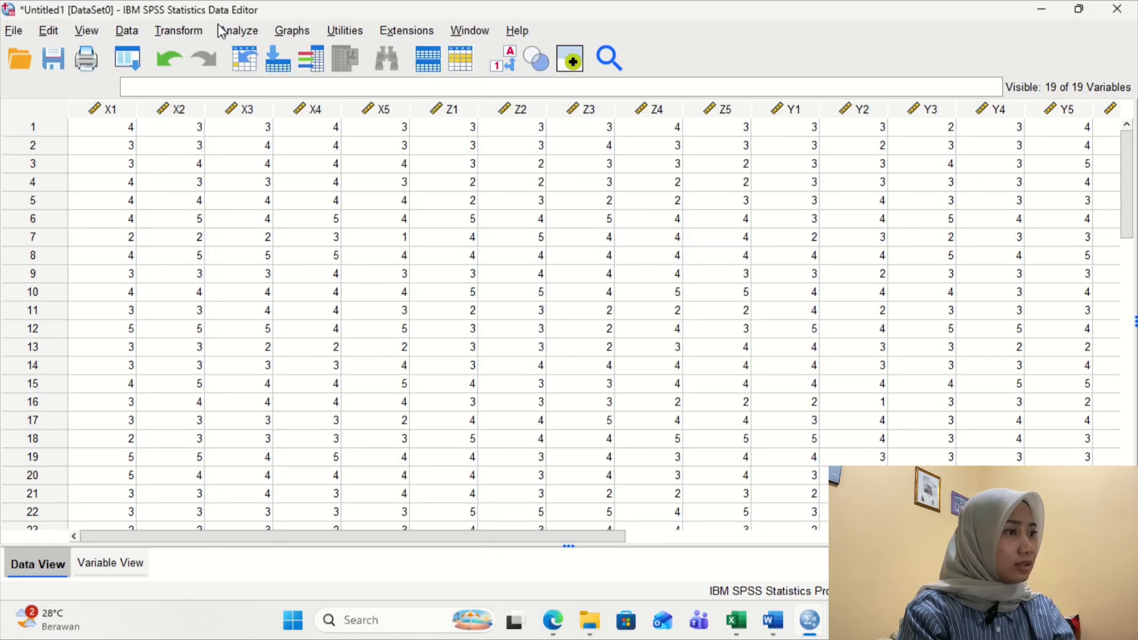
Reopen Reliability Analysis and reset it to clear the Kualitas Pelayanan items and previous settings.
click(241, 33)
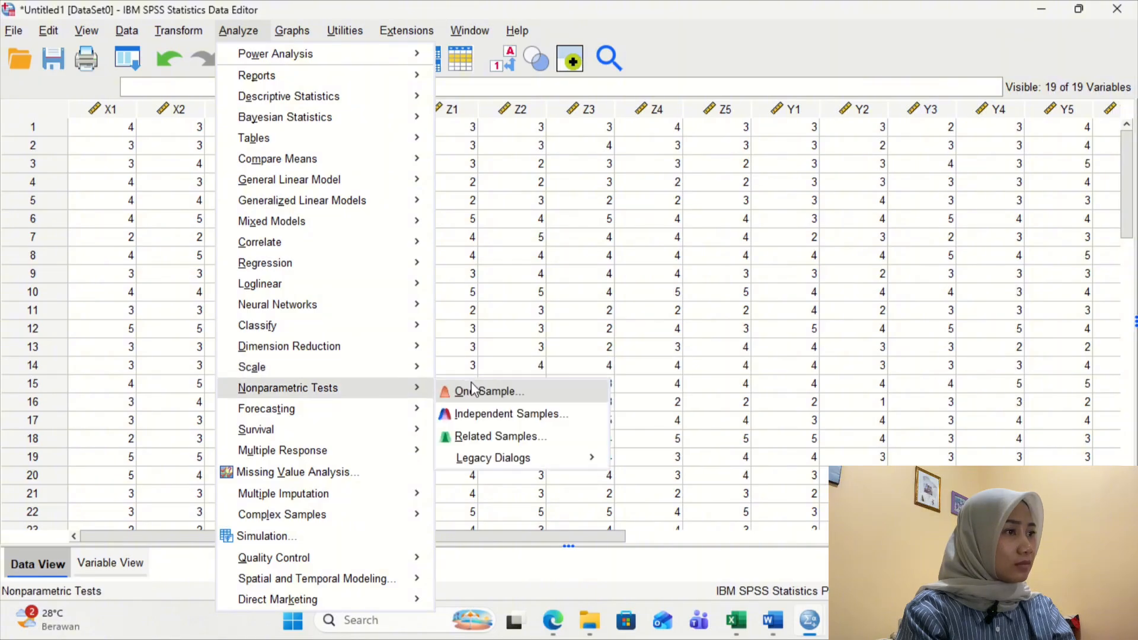
mouse_move(418, 368)
click(456, 373)
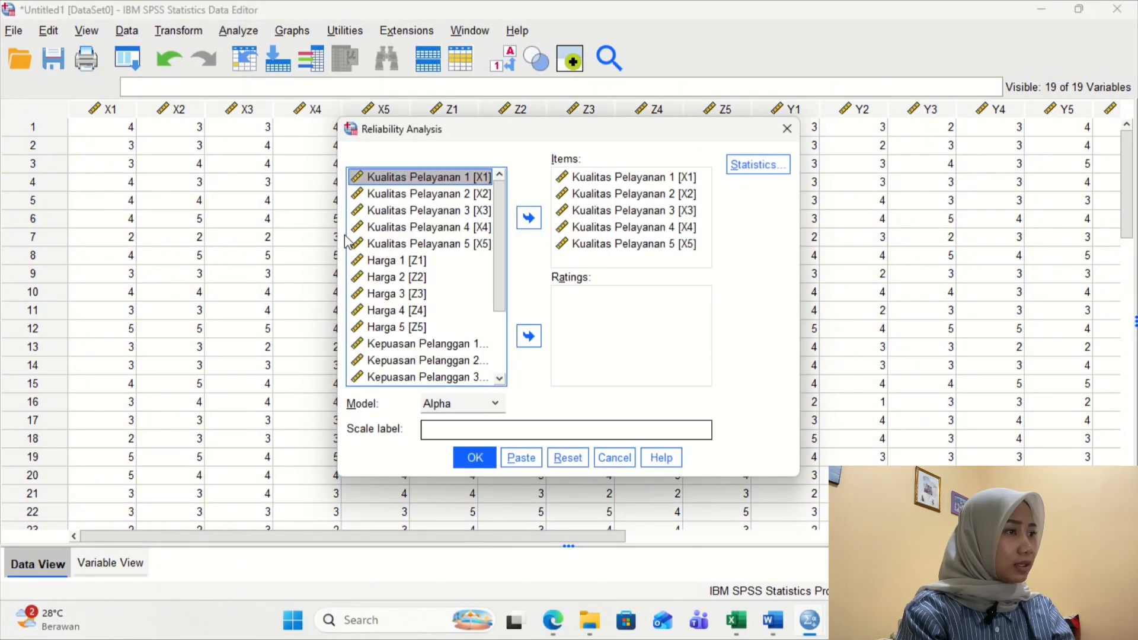
click(390, 265)
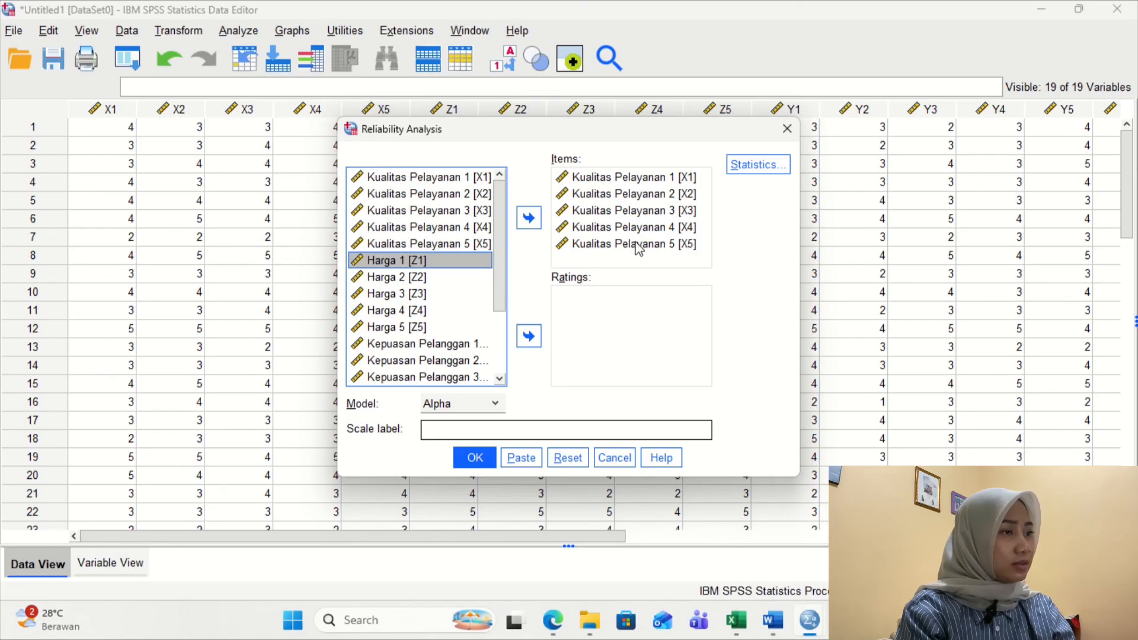
click(562, 456)
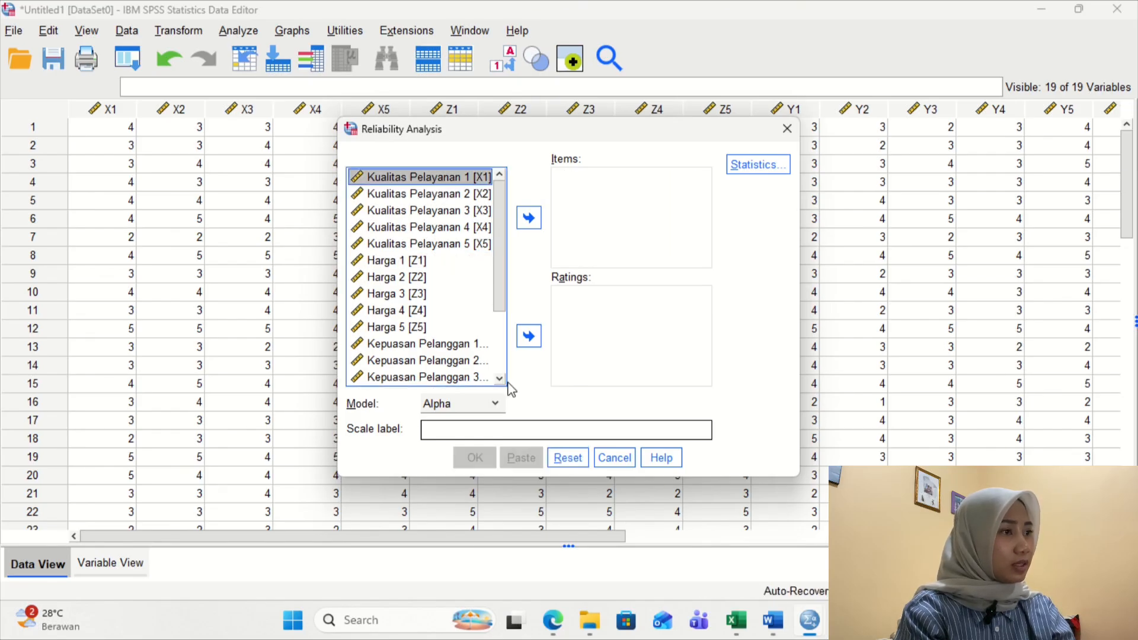
Add Harga 1 through Harga 5 (Z1–Z5) as the items of the reliability analysis.
click(423, 263)
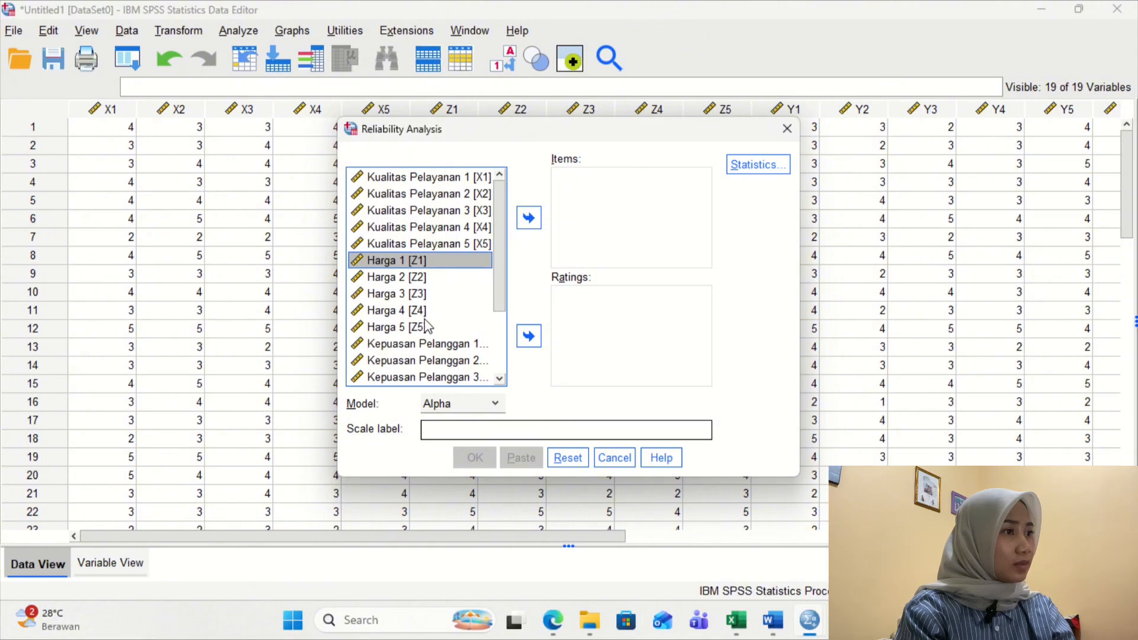
ctrl+click(426, 278)
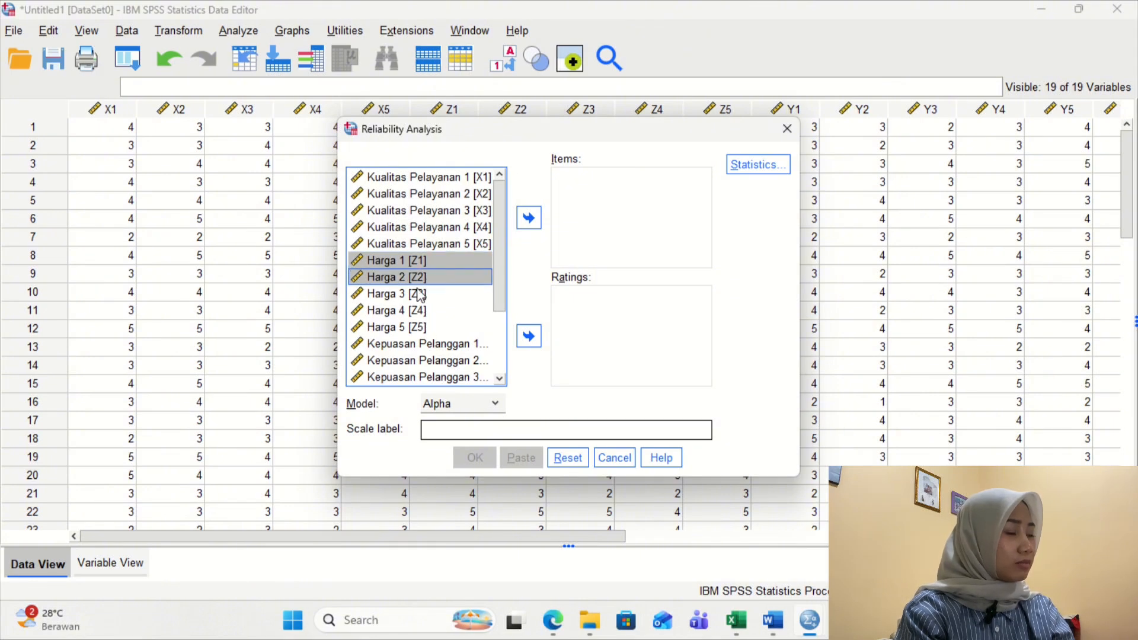
ctrl+click(418, 290)
ctrl+click(417, 312)
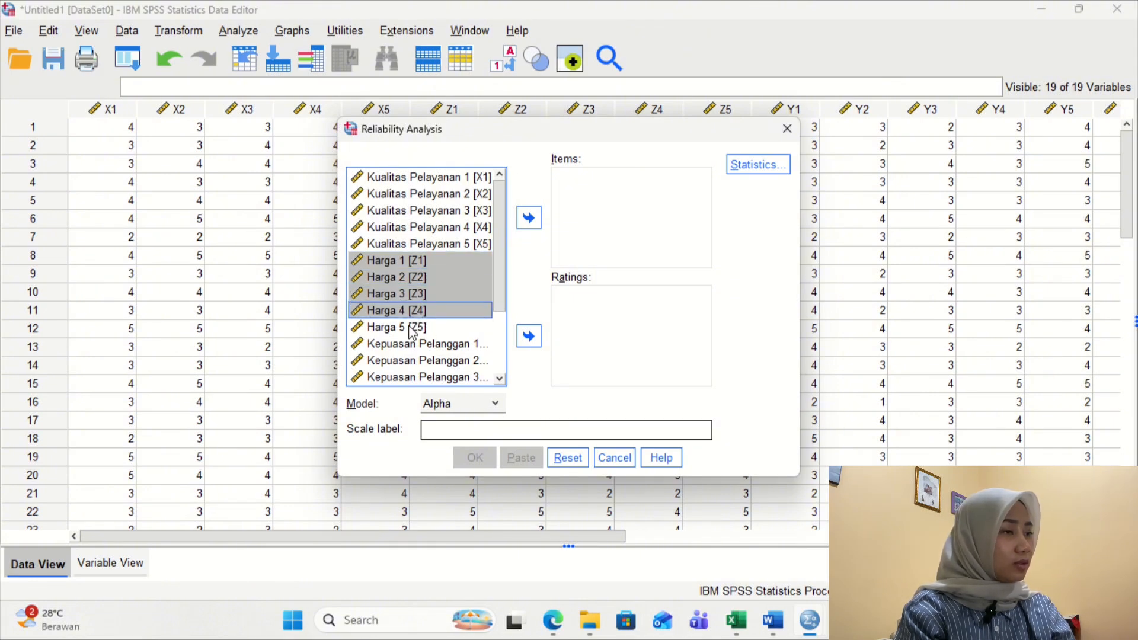
ctrl+click(411, 330)
click(528, 218)
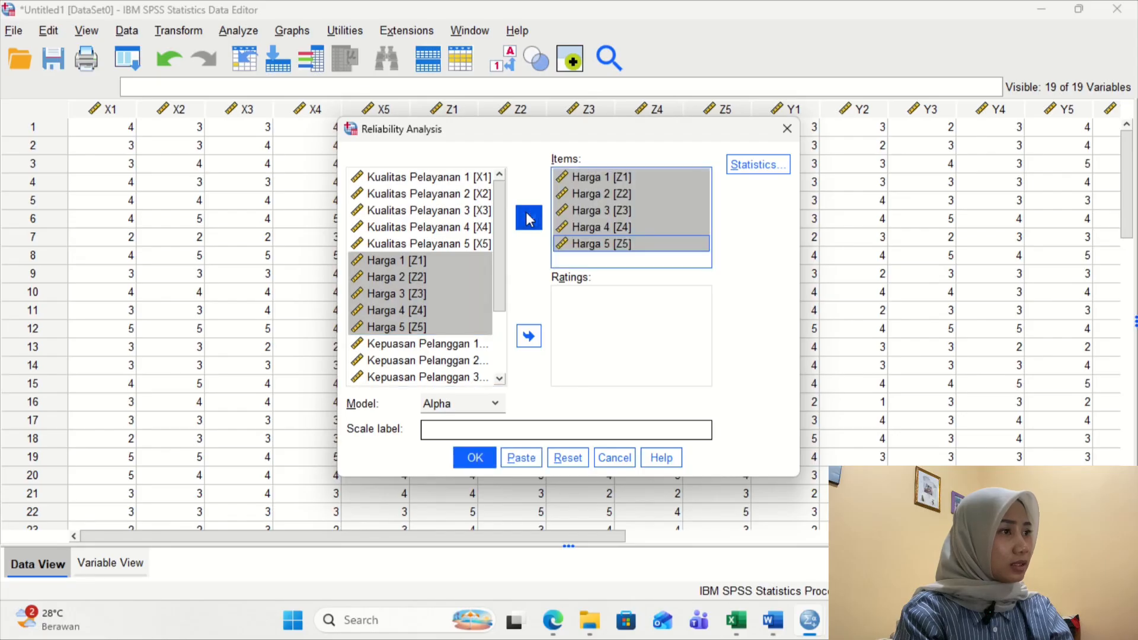
Request the Item, Scale and Scale if item deleted descriptives, run the reliability analysis for the Harga items and minimize the output viewer.
click(758, 166)
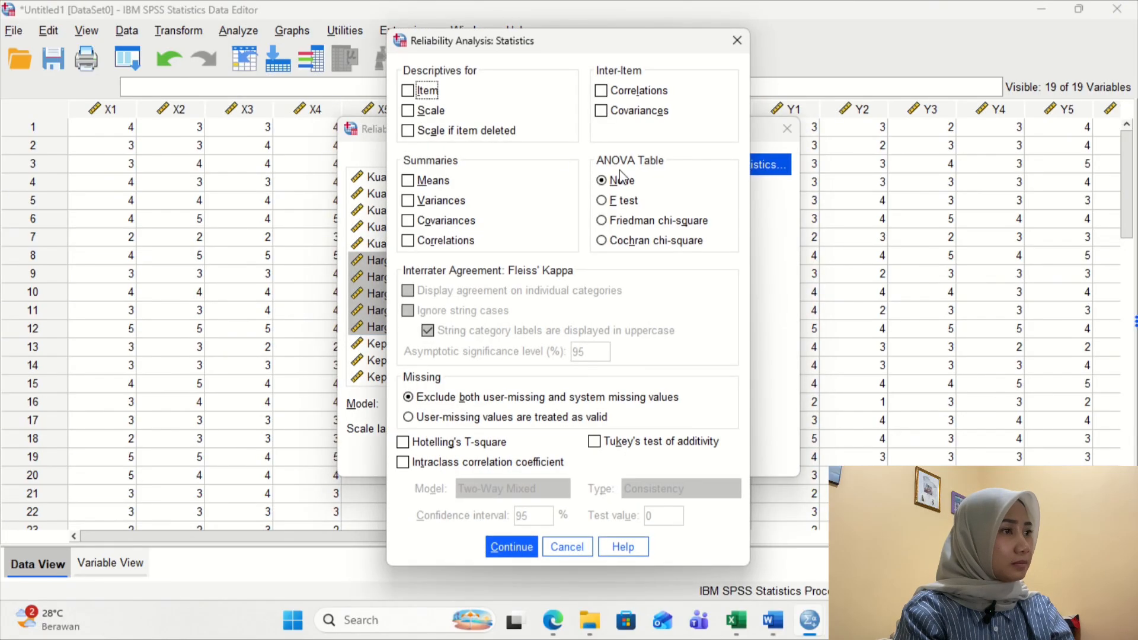
click(407, 111)
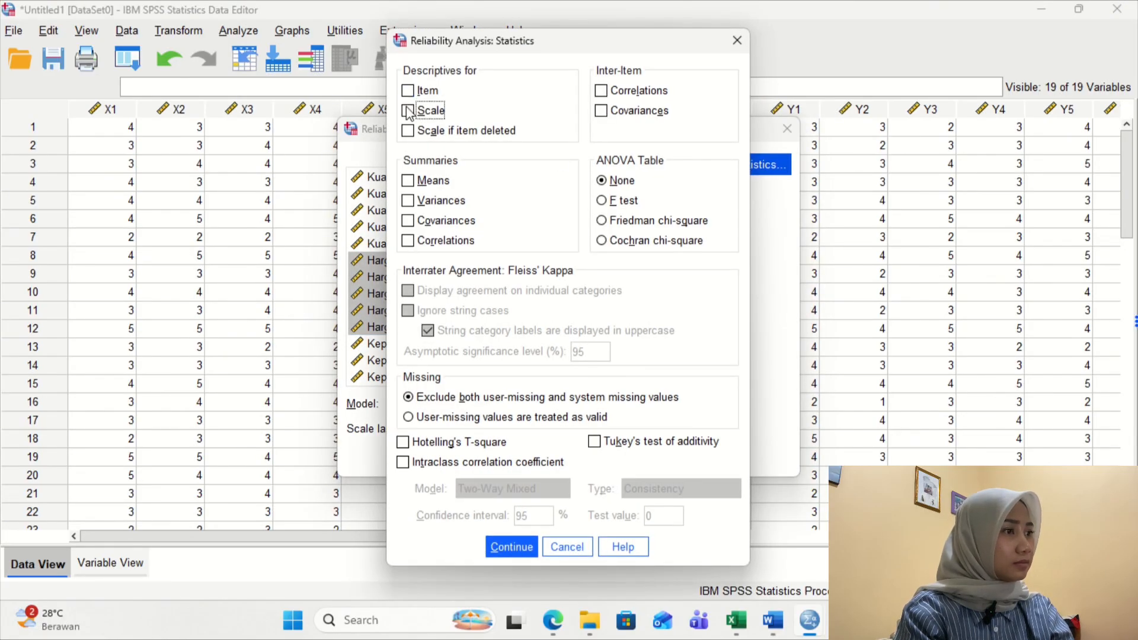
click(407, 91)
click(409, 131)
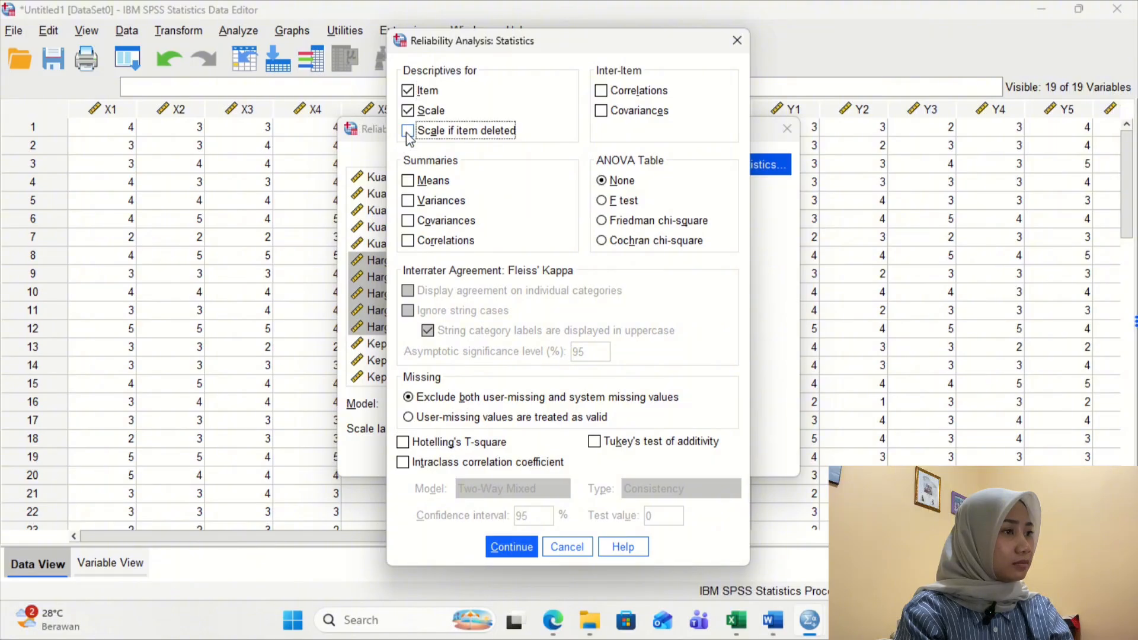
click(513, 546)
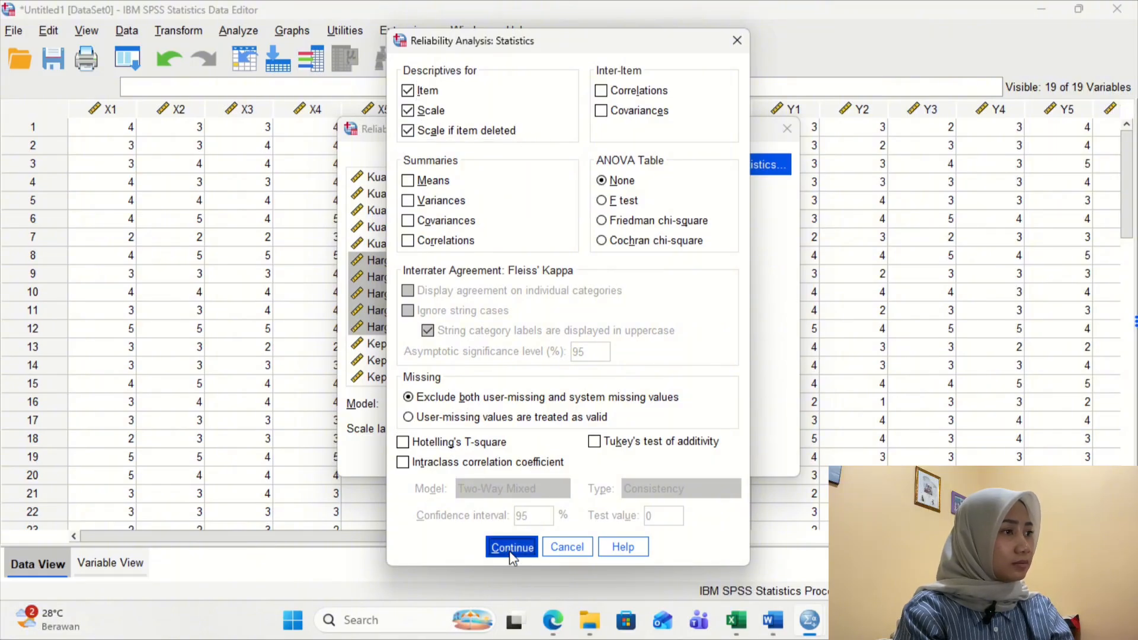
click(472, 457)
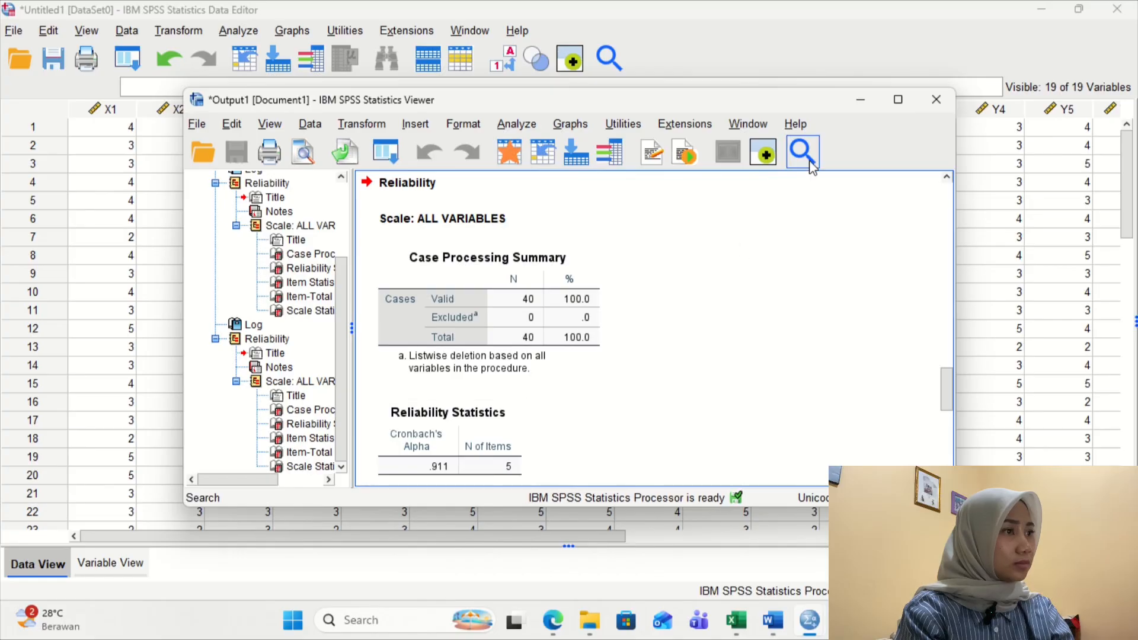
click(863, 100)
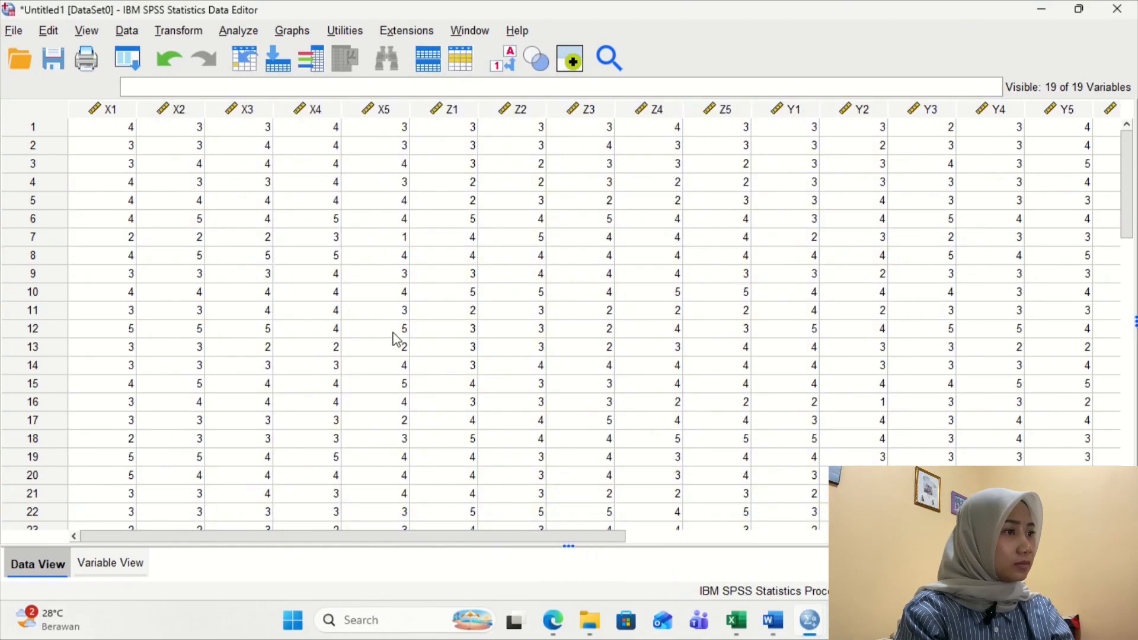
Reopen Reliability Analysis and reset it to clear the Harga items and their settings.
click(249, 37)
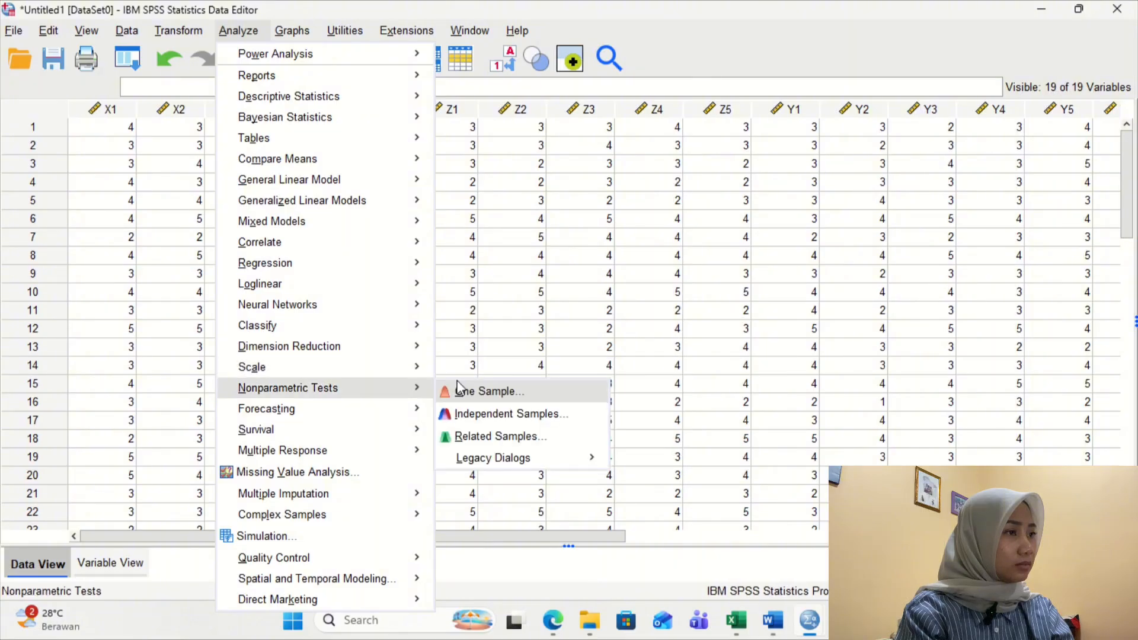
mouse_move(355, 367)
click(463, 377)
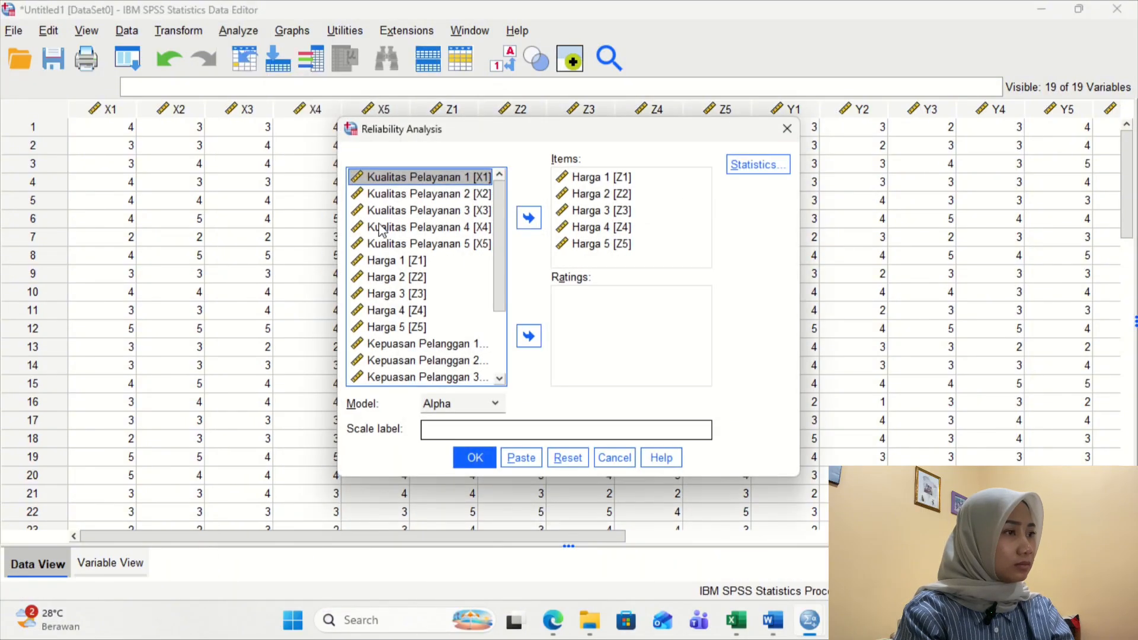
click(568, 457)
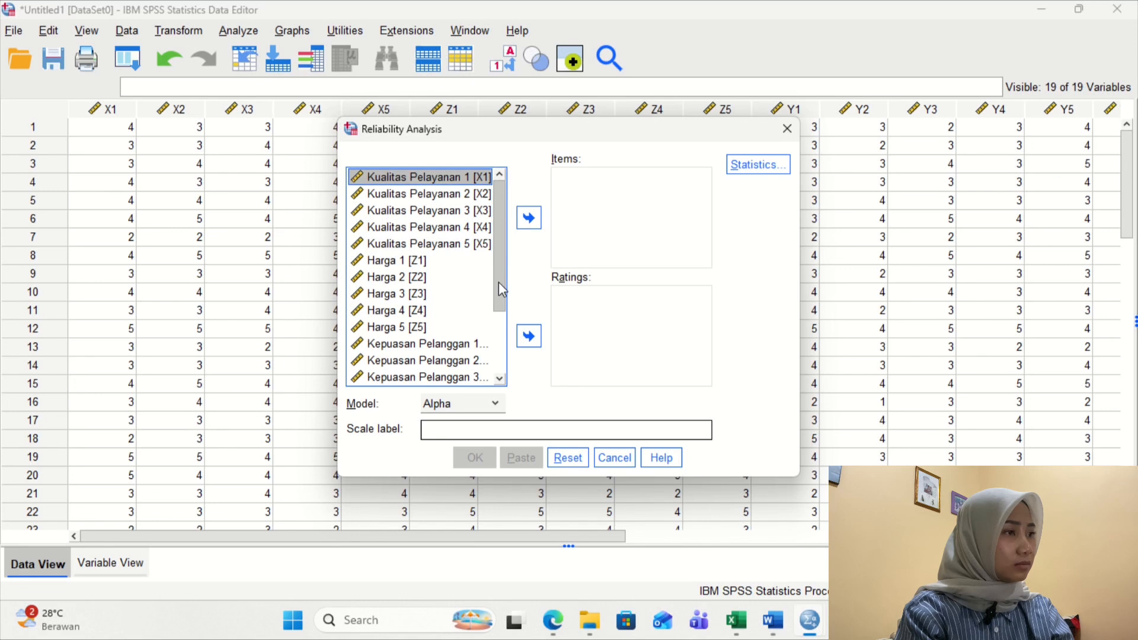
Add Kepuasan Pelanggan 1 through Kepuasan Pelanggan 5 (Y1–Y5) as the items of the reliability analysis.
drag(499, 283, 499, 347)
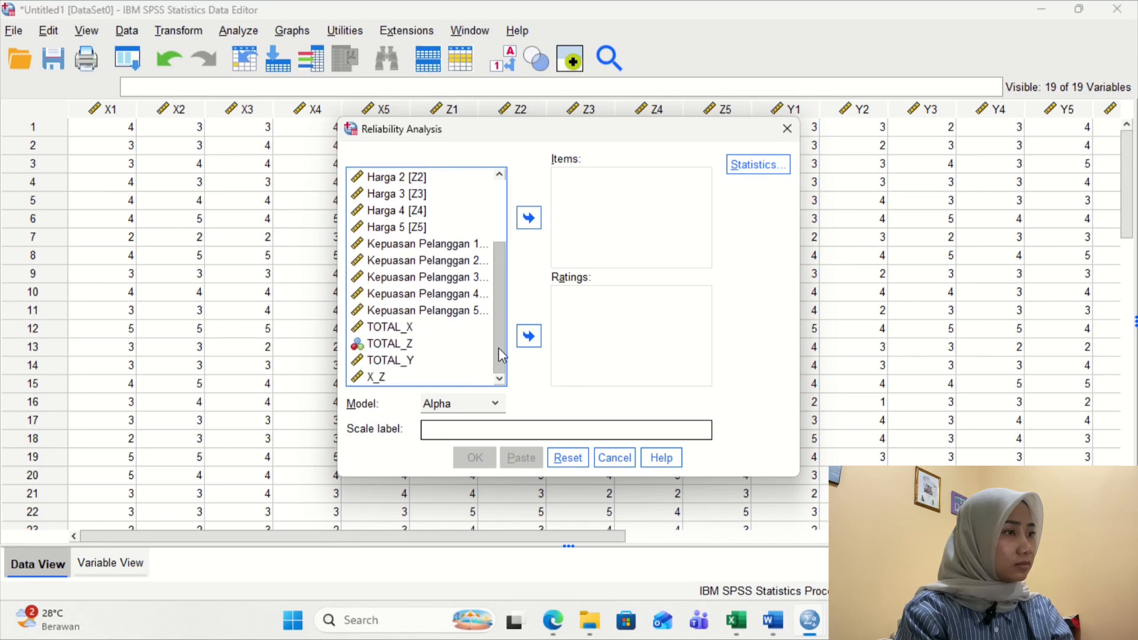
click(462, 243)
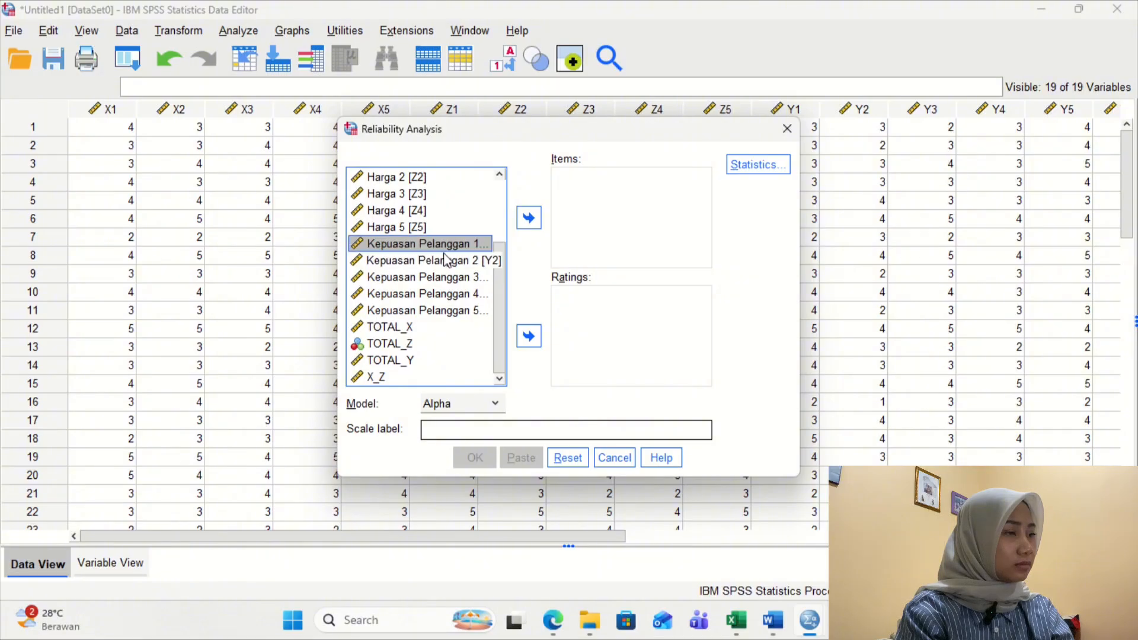
ctrl+click(444, 251)
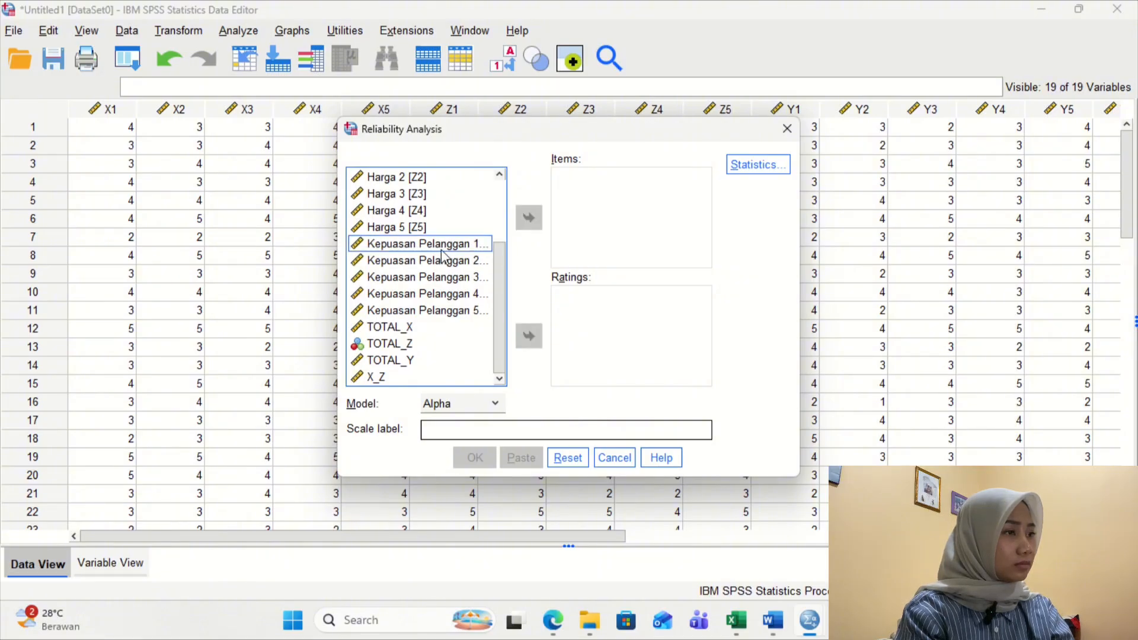
click(443, 243)
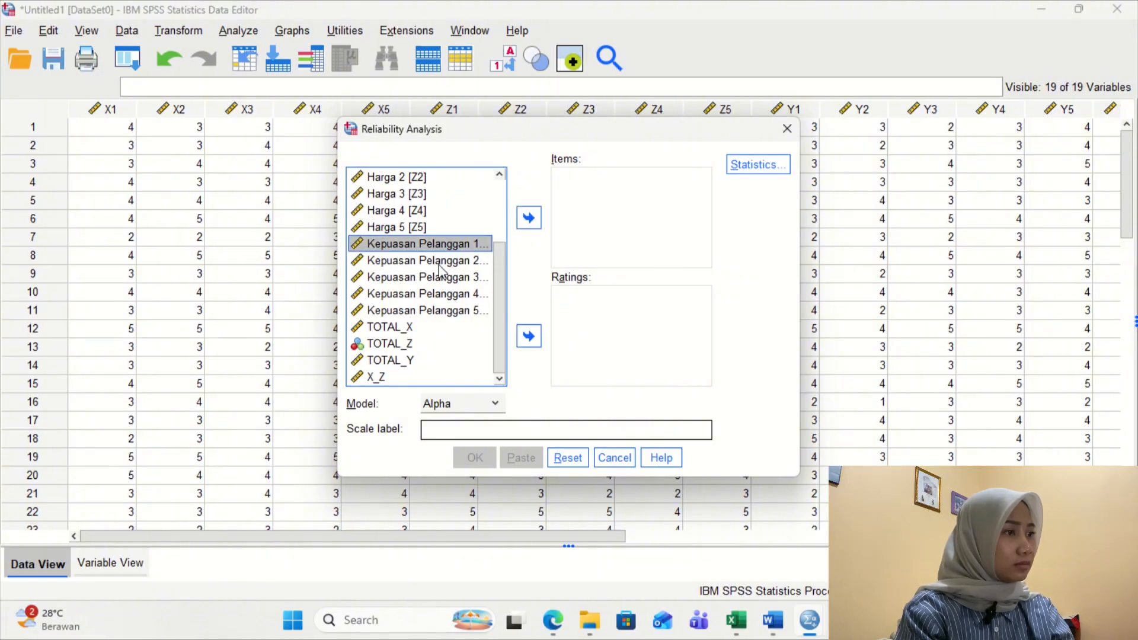
ctrl+click(441, 262)
ctrl+click(435, 281)
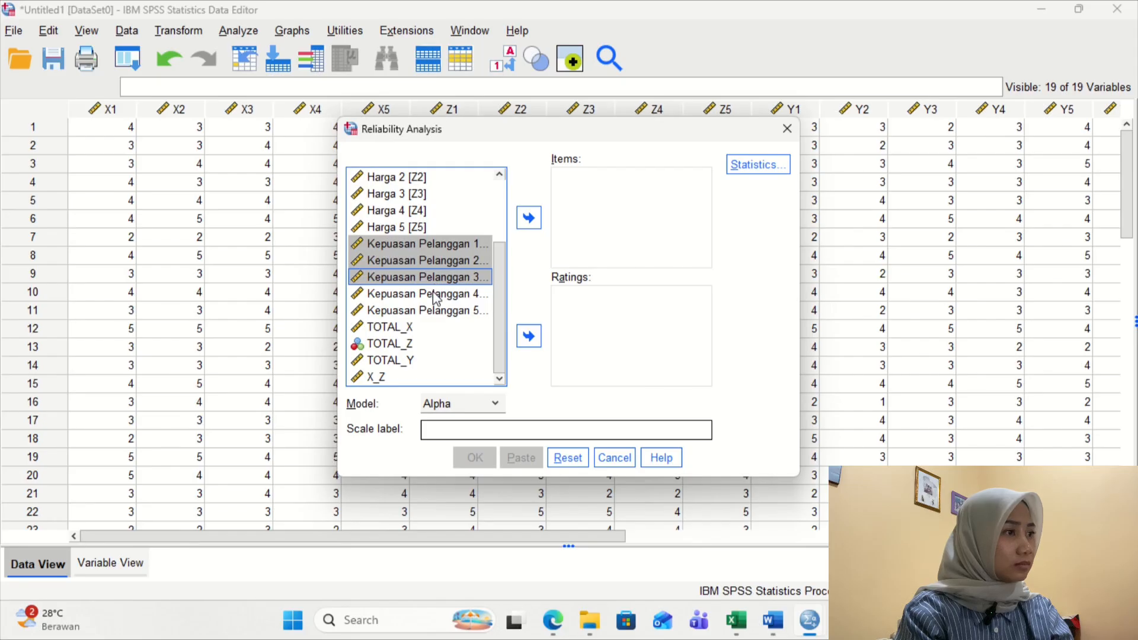
ctrl+click(435, 296)
ctrl+click(437, 313)
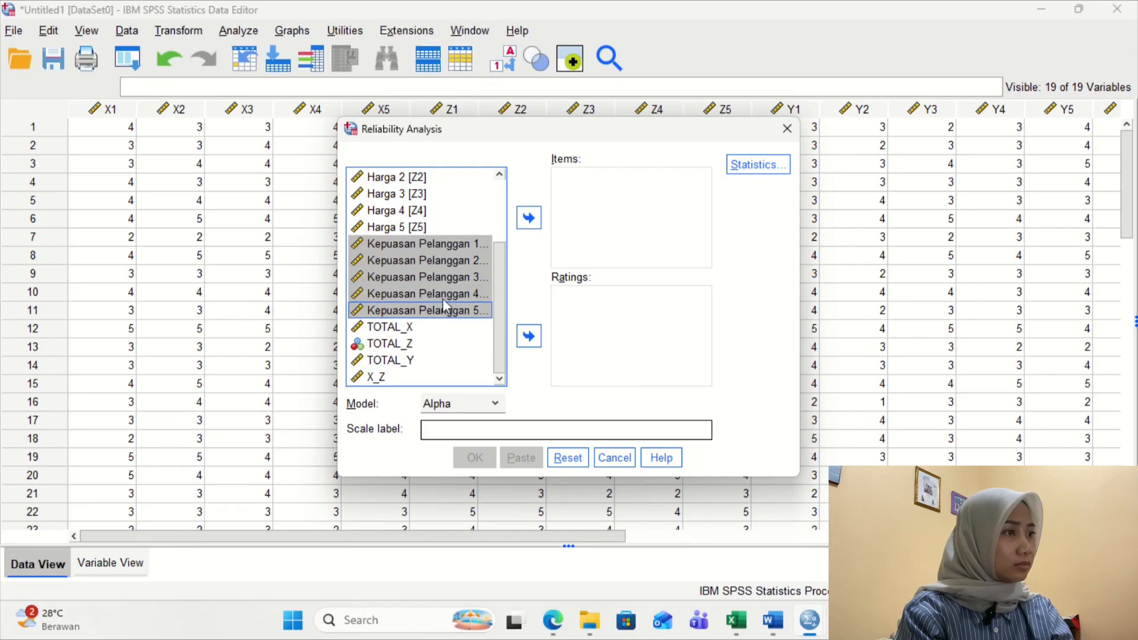
click(529, 218)
Request the Item, Scale and Scale if item deleted descriptives and run the Alpha reliability analysis for the Kepuasan Pelanggan items.
click(751, 166)
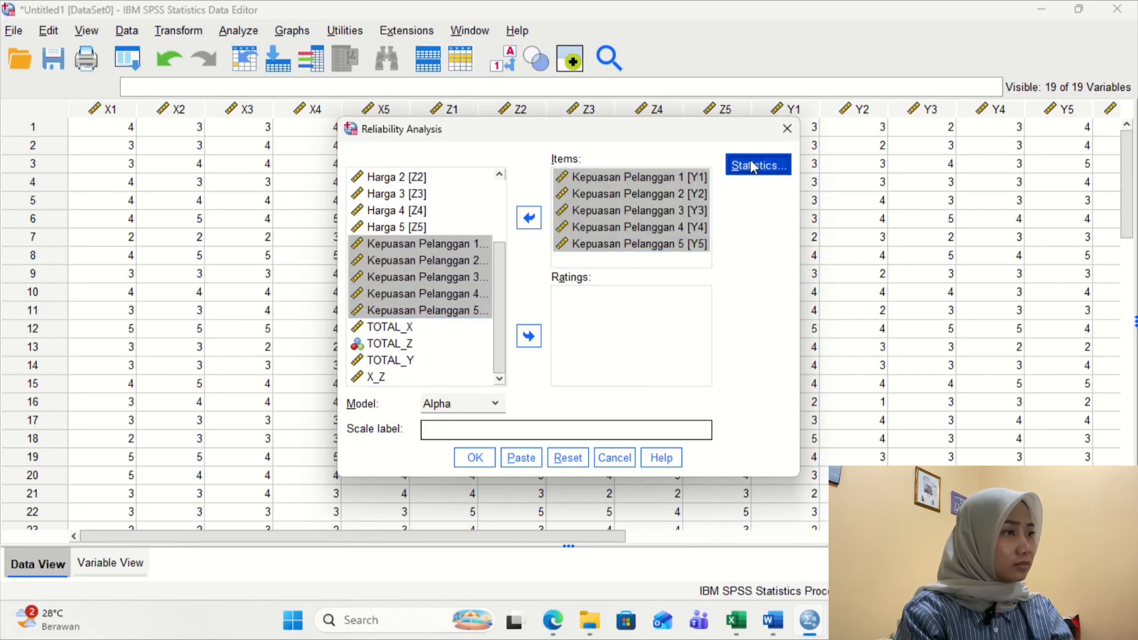
click(408, 91)
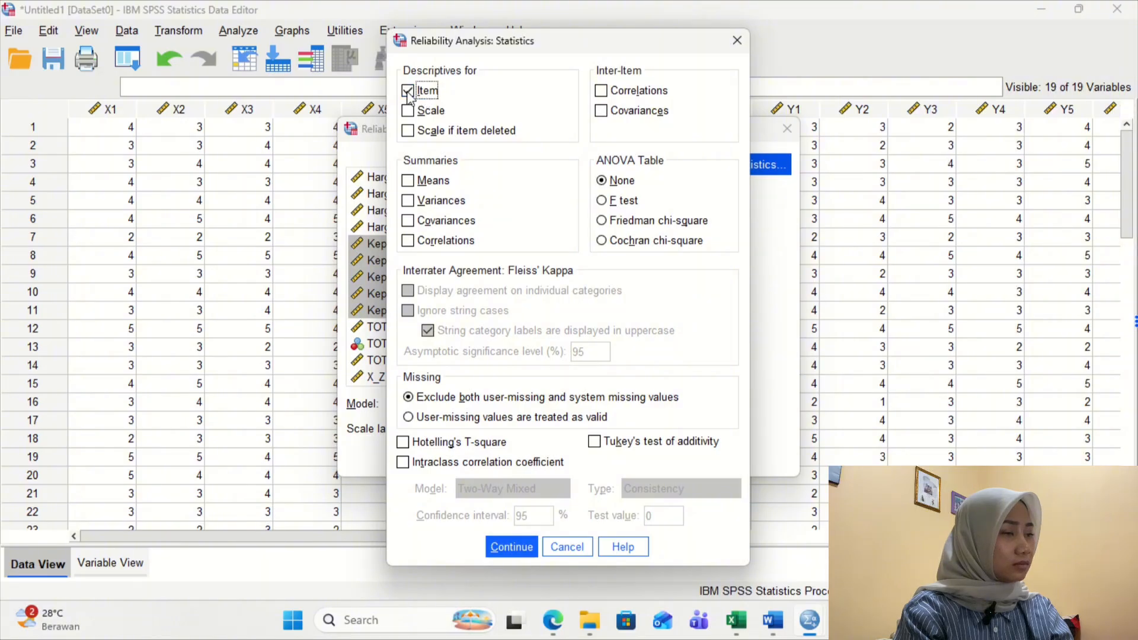
click(408, 111)
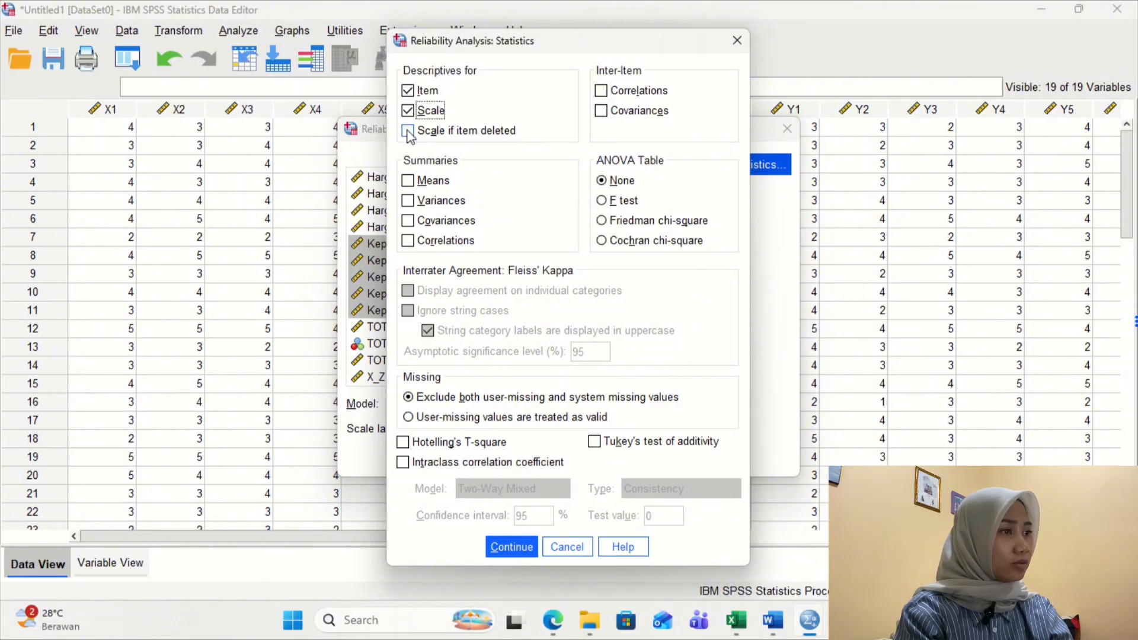
click(407, 131)
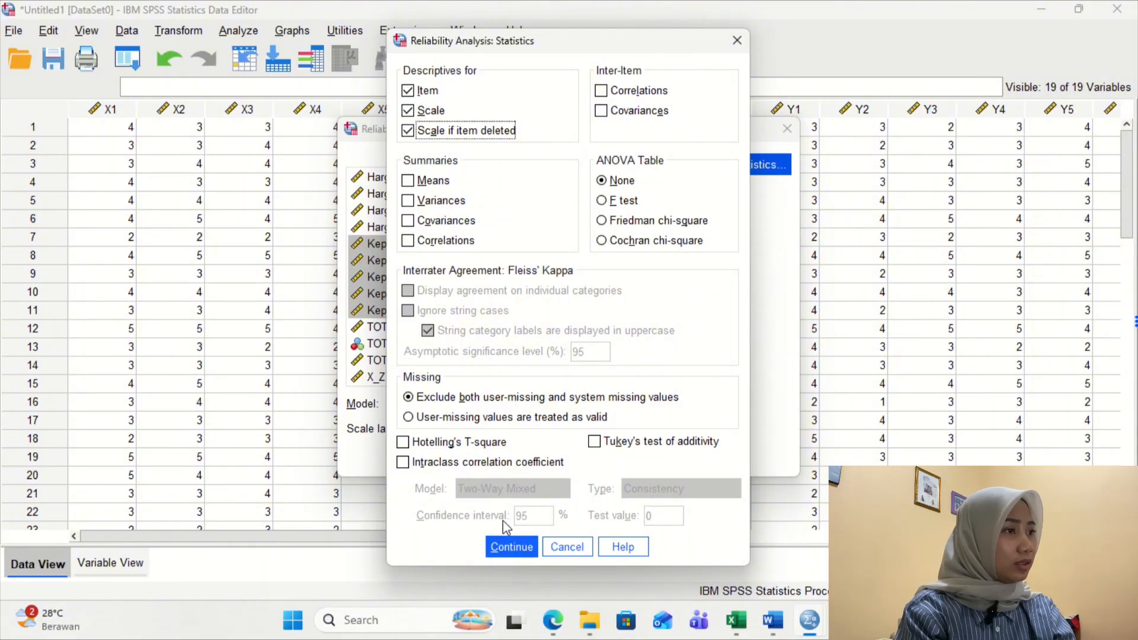
click(502, 542)
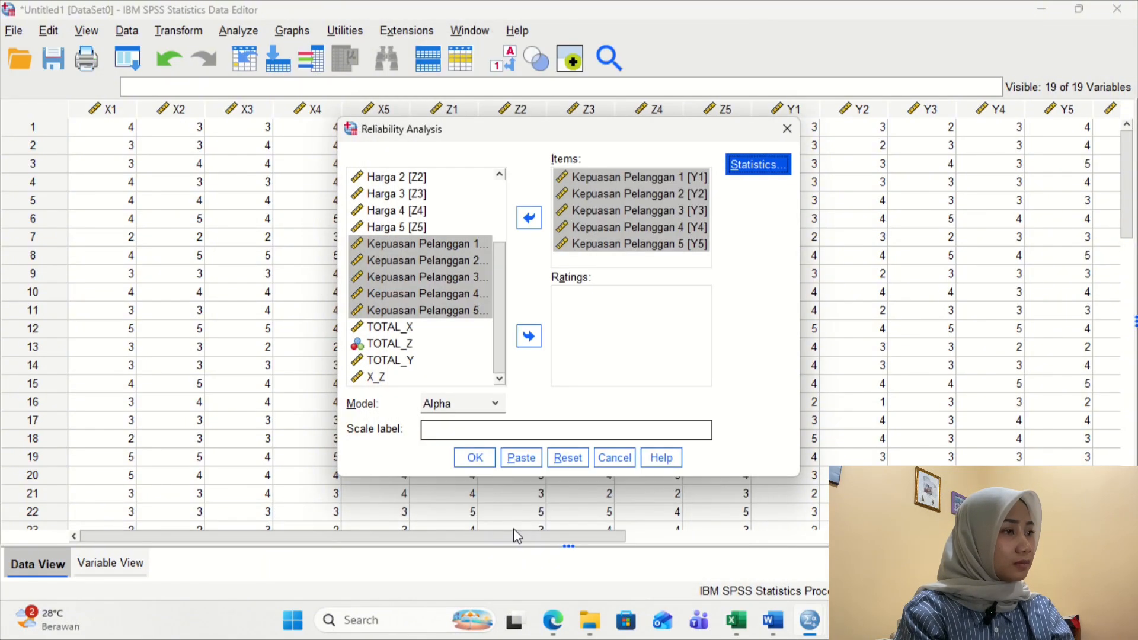
click(474, 459)
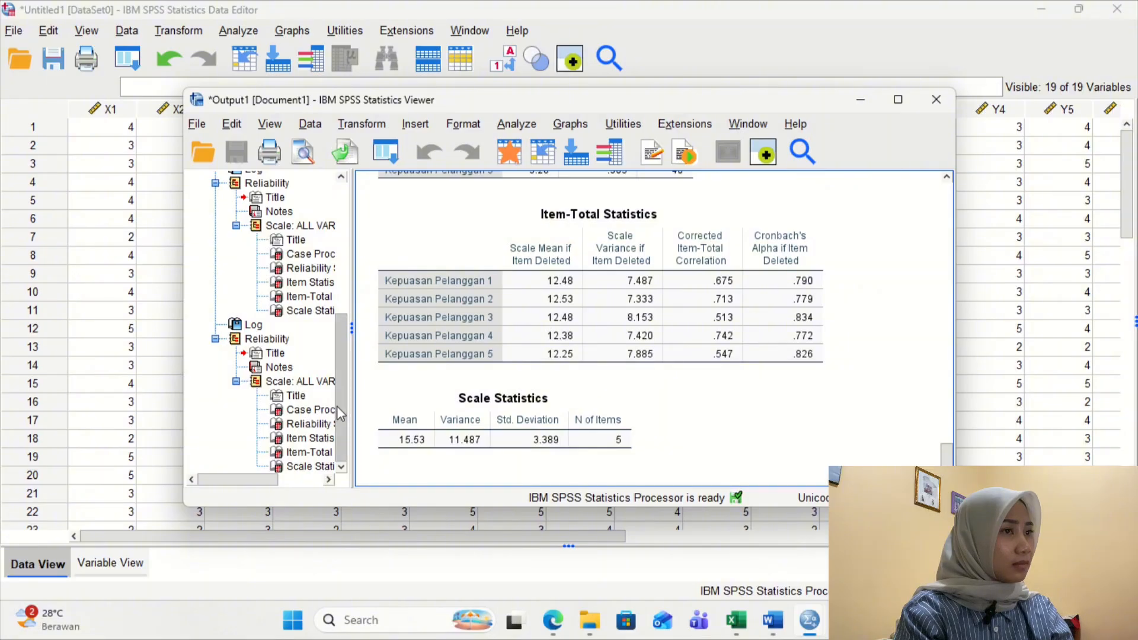
Examine the Reliability Statistics table for the Kepuasan Pelanggan items in the output viewer.
mouse_move(344, 403)
mouse_down()
mouse_move(364, 304)
mouse_move(346, 425)
mouse_up()
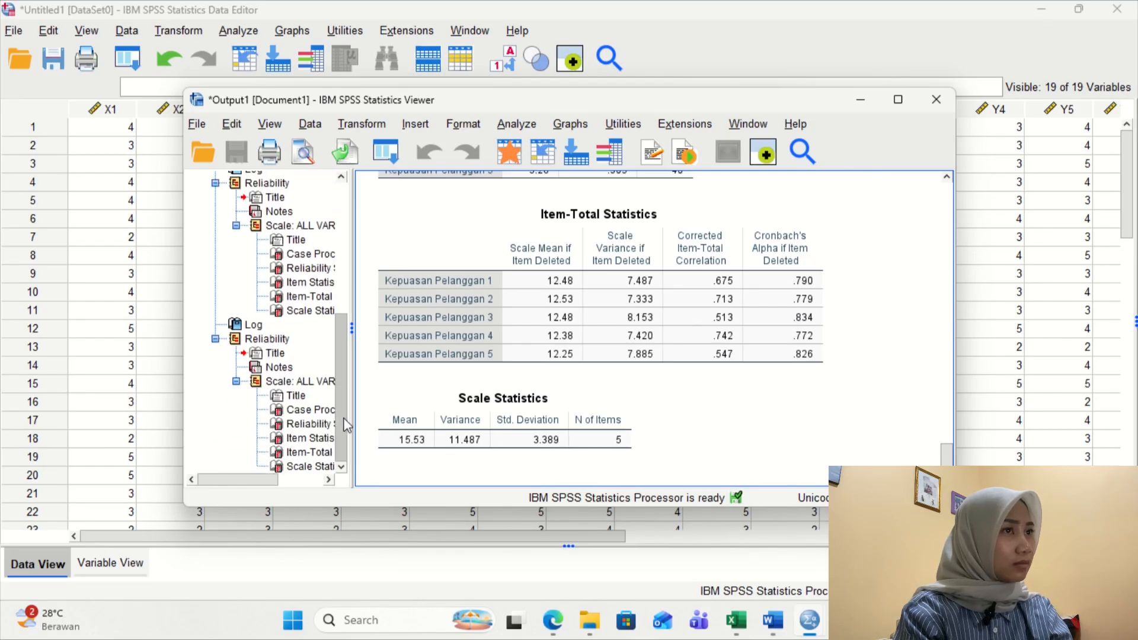
click(297, 424)
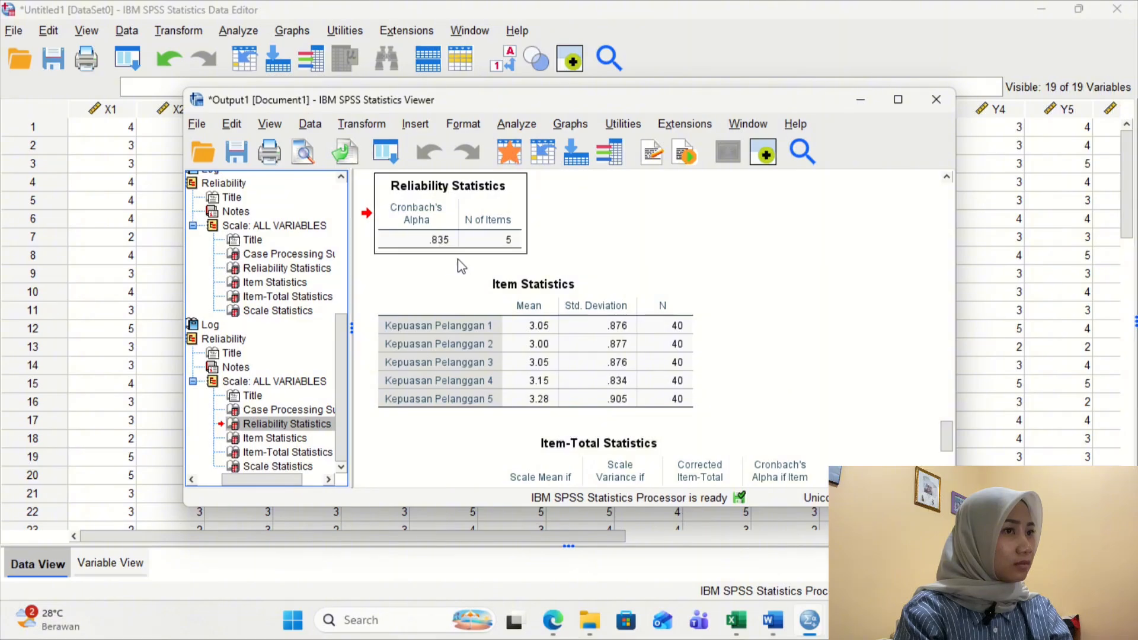
scroll(500, 266, up, 2)
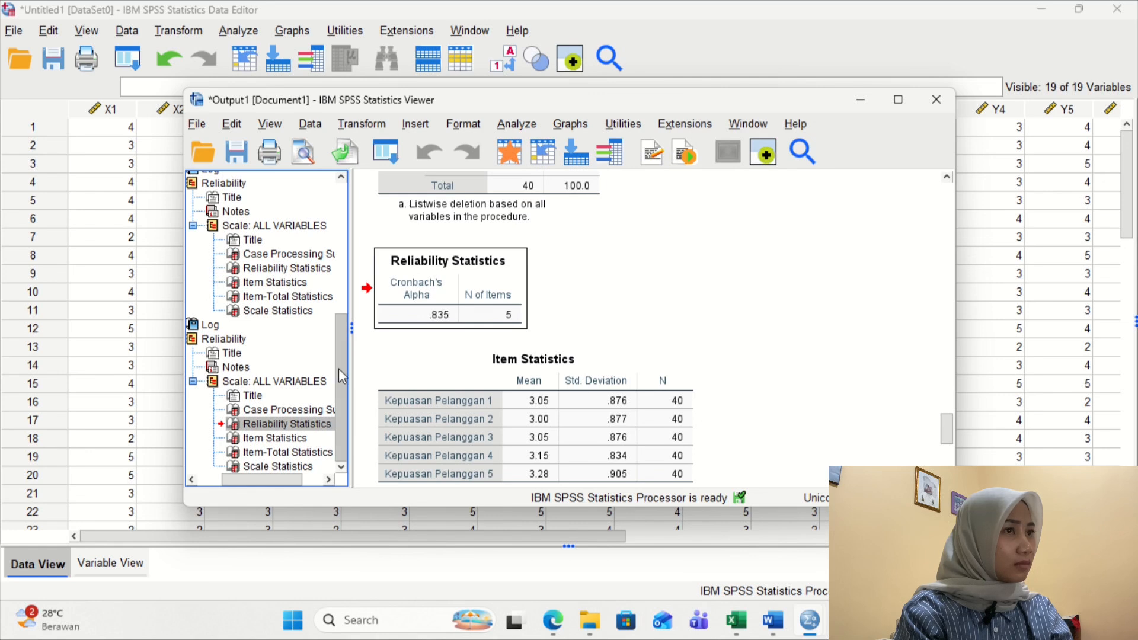
Locate the Reliability Statistics table of the Kualitas Pelayanan analysis in the output and copy it.
drag(338, 392, 346, 259)
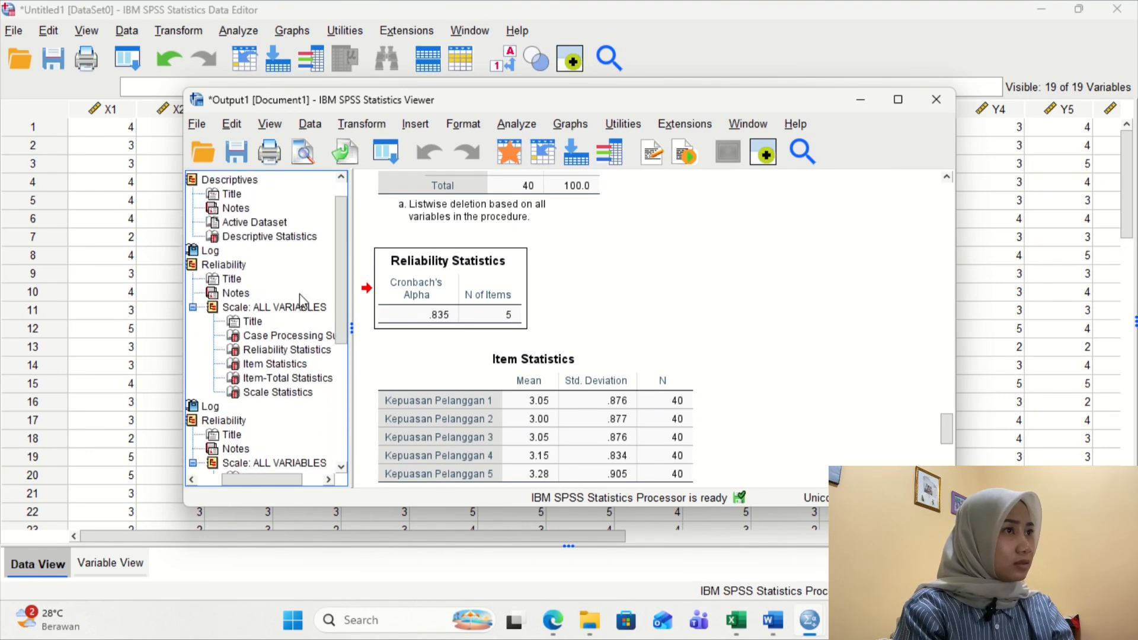
click(264, 351)
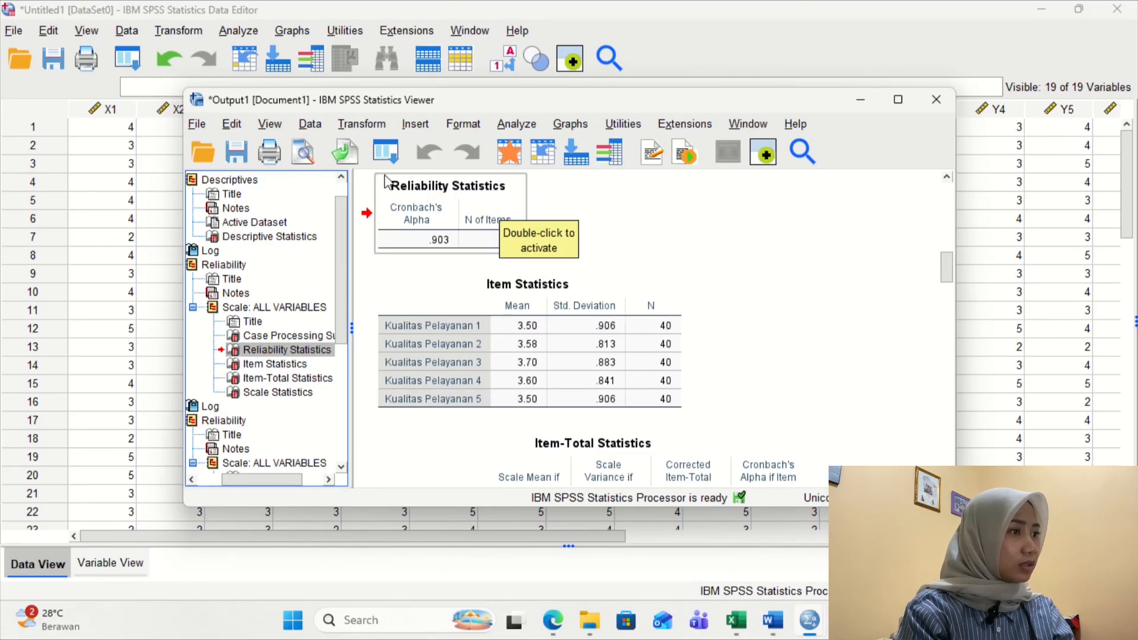
click(363, 180)
drag(514, 351, 480, 199)
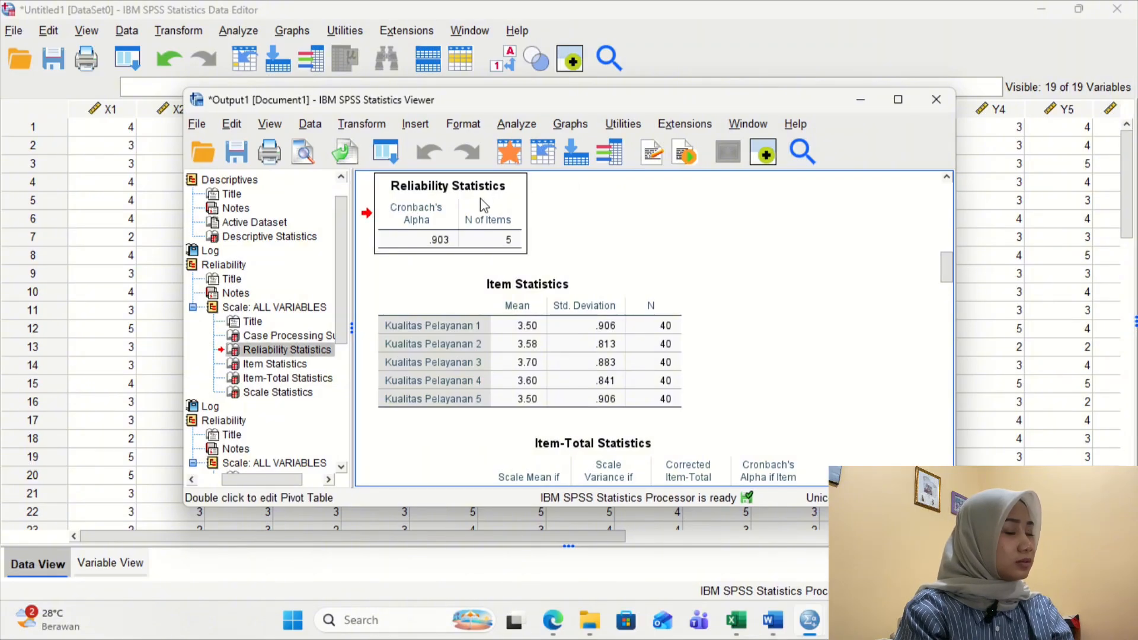
right_click(480, 198)
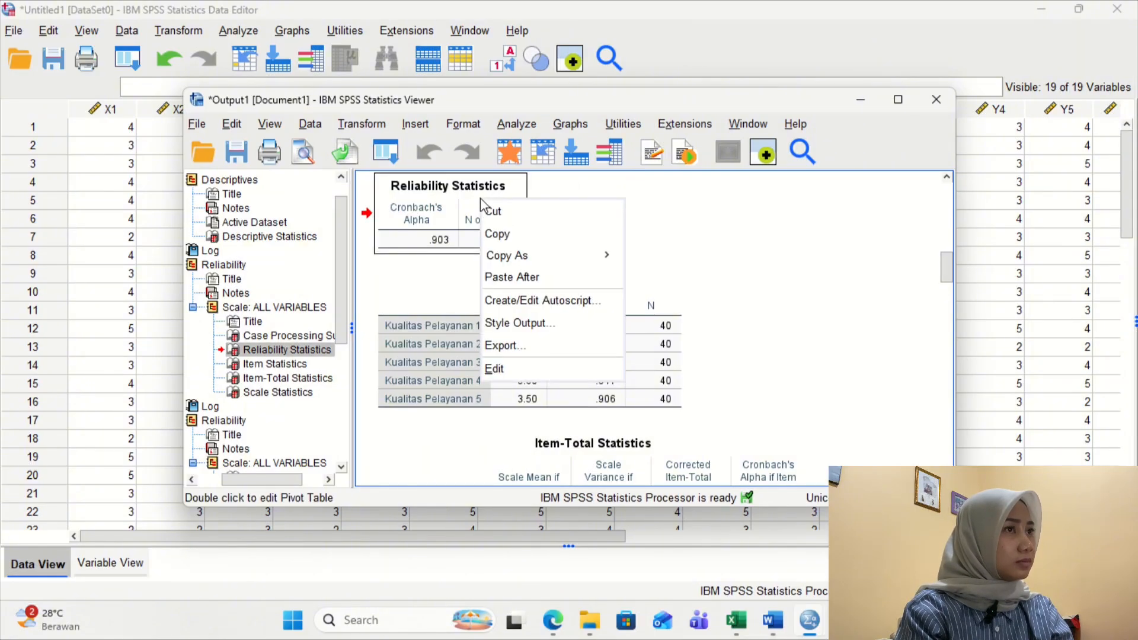
click(499, 237)
Switch to the Word report Hasil_Dari_Output_SPSS_v2 and delete the blank line above the Tabel 1 caption.
mouse_move(773, 619)
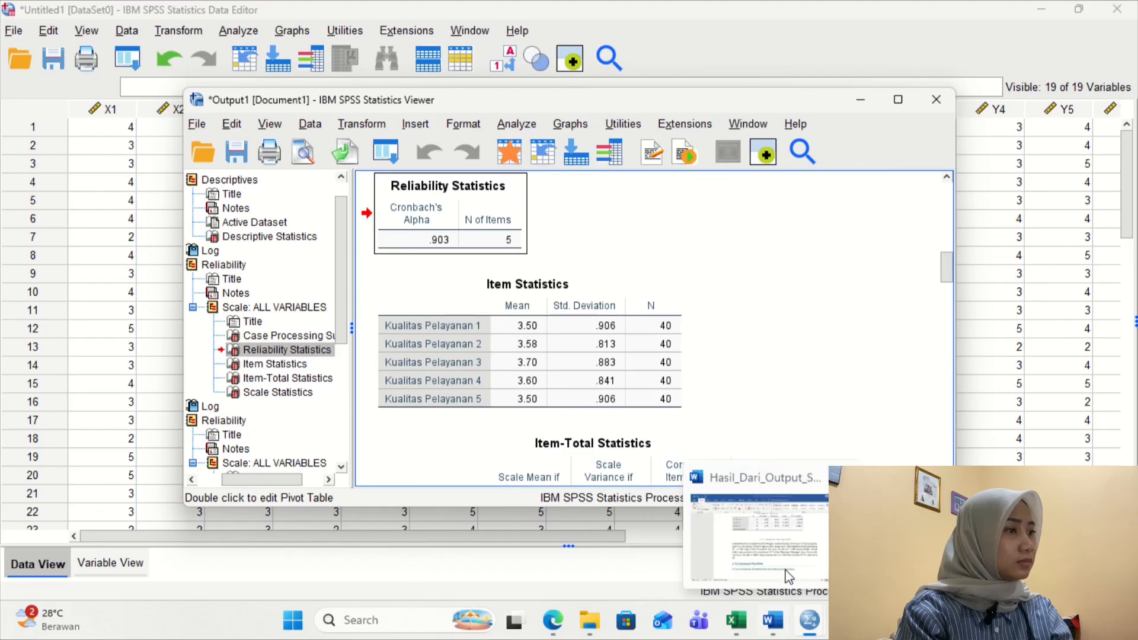
click(789, 577)
scroll(514, 445, down, 2)
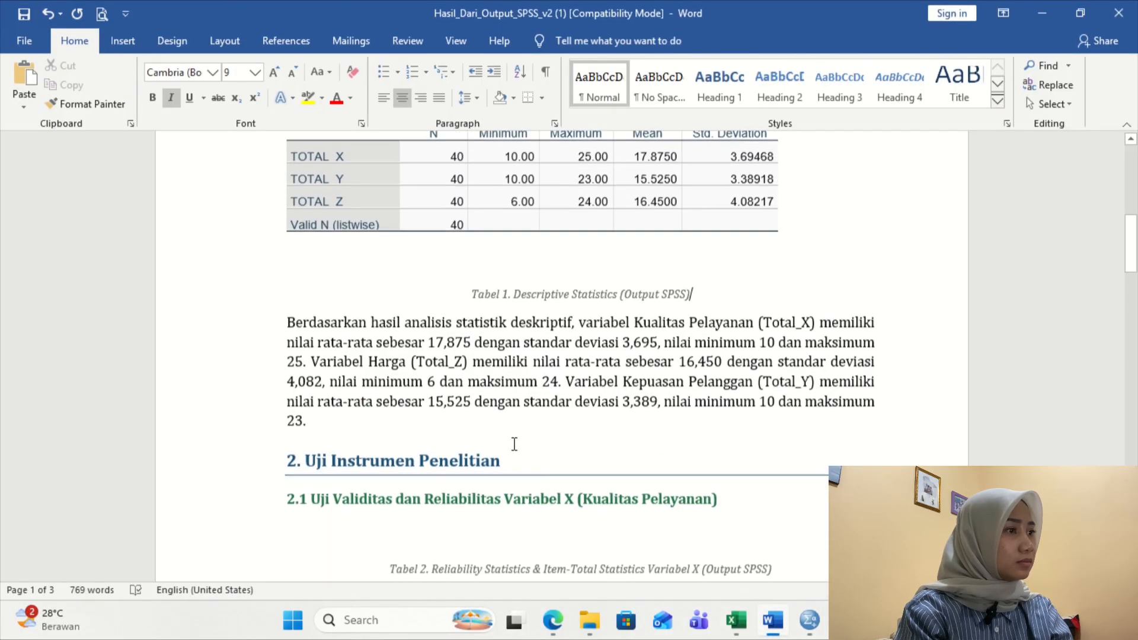
click(517, 228)
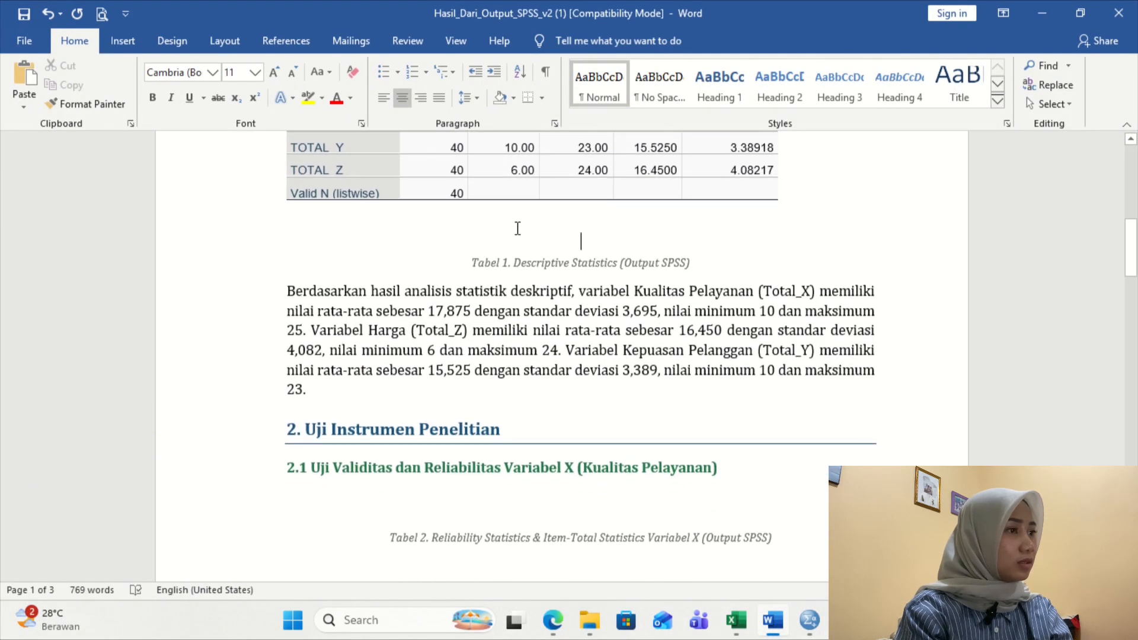
key(BackSpace)
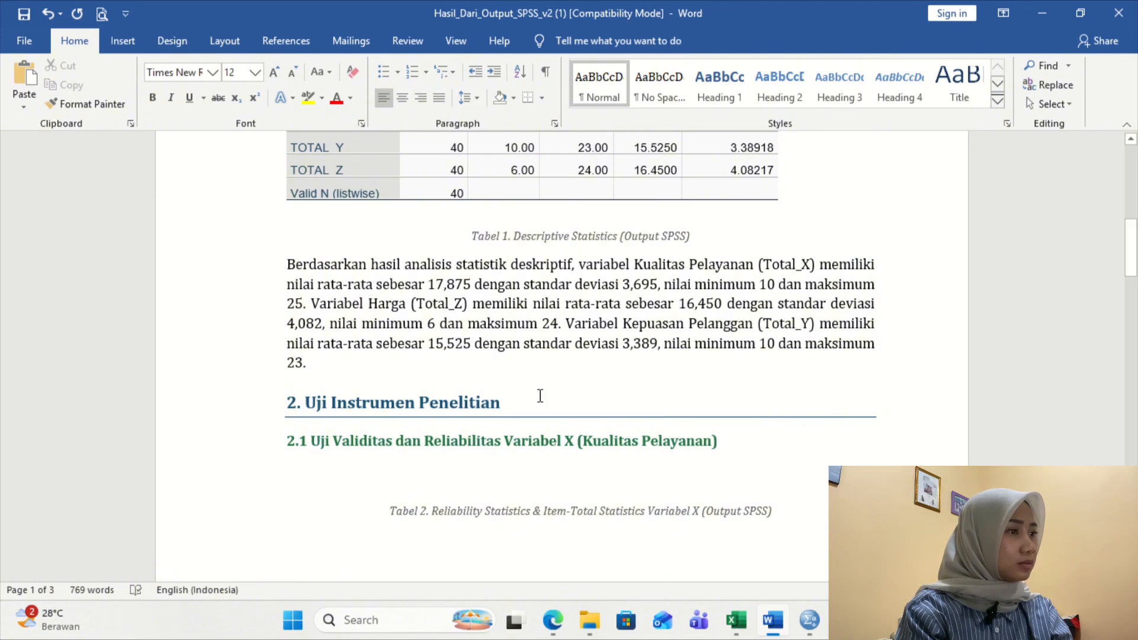
Paste the copied Reliability Statistics table under heading 2.1 Uji Validitas dan Reliabilitas Variabel X, above the Tabel 2 caption.
click(495, 468)
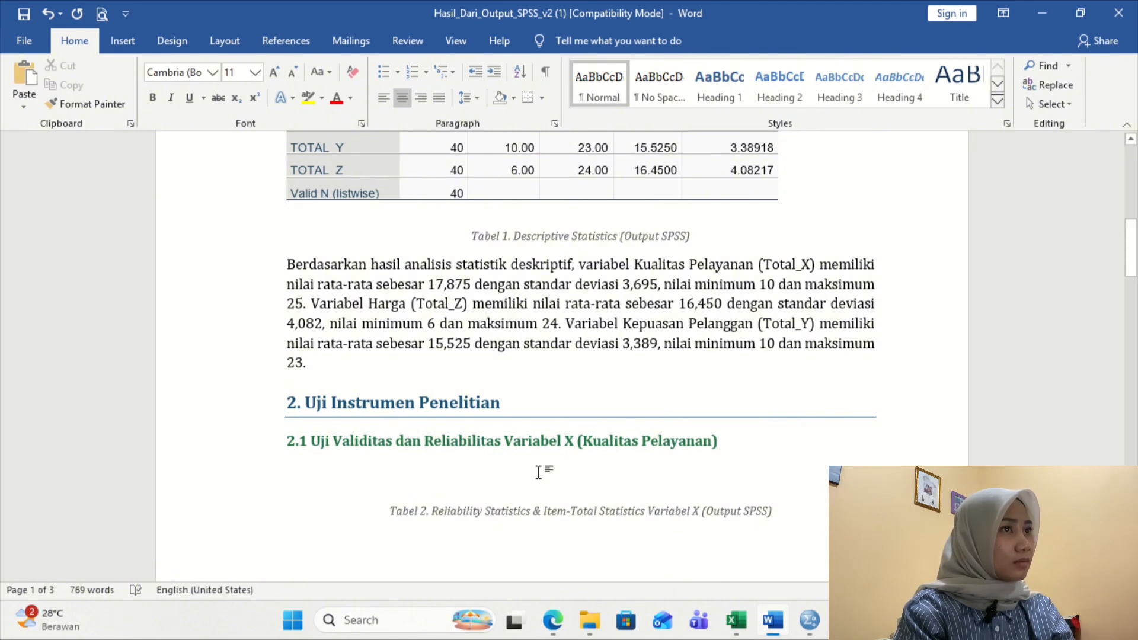
scroll(538, 472, down, 3)
key(ctrl+v)
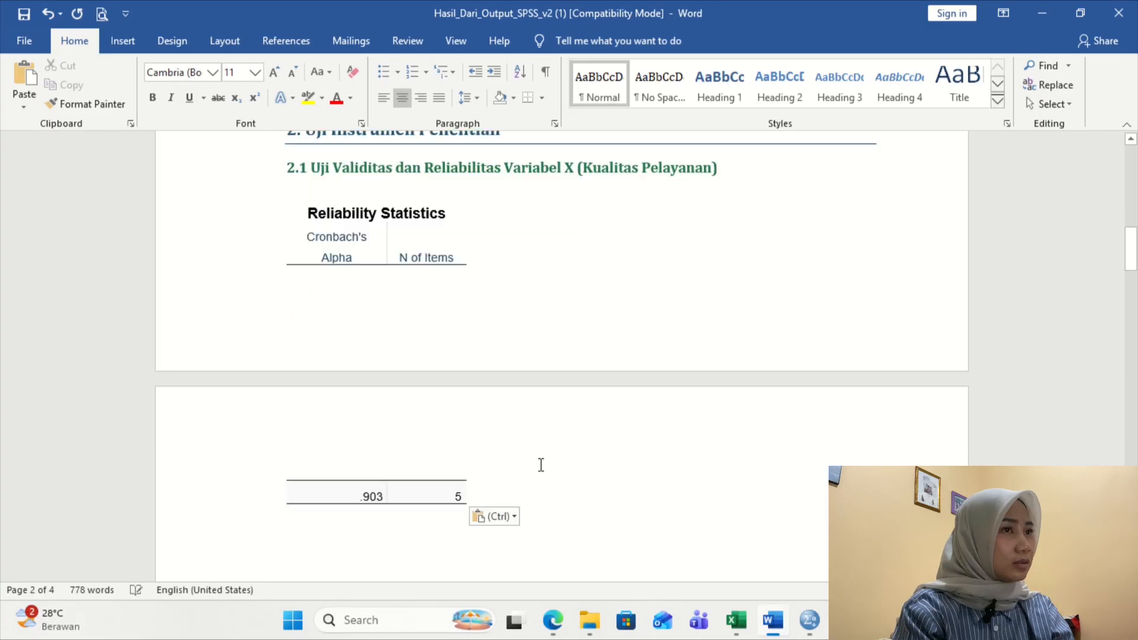
Insert six blank lines after the descriptive statistics paragraph so that heading 2. Uji Instrumen Penelitian moves to the next page.
scroll(412, 271, up, 2)
click(306, 298)
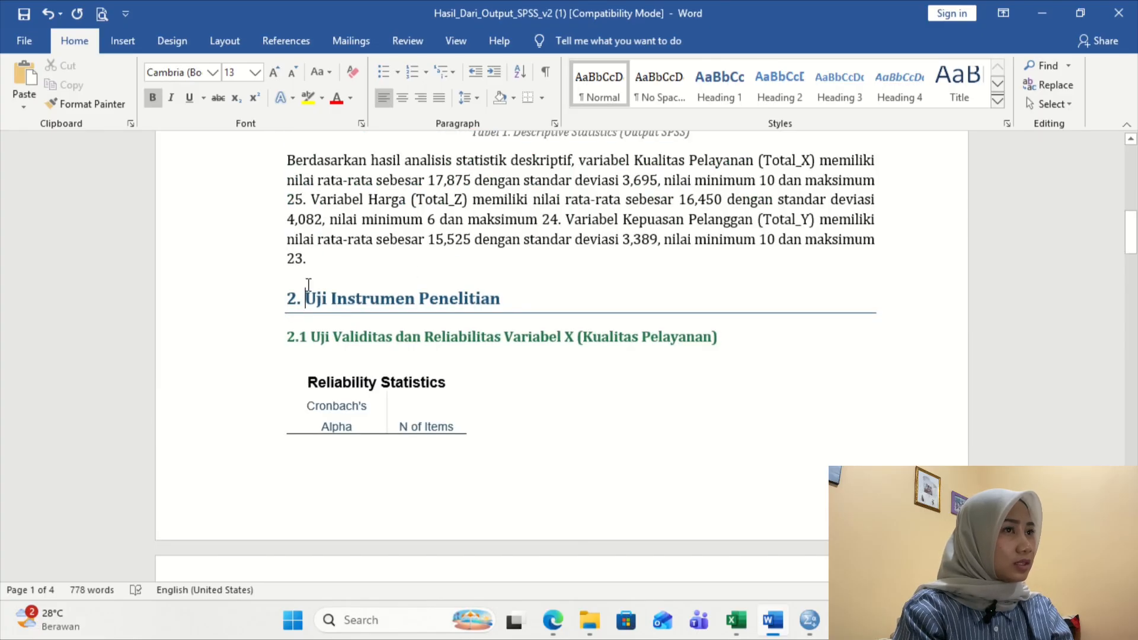
click(337, 260)
key(Return)
key(Return)
key(Return)
key(Return)
key(Return)
key(Return)
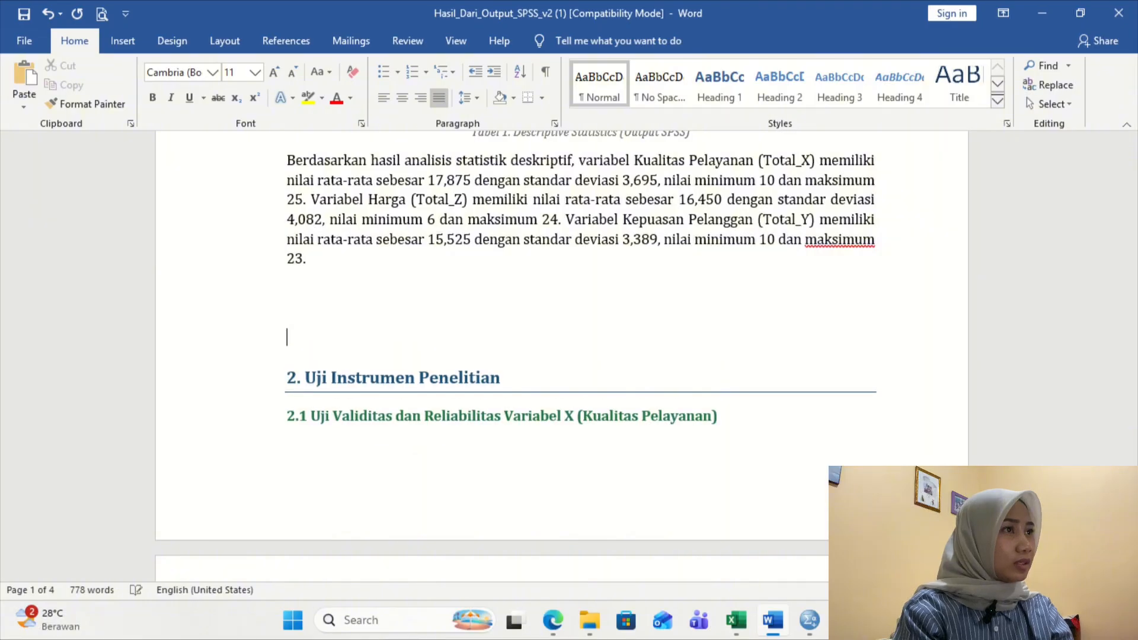
scroll(488, 342, down, 8)
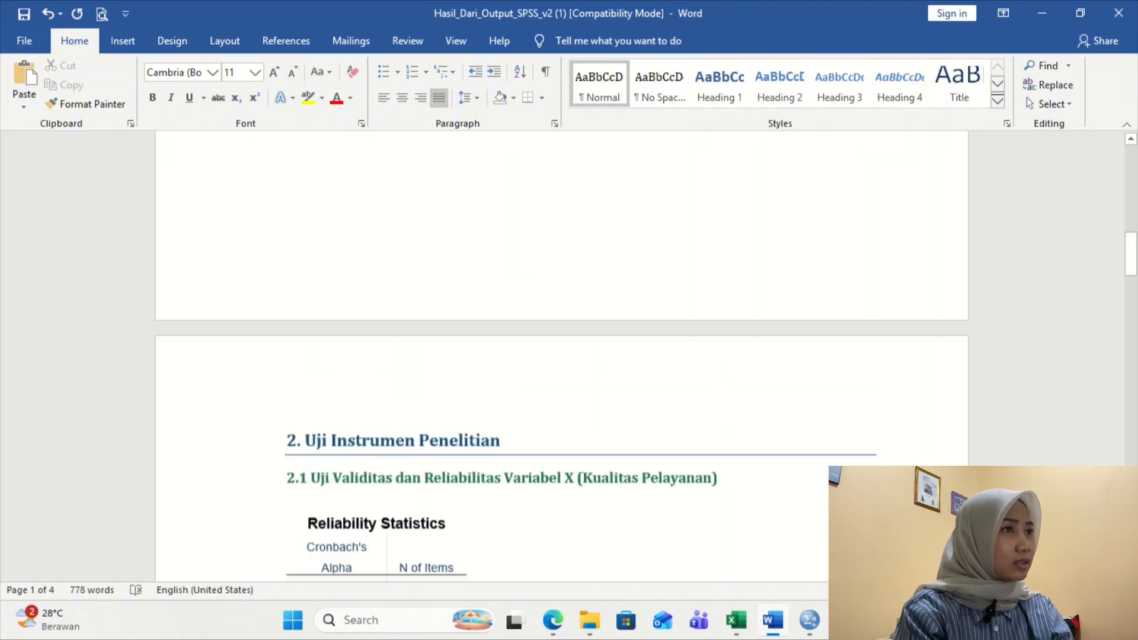
Copy the Kualitas Pelayanan Item-Total Statistics table from the SPSS output viewer and paste it into the Word report above the Tabel 2 caption.
key(alt+Tab)
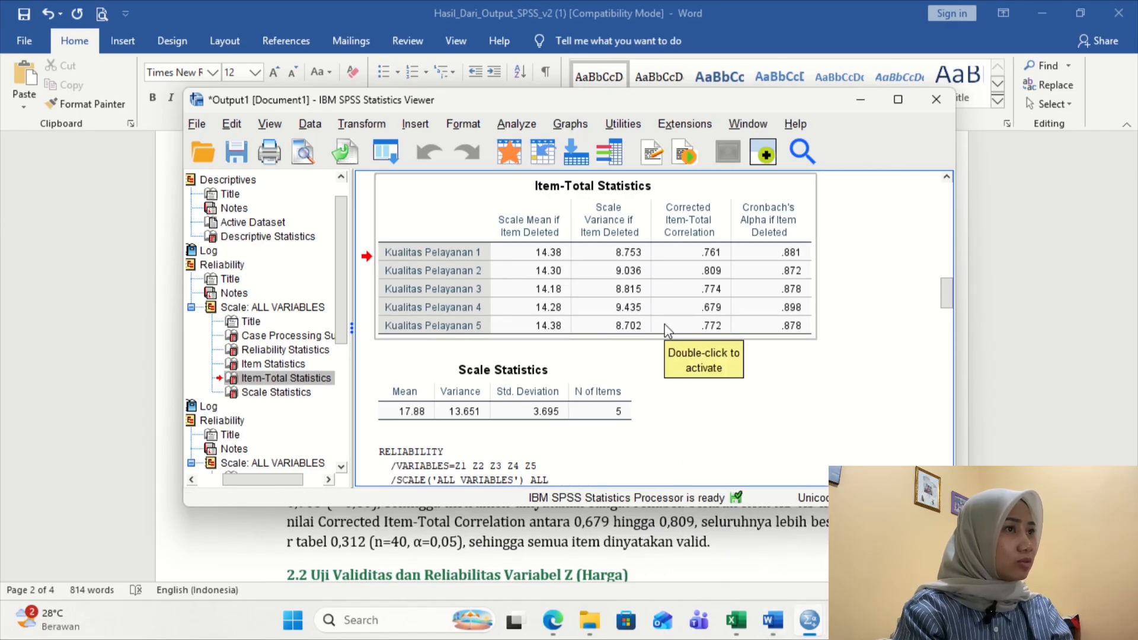
click(647, 304)
right_click(645, 299)
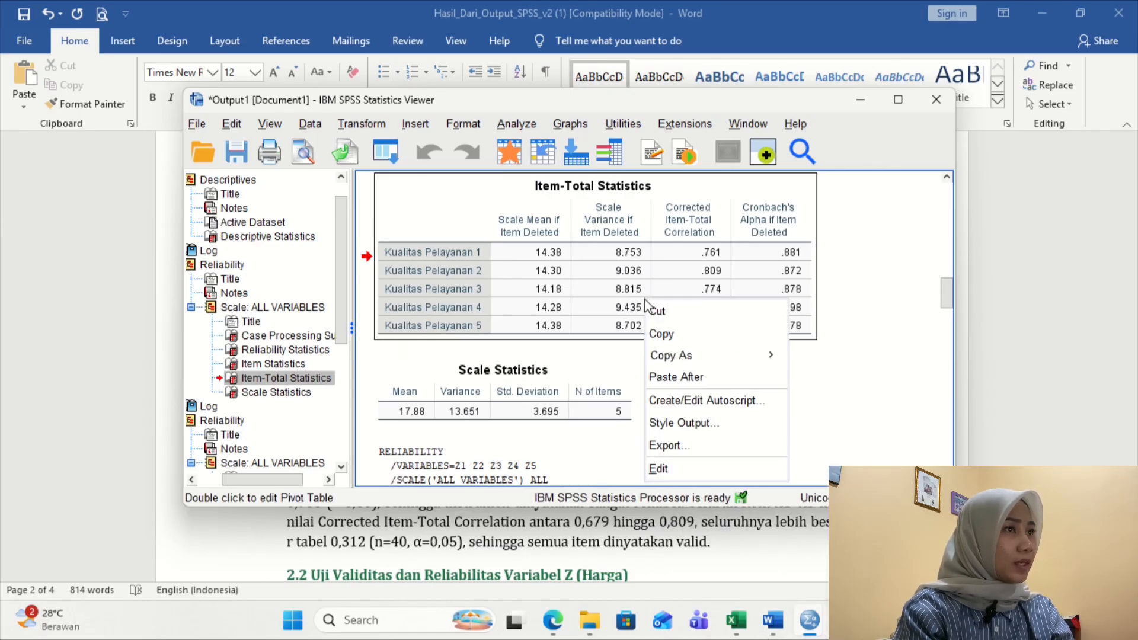
click(674, 342)
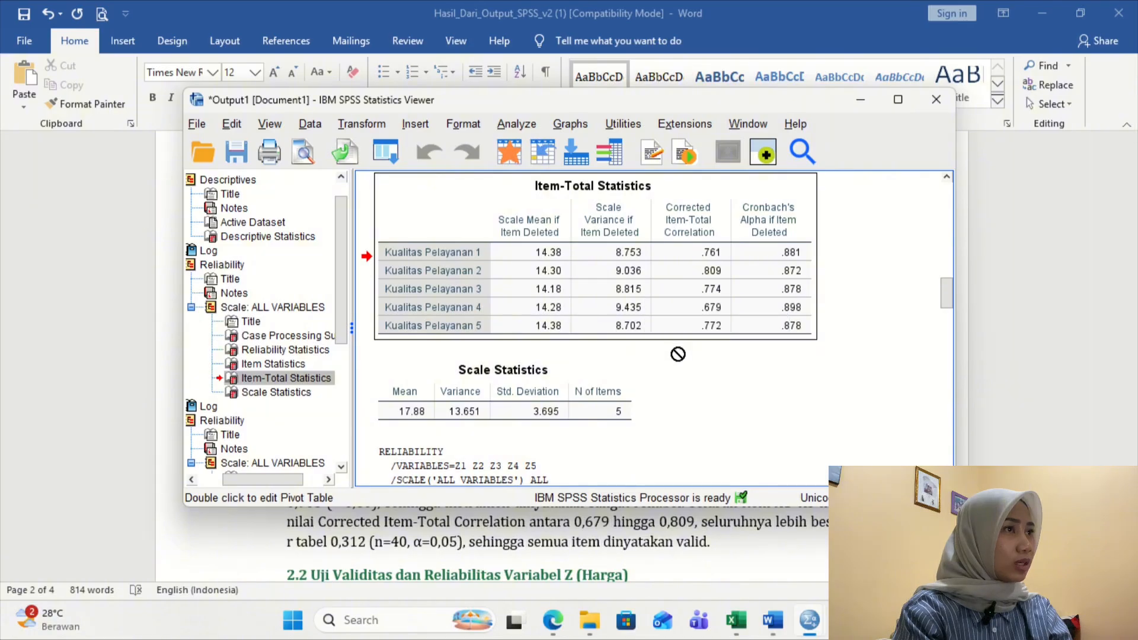
click(773, 620)
key(ctrl+v)
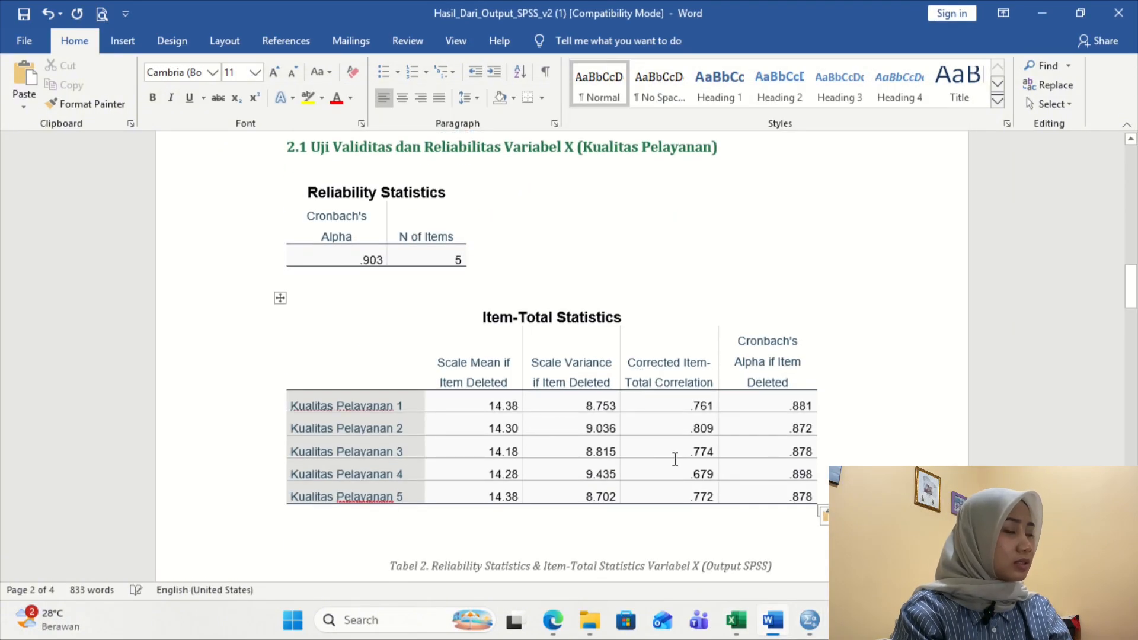
Delete the extra blank line between the pasted Item-Total Statistics table and the Tabel 2 caption, and check the layout of section 2.1.
scroll(673, 425, down, 2)
scroll(673, 457, up, 1)
scroll(673, 459, up, 1)
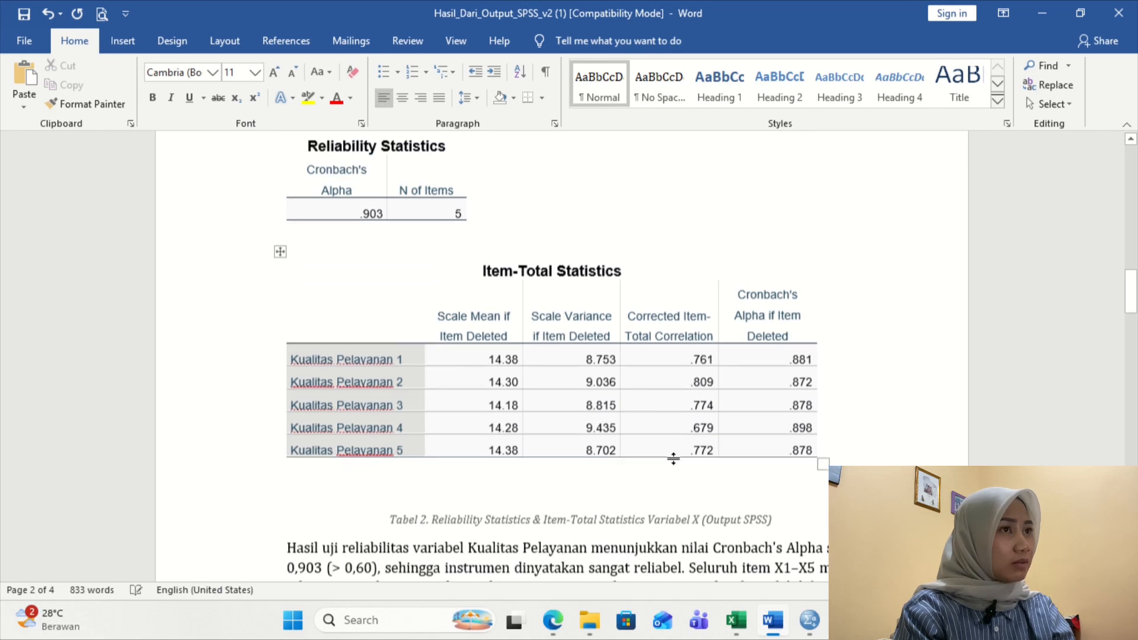
scroll(673, 460, up, 1)
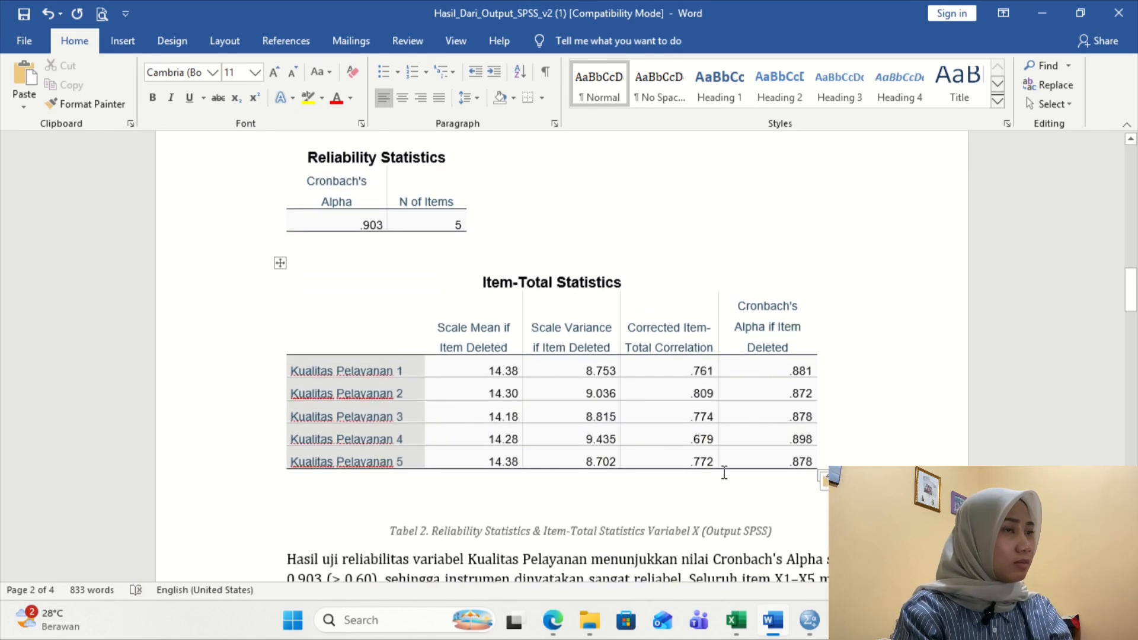
scroll(612, 465, up, 3)
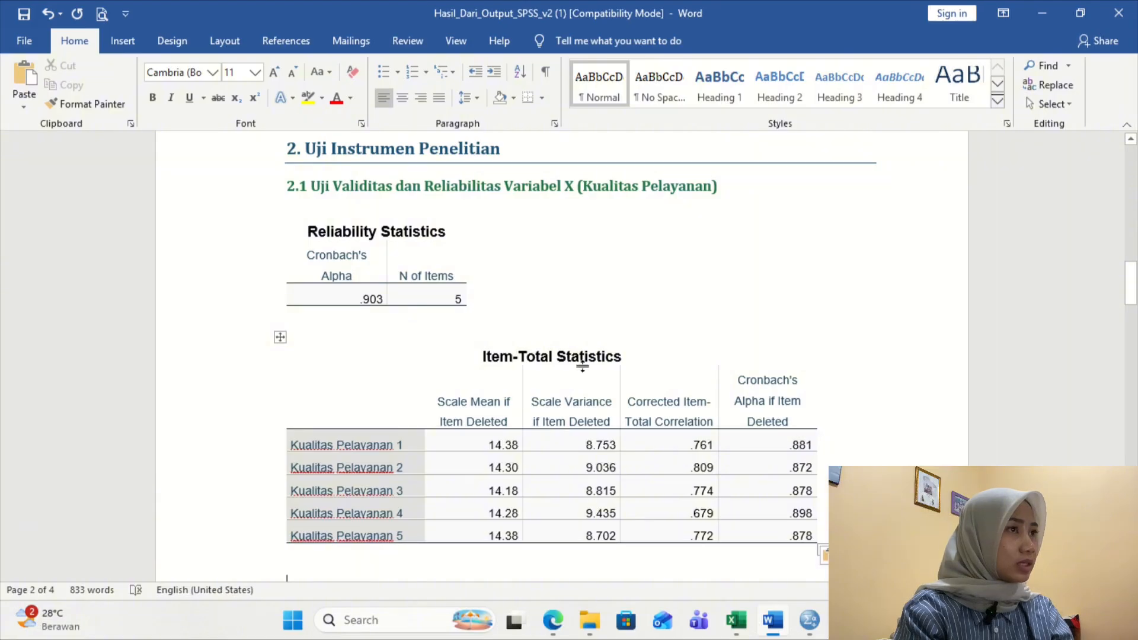
scroll(584, 367, down, 3)
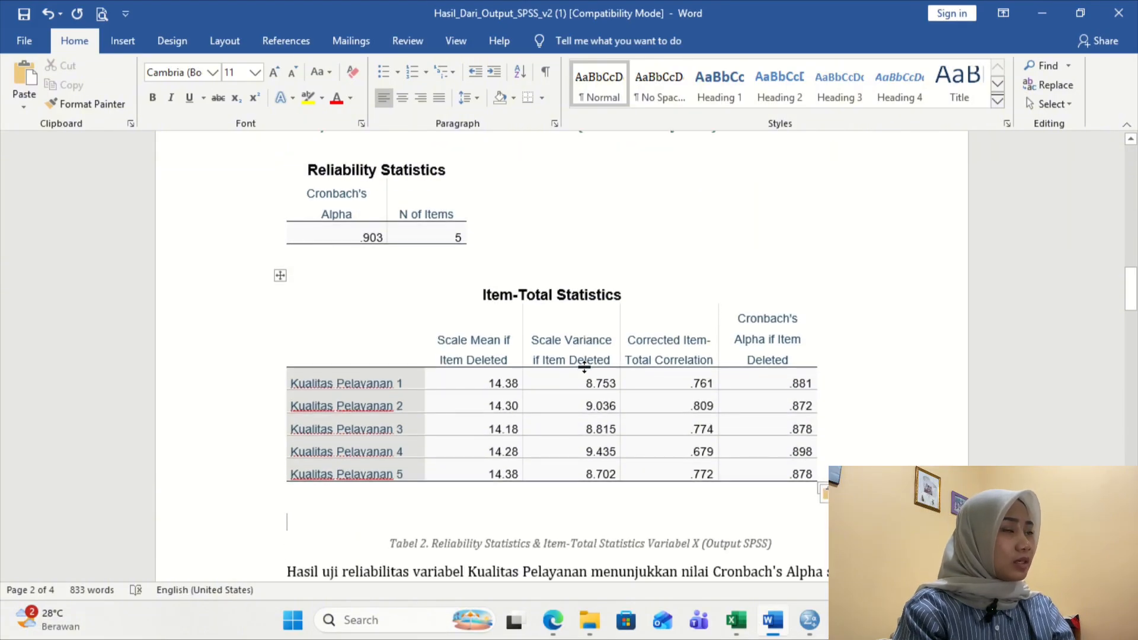
scroll(651, 503, down, 3)
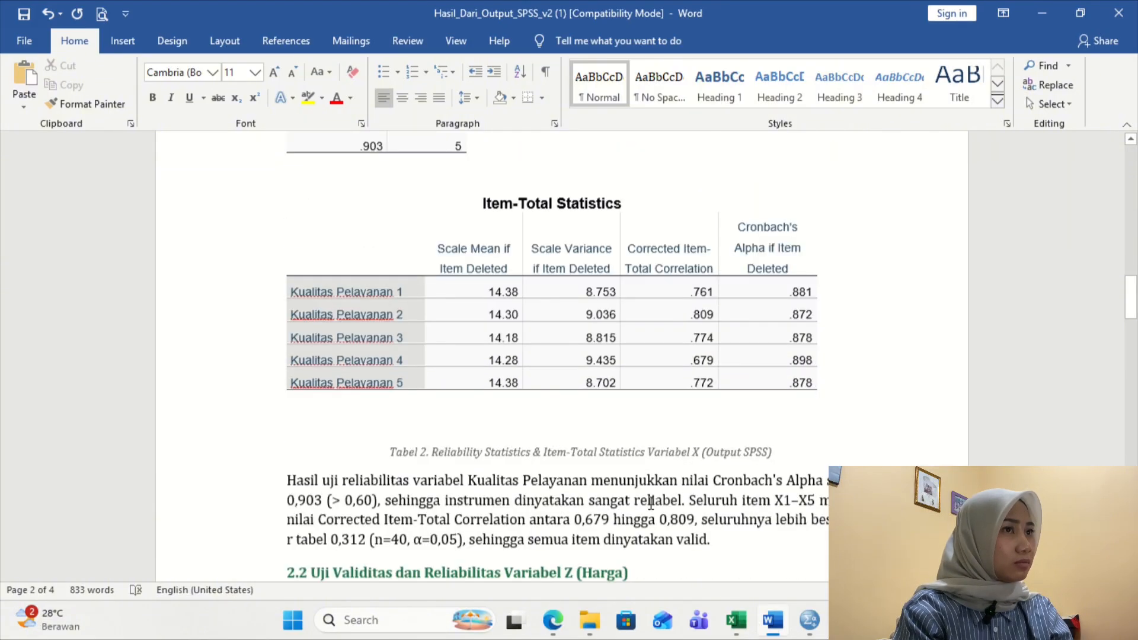
scroll(651, 503, up, 1)
key(ctrl+v)
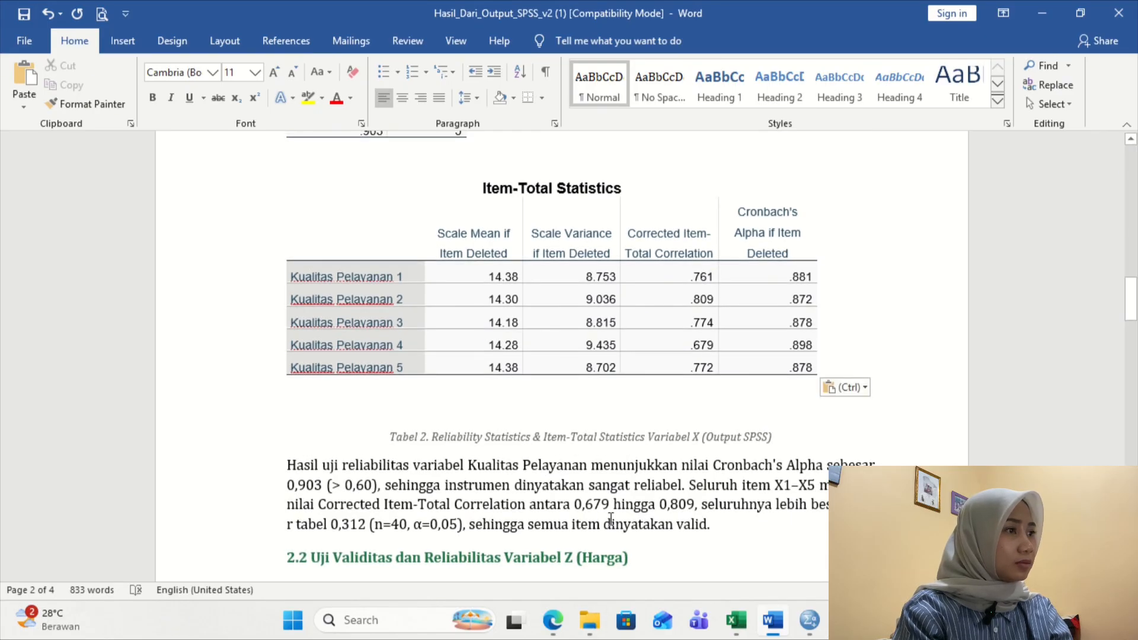
key(Delete)
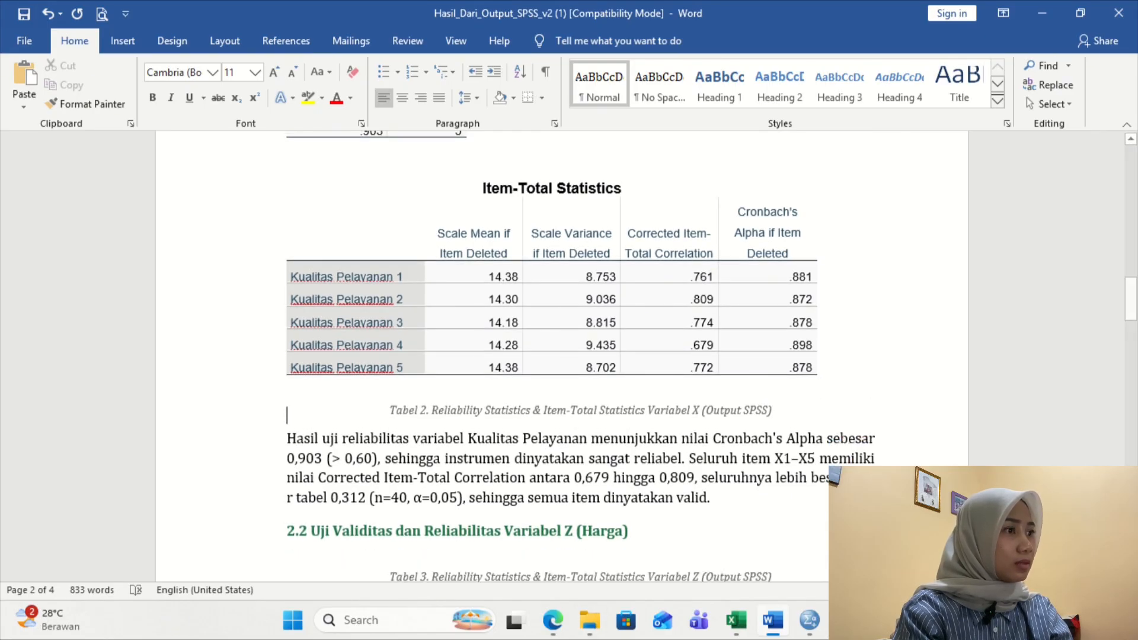
scroll(646, 430, up, 3)
scroll(650, 428, down, 2)
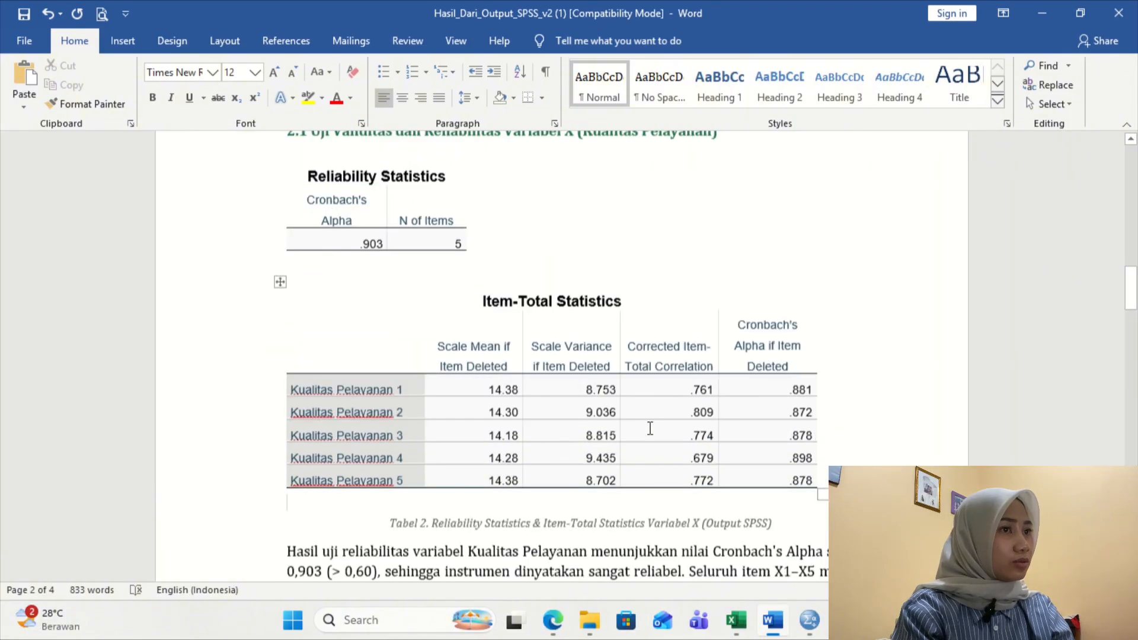
scroll(650, 428, down, 1)
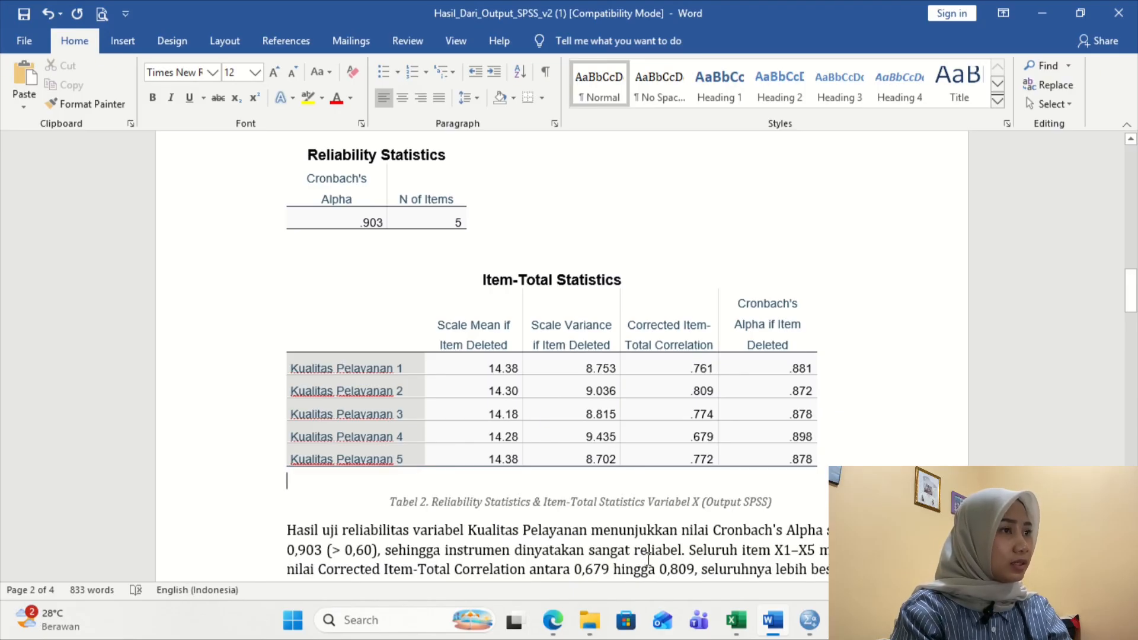
scroll(677, 523, down, 2)
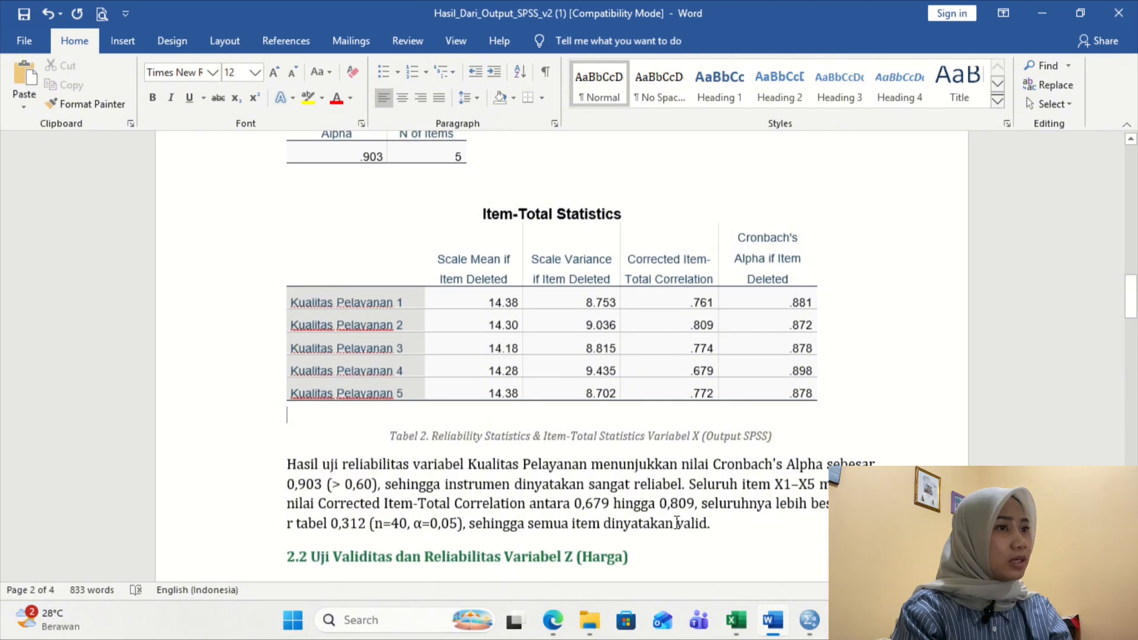
scroll(676, 522, down, 1)
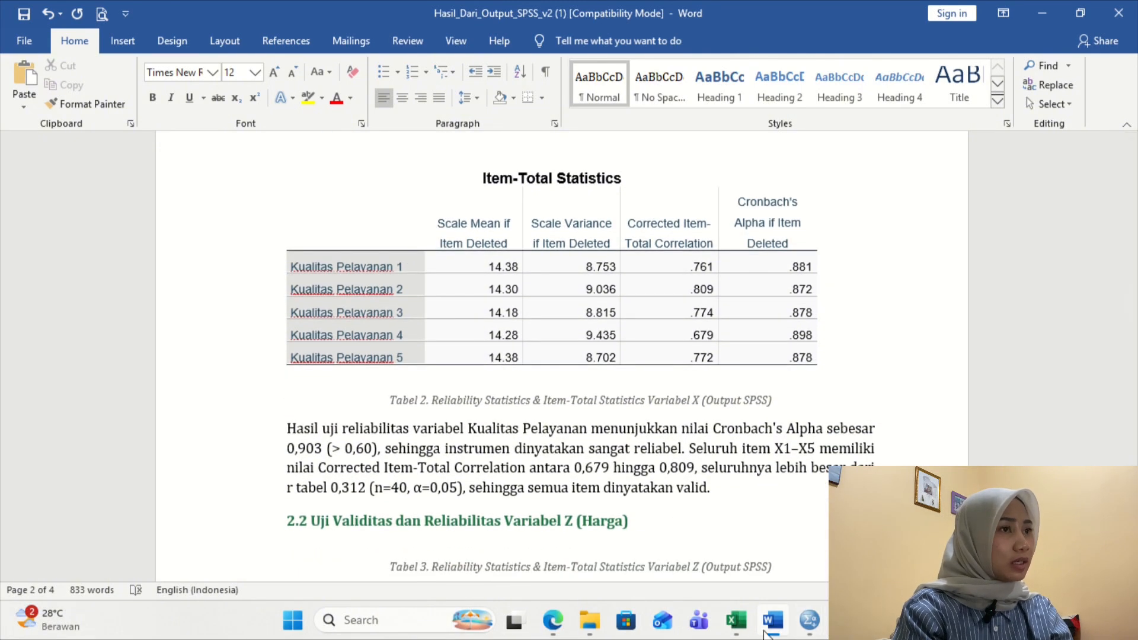
Switch to the SPSS output viewer and copy the Reliability Statistics table of the Harga analysis.
mouse_move(765, 634)
mouse_move(808, 623)
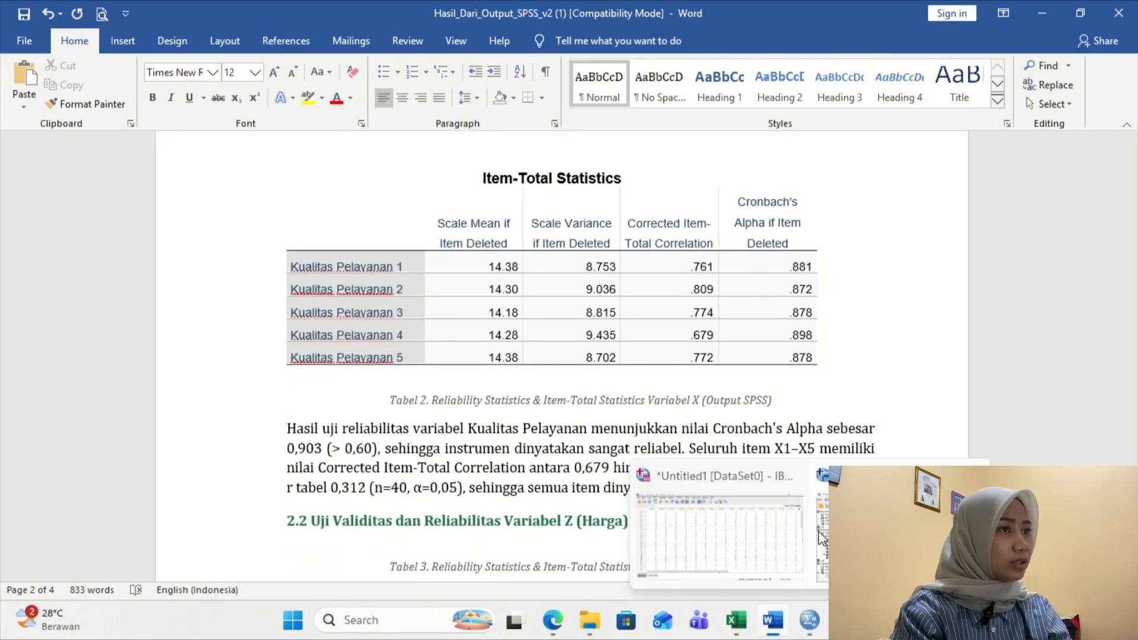
click(895, 533)
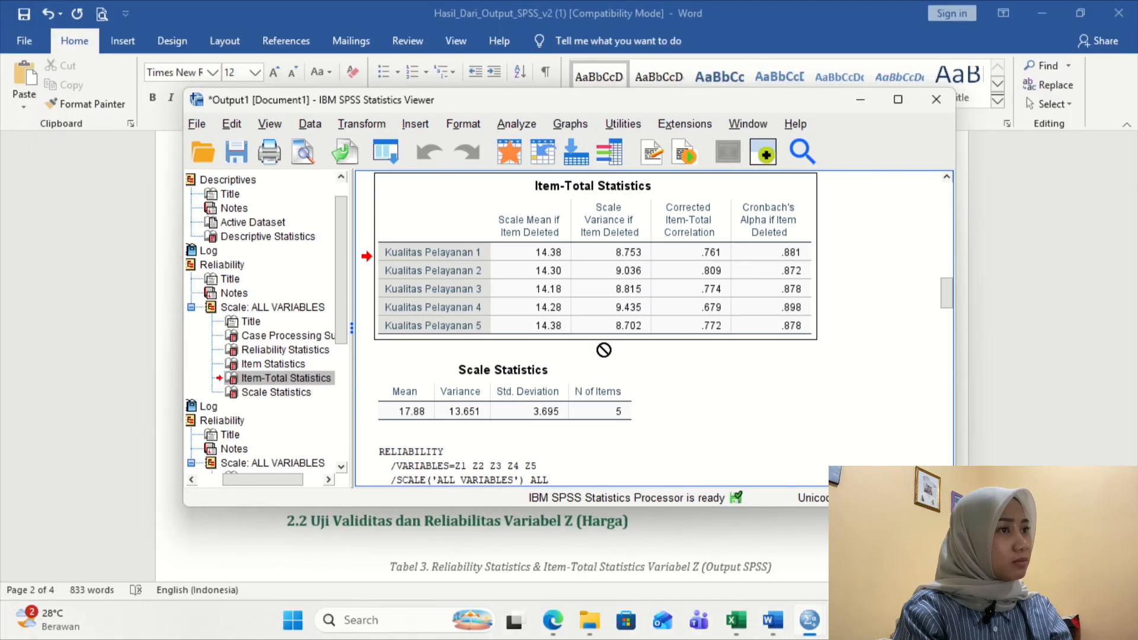
scroll(604, 350, down, 3)
scroll(604, 350, up, 1)
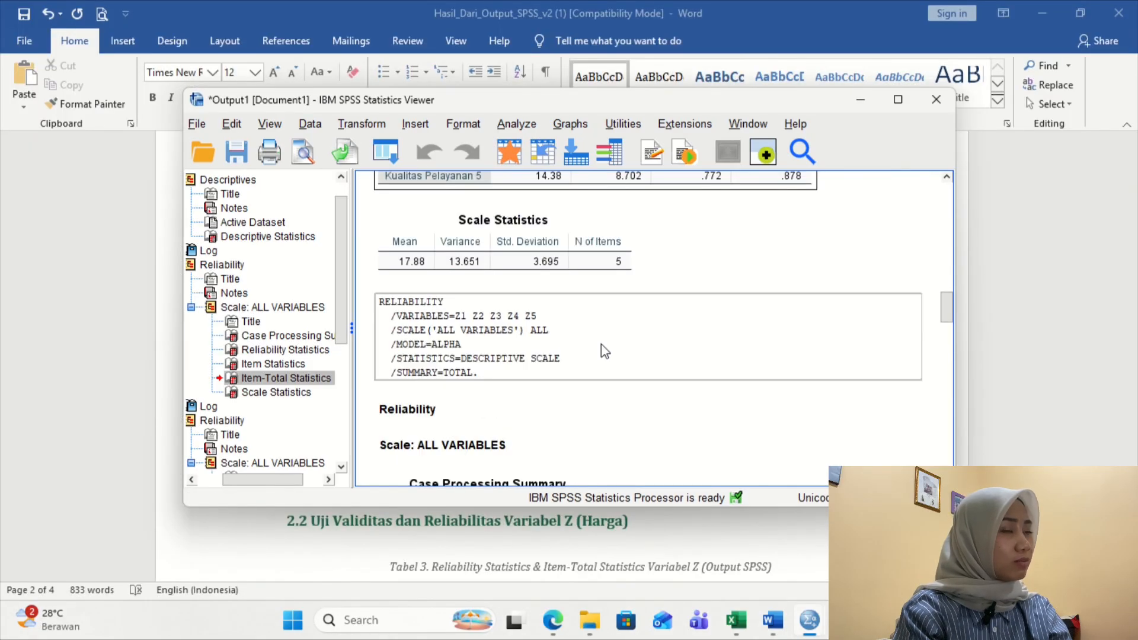
scroll(261, 360, down, 2)
scroll(260, 360, down, 1)
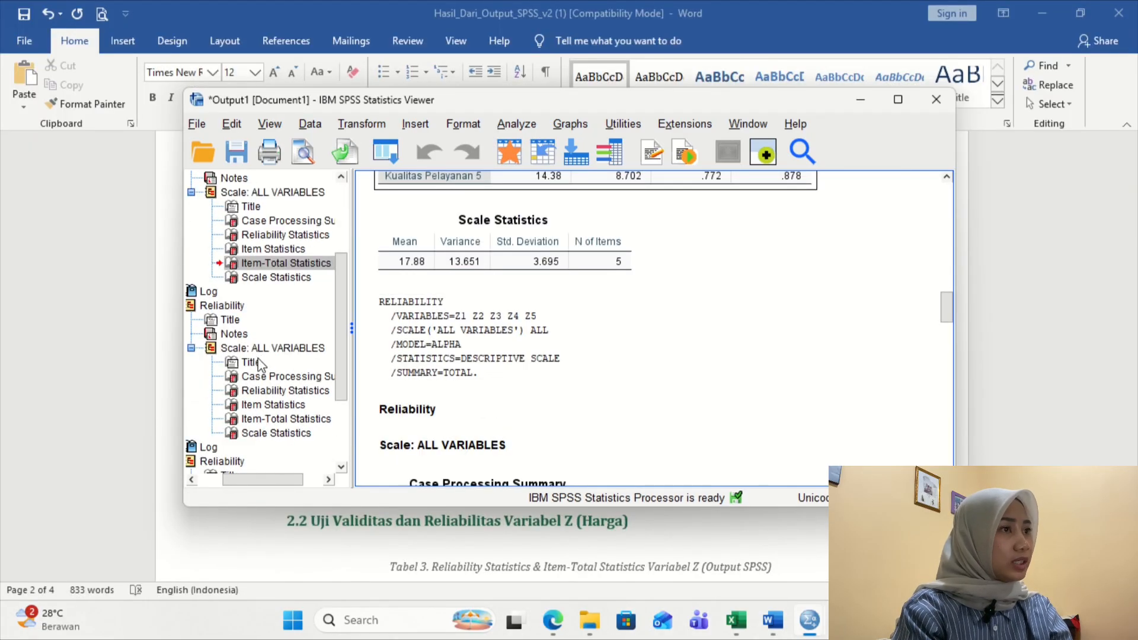
click(271, 393)
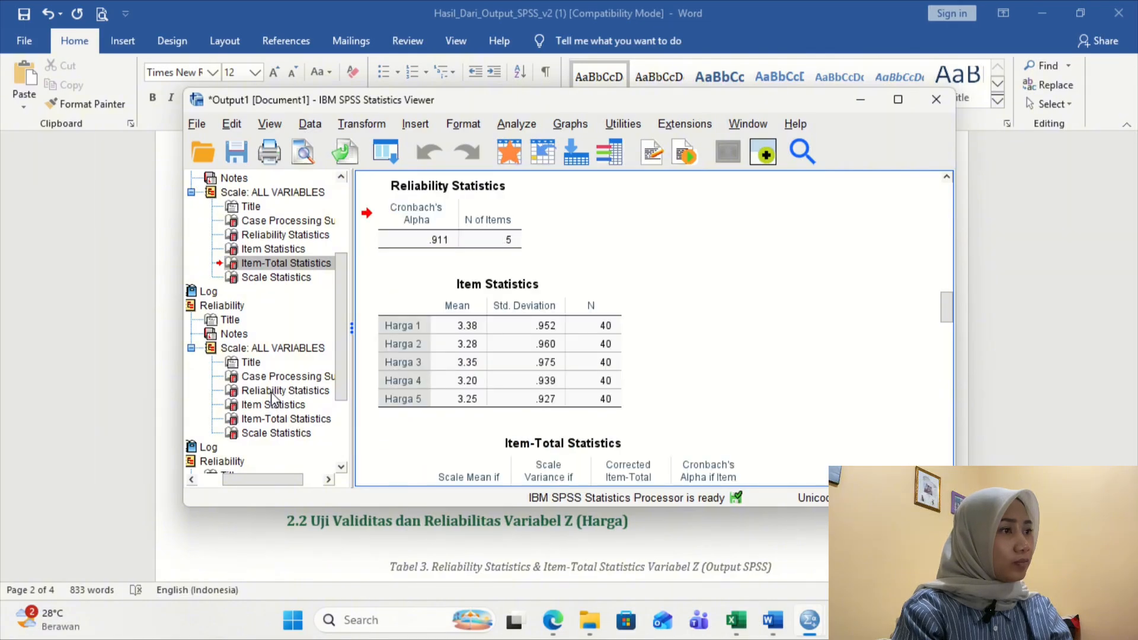
click(468, 232)
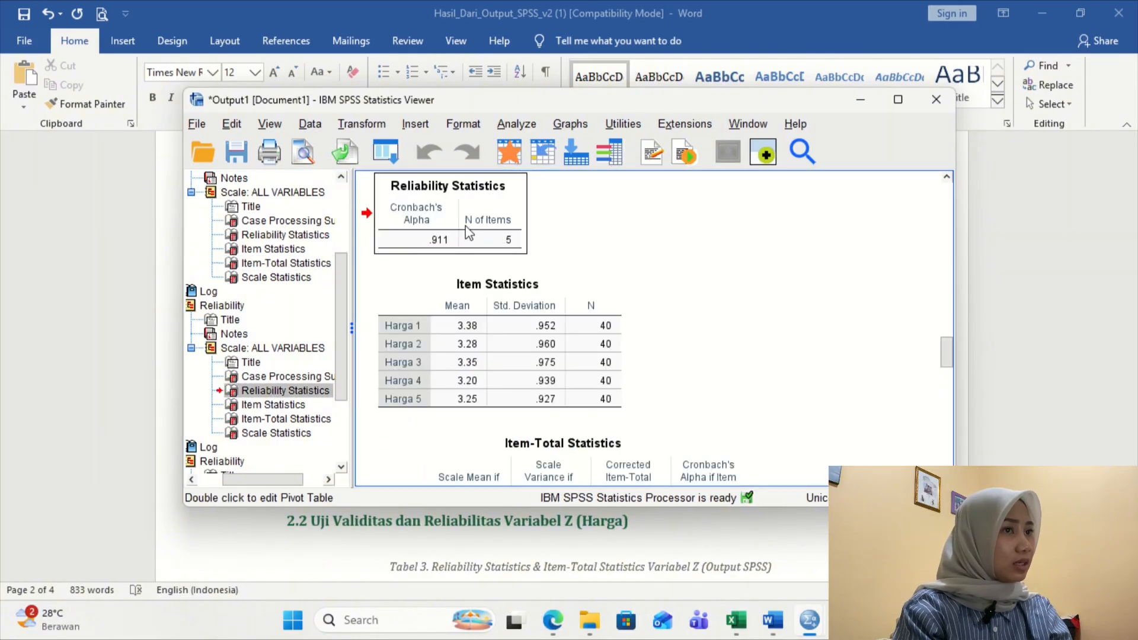
right_click(468, 232)
click(483, 262)
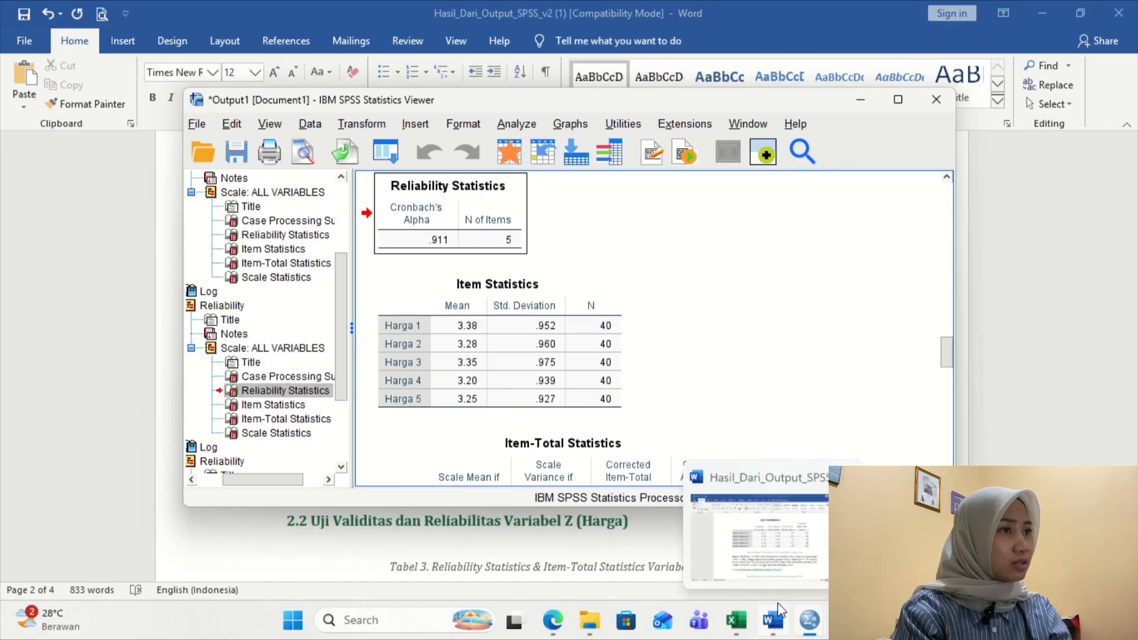
Return to the Word report and paste the Harga Reliability Statistics table under heading 2.2, above the Tabel 3 caption.
click(774, 629)
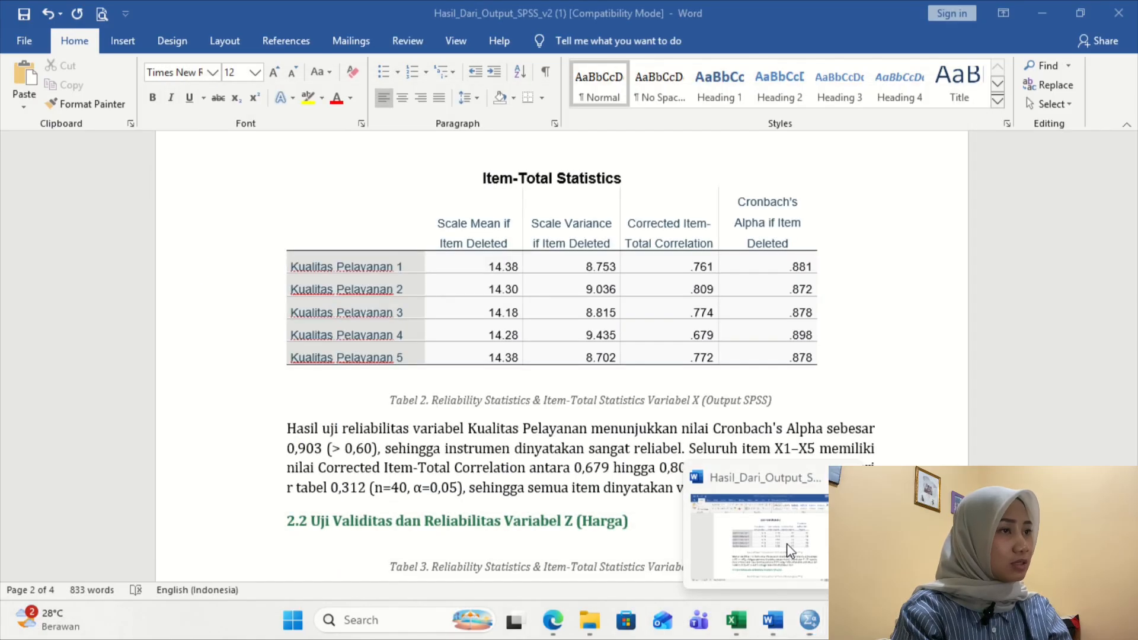
click(648, 542)
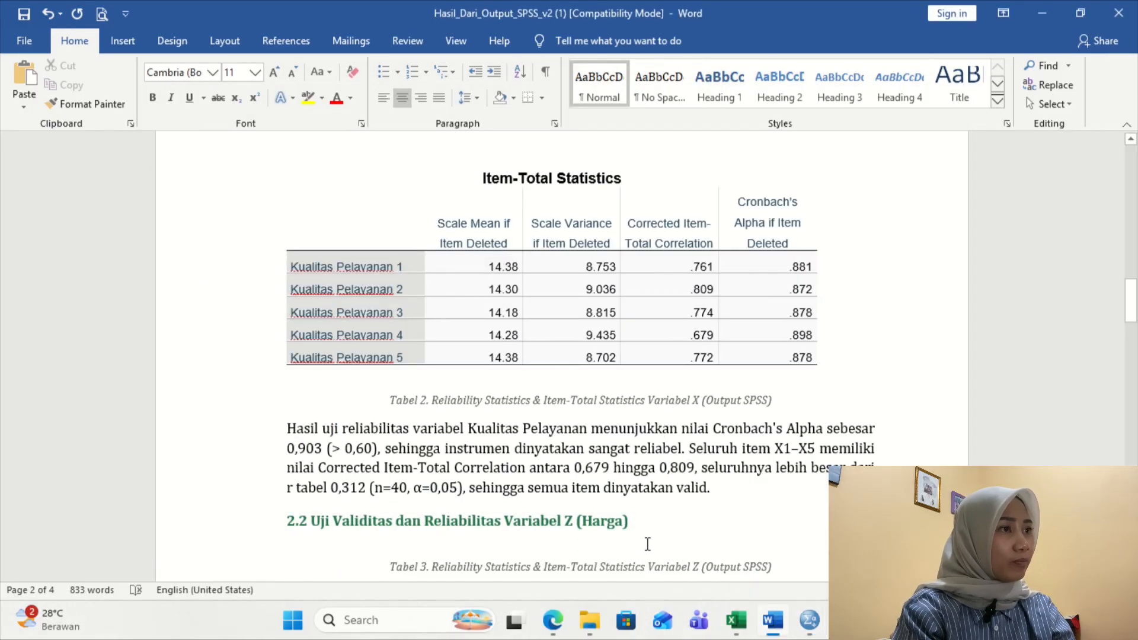
key(ctrl+v)
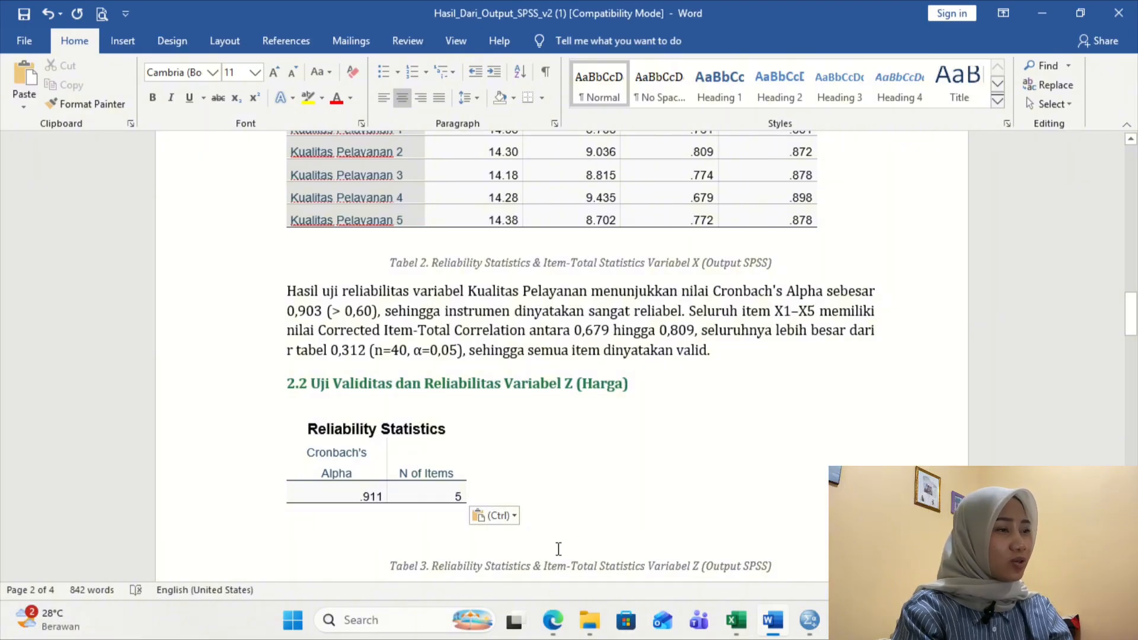
Copy the Item-Total Statistics table of the Harga analysis from the SPSS output viewer and switch back to the Word report.
mouse_move(810, 620)
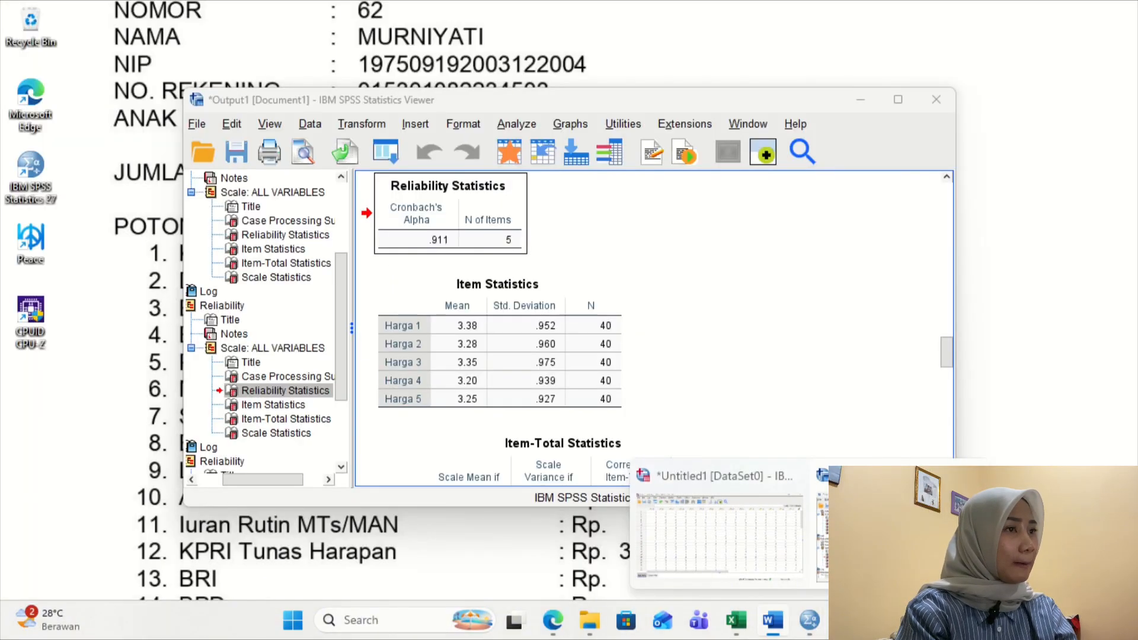
click(895, 533)
click(548, 455)
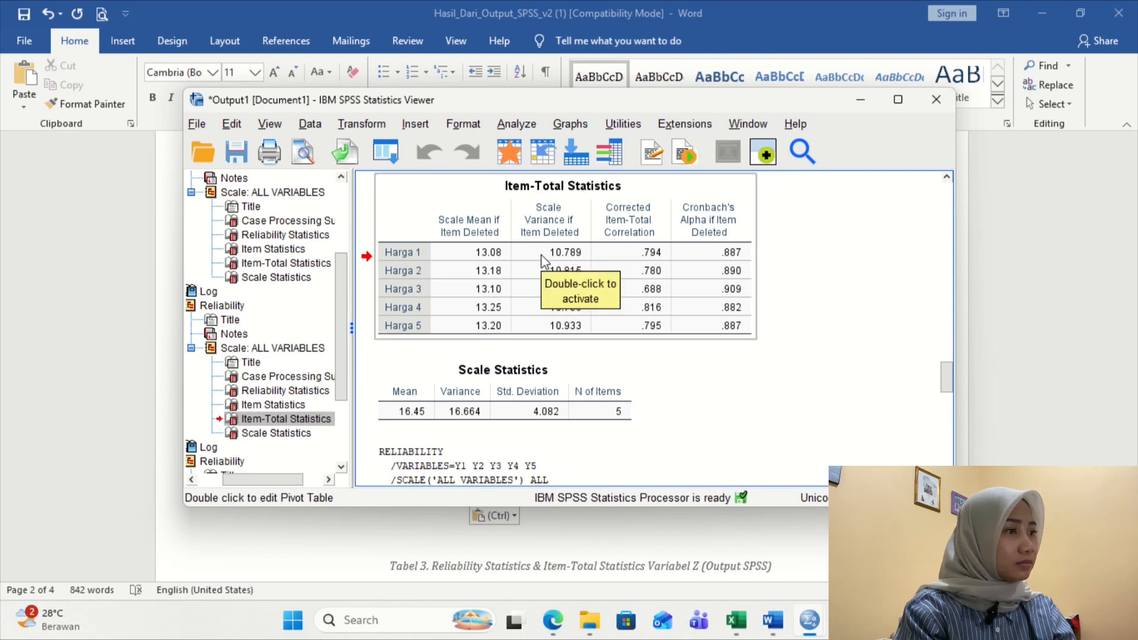
click(532, 277)
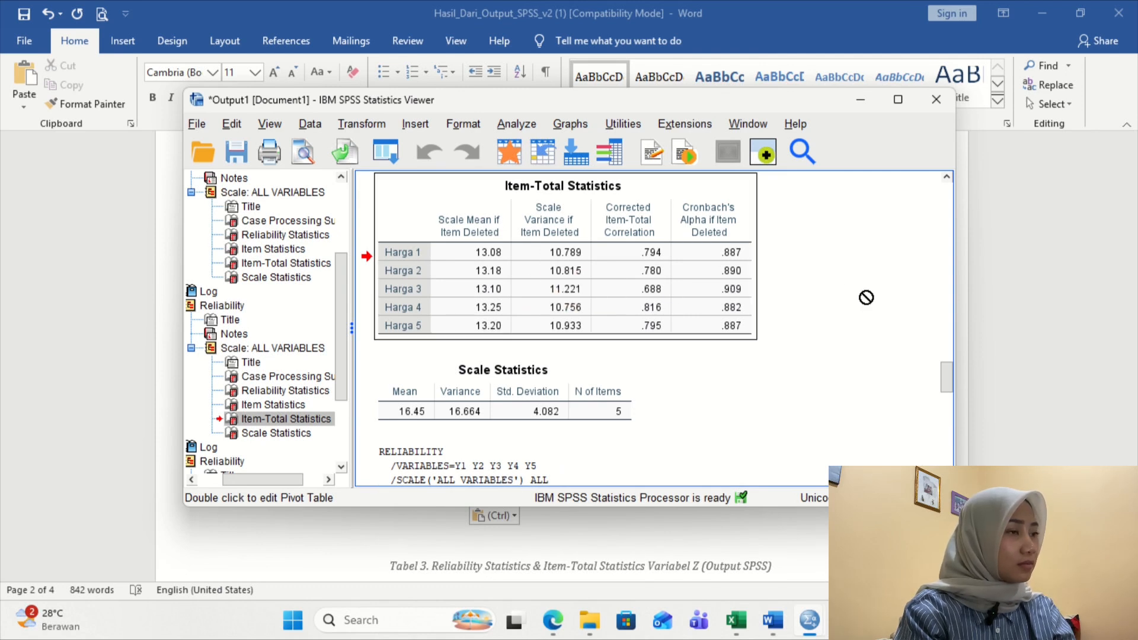
click(946, 178)
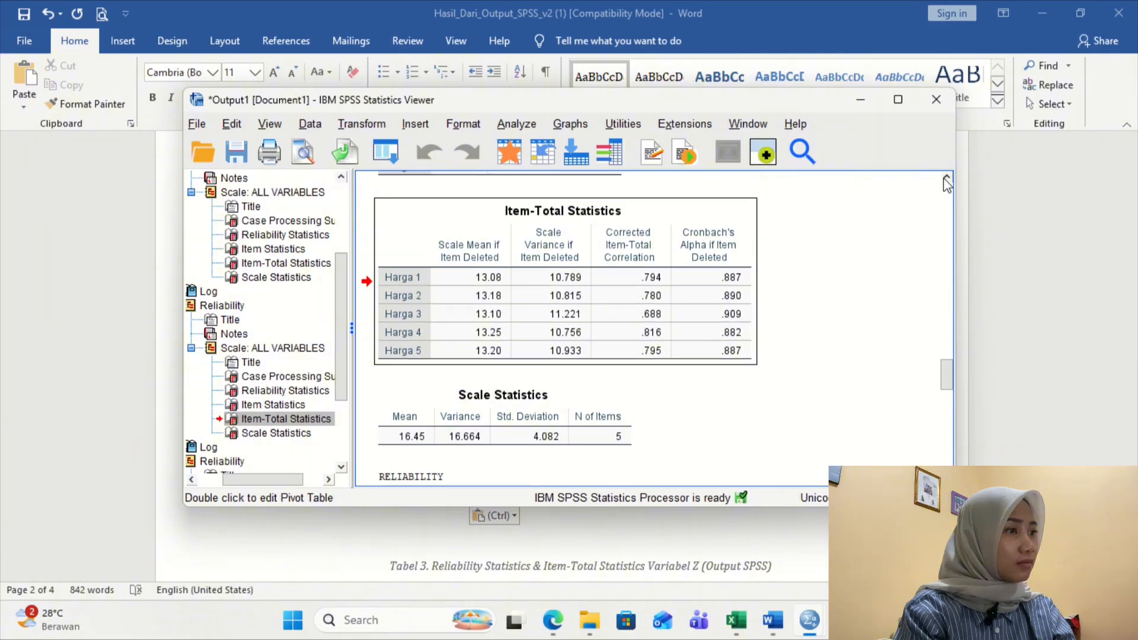
click(945, 177)
click(946, 178)
click(945, 177)
click(946, 177)
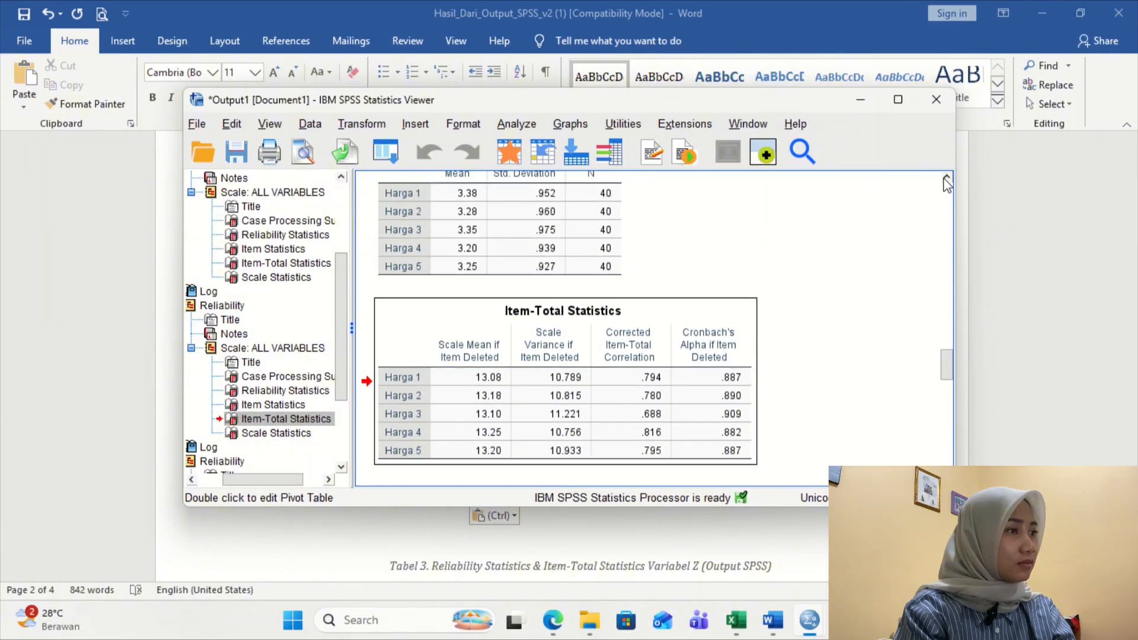
right_click(621, 400)
click(640, 440)
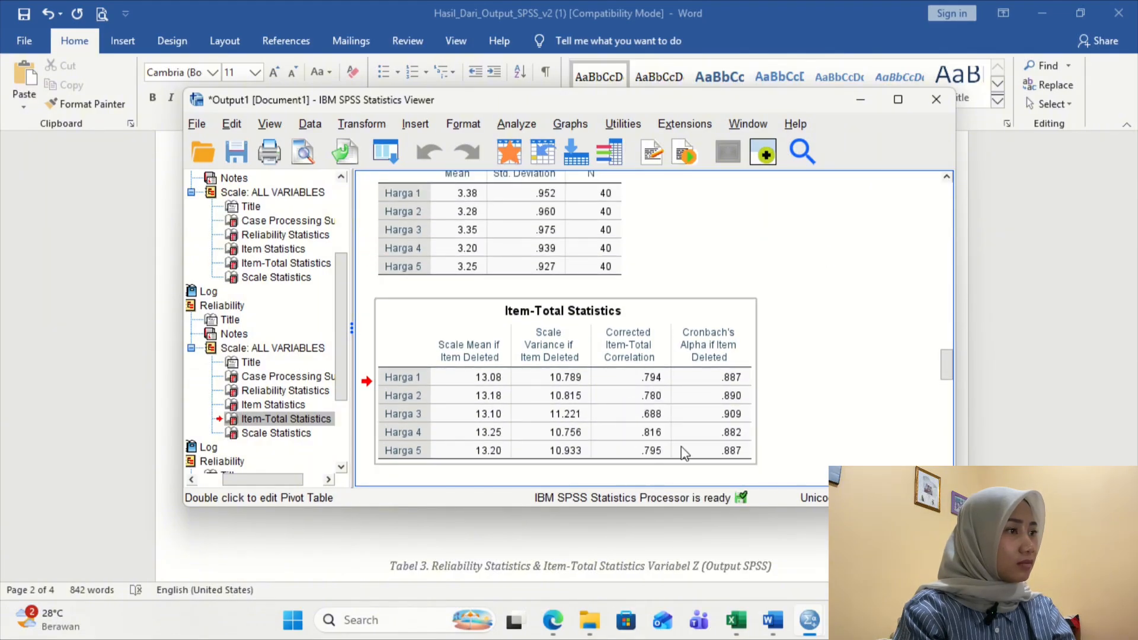
mouse_move(772, 619)
click(793, 550)
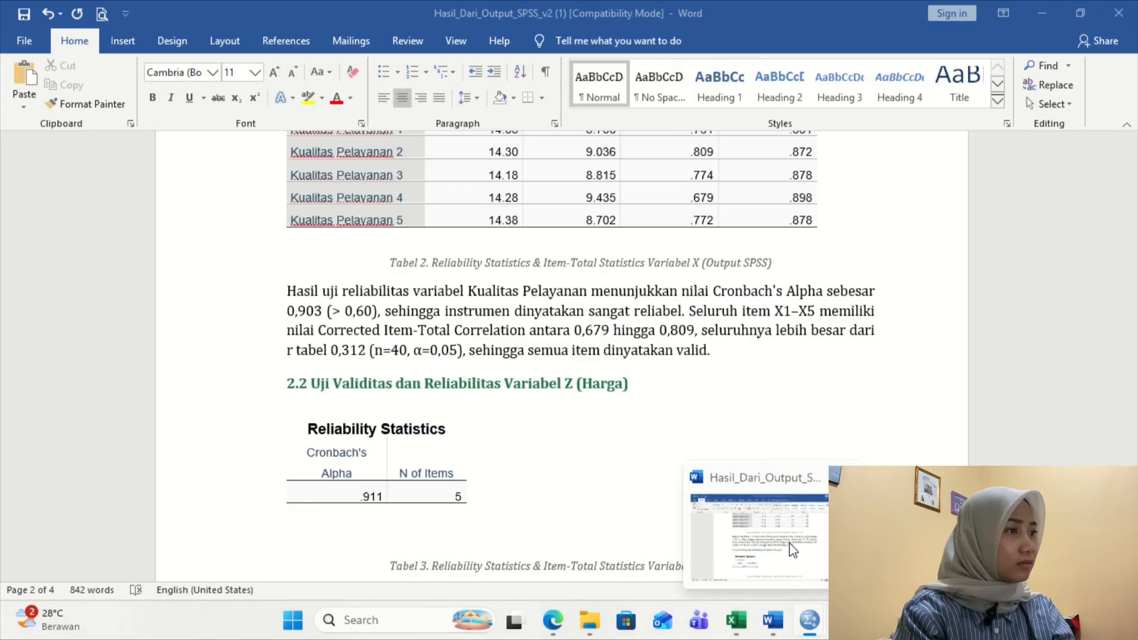
Paste the Harga Item-Total Statistics table below the Reliability Statistics table in section 2.2 and check how it falls across the pages.
click(346, 522)
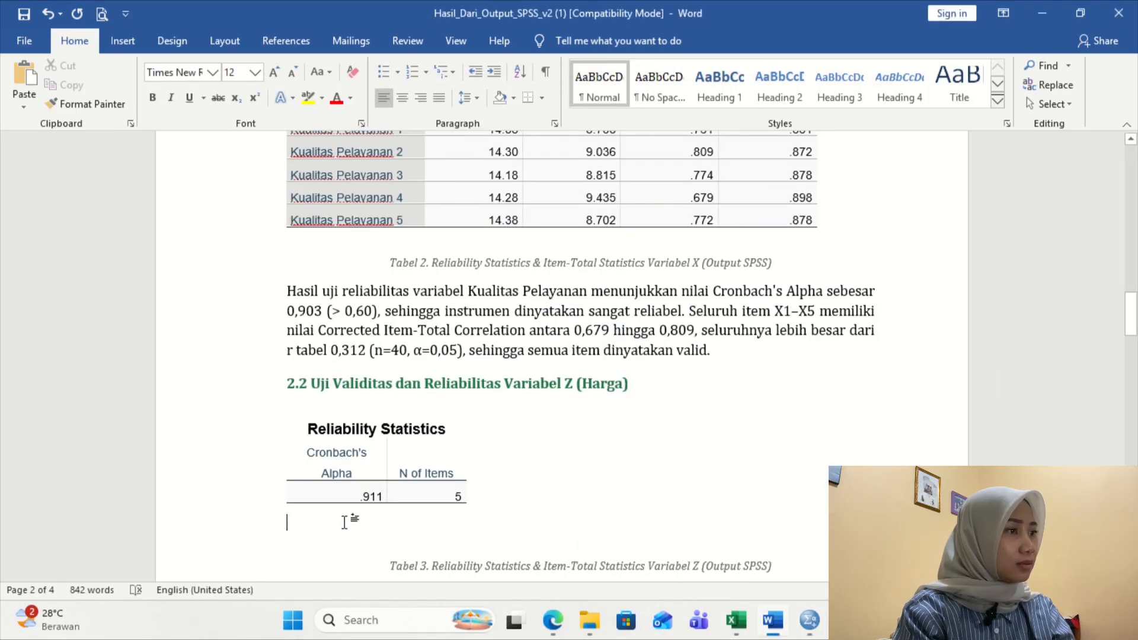
key(ctrl+v)
scroll(508, 464, up, 3)
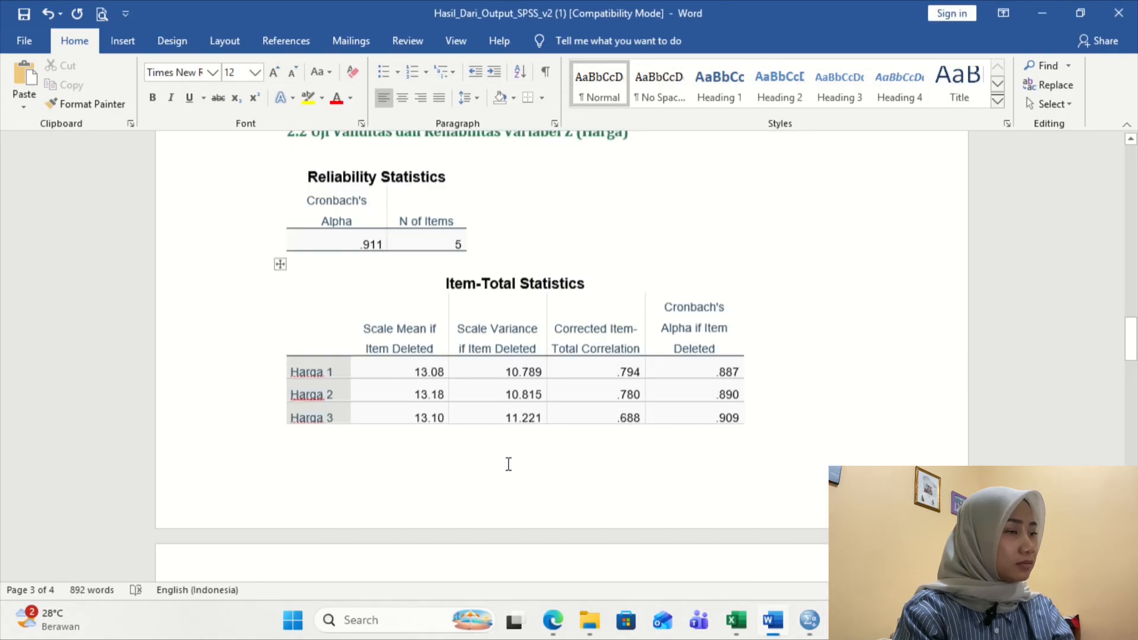
scroll(508, 464, up, 1)
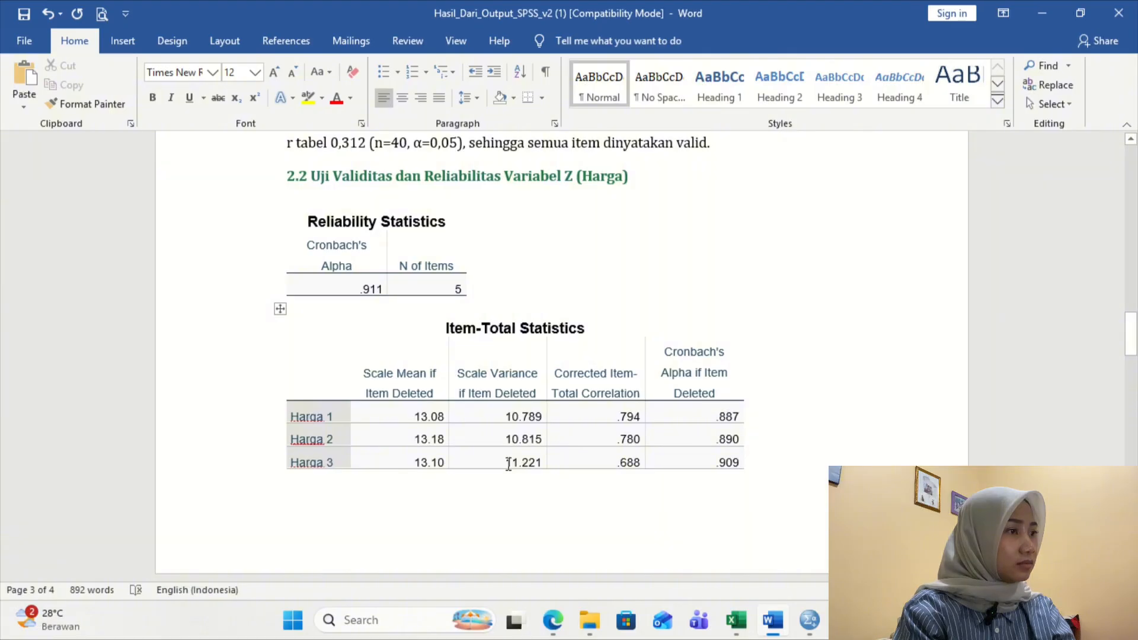
scroll(508, 464, down, 5)
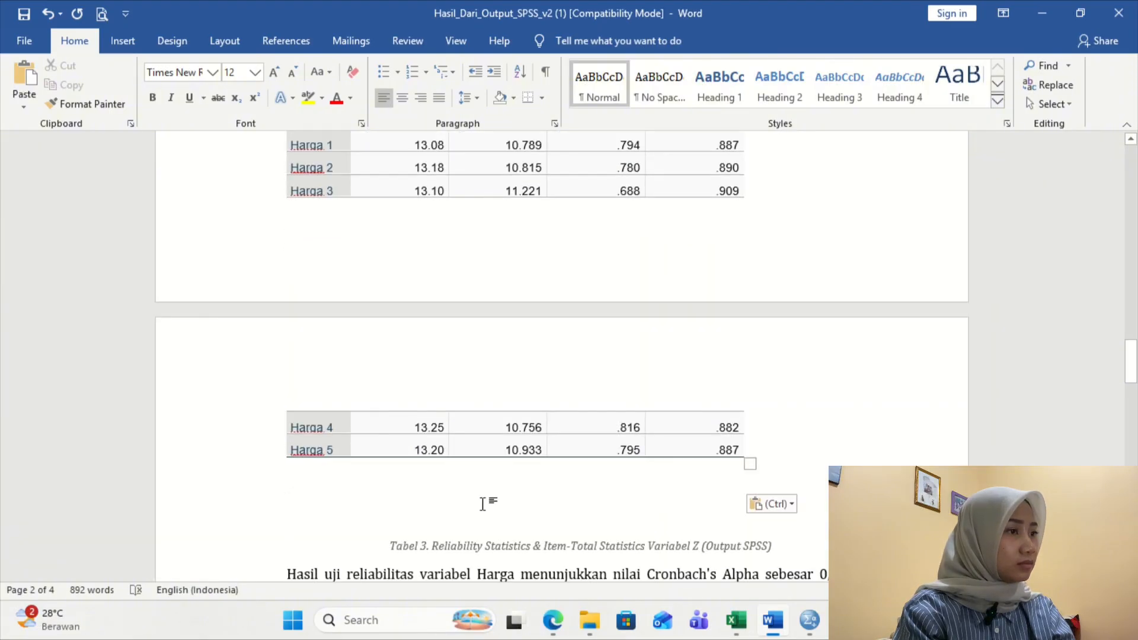
Delete the extra blank lines between the pasted Harga Item-Total Statistics table and the Tabel 3 caption.
click(482, 504)
key(BackSpace)
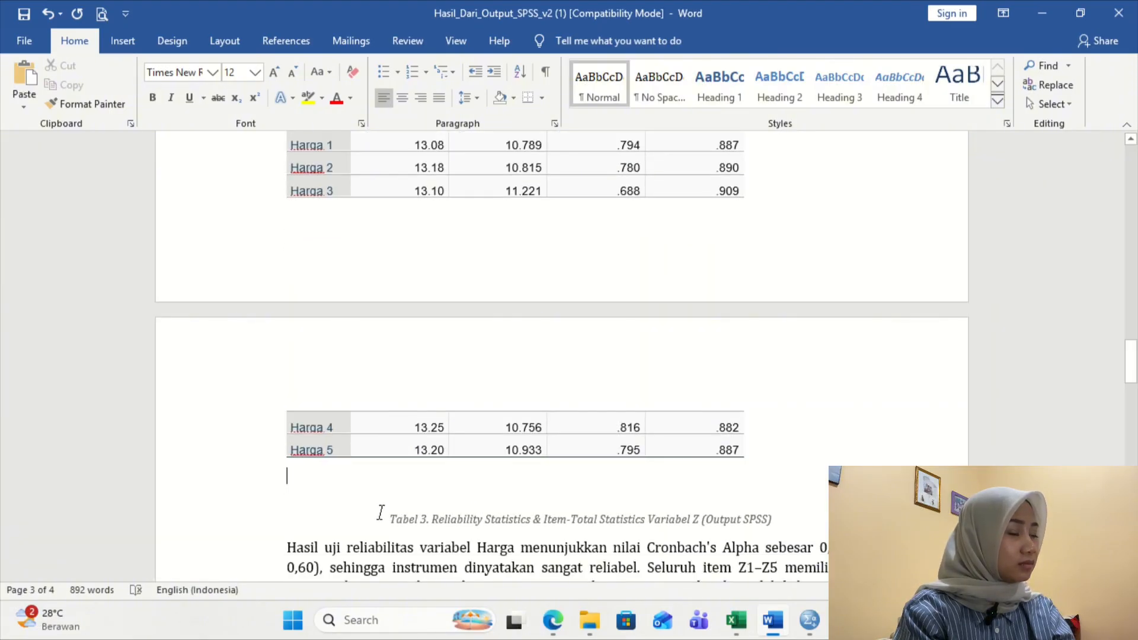
click(380, 512)
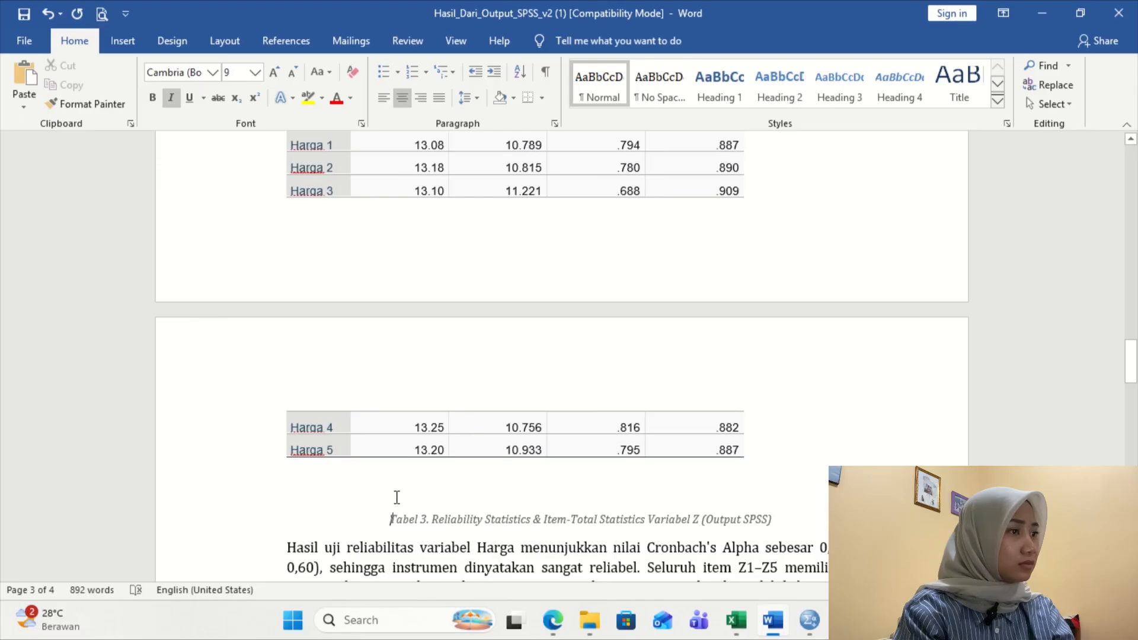
key(Up)
key(BackSpace)
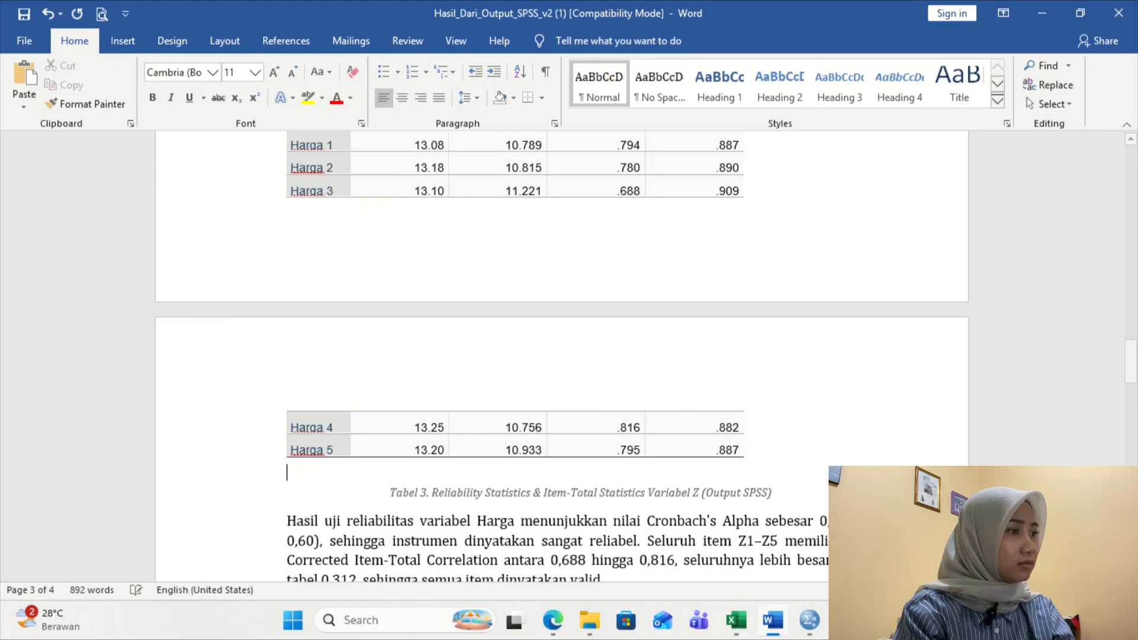
scroll(468, 510, down, 1)
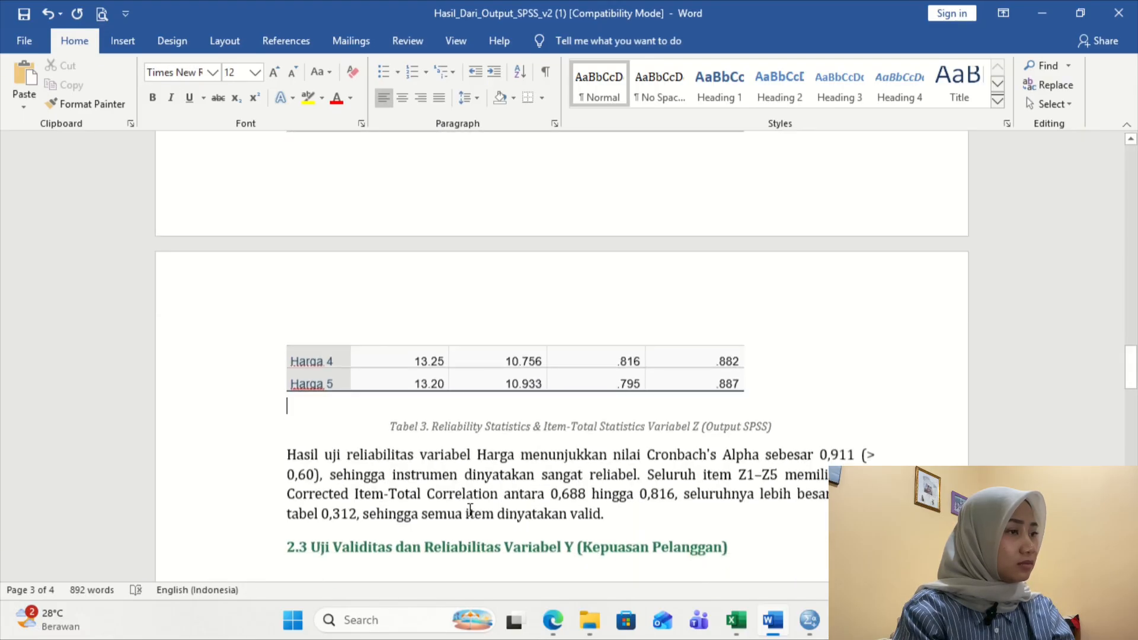
scroll(470, 510, up, 1)
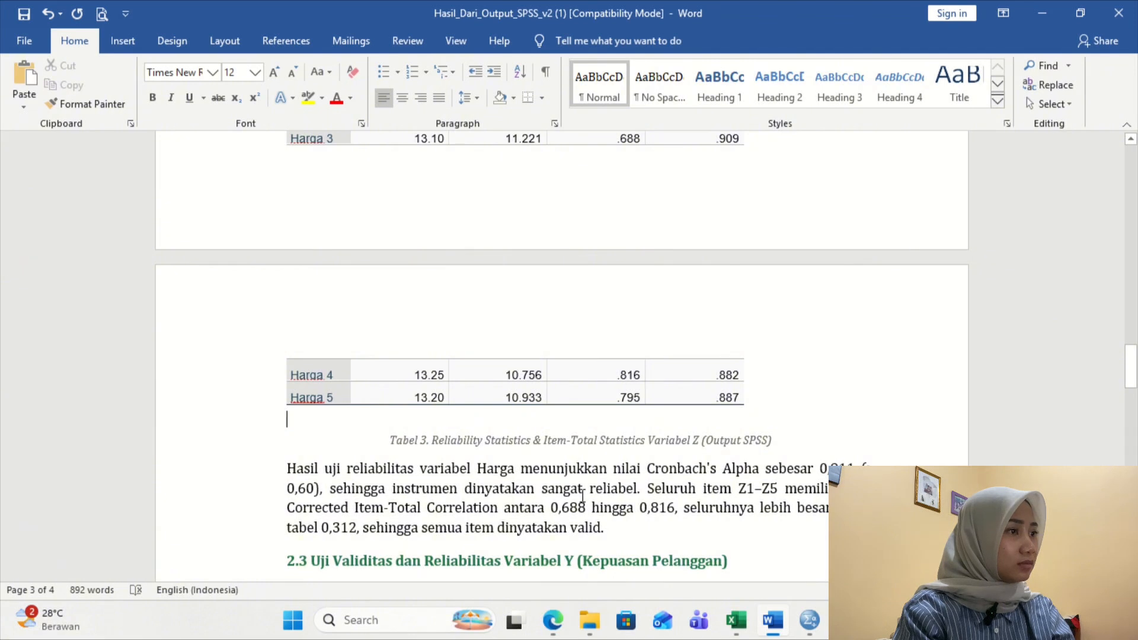
scroll(583, 496, up, 6)
scroll(581, 497, down, 5)
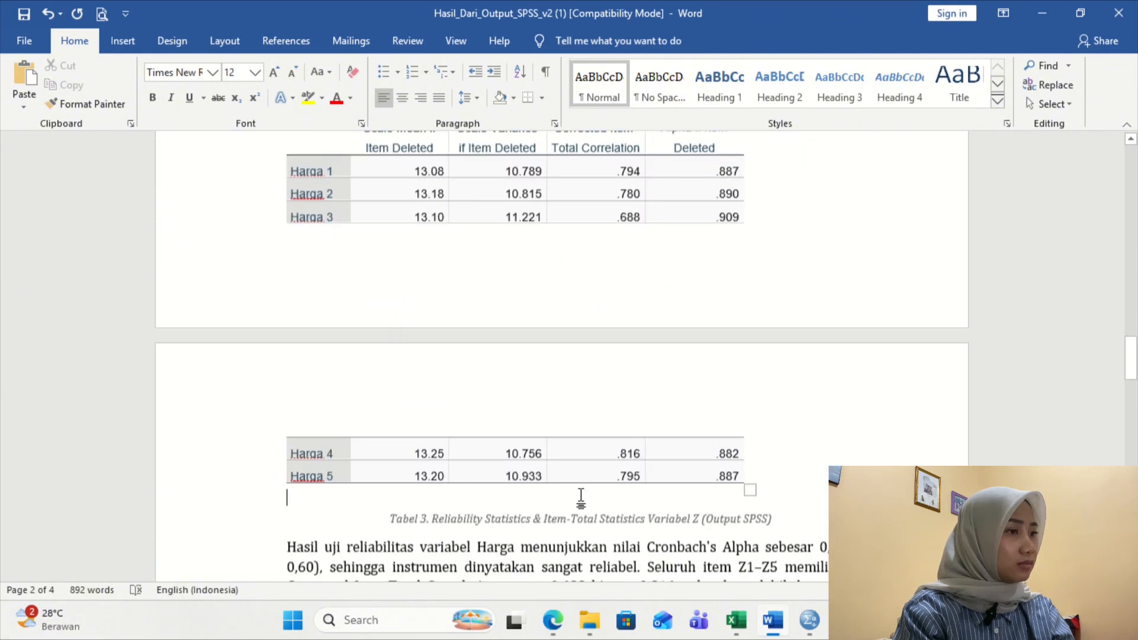
scroll(581, 497, down, 1)
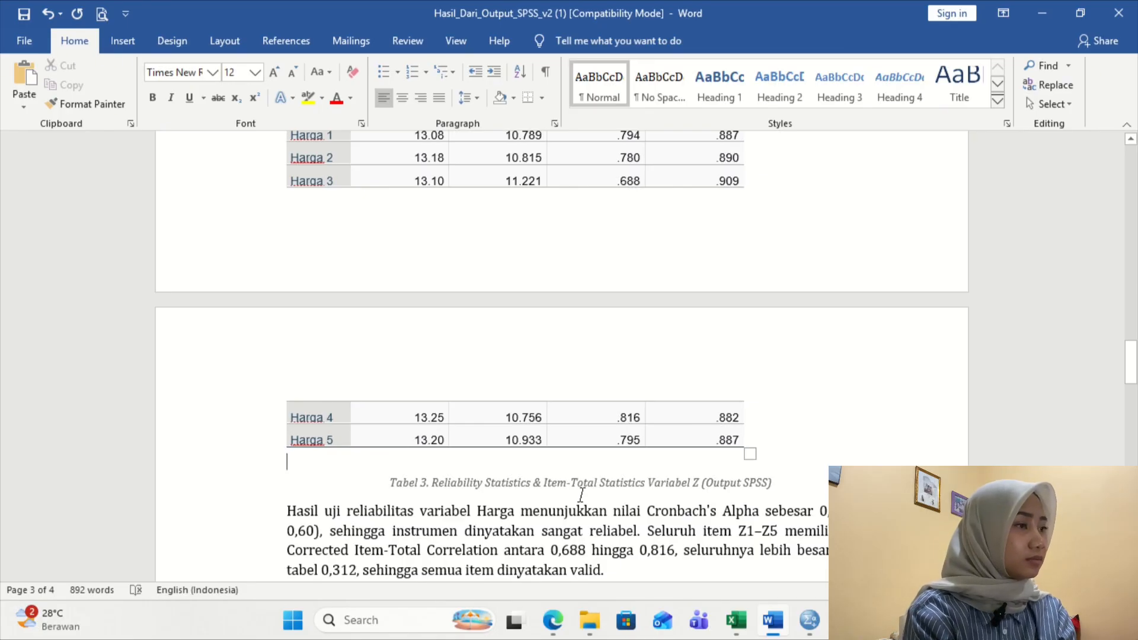
scroll(581, 494, down, 2)
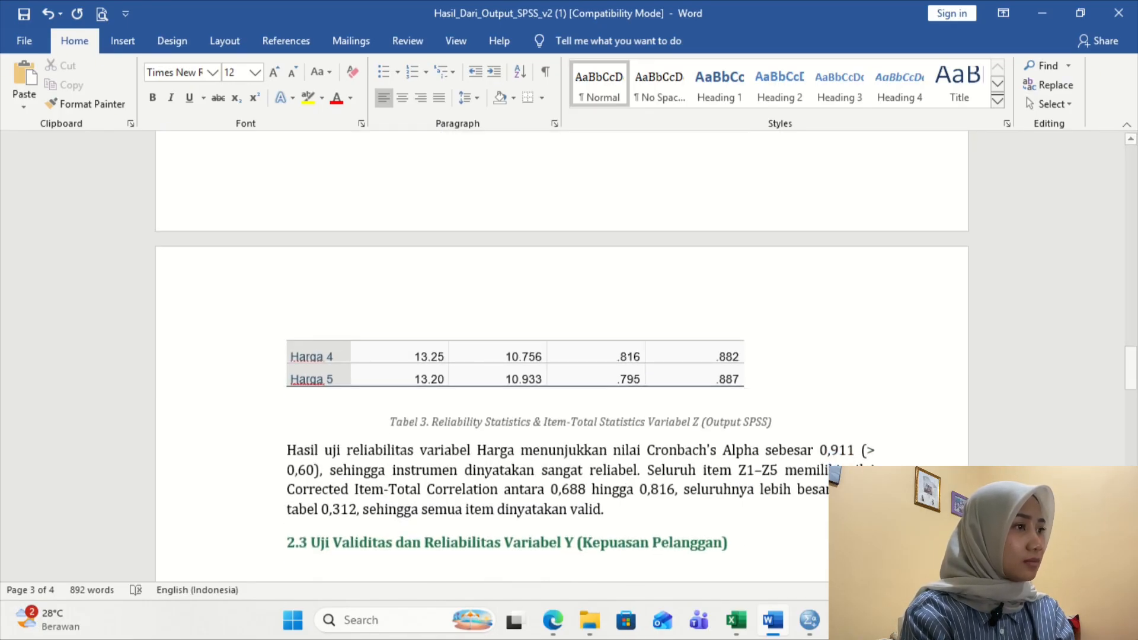
Switch to the SPSS output viewer and copy the Reliability Statistics table from the last Reliability analysis, for Kepuasan Pelanggan.
mouse_move(782, 620)
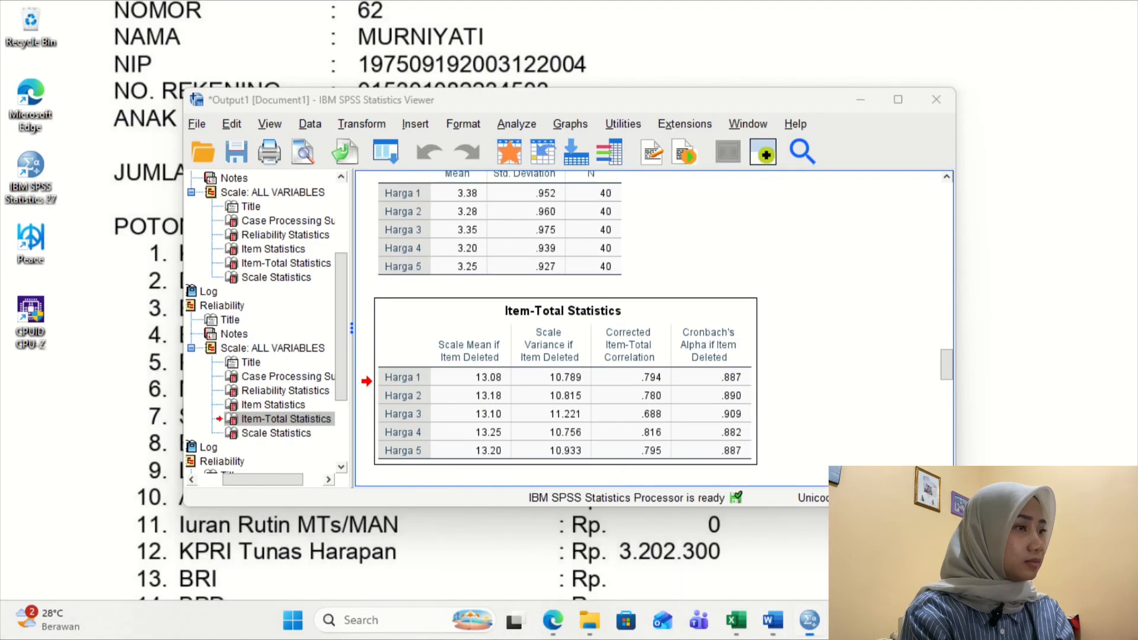
click(880, 537)
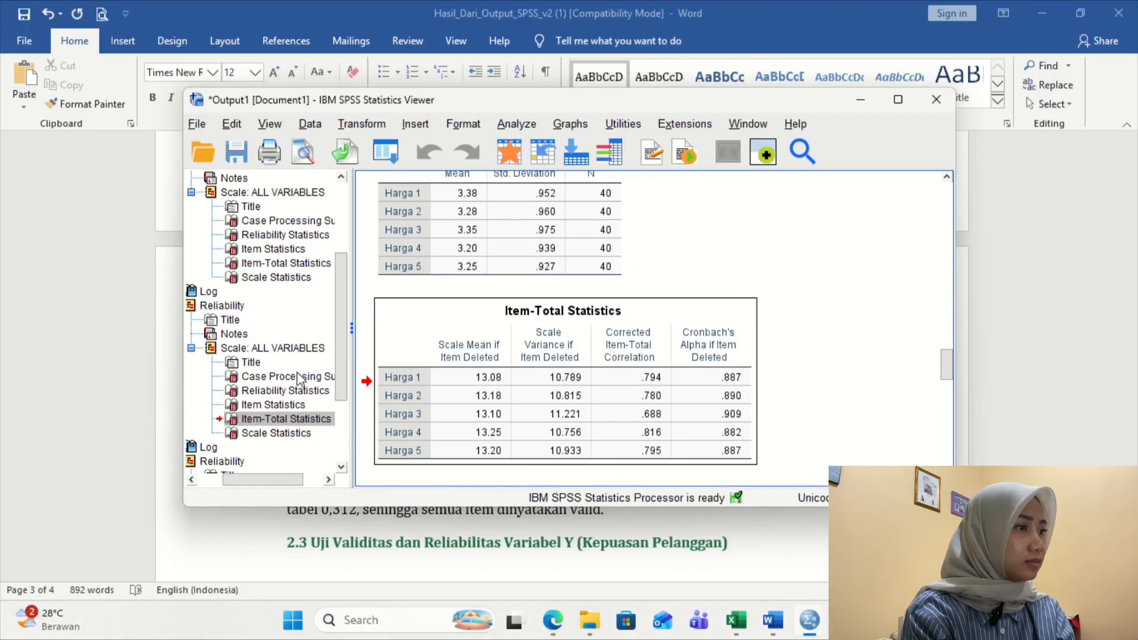
scroll(254, 382, down, 3)
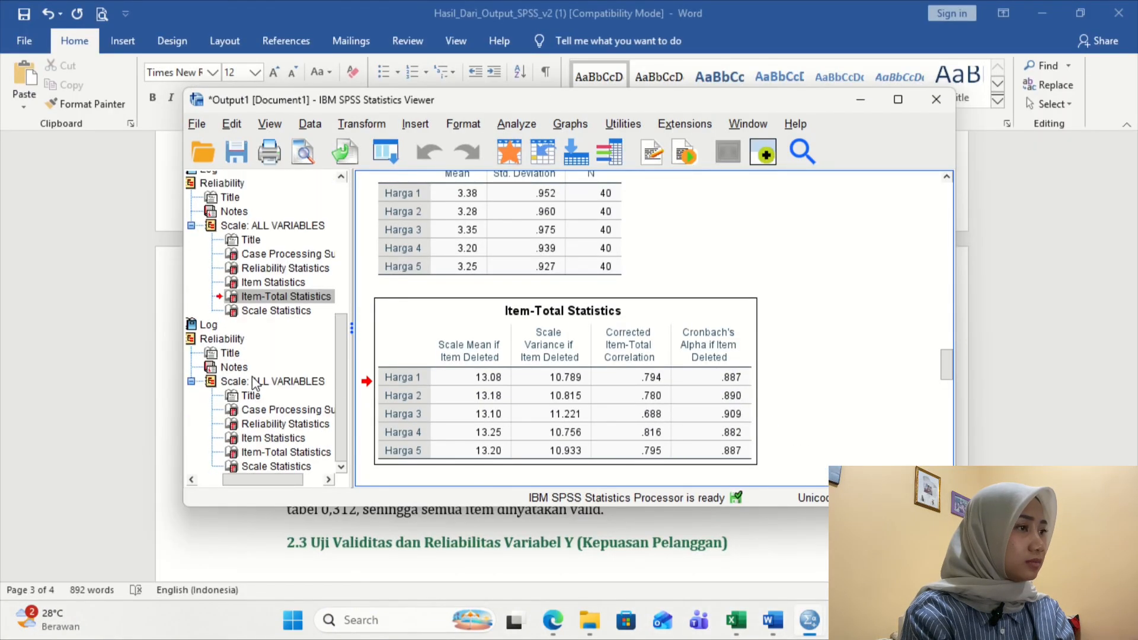
click(267, 424)
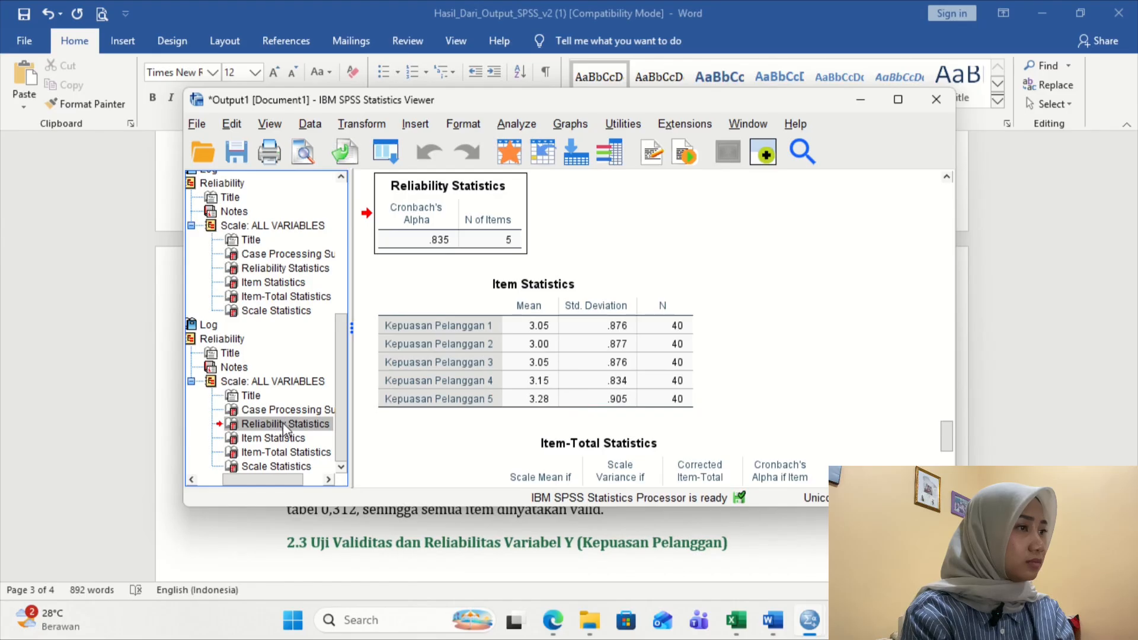
click(472, 221)
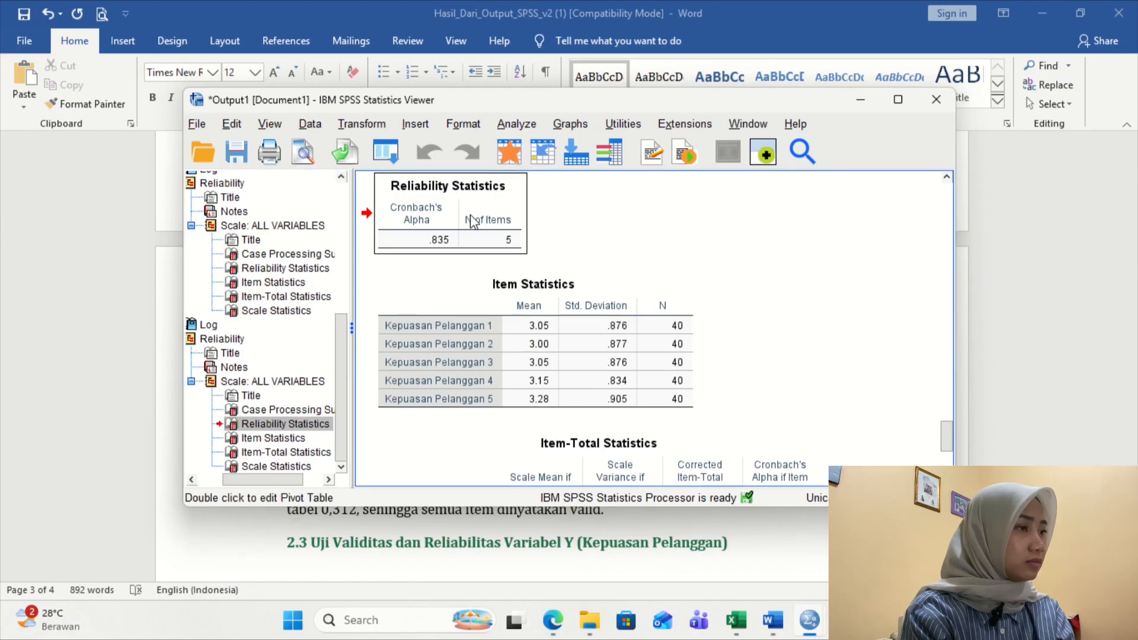
right_click(473, 221)
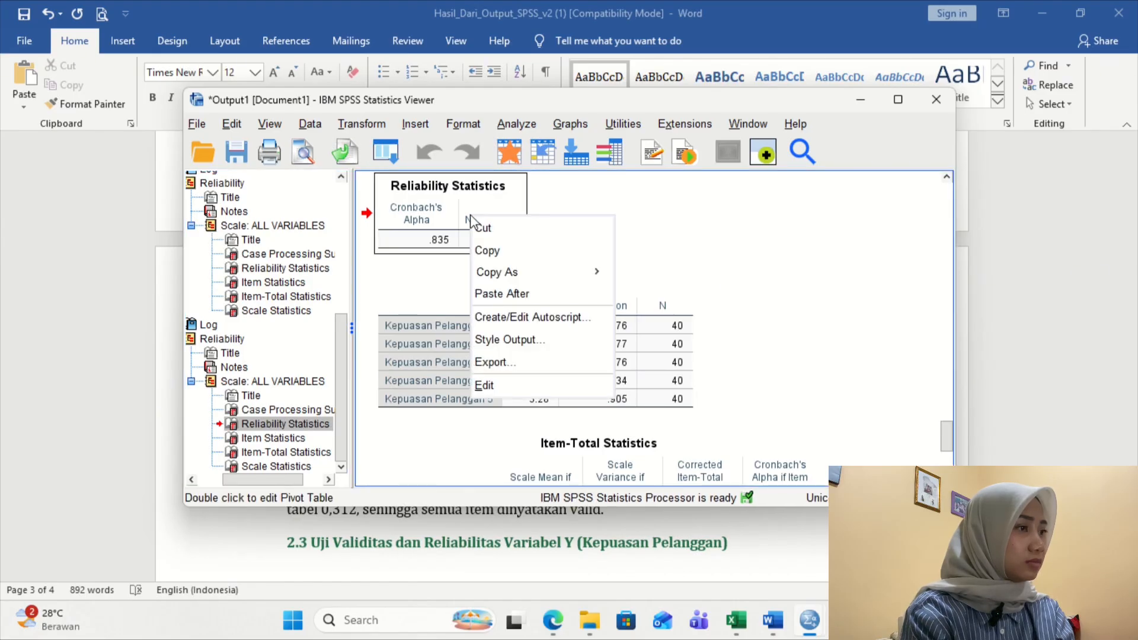
click(507, 252)
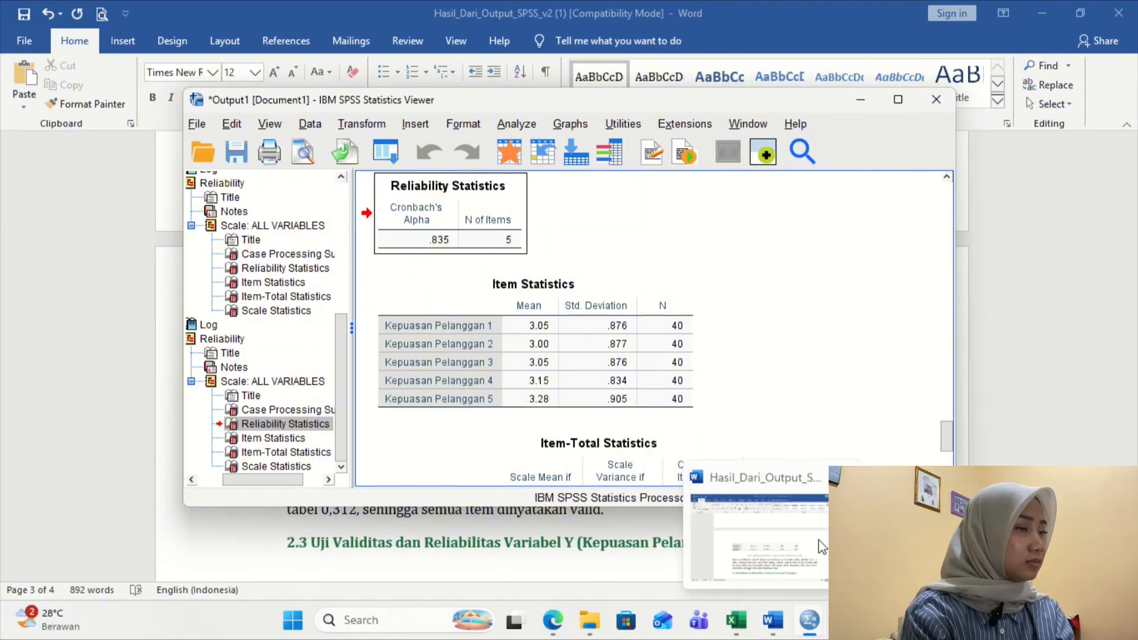
Switch to the Word report and paste the copied Reliability Statistics table under heading 2.3, above the Tabel 4 caption.
click(772, 620)
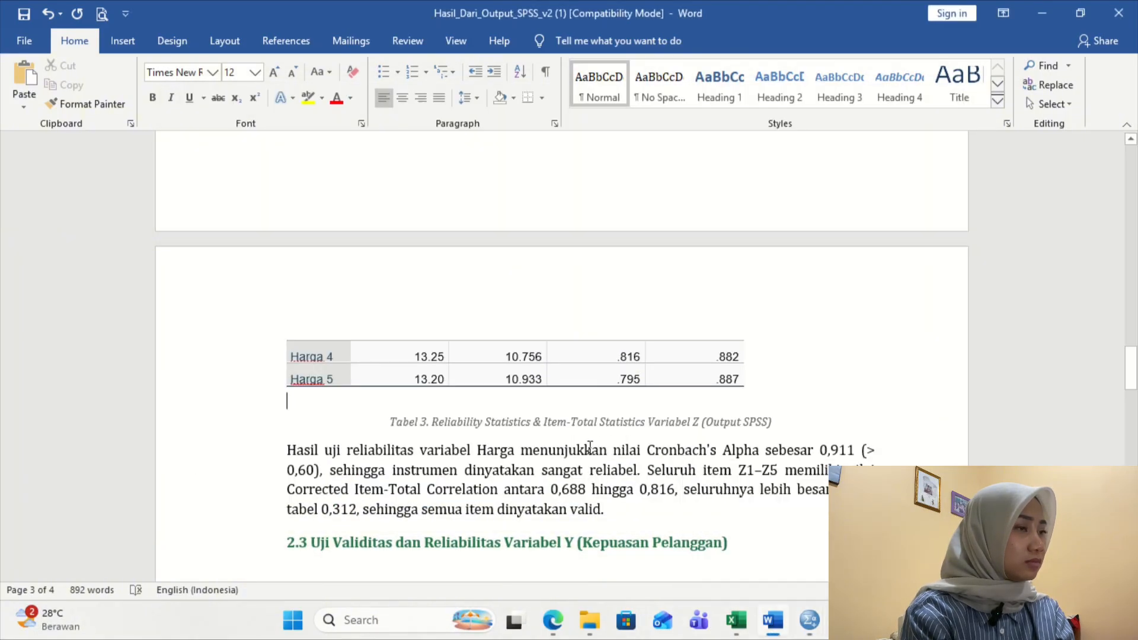
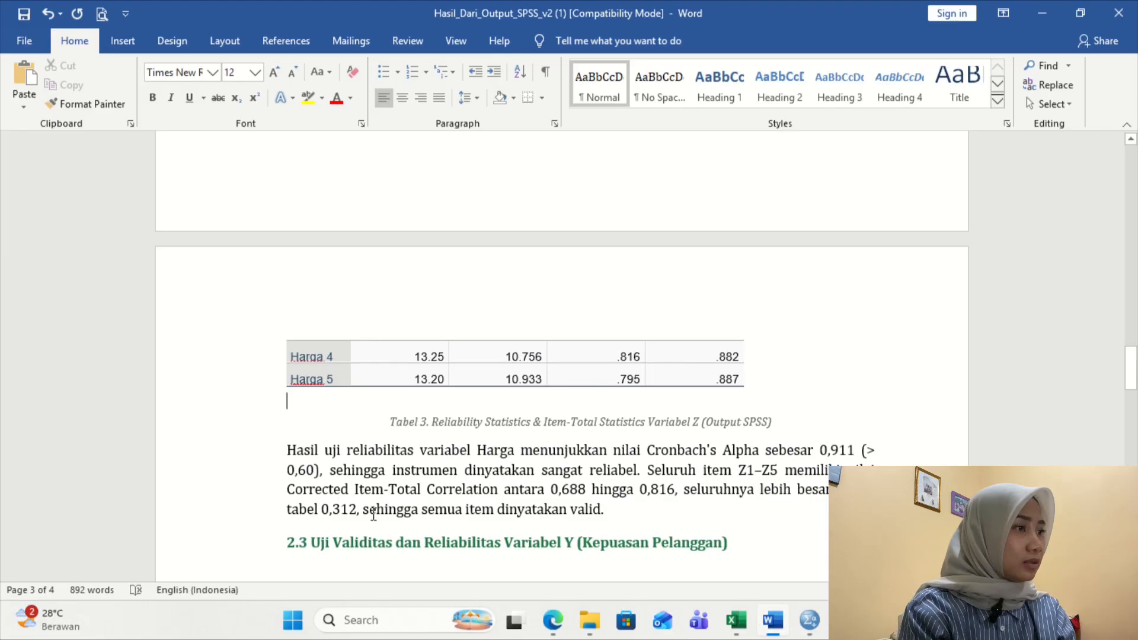
scroll(374, 517, down, 3)
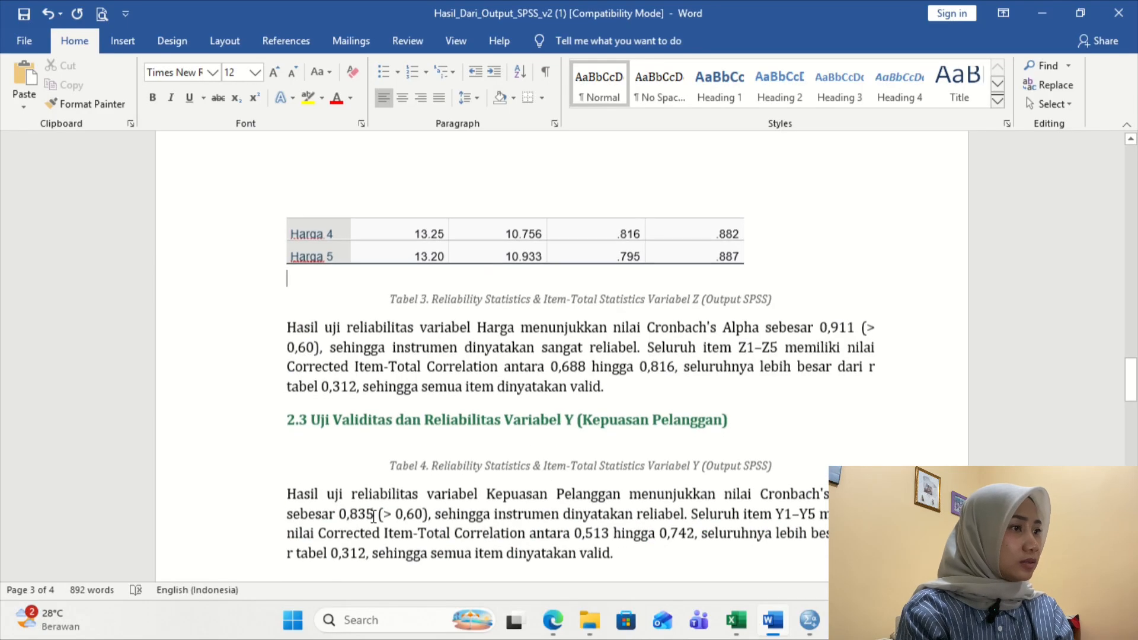
click(420, 453)
text(Reliability Statistics Cronbach's Alpha	N of Items .835	5)
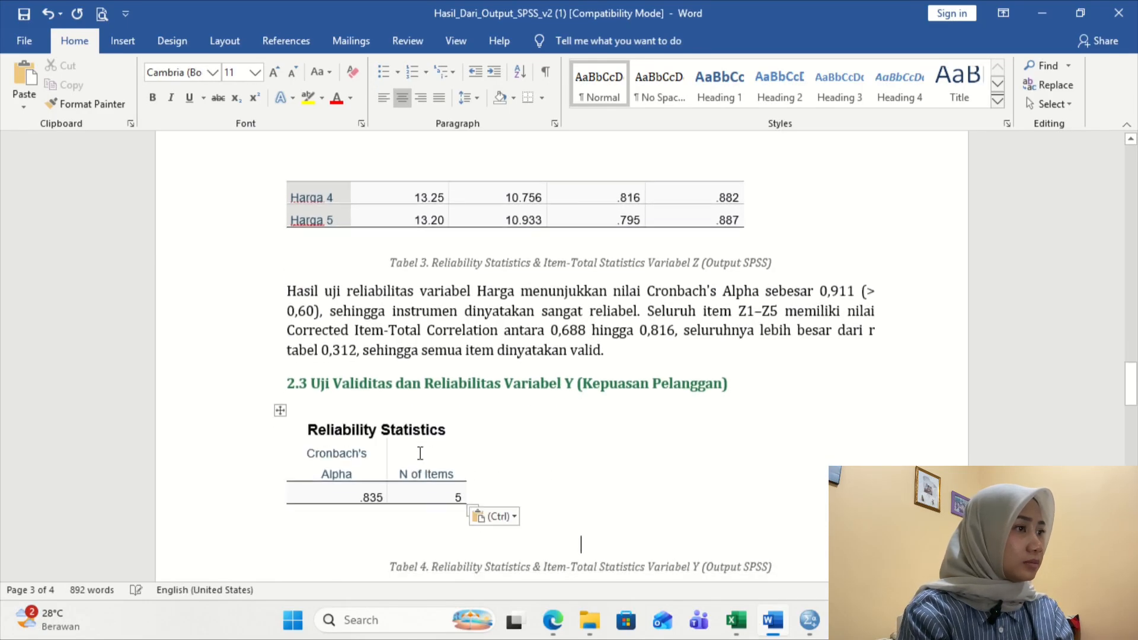
Return to the SPSS output viewer and copy the Item-Total Statistics table for the Kepuasan Pelanggan items.
mouse_move(806, 625)
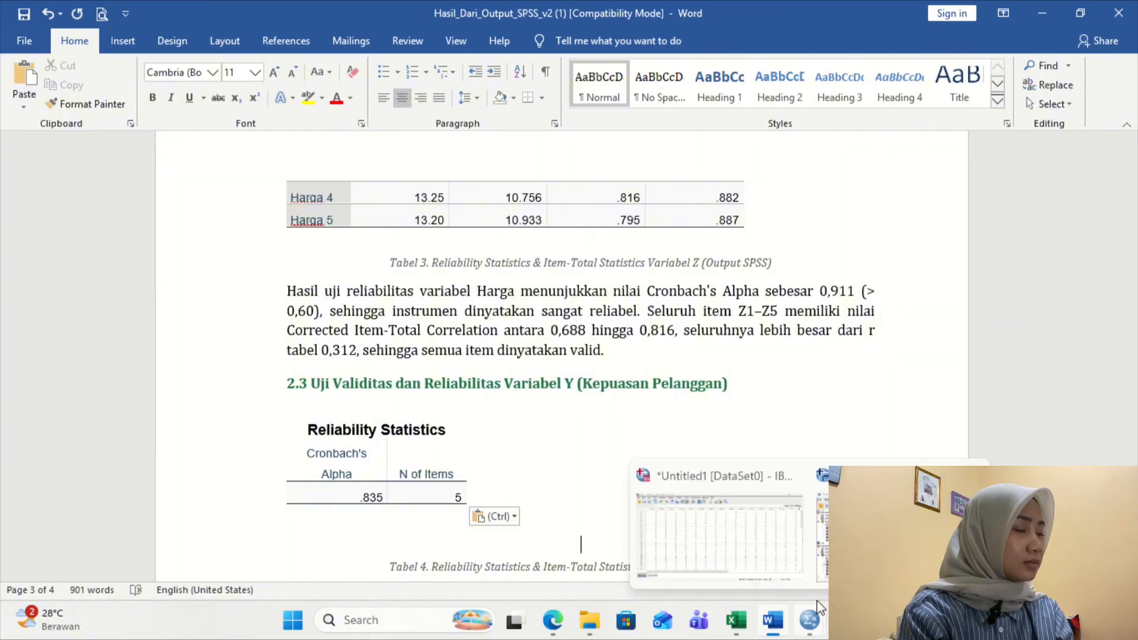
click(723, 527)
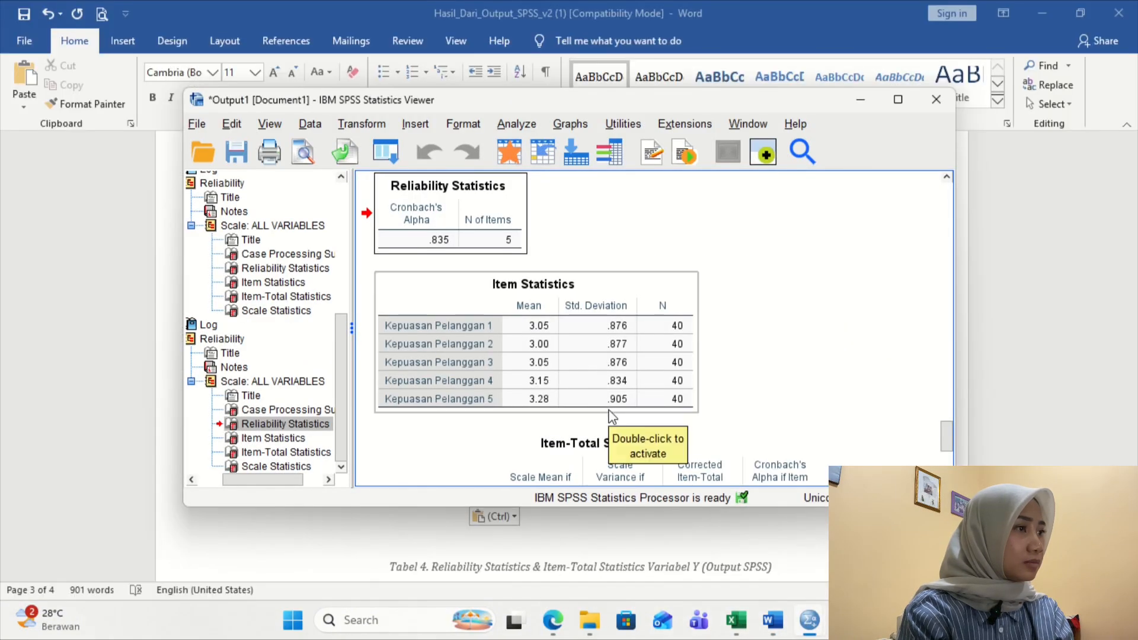
click(562, 462)
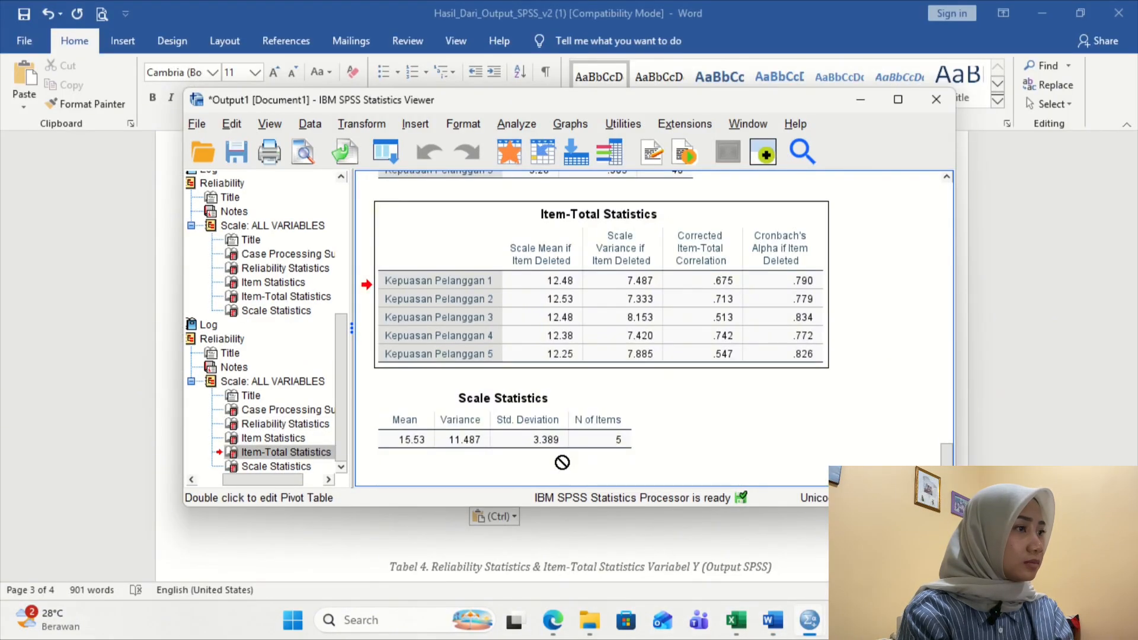
right_click(557, 319)
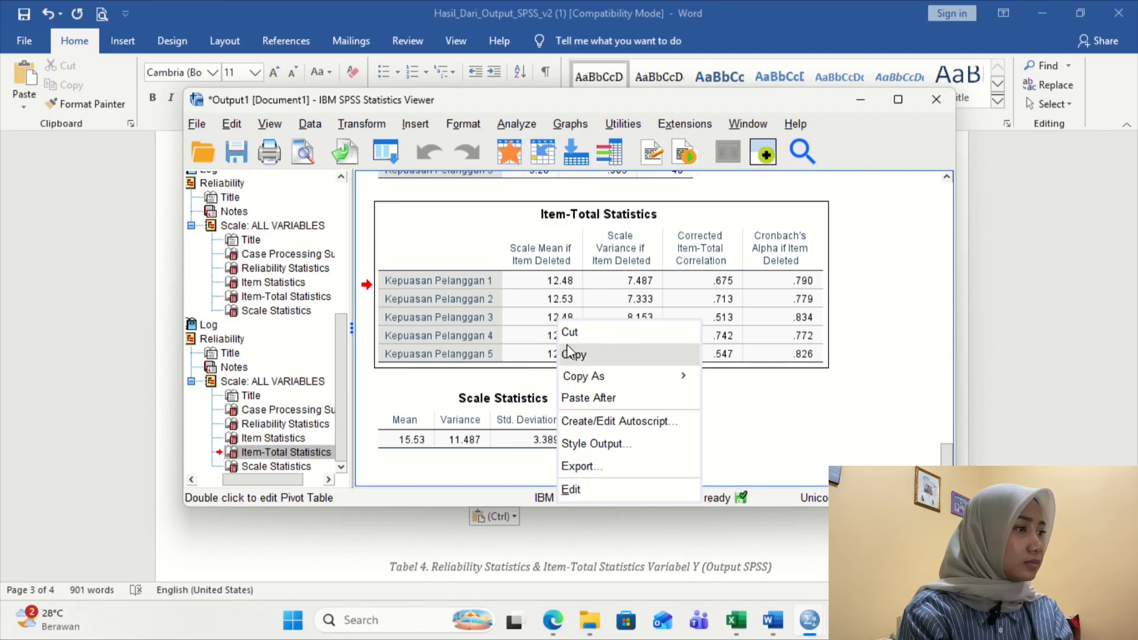
click(599, 357)
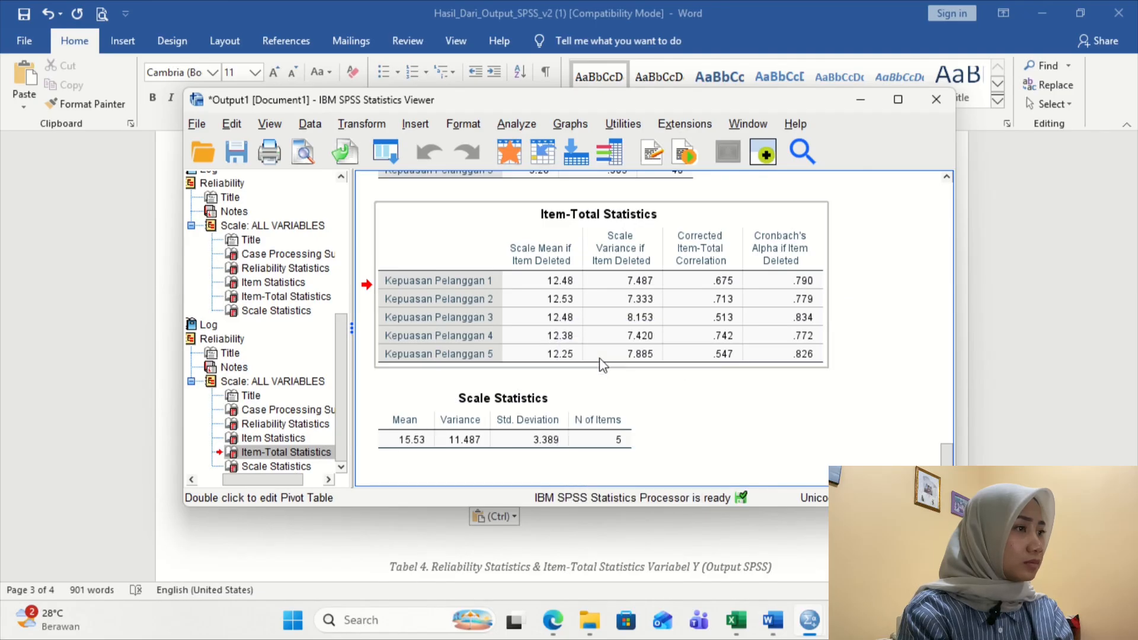
Switch back to the Word report and paste the Item-Total Statistics table below the Reliability Statistics table in section 2.3.
mouse_move(770, 620)
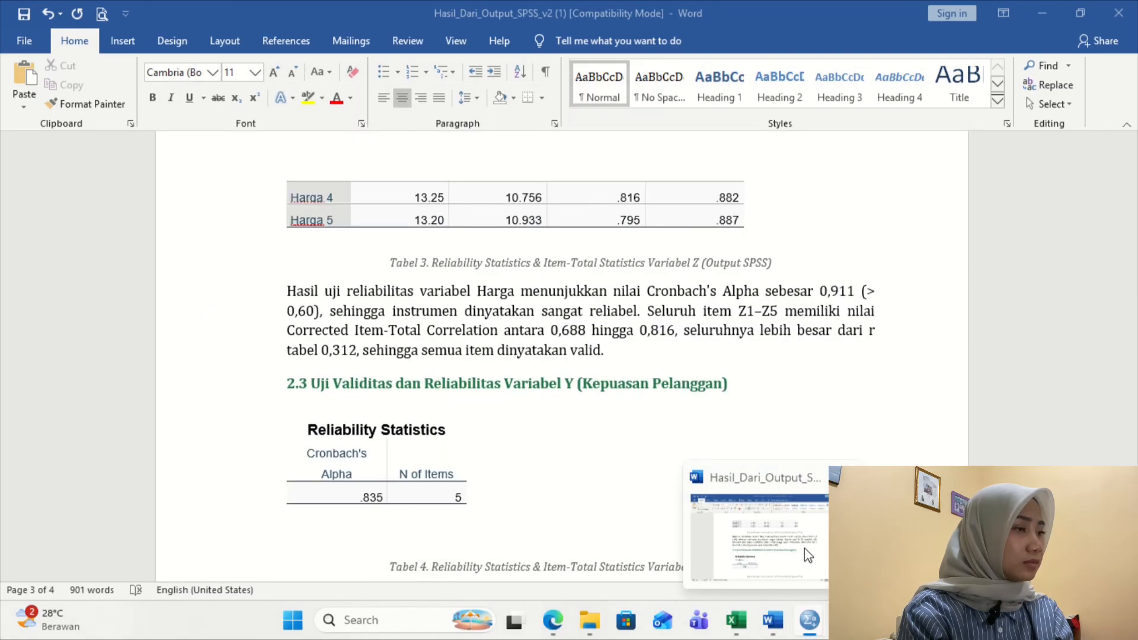
click(805, 549)
click(316, 519)
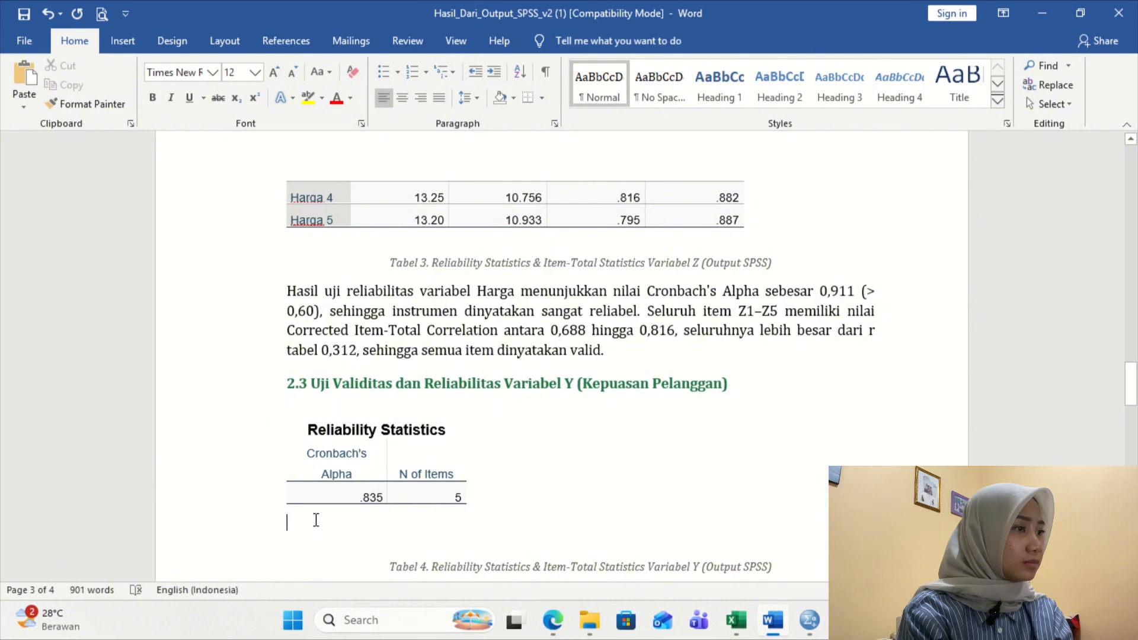
key(ctrl+v)
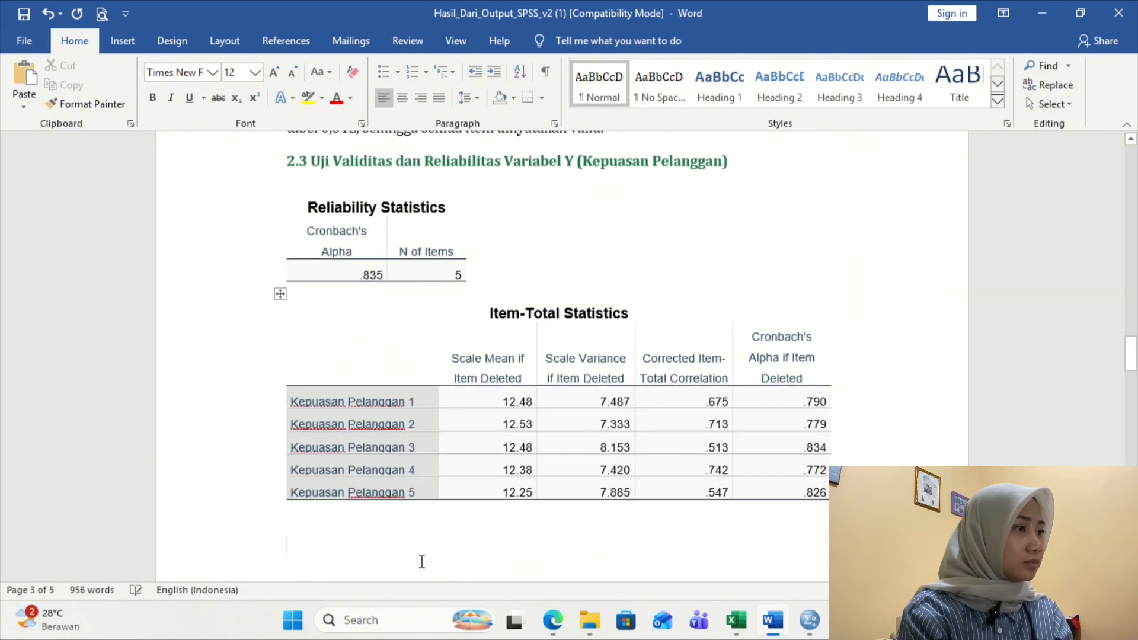
Remove the extra blank line between the pasted Item-Total Statistics table and the Tabel 4 caption.
click(346, 553)
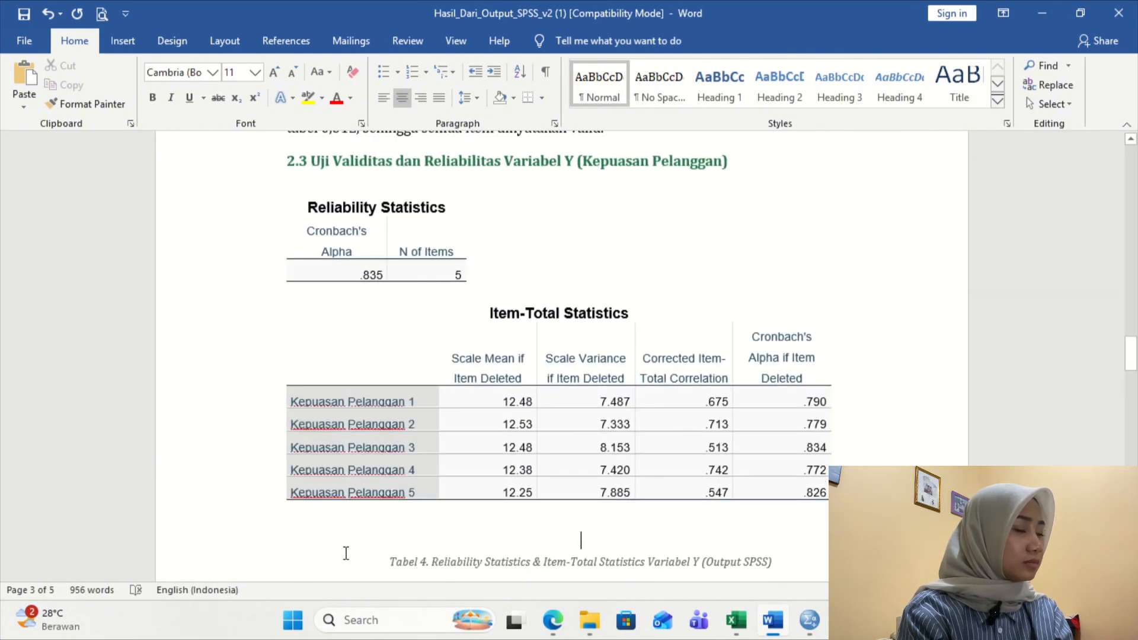
key(BackSpace)
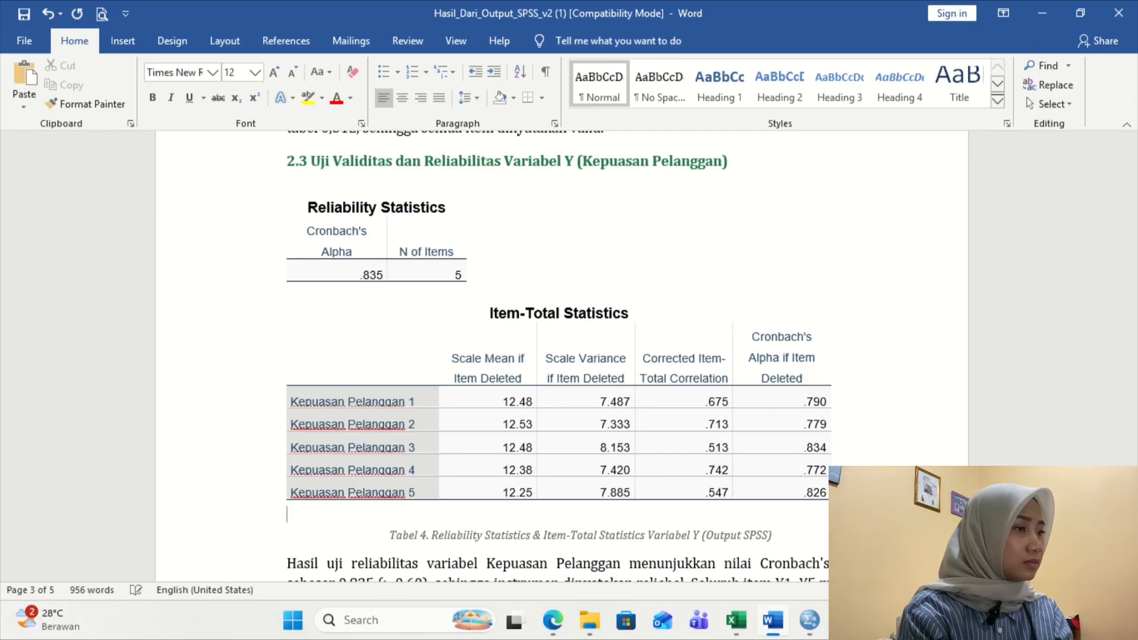
scroll(479, 428, down, 2)
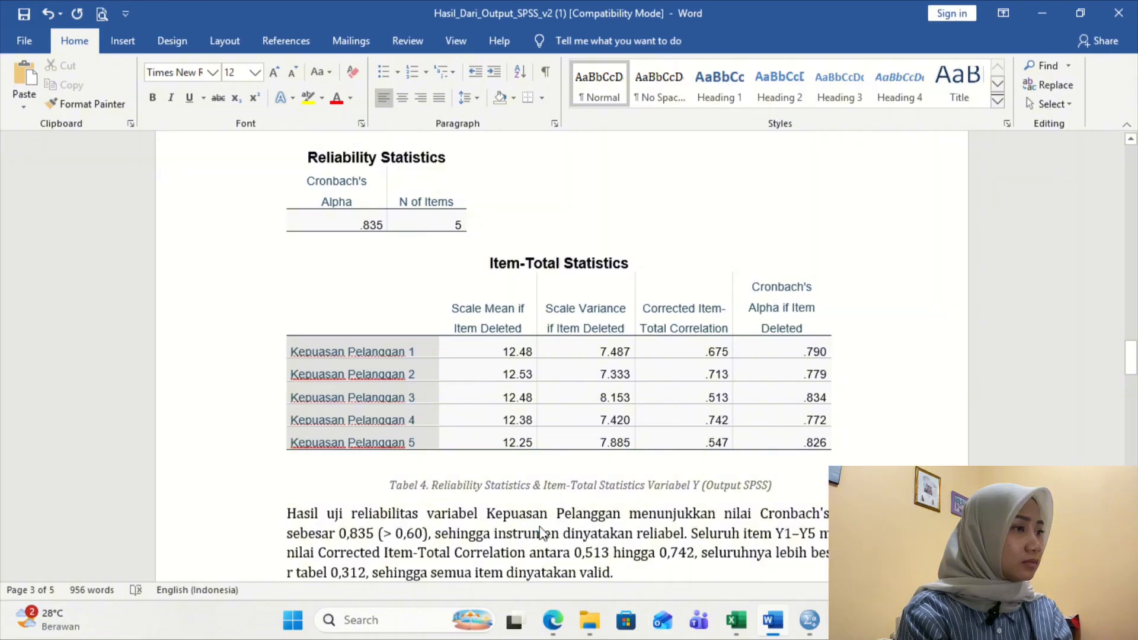
click(578, 487)
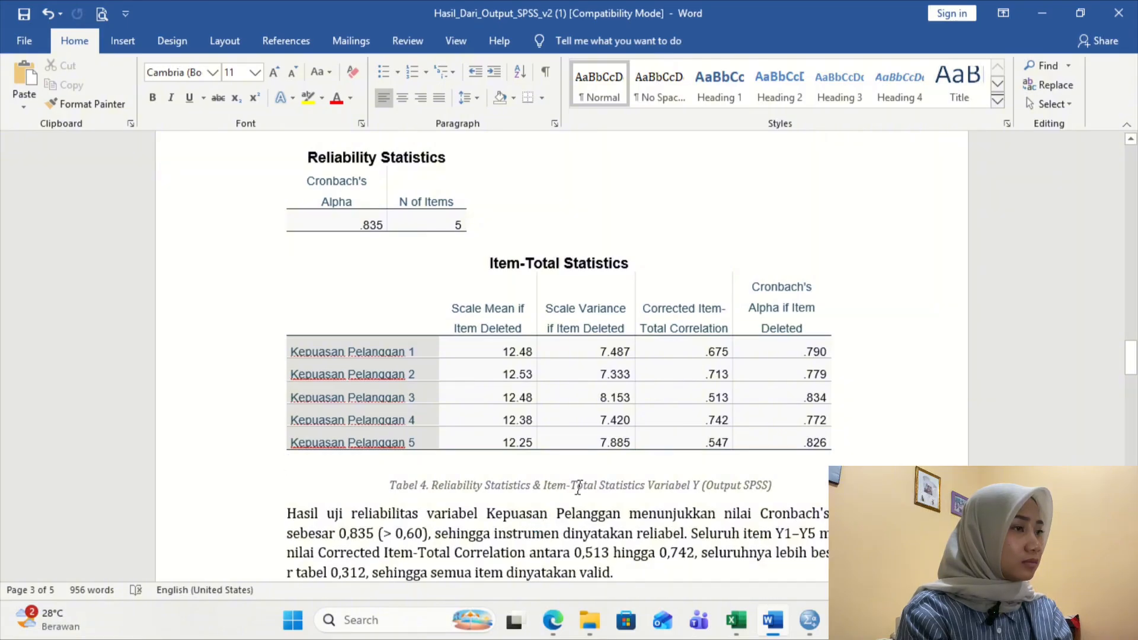
Review the pasted reliability tables and interpretation paragraphs for variables X, Z and Y in sections 2.1 to 2.3.
scroll(587, 538, up, 15)
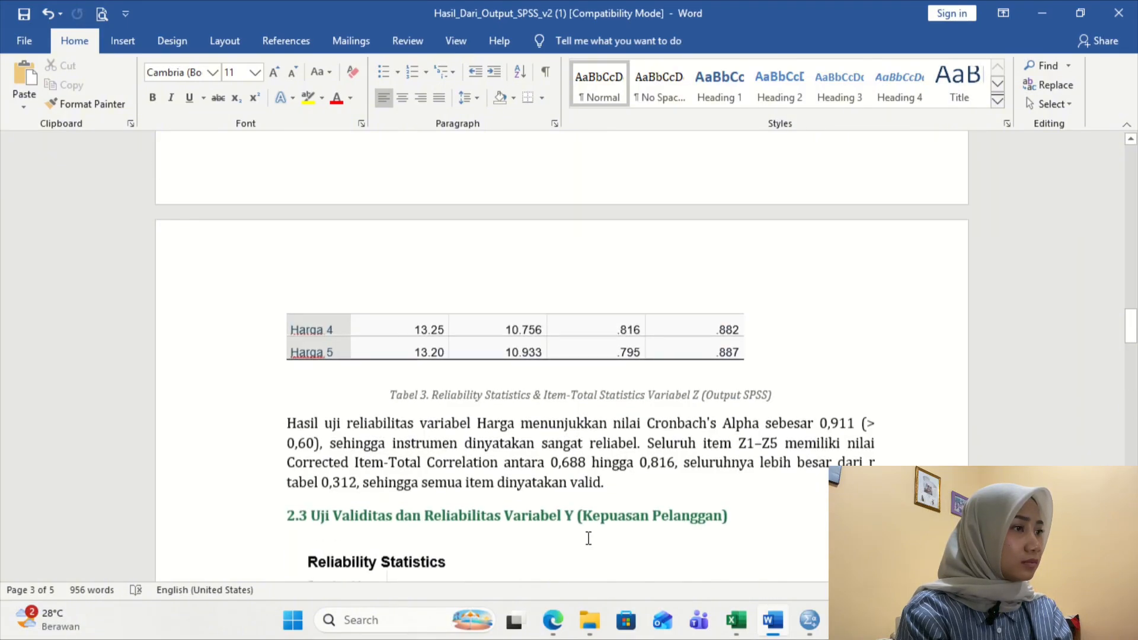
scroll(588, 538, up, 9)
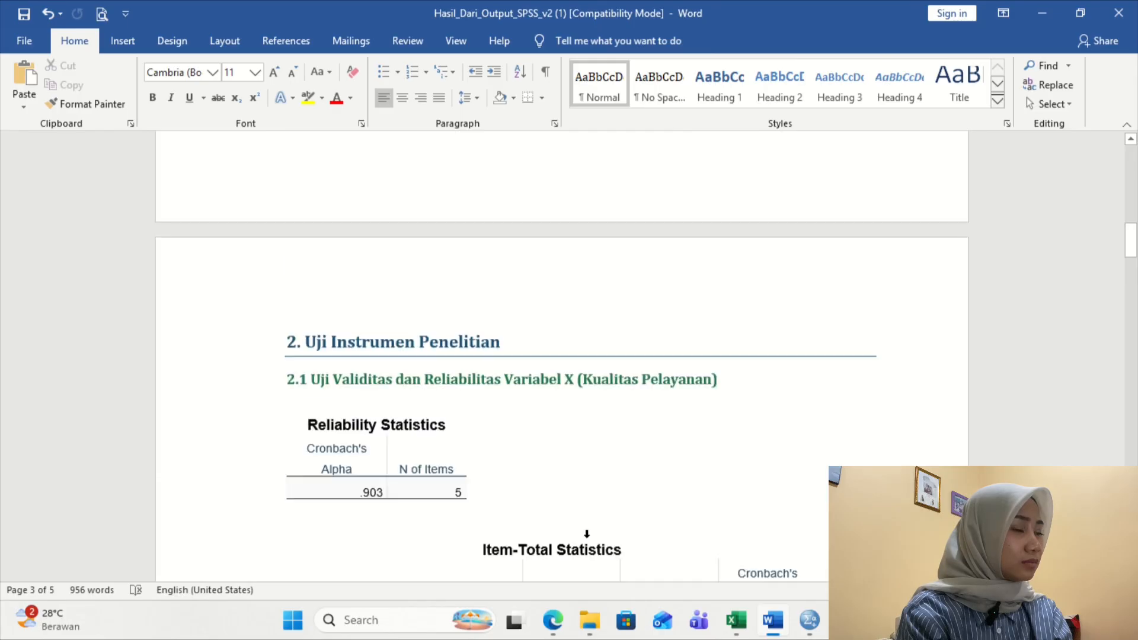
scroll(587, 533, down, 4)
scroll(587, 537, down, 1)
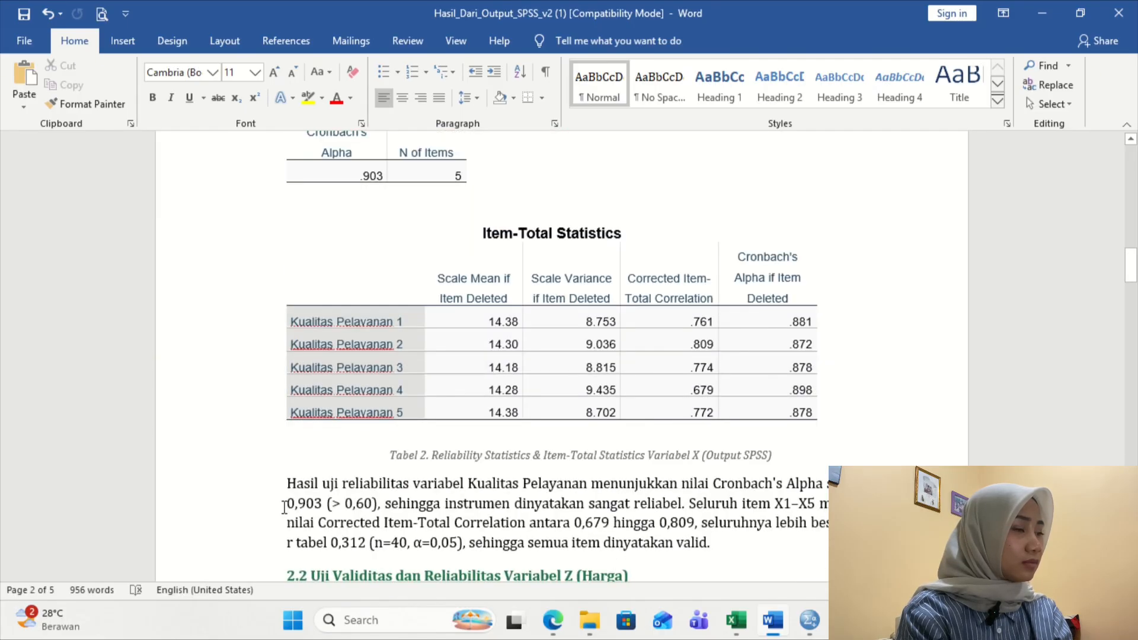
drag(284, 508, 372, 517)
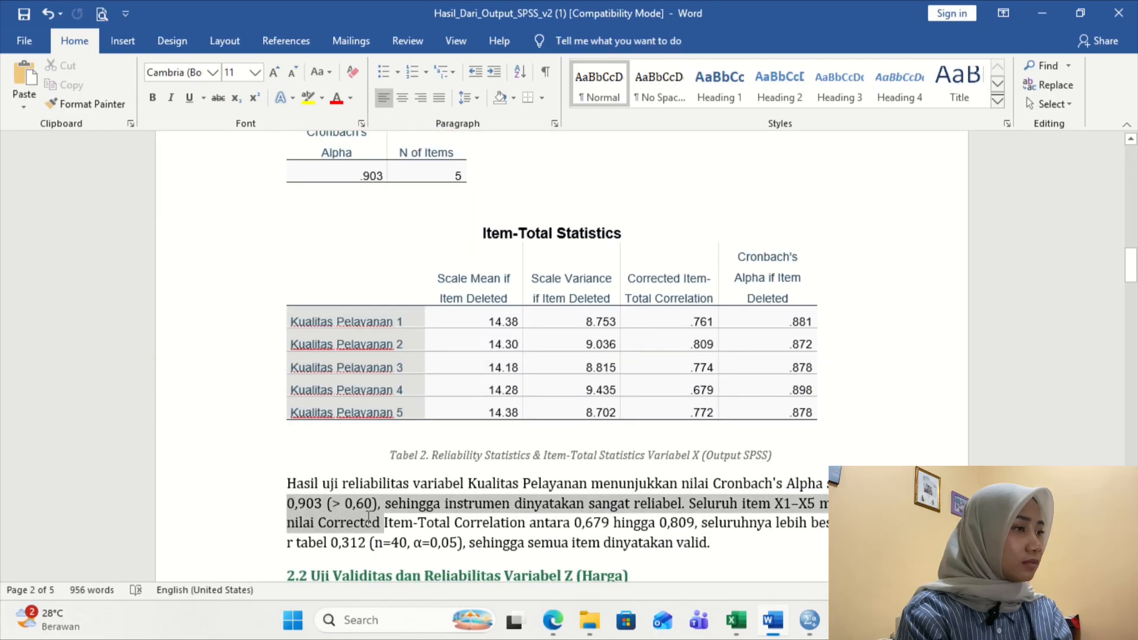
click(591, 524)
scroll(591, 528, down, 12)
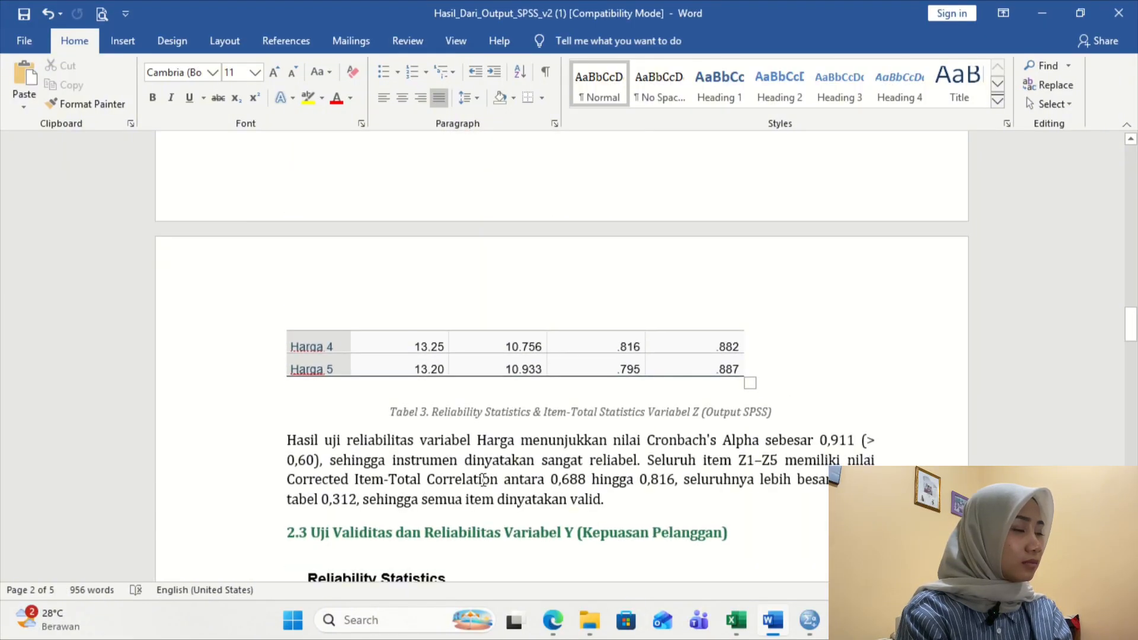
scroll(484, 479, up, 5)
scroll(483, 479, down, 9)
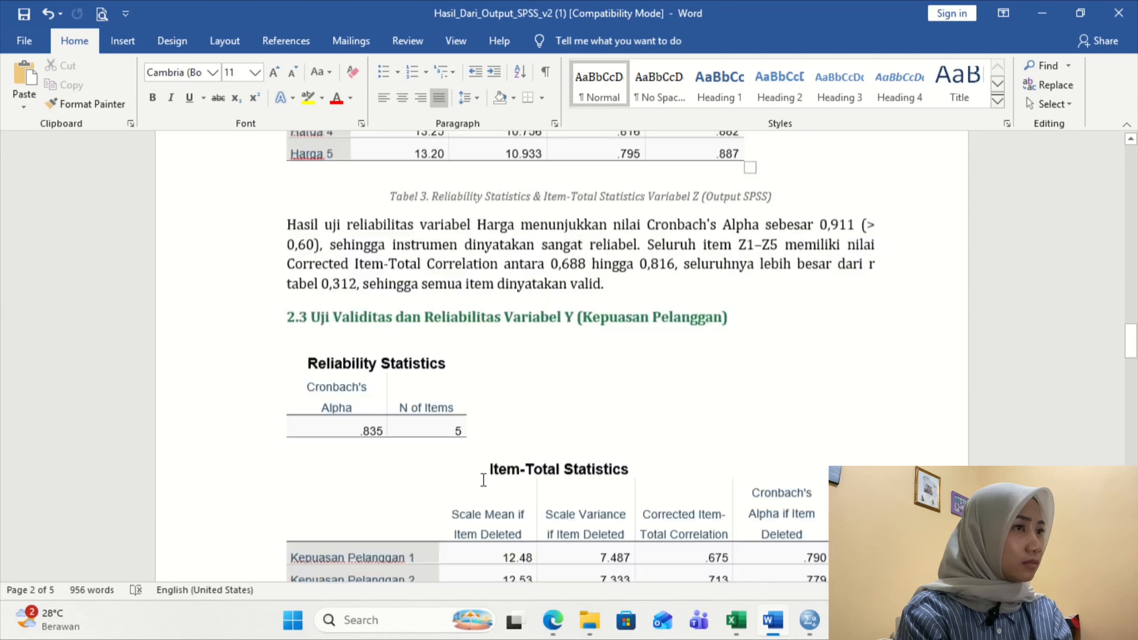
scroll(484, 479, down, 3)
scroll(482, 478, down, 2)
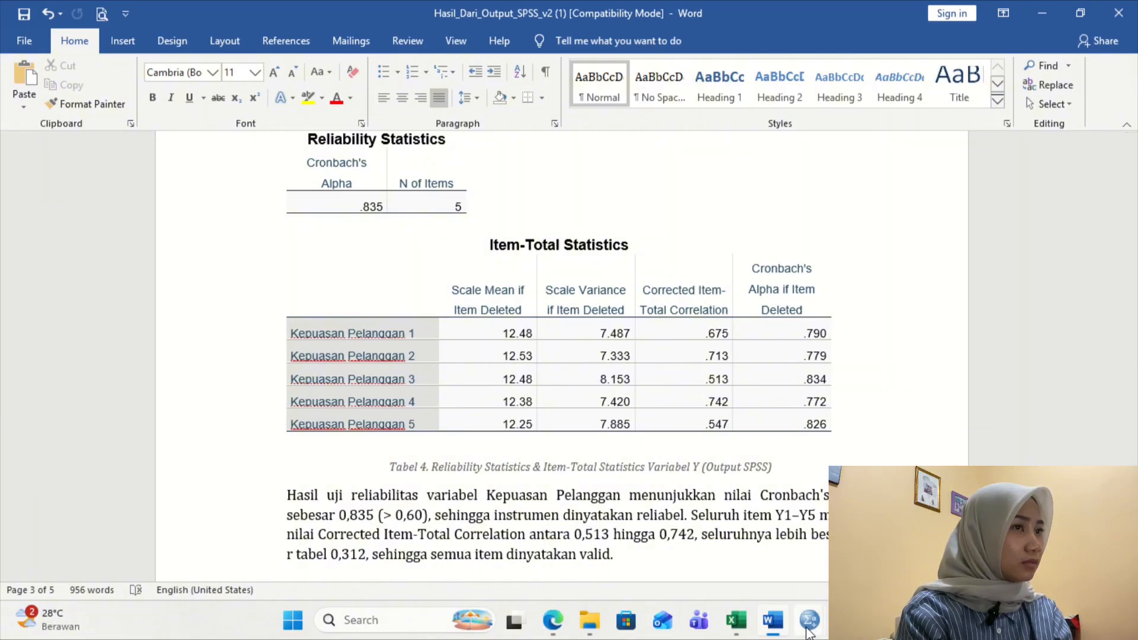
Check section 3.1 Uji Normalitas (Kolmogorov-Smirnov) in the Word report and switch to the SPSS Data Editor.
scroll(504, 434, down, 3)
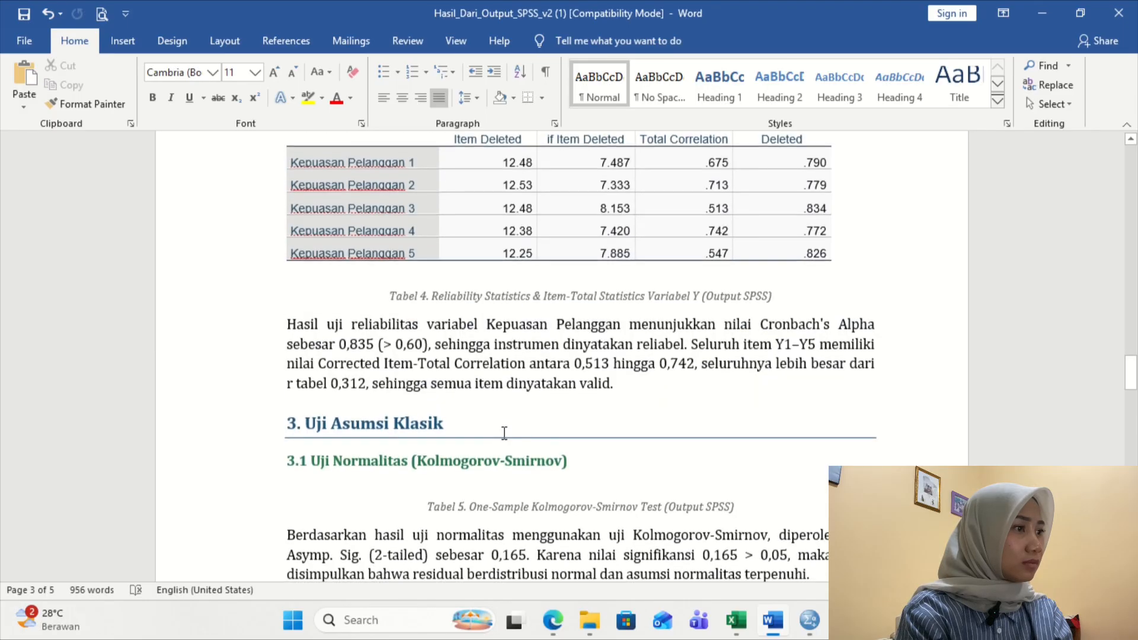
scroll(505, 435, up, 1)
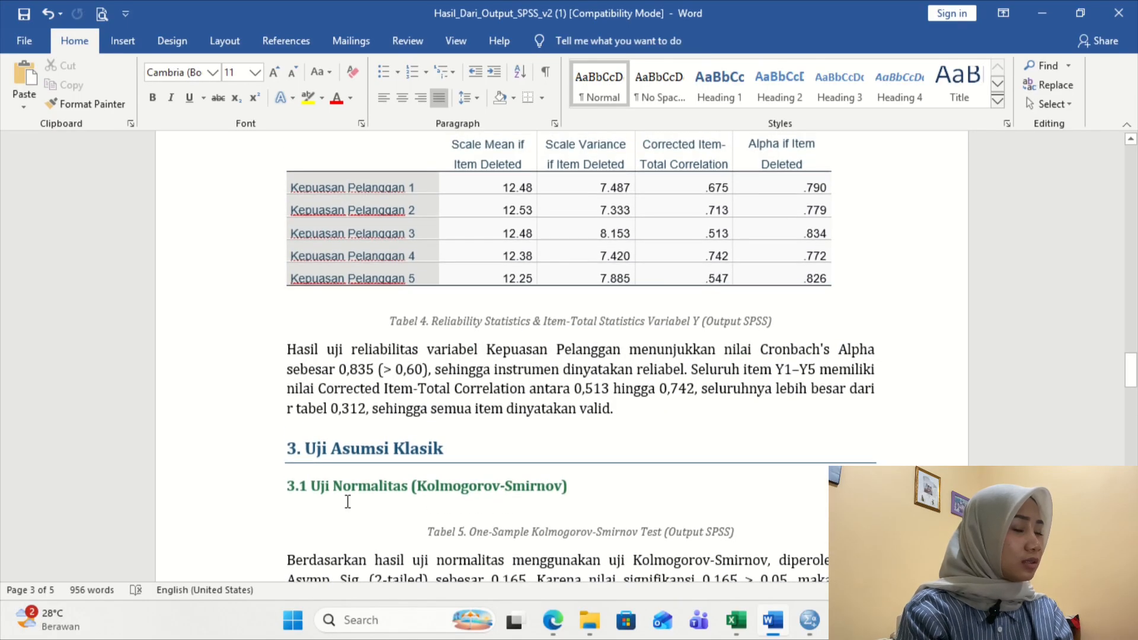
mouse_move(801, 618)
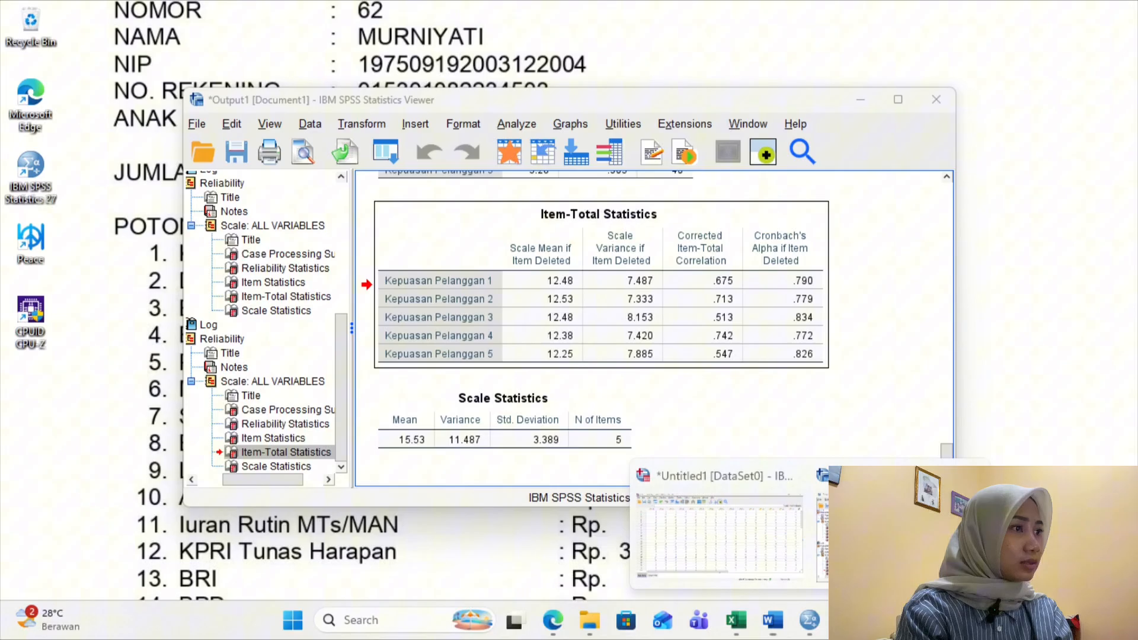
click(901, 534)
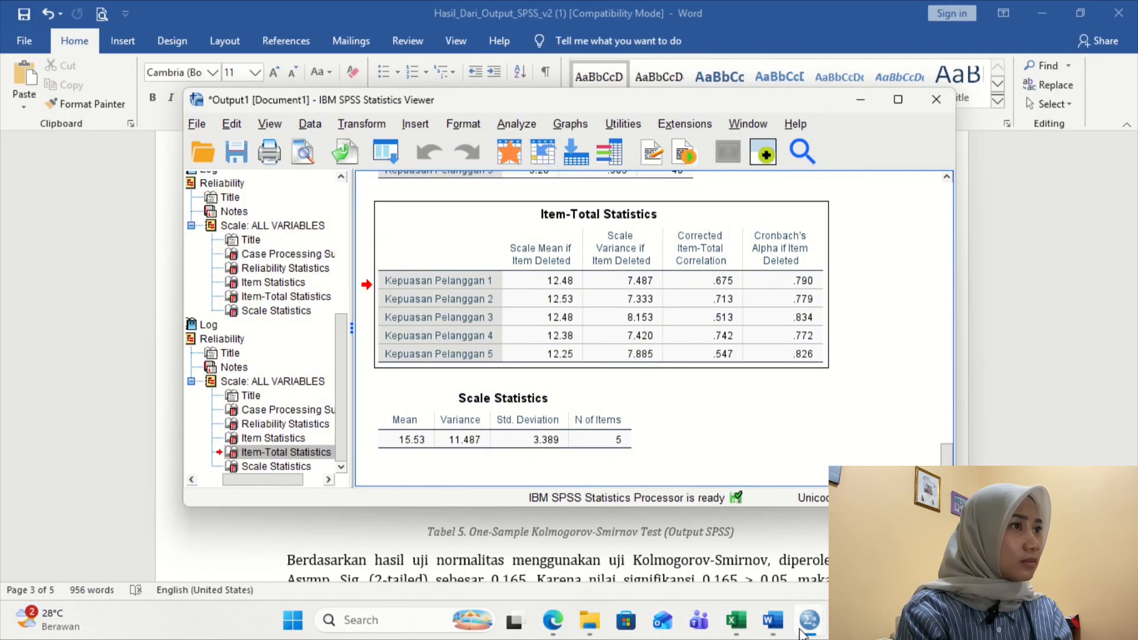
mouse_move(801, 629)
click(728, 536)
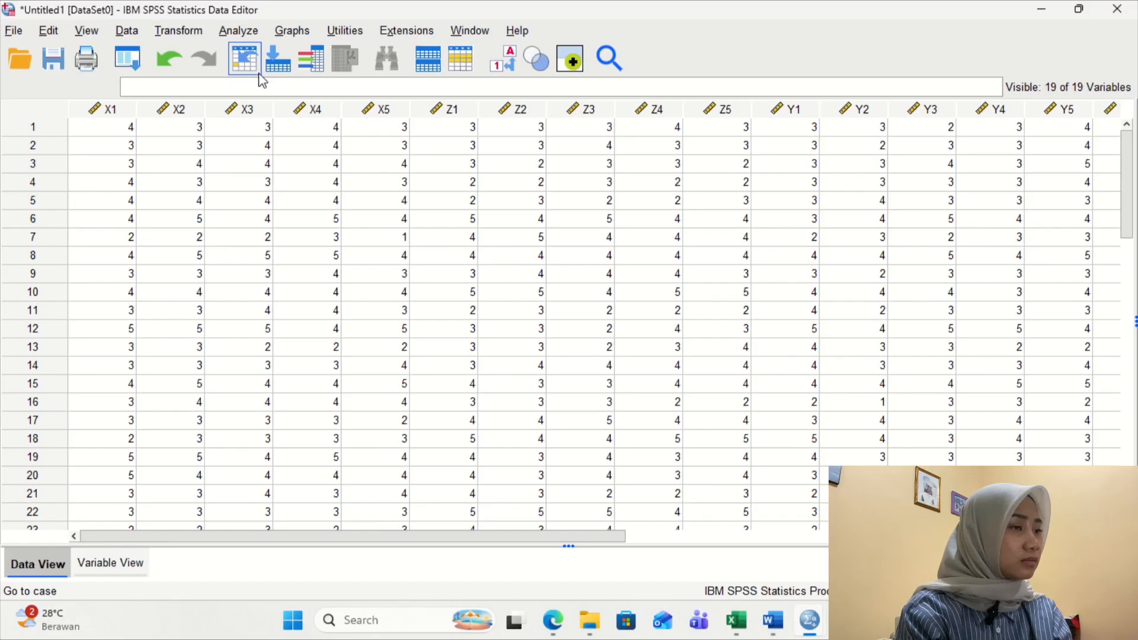
Start a Linear Regression analysis and set TOTAL_Y as the dependent variable.
click(254, 28)
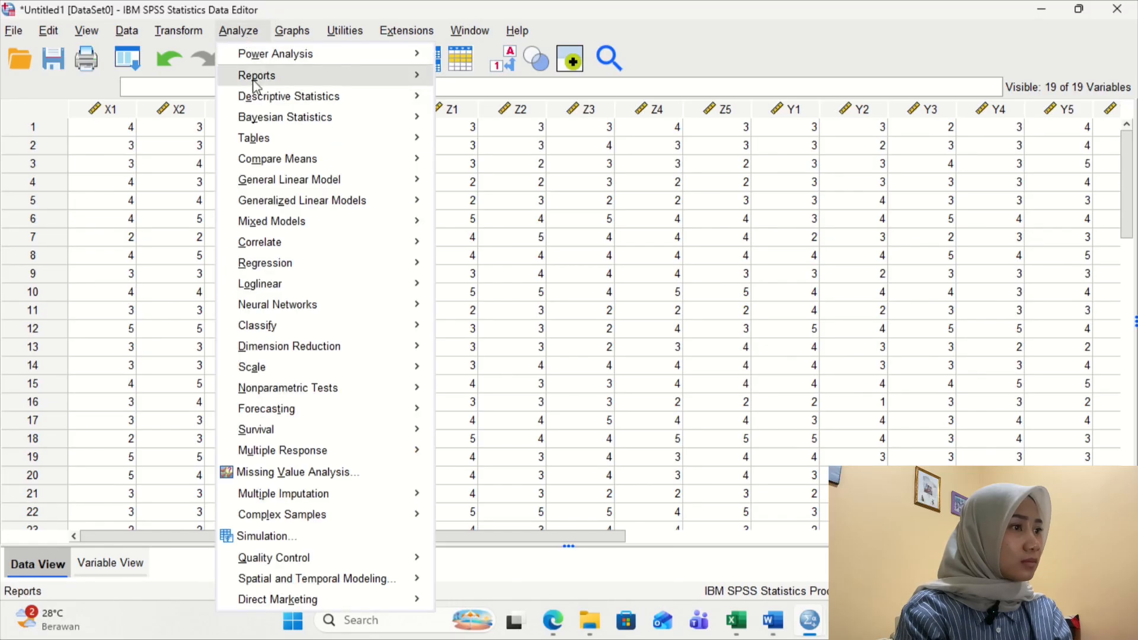
mouse_move(293, 439)
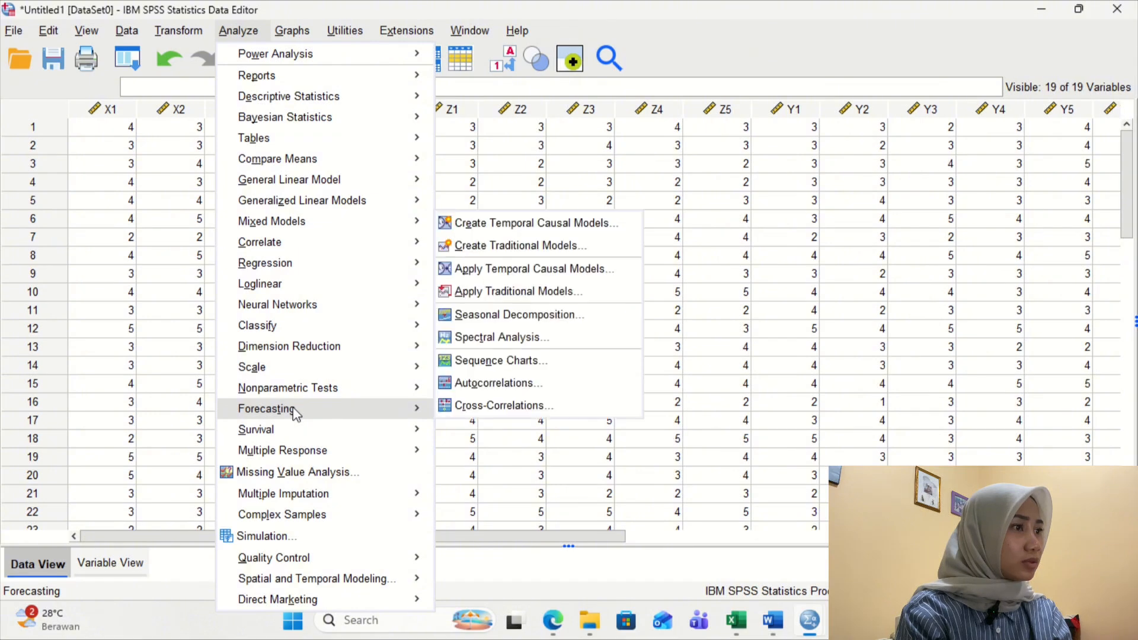
mouse_move(315, 258)
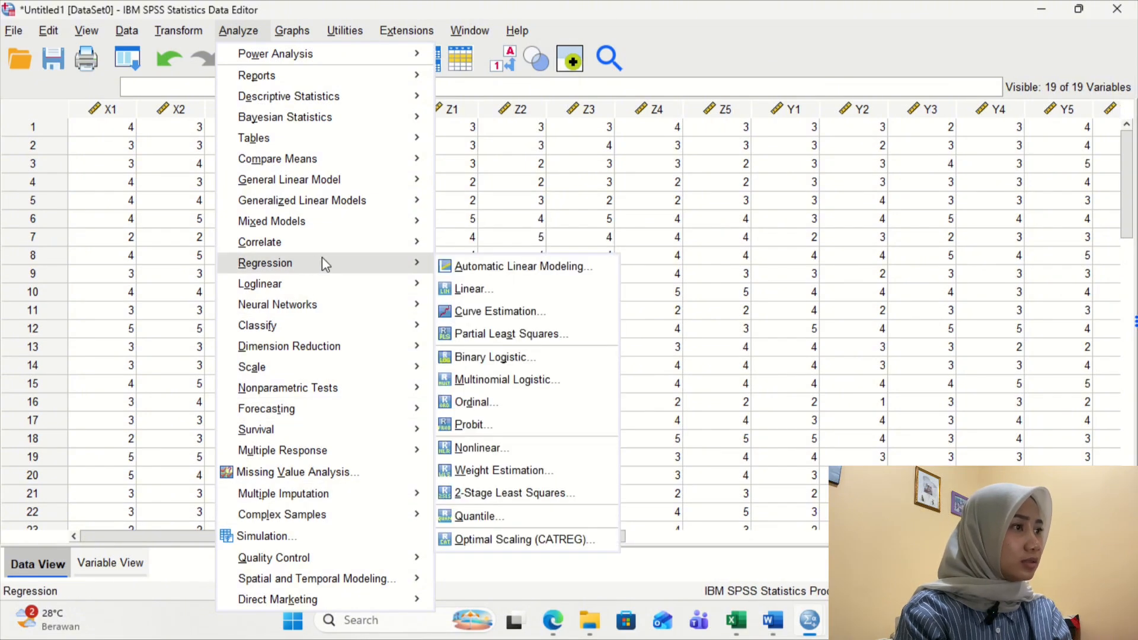
click(474, 289)
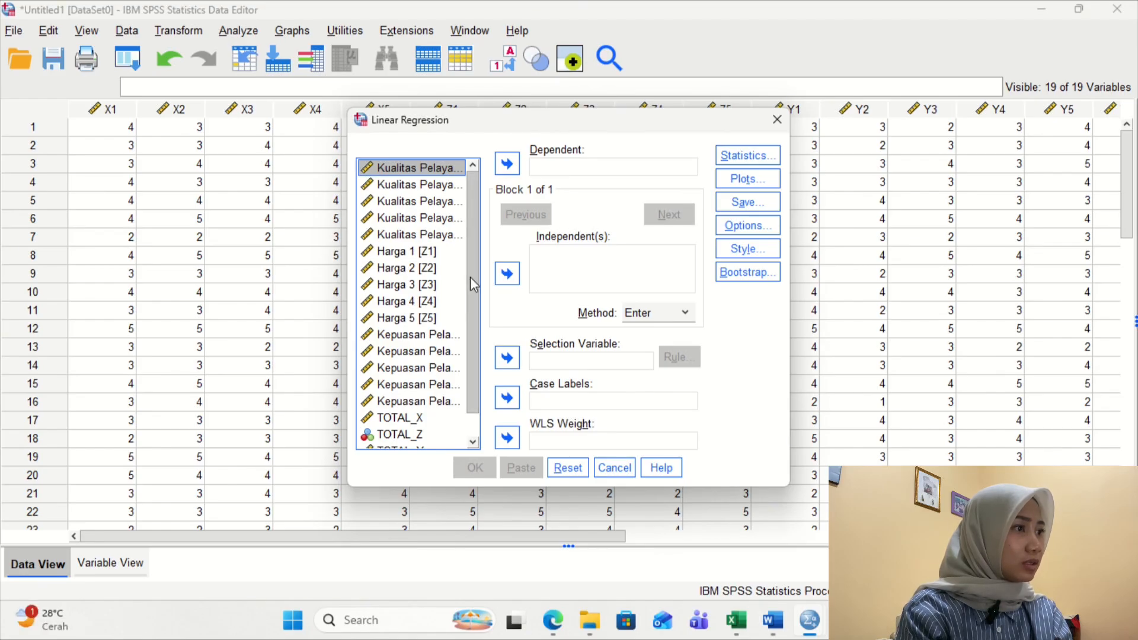
scroll(470, 276, down, 1)
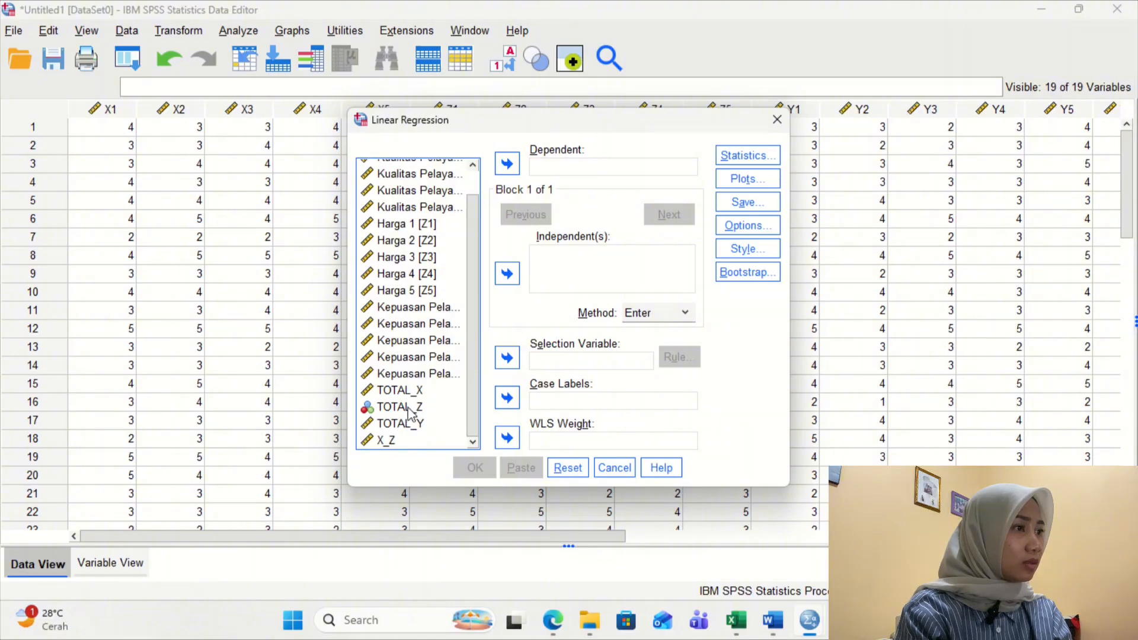
click(417, 425)
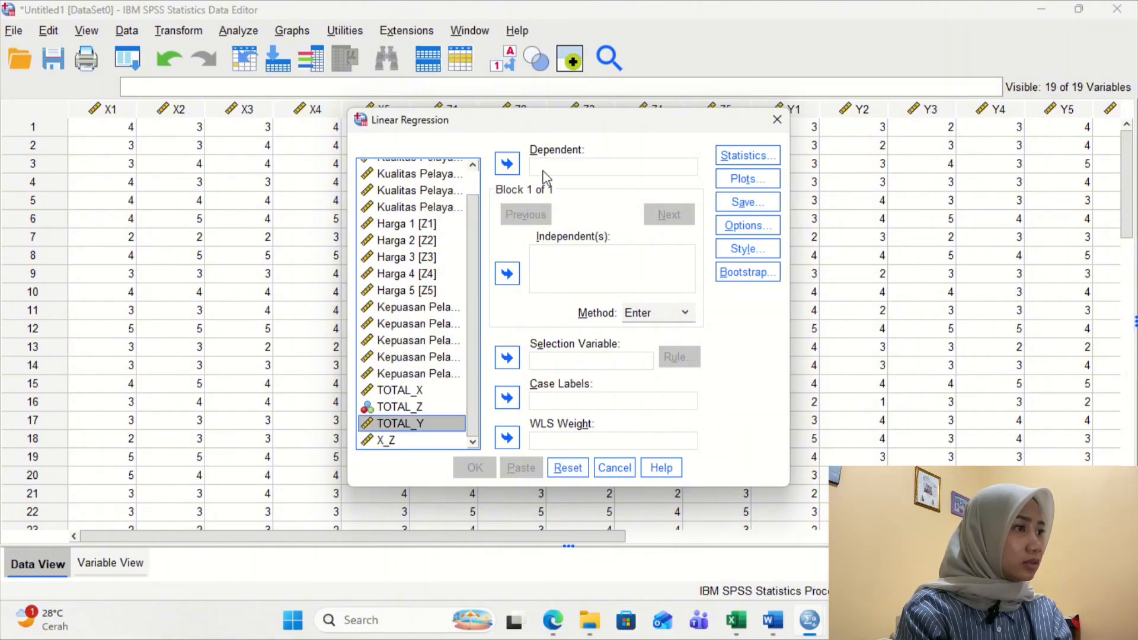
click(508, 163)
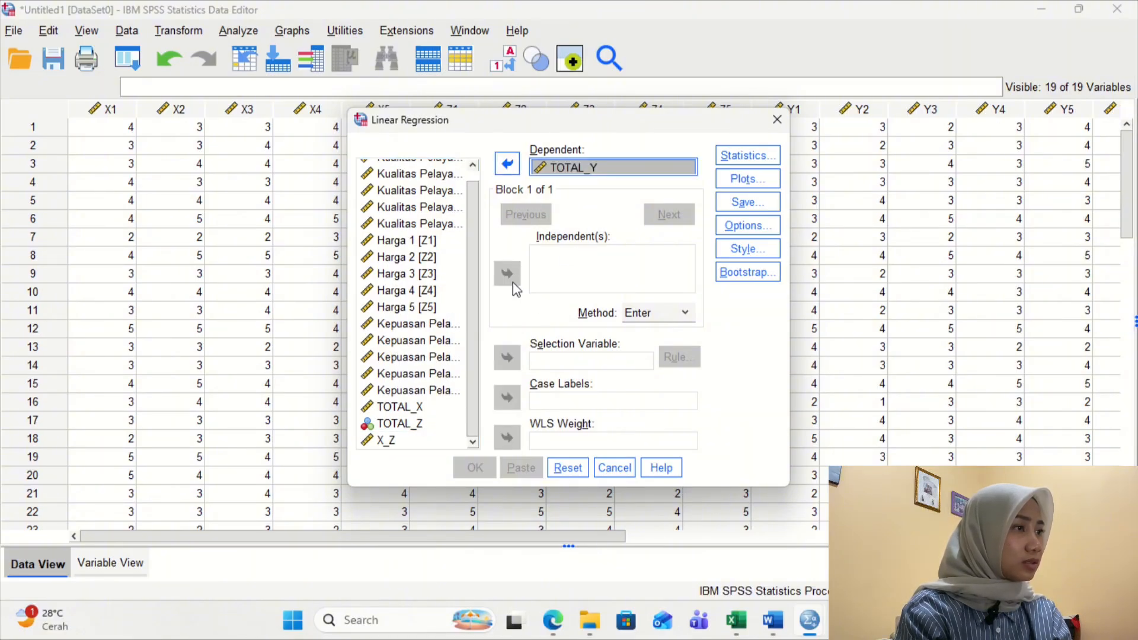
Add TOTAL_X, TOTAL_Z and X_Z as the independent variables of the regression.
click(420, 407)
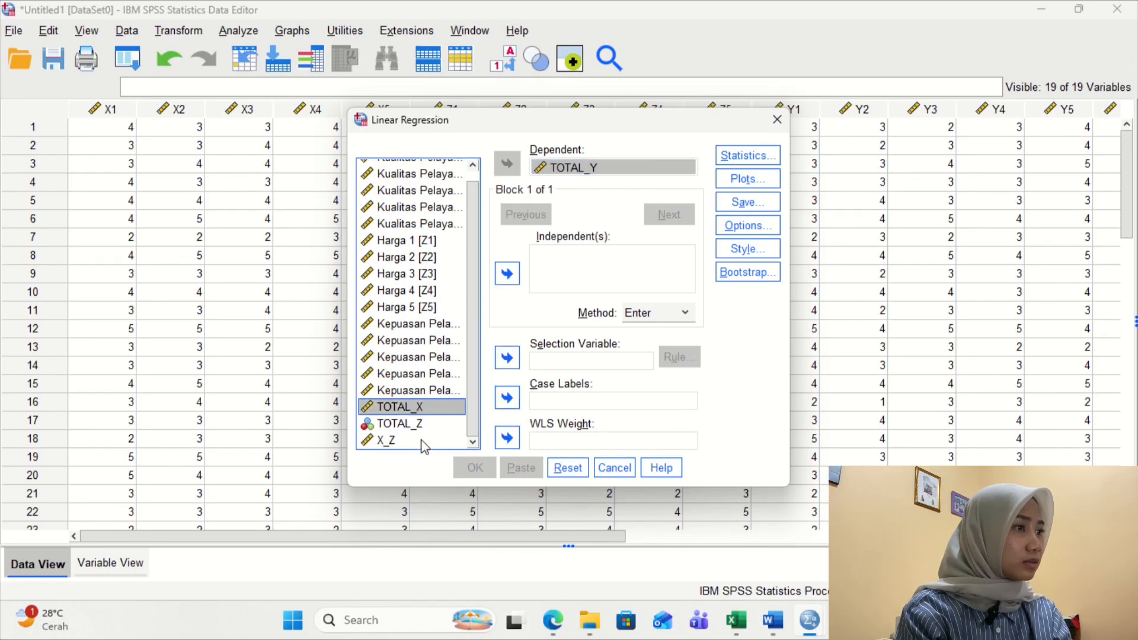
click(422, 425)
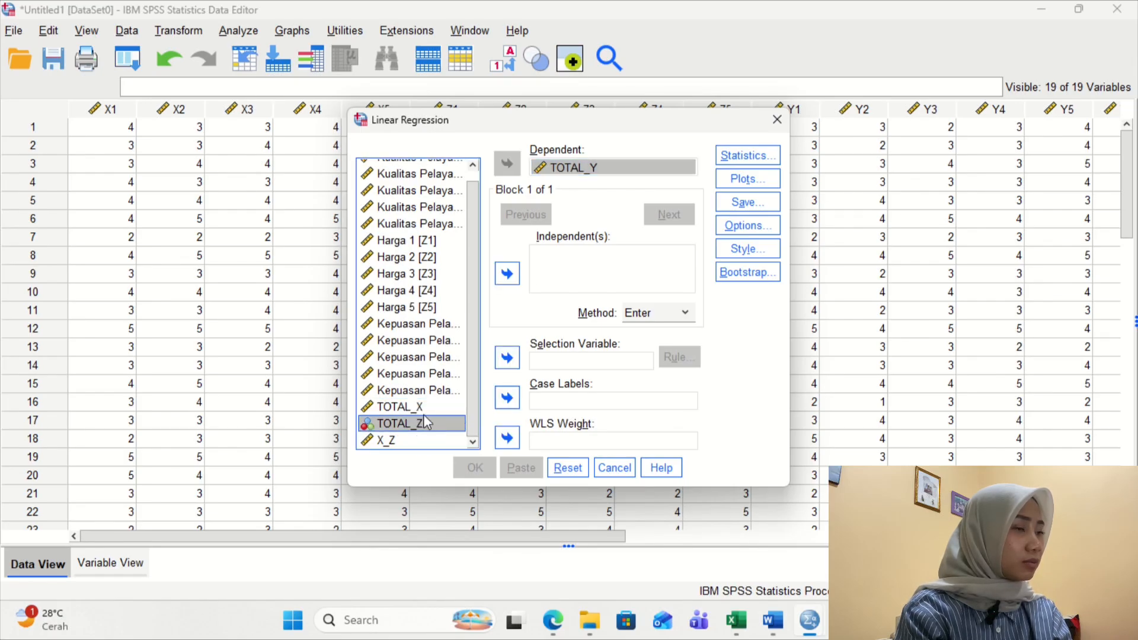
ctrl+click(422, 408)
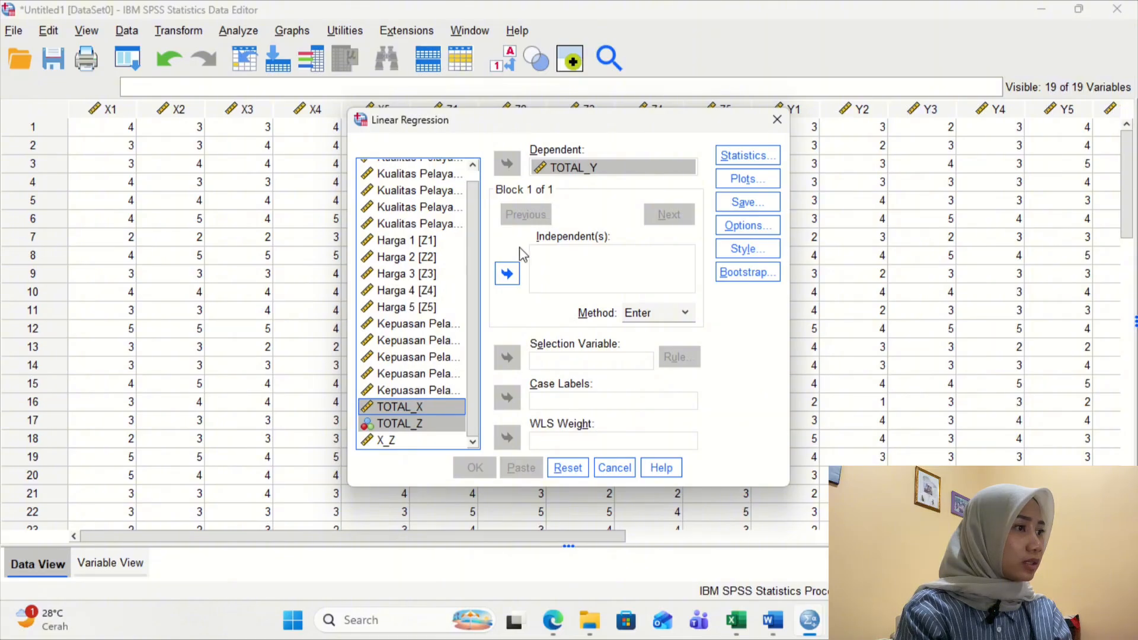
click(507, 274)
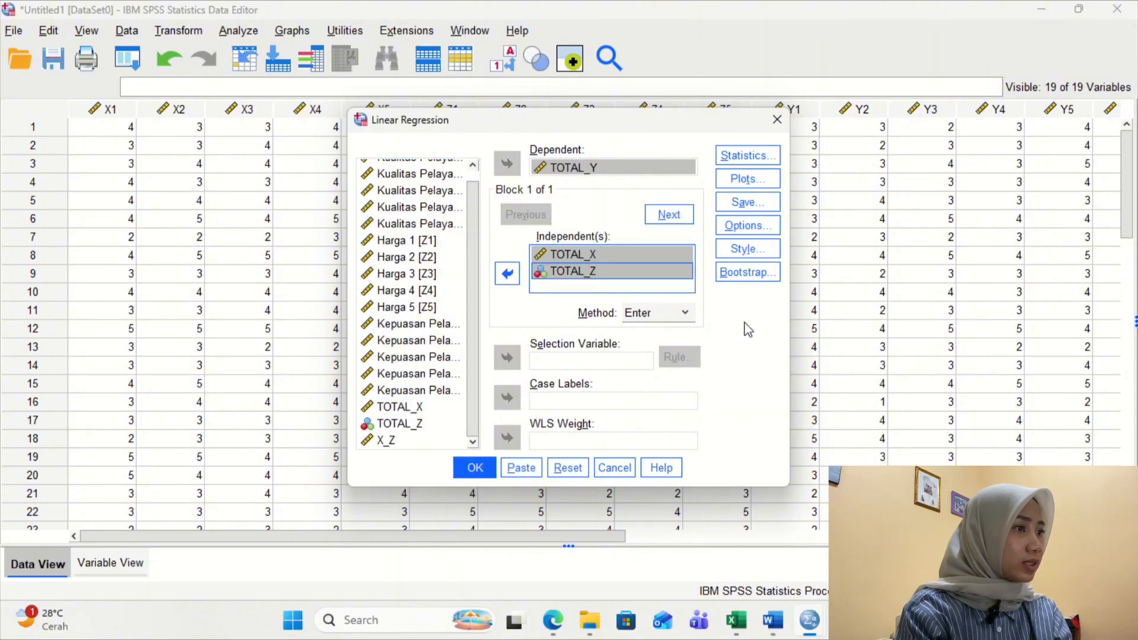
click(396, 441)
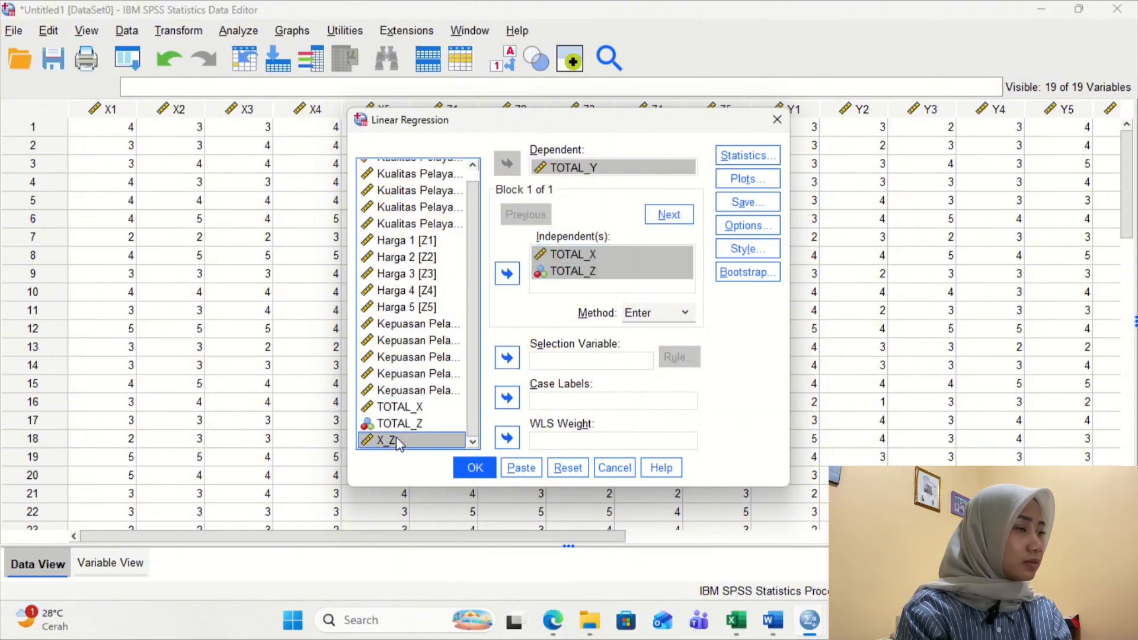
click(507, 277)
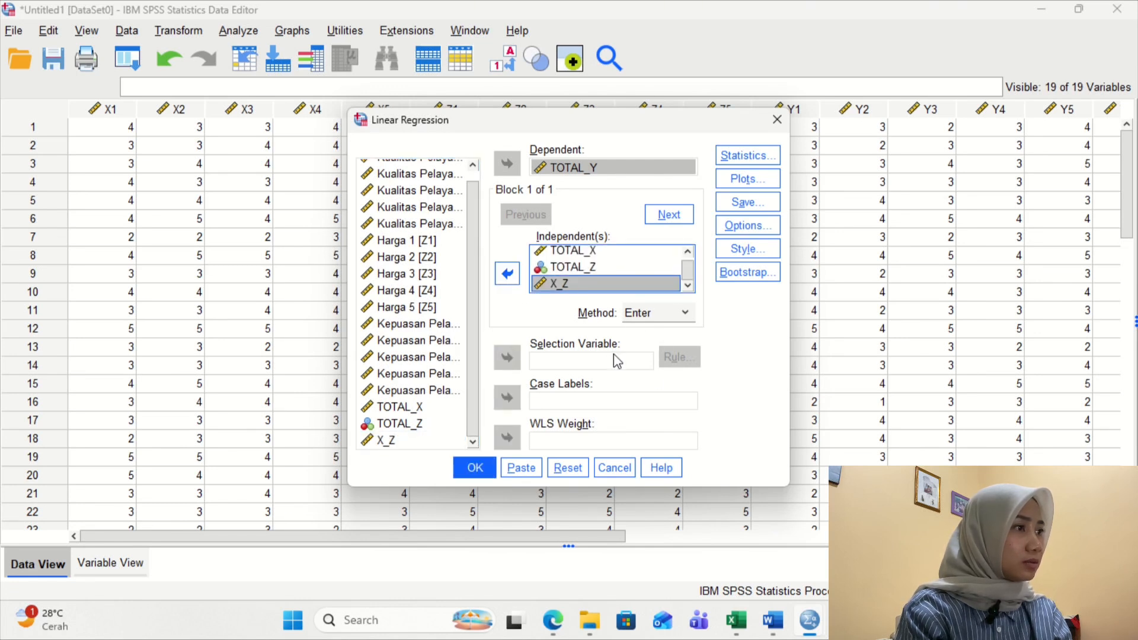
Run the regression with unstandardized residuals saved, and minimize the output viewer to return to the data.
click(744, 209)
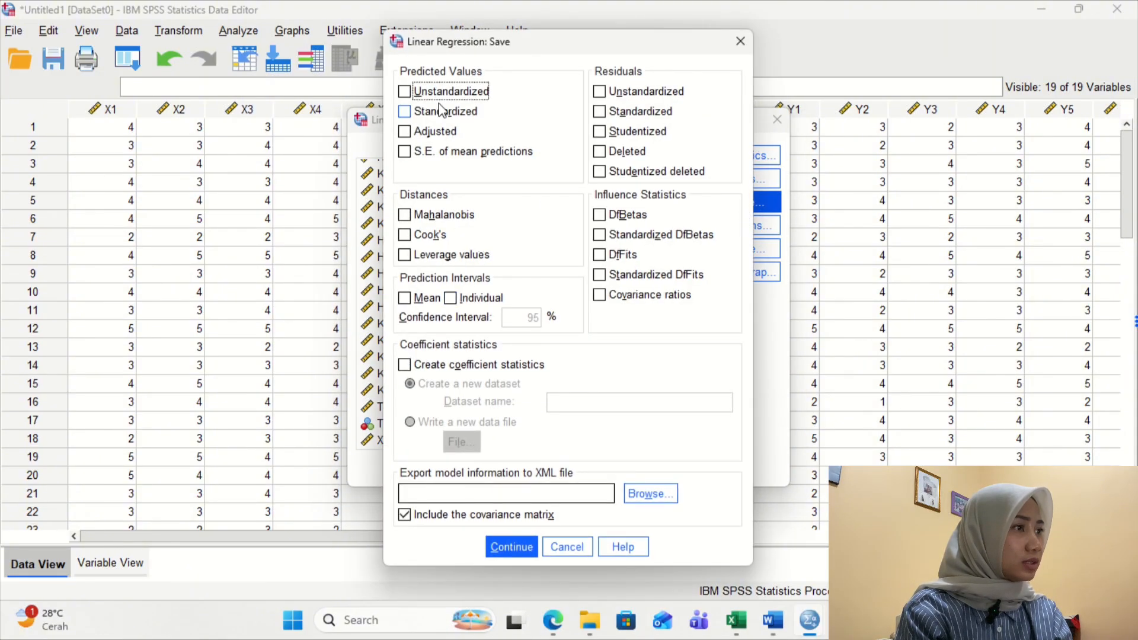
click(600, 92)
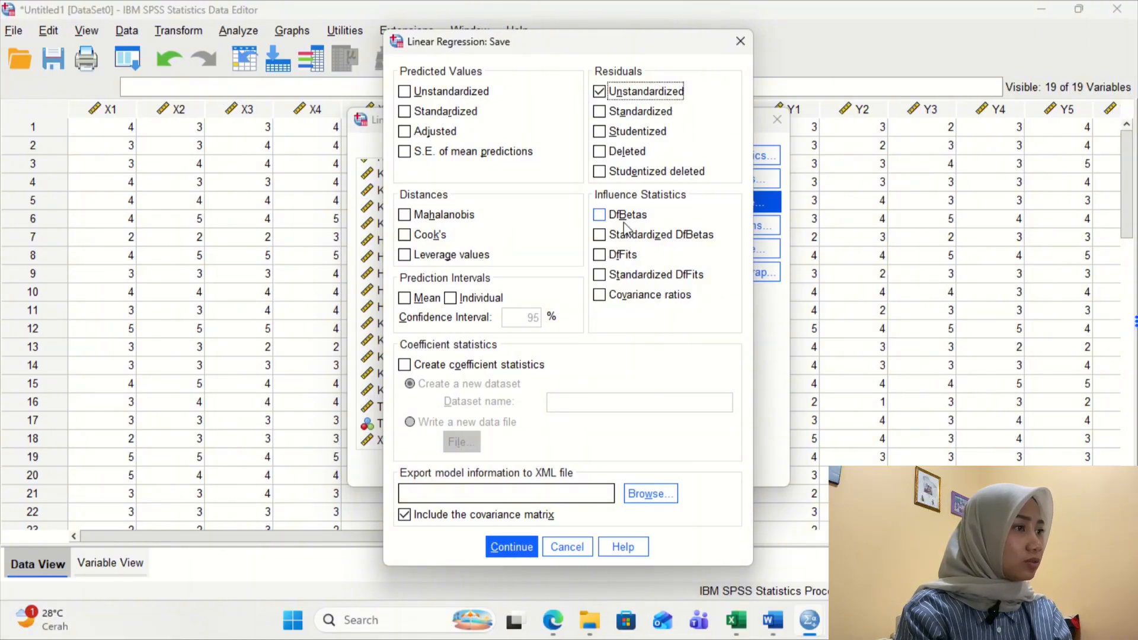
click(513, 546)
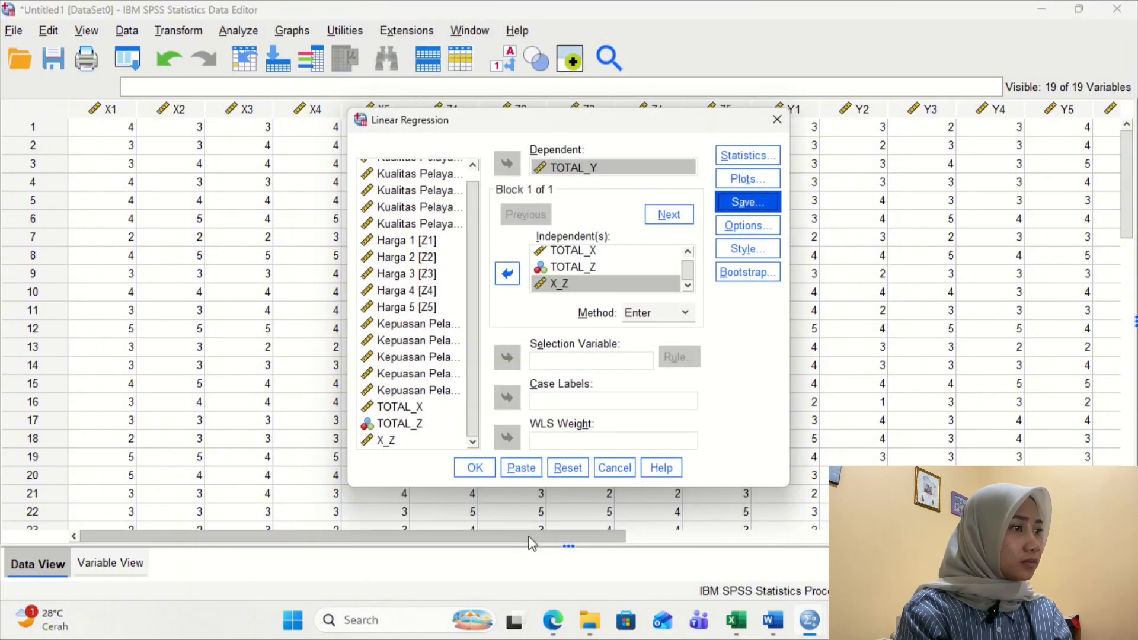
click(475, 468)
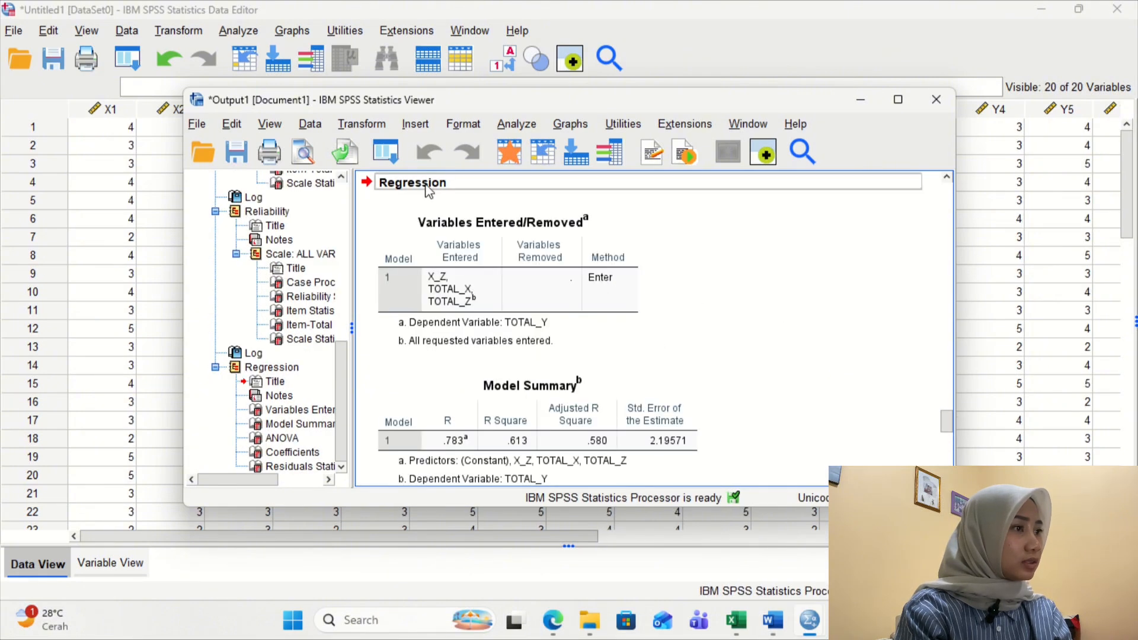
drag(428, 189, 683, 333)
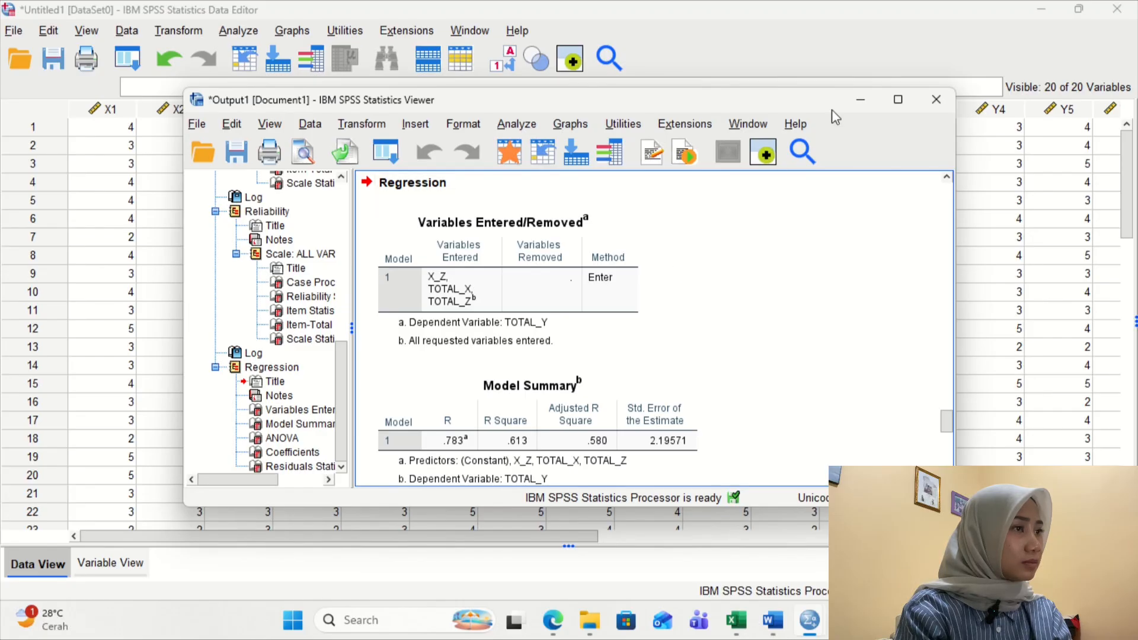
click(860, 100)
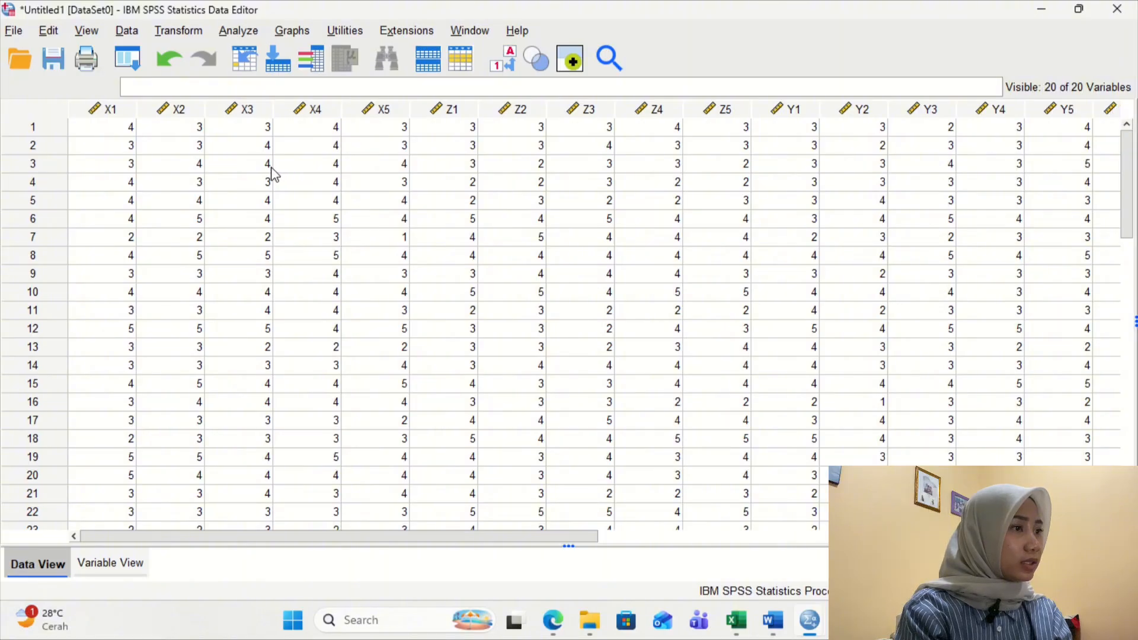
Start a legacy nonparametric 1-Sample K-S test with Unstandardized Residual as the test variable.
click(237, 37)
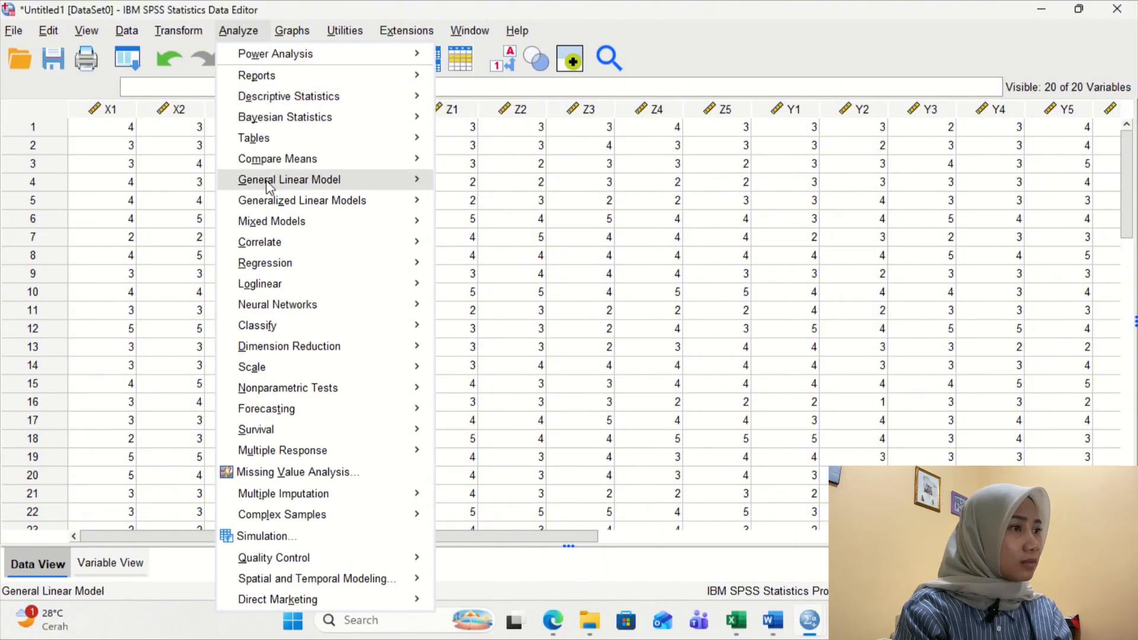
mouse_move(272, 223)
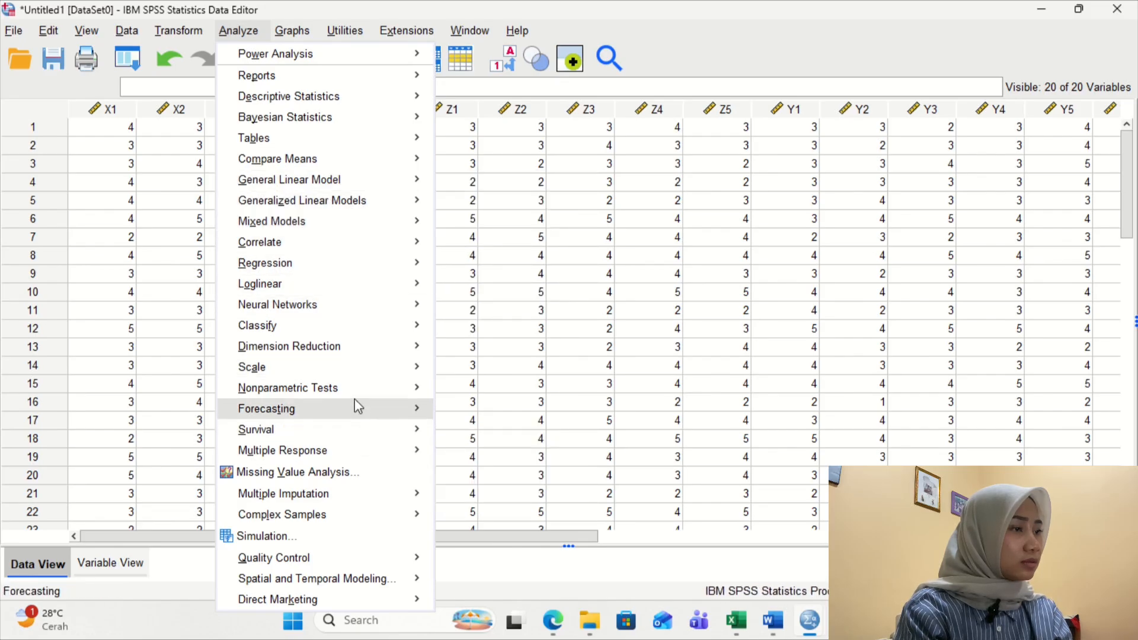
mouse_move(350, 391)
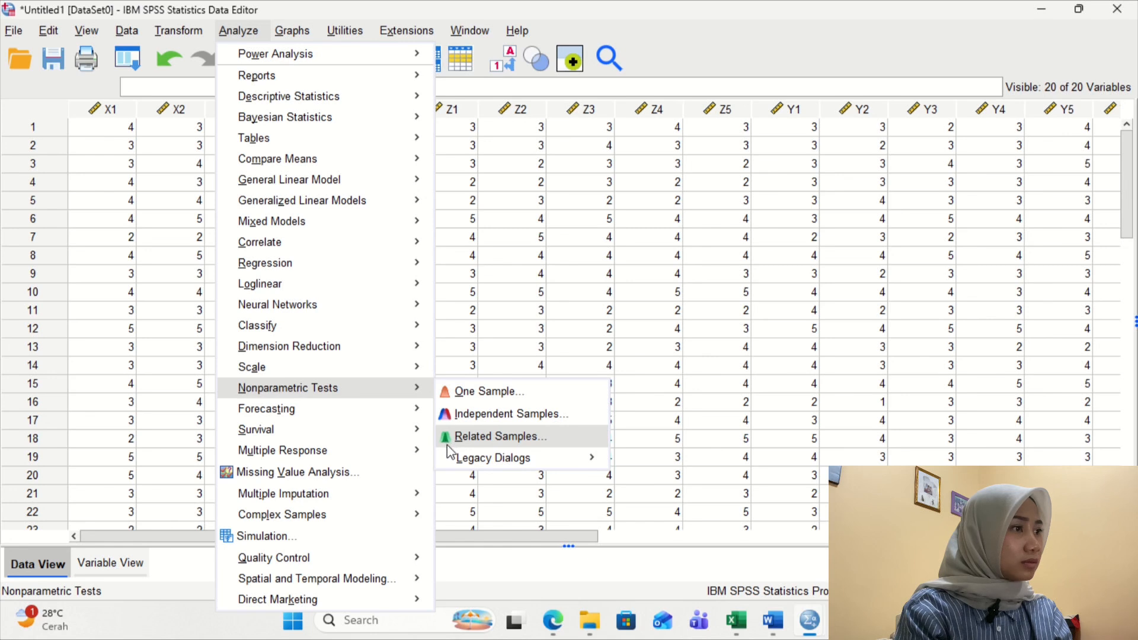
mouse_move(450, 459)
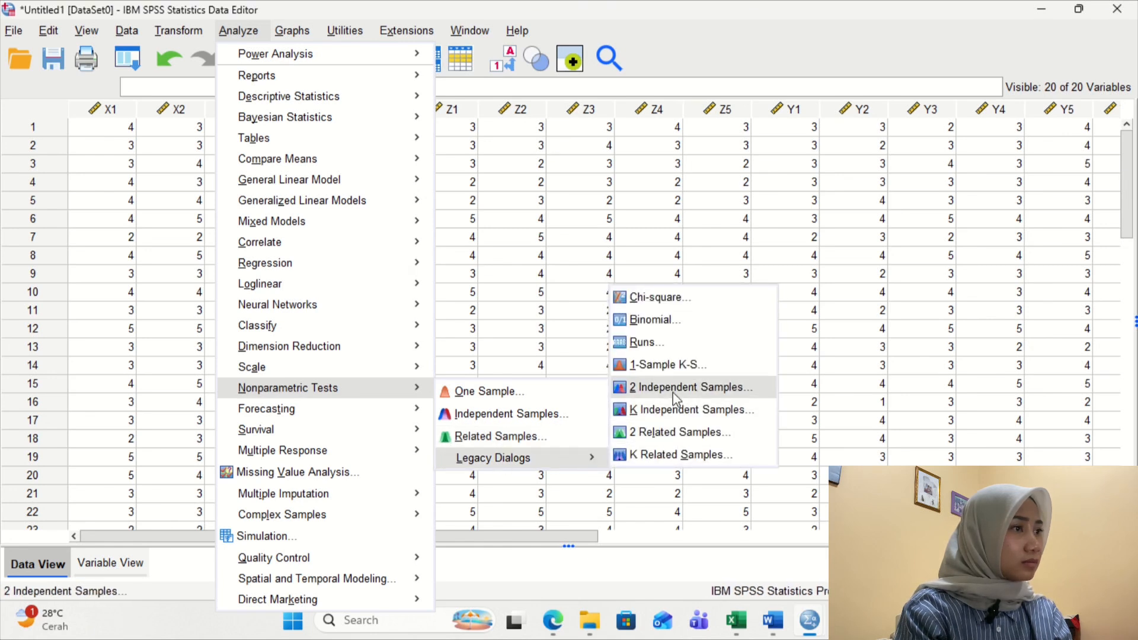
click(668, 373)
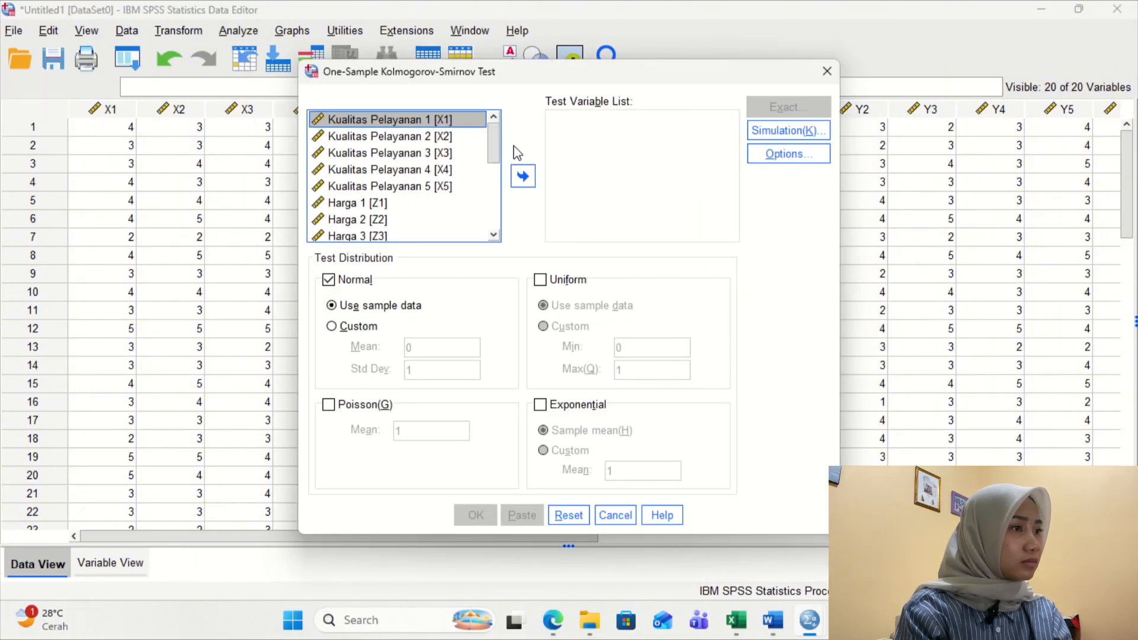
drag(494, 142, 489, 243)
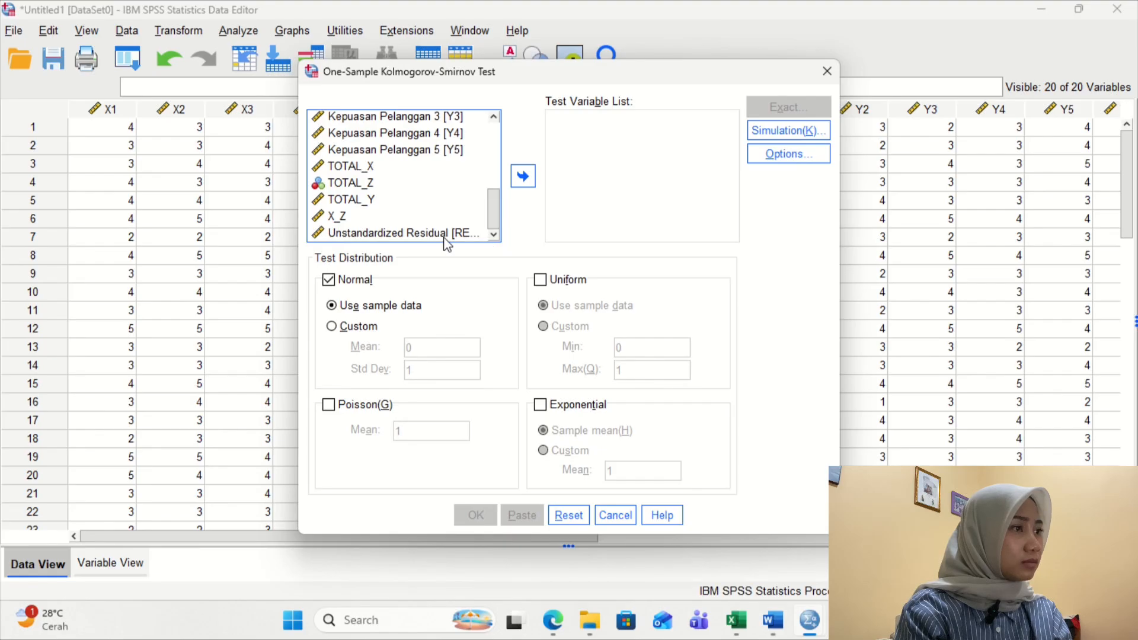
click(407, 233)
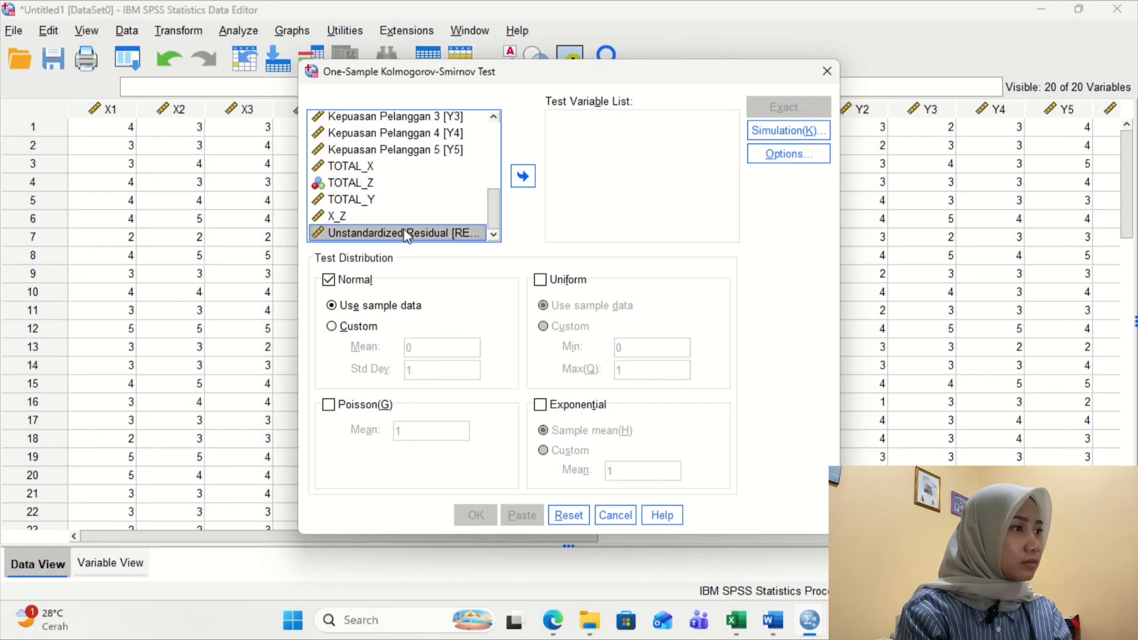
click(522, 178)
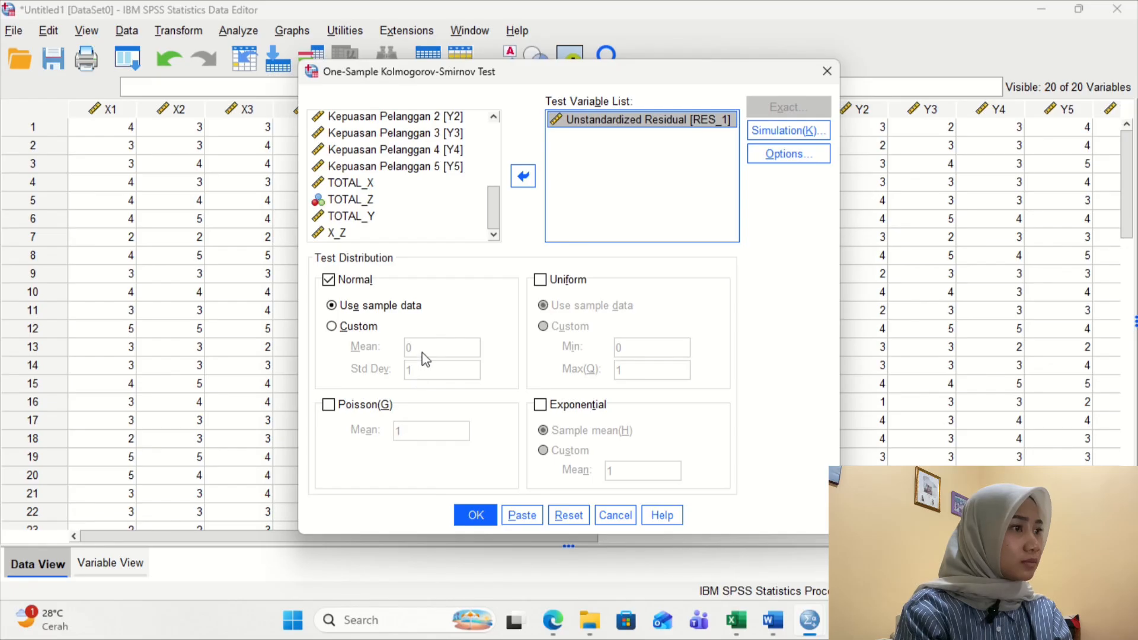
Run the One-Sample Kolmogorov-Smirnov test with the Normal test distribution enabled.
click(358, 283)
click(361, 285)
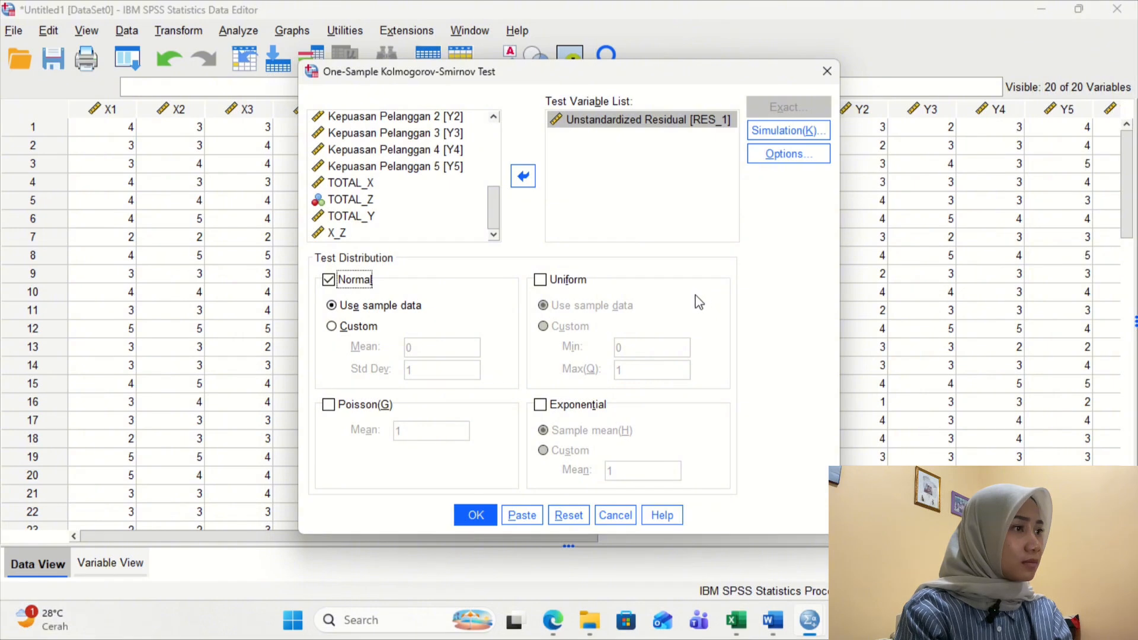
click(465, 516)
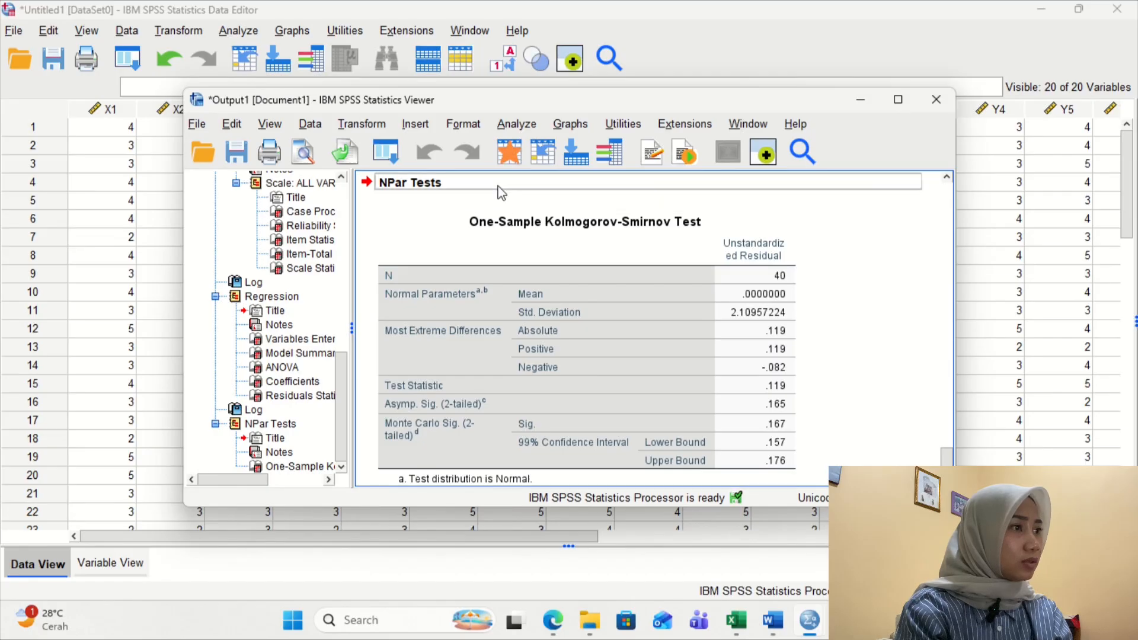
Copy the One-Sample Kolmogorov-Smirnov Test table from the SPSS output and paste it above the Tabel 5 caption in the Word report.
scroll(503, 272, down, 1)
click(510, 280)
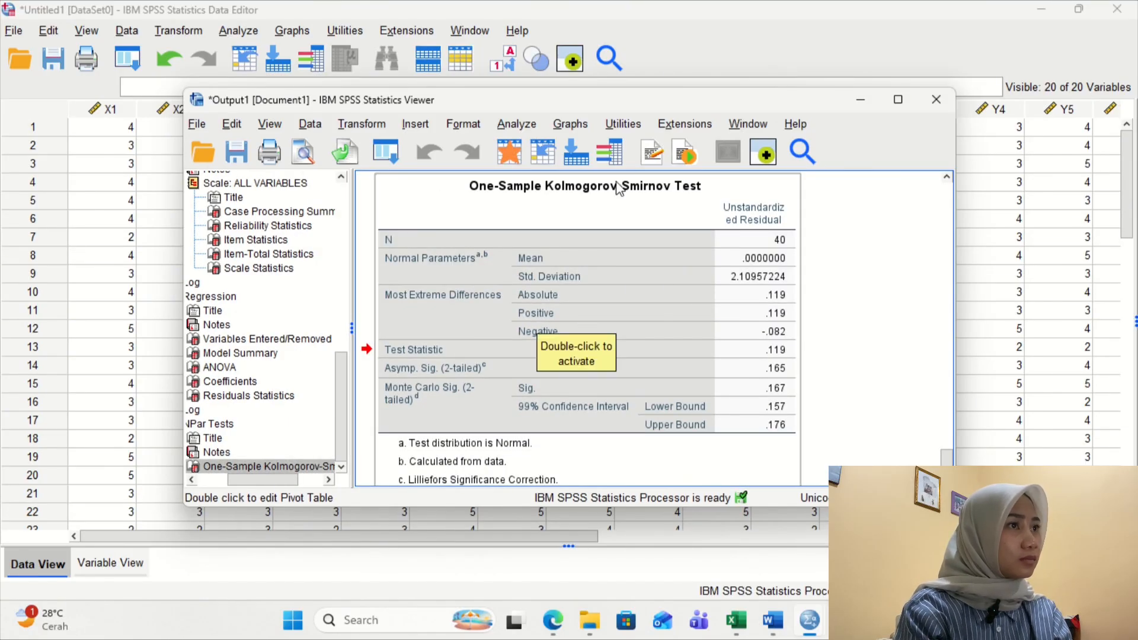
right_click(681, 358)
click(695, 388)
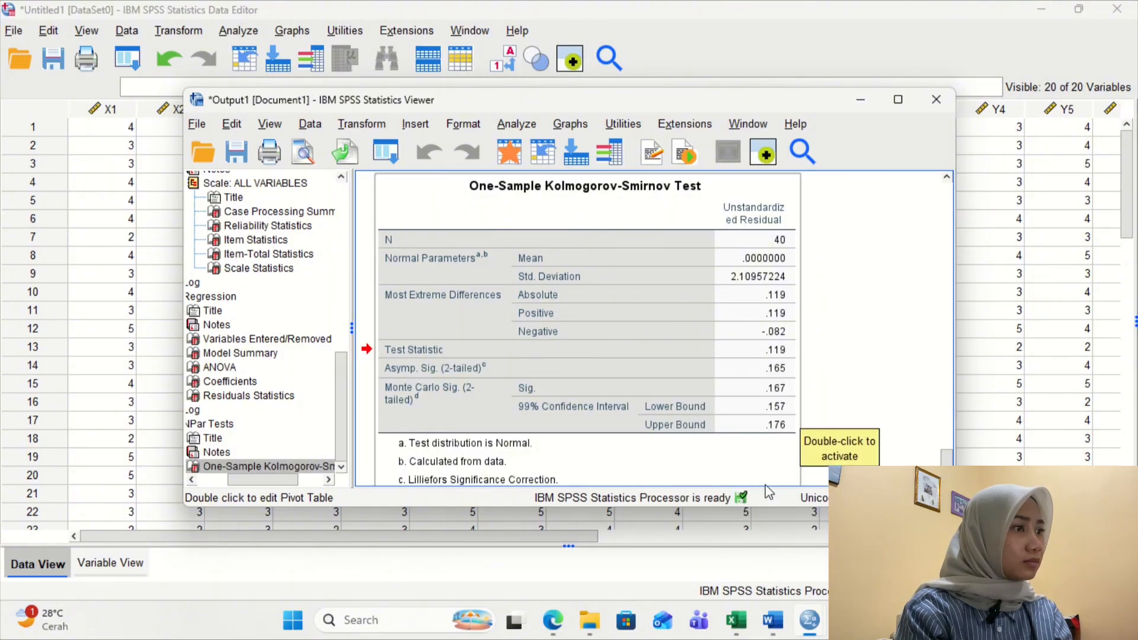
click(769, 624)
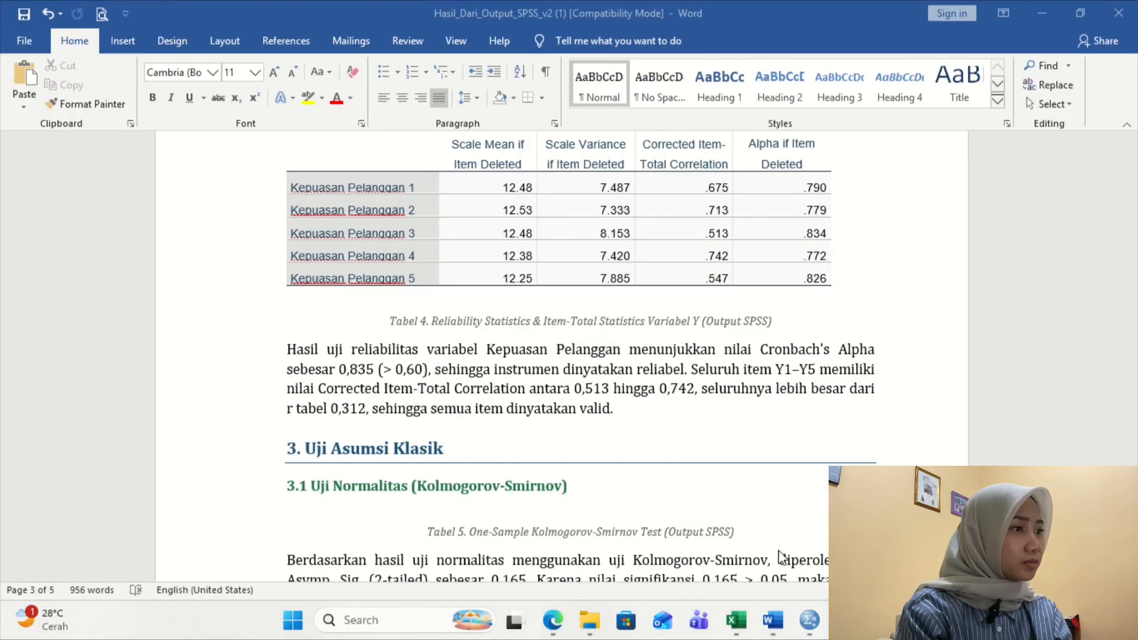
click(432, 511)
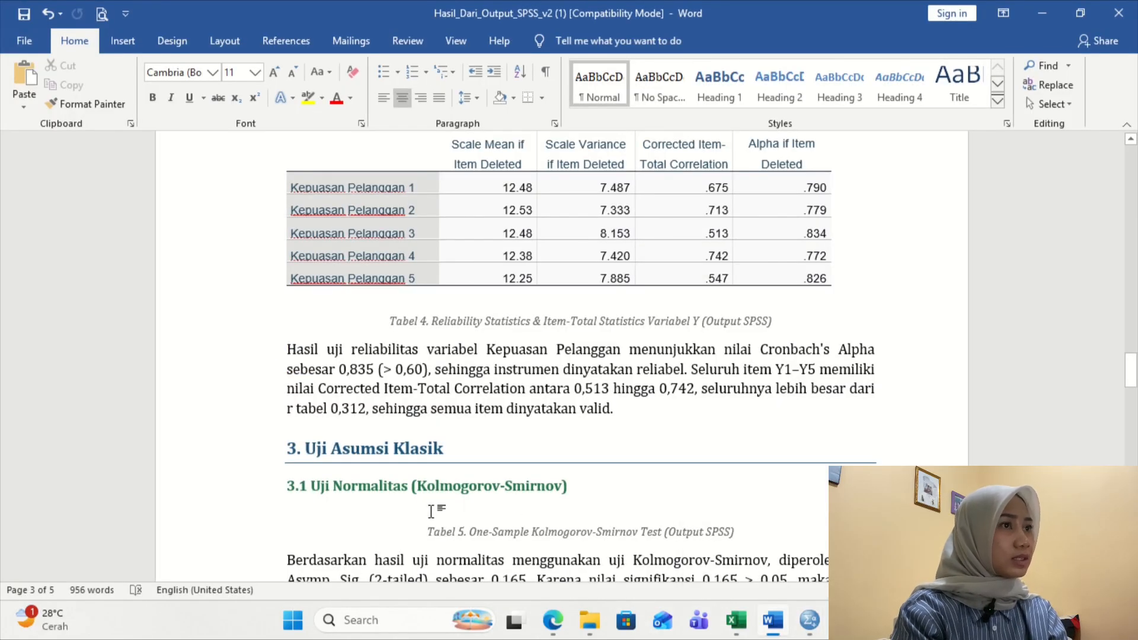
key(ctrl+v)
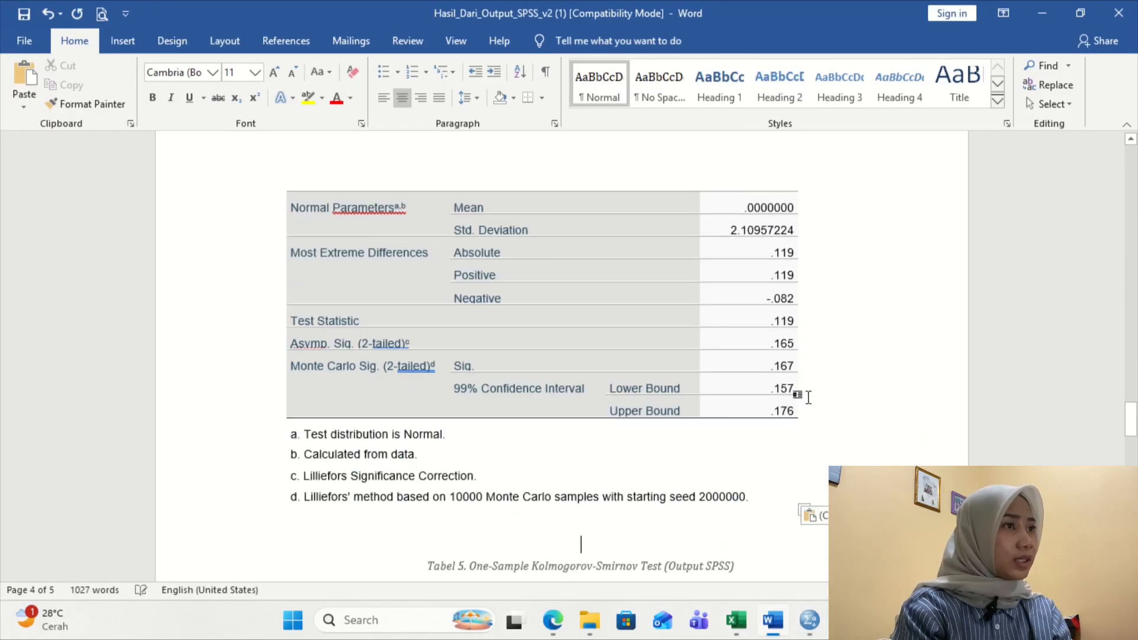
Insert blank lines after the paragraph ending "semua item dinyatakan valid." to push the "3. Uji Asumsi Klasik" heading onto the next page.
scroll(808, 397, up, 3)
scroll(808, 394, up, 3)
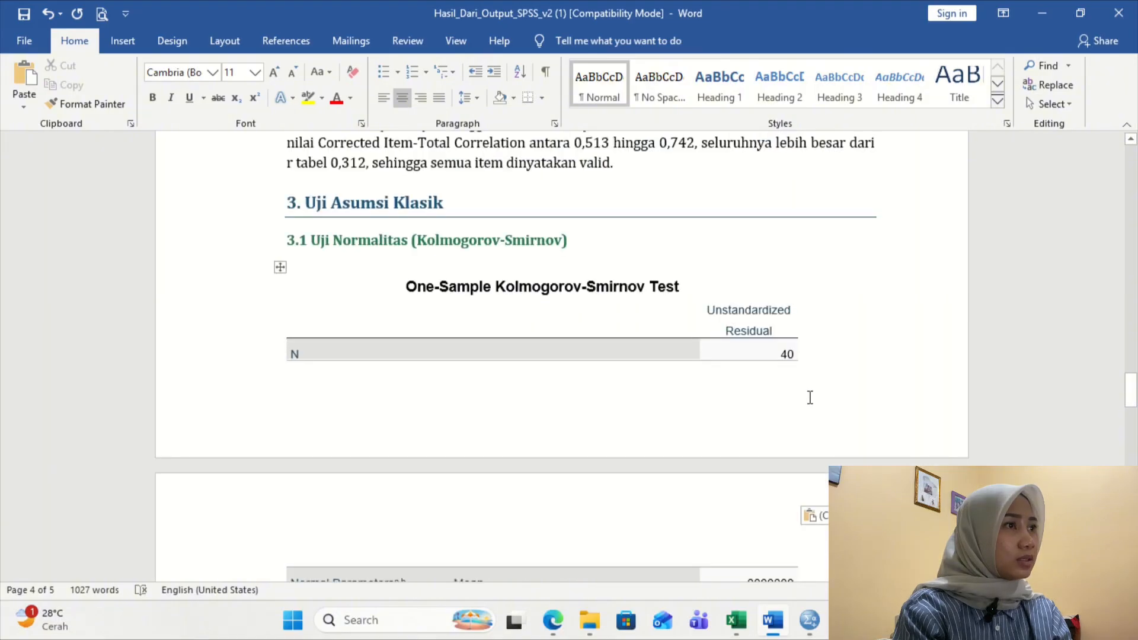
scroll(803, 394, down, 3)
scroll(540, 211, up, 4)
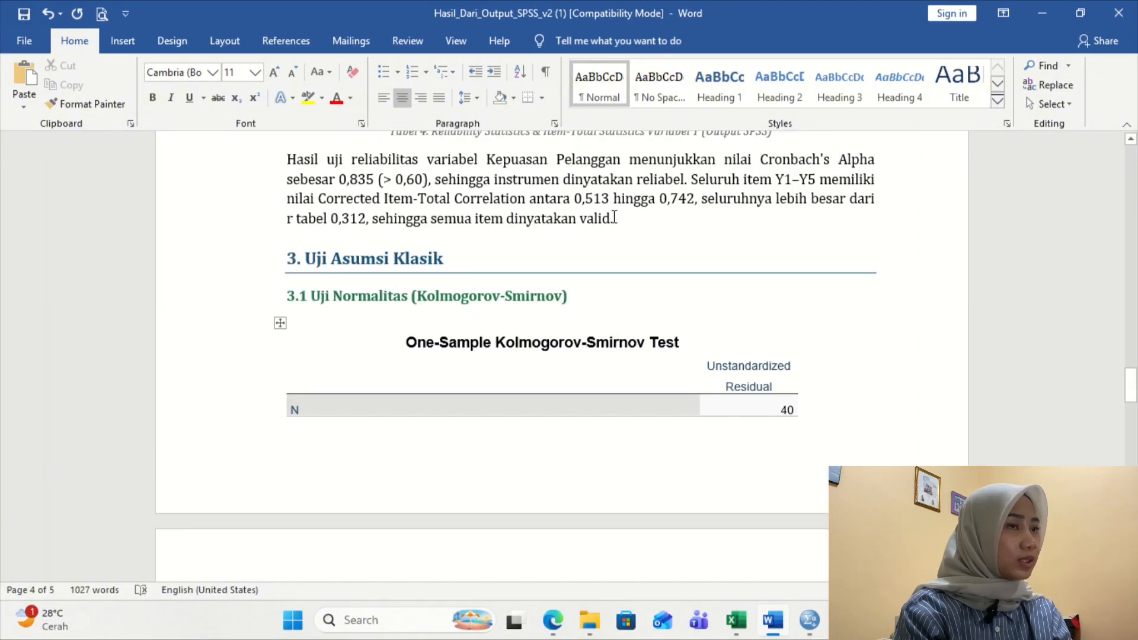
click(635, 220)
key(Return)
key(Return)
key(Return)
key(Return)
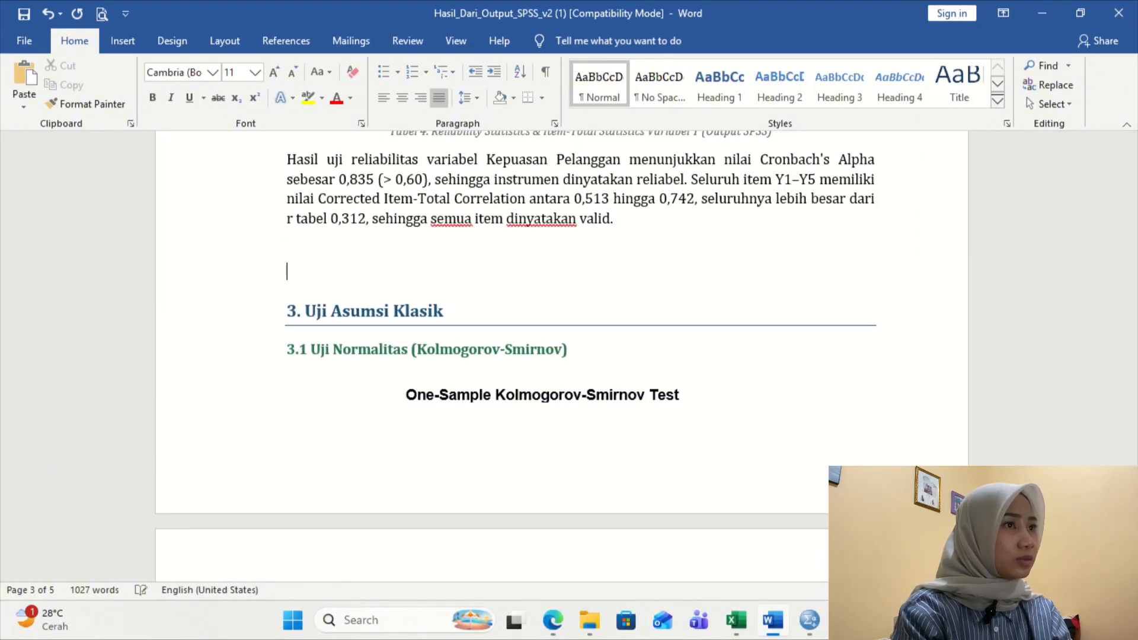
key(Return)
key(Return)
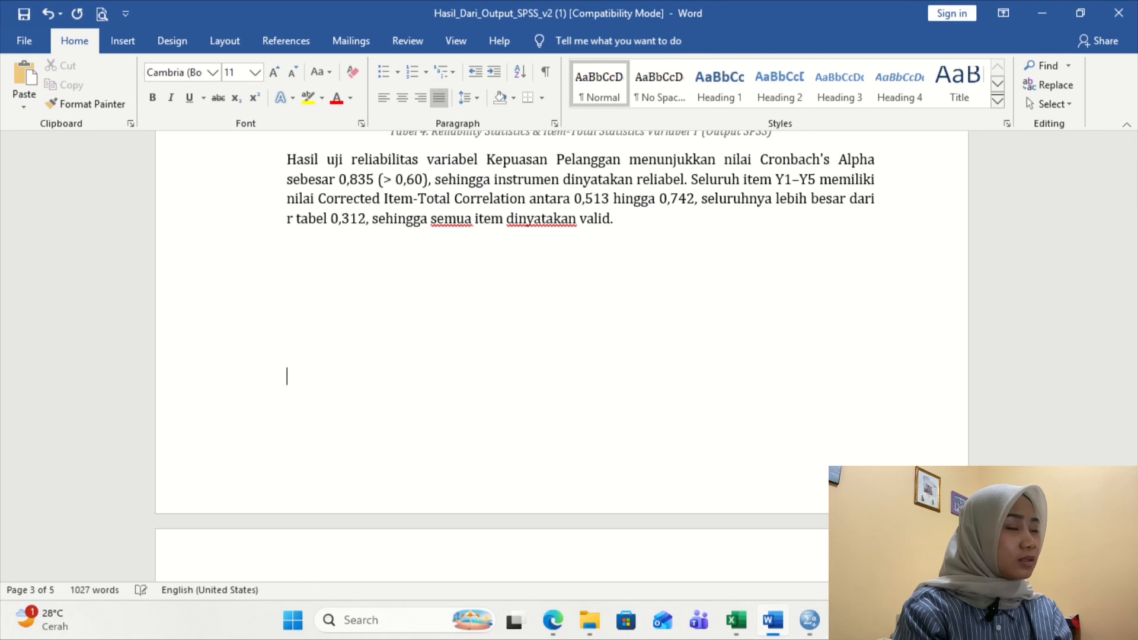
Remove the extra blank line between the Kolmogorov-Smirnov table and the Tabel 5 caption.
scroll(569, 355, down, 8)
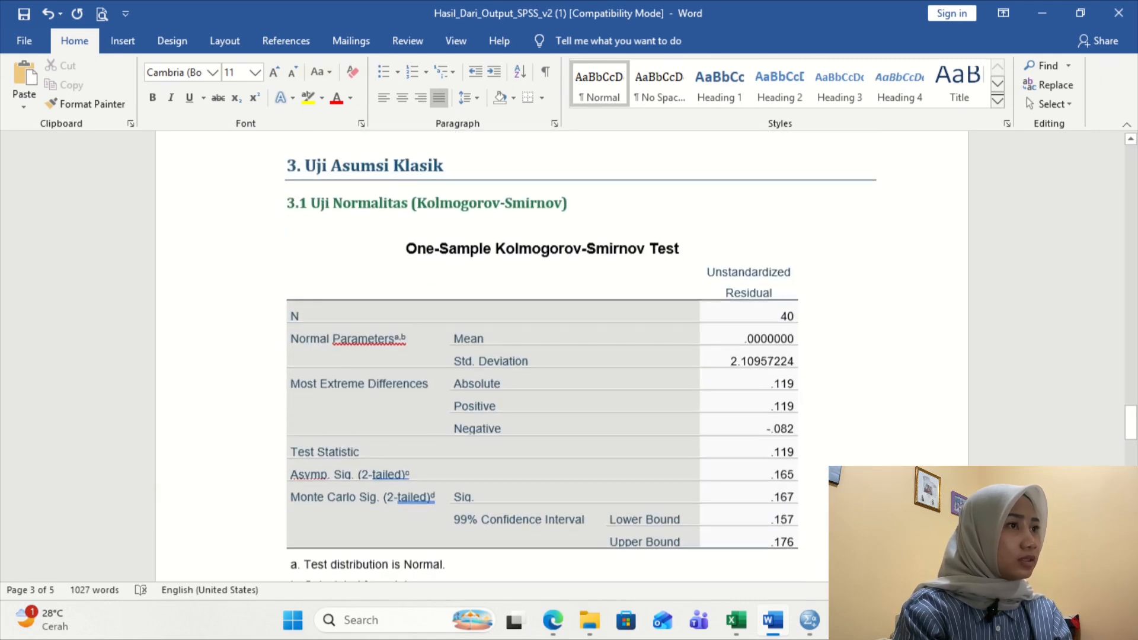
scroll(569, 355, down, 4)
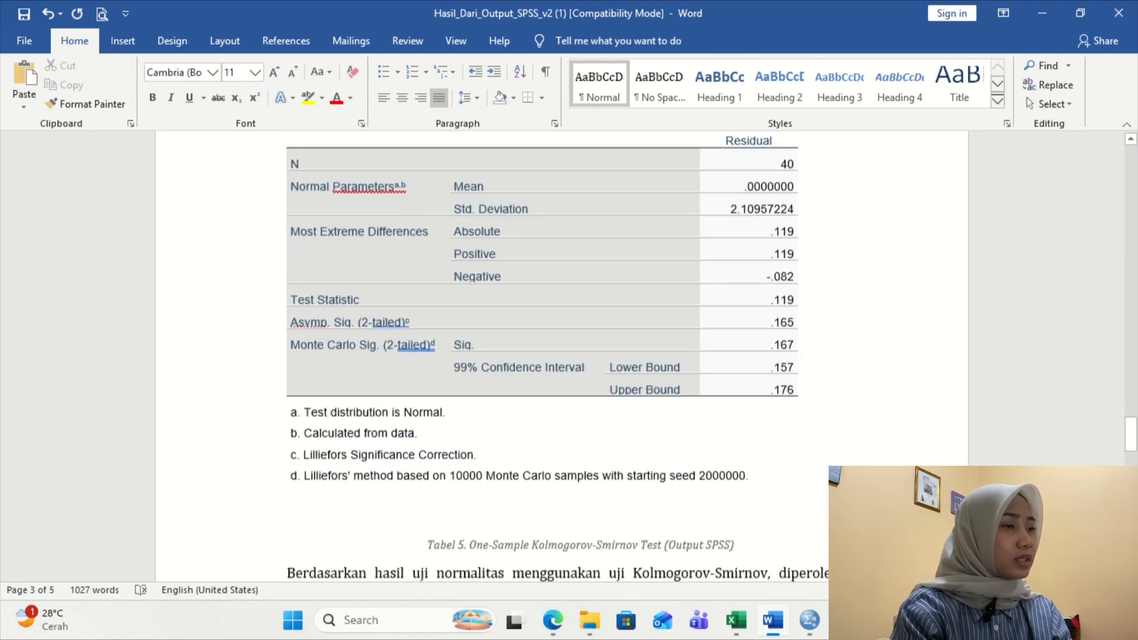
click(606, 517)
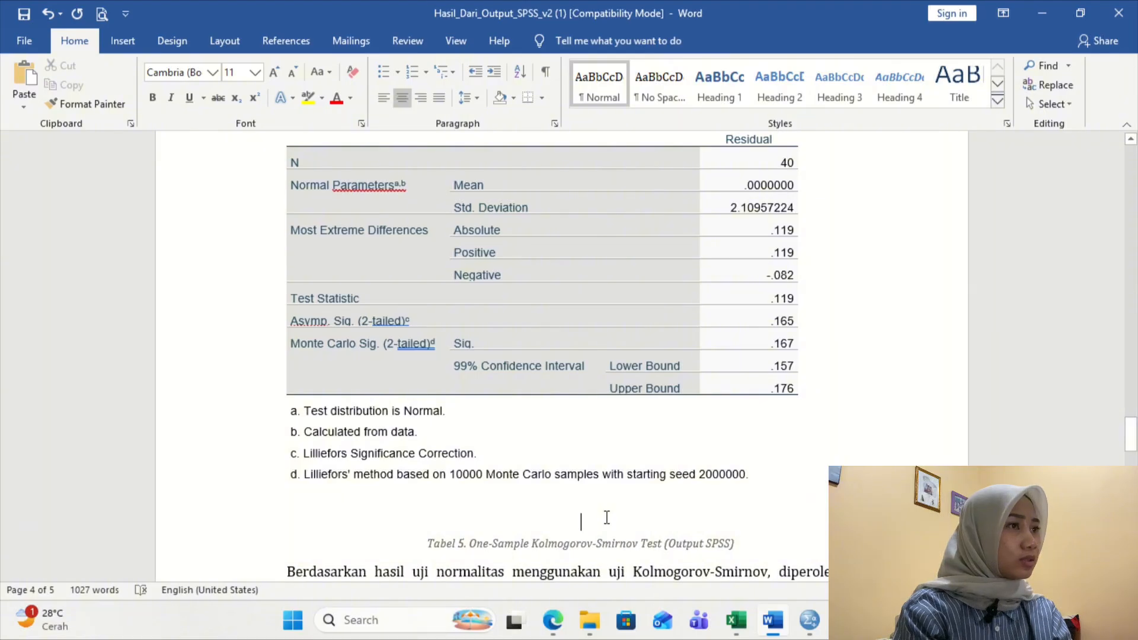
key(BackSpace)
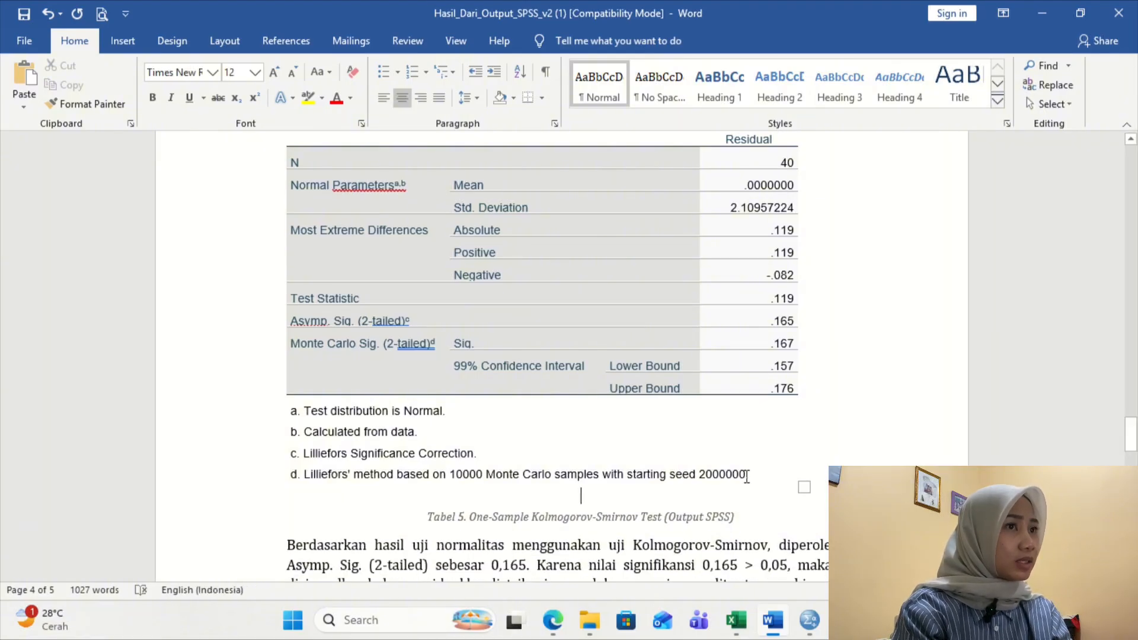
Check the Asymp. Sig. (2-tailed) value in the Kolmogorov-Smirnov table against the interpretation paragraph, and look over section 3.2 Uji Multikolinieritas.
scroll(745, 475, up, 3)
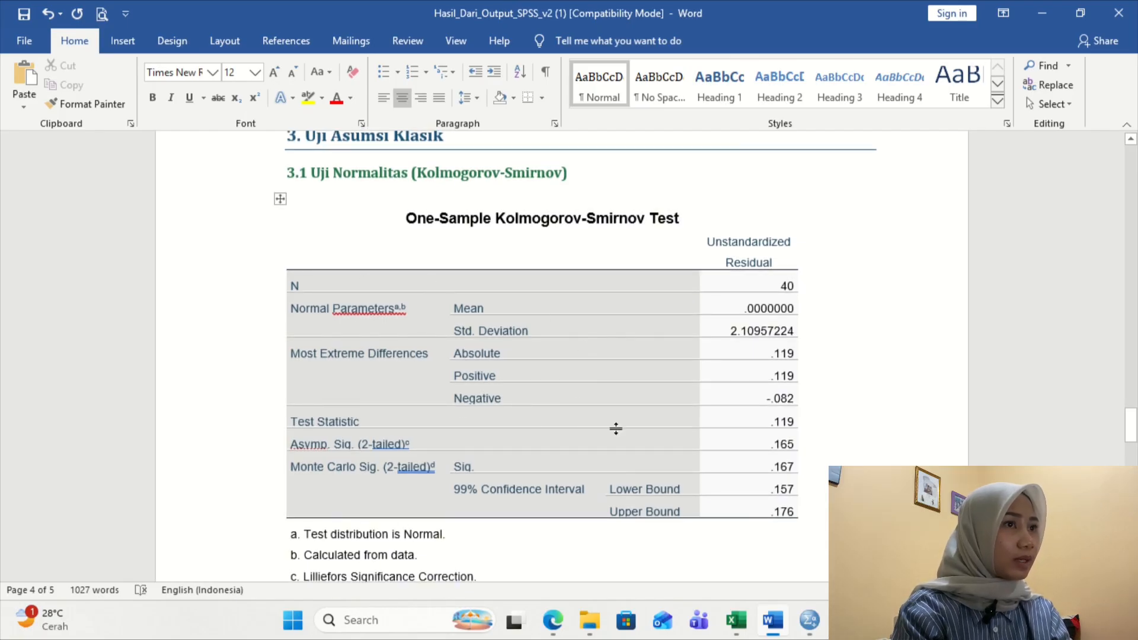
scroll(617, 428, down, 6)
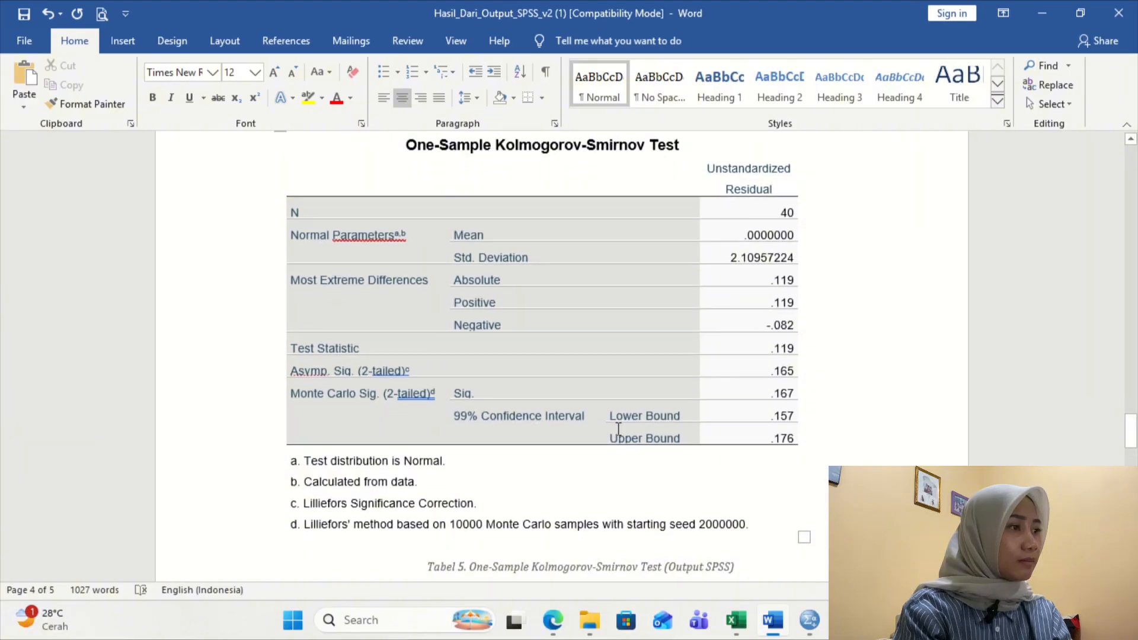
scroll(618, 429, up, 2)
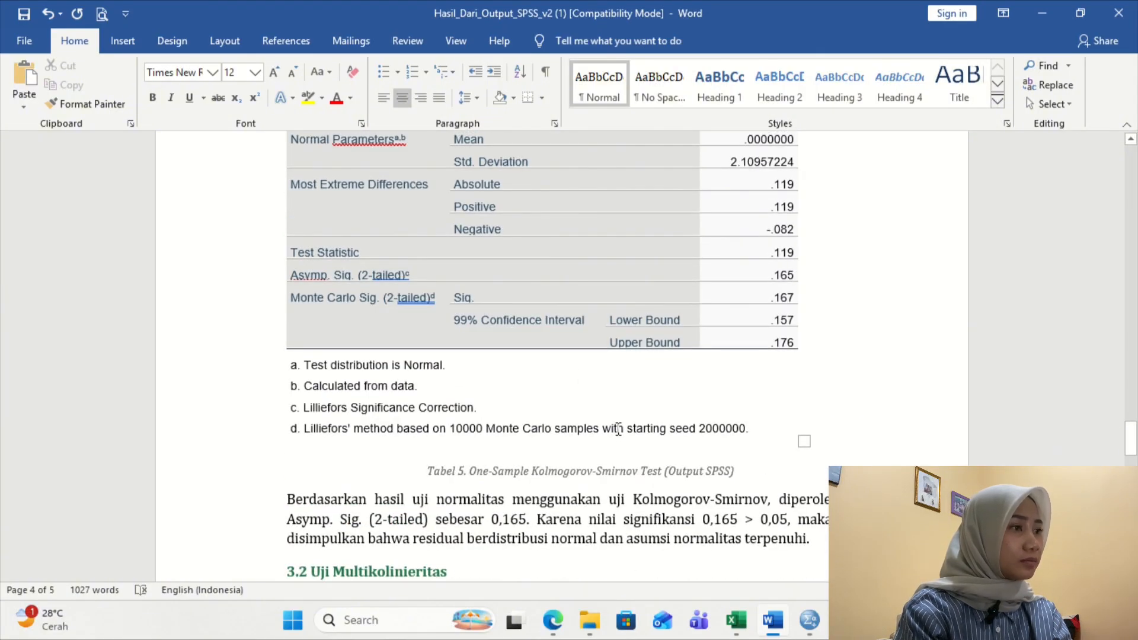
scroll(619, 429, up, 1)
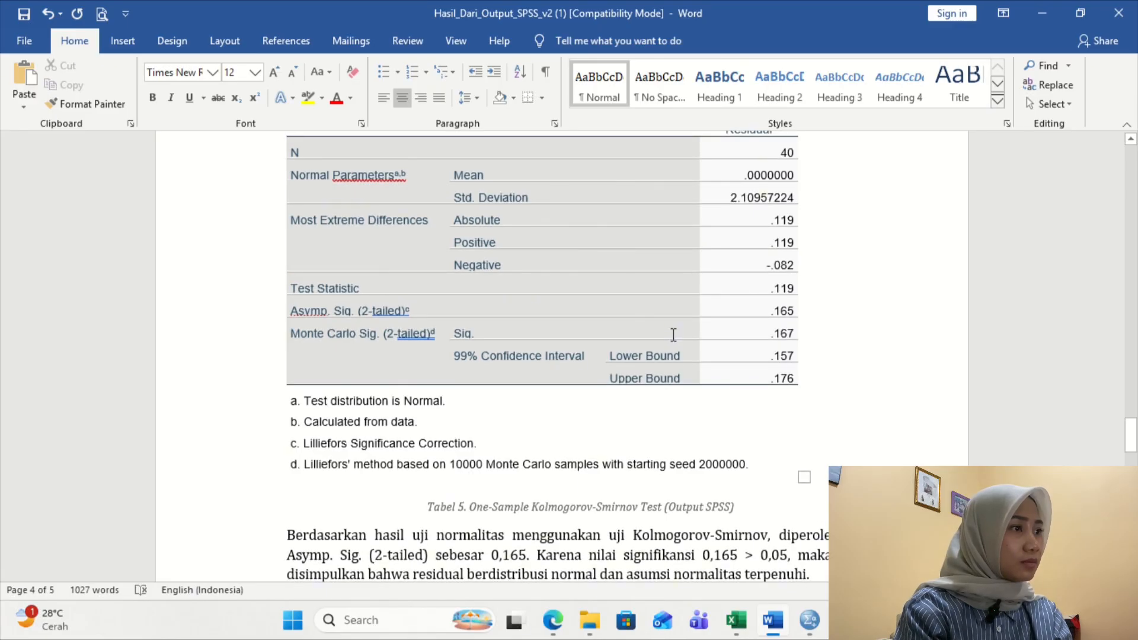
scroll(673, 335, up, 1)
scroll(673, 335, down, 5)
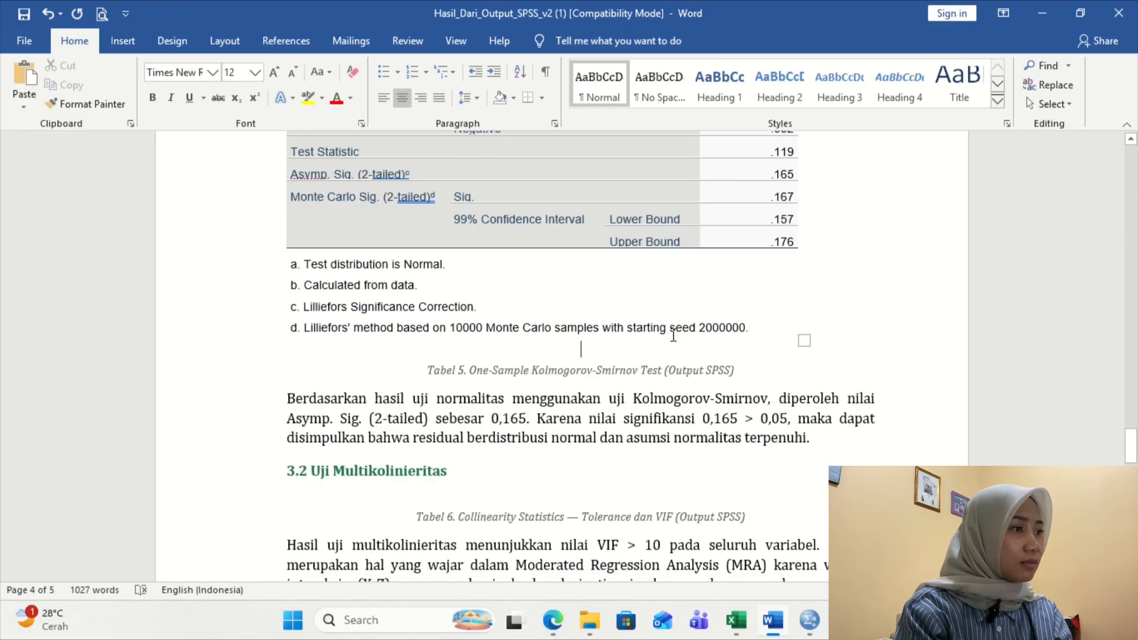
scroll(673, 334, up, 3)
scroll(674, 335, up, 1)
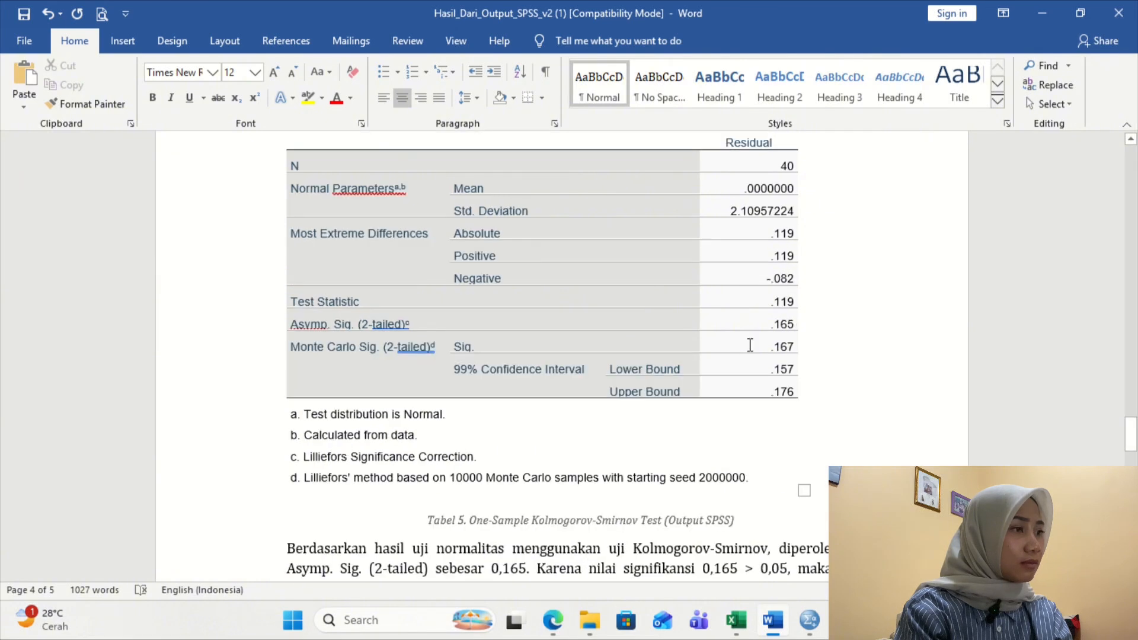
scroll(759, 326, up, 1)
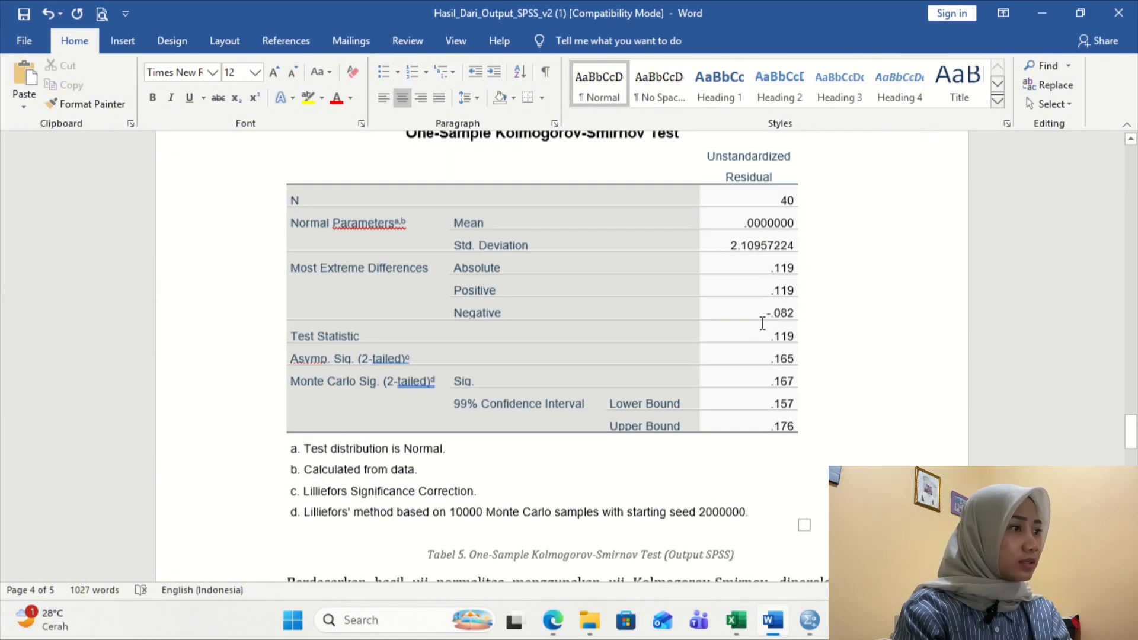
scroll(753, 323, down, 2)
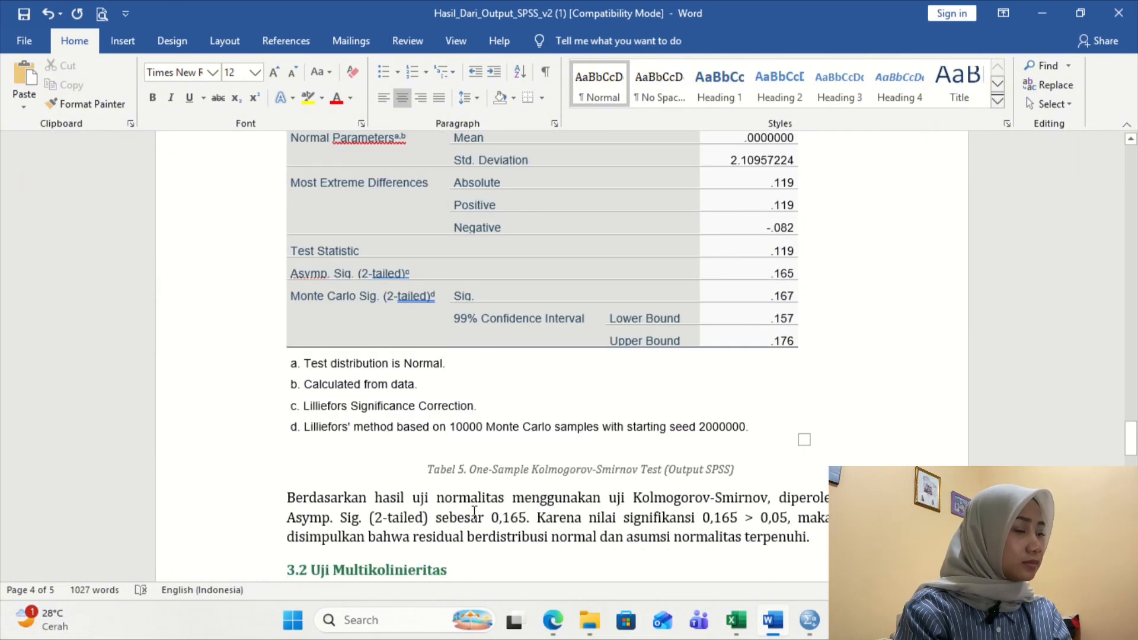
drag(492, 518, 526, 522)
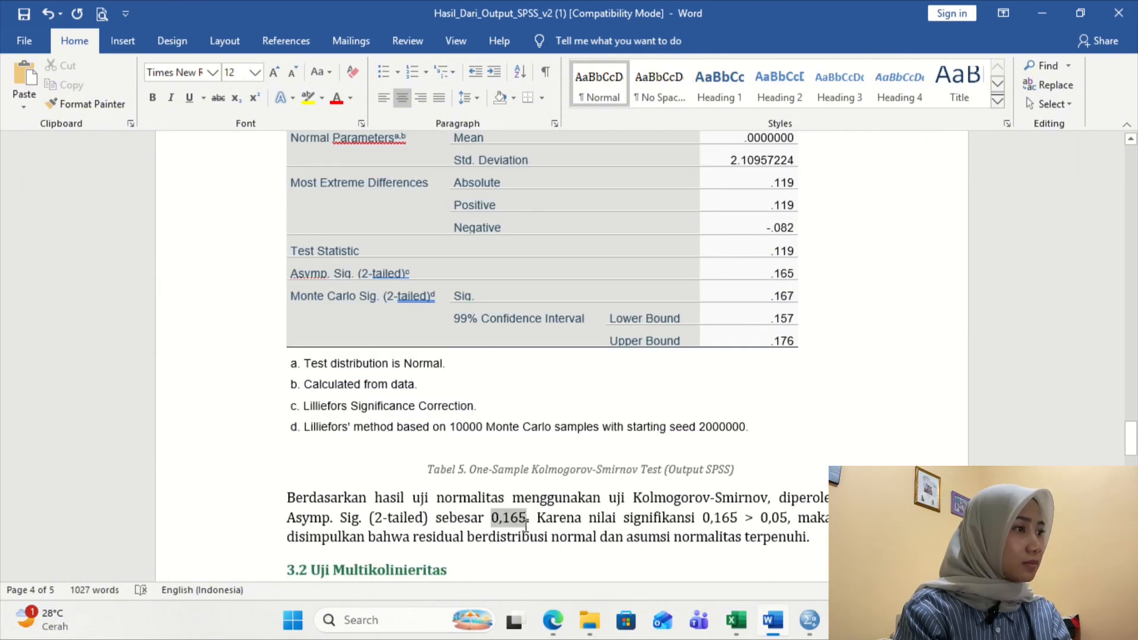
click(755, 427)
scroll(756, 427, up, 2)
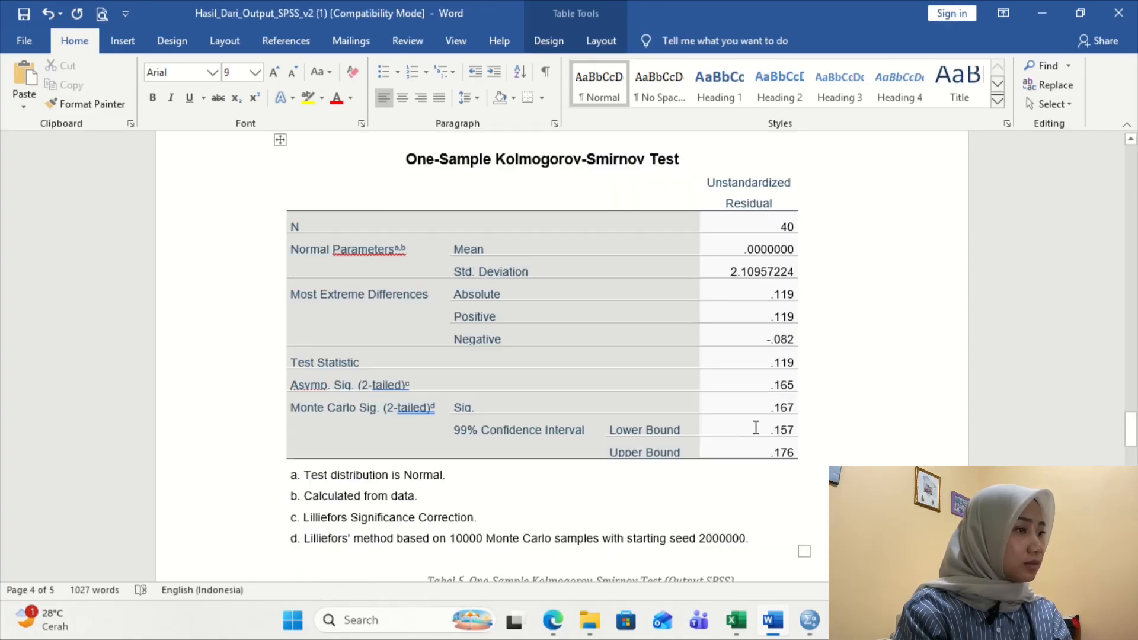
scroll(756, 427, down, 1)
scroll(756, 427, down, 1)
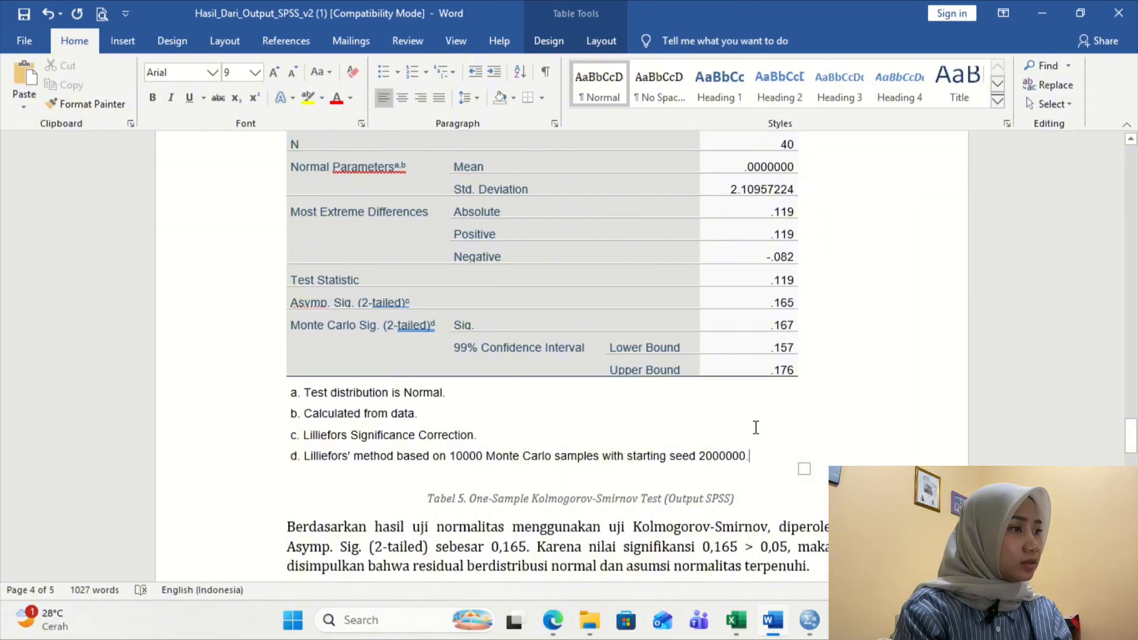
scroll(756, 427, down, 1)
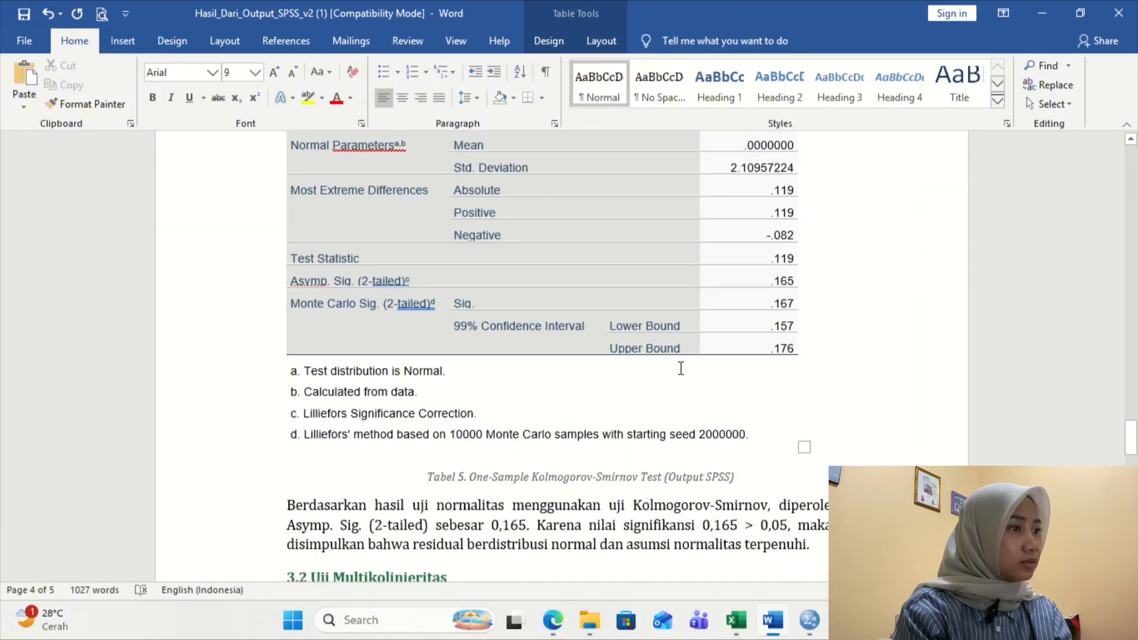
scroll(601, 517, down, 2)
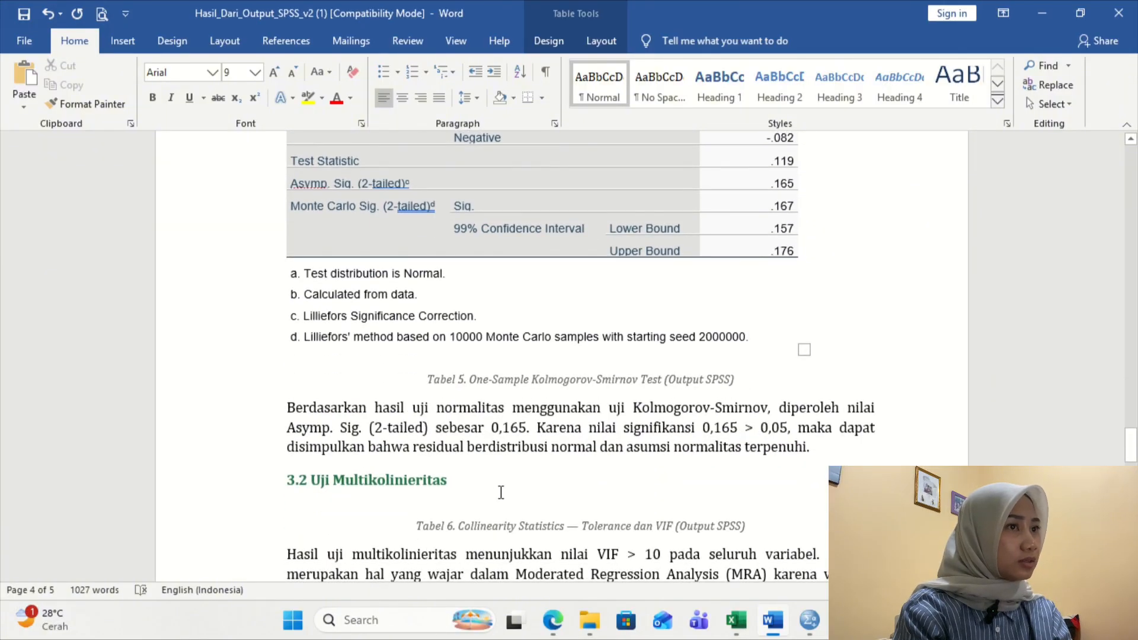
scroll(600, 517, down, 2)
scroll(501, 489, up, 3)
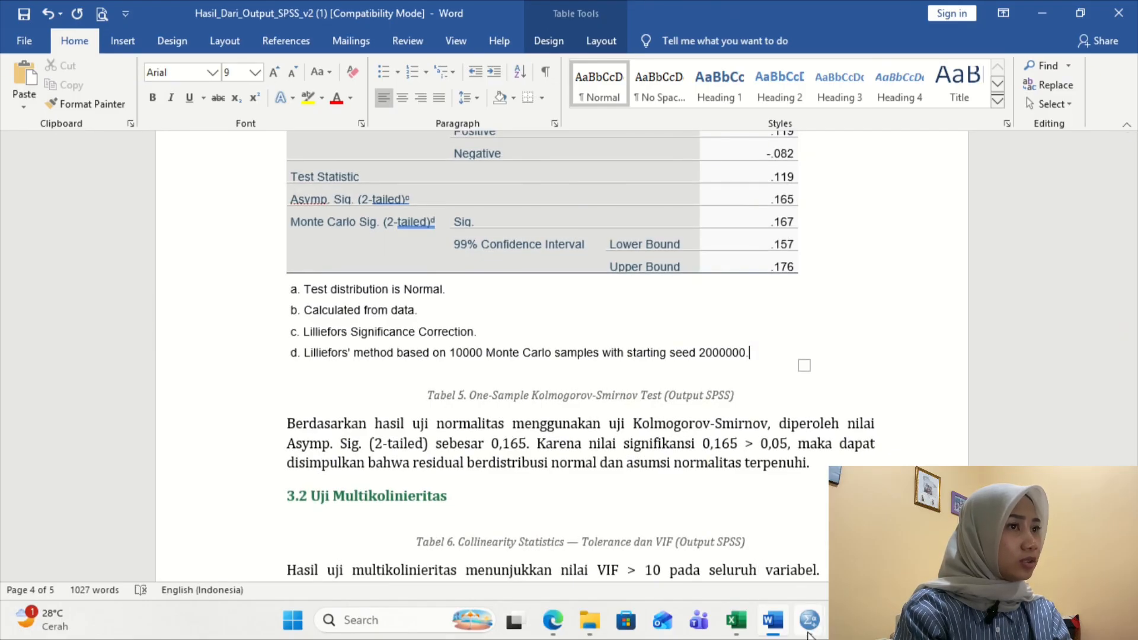
Switch to the SPSS Data Editor and start computing a new variable with AbsRes as the target variable.
mouse_move(810, 620)
mouse_move(901, 533)
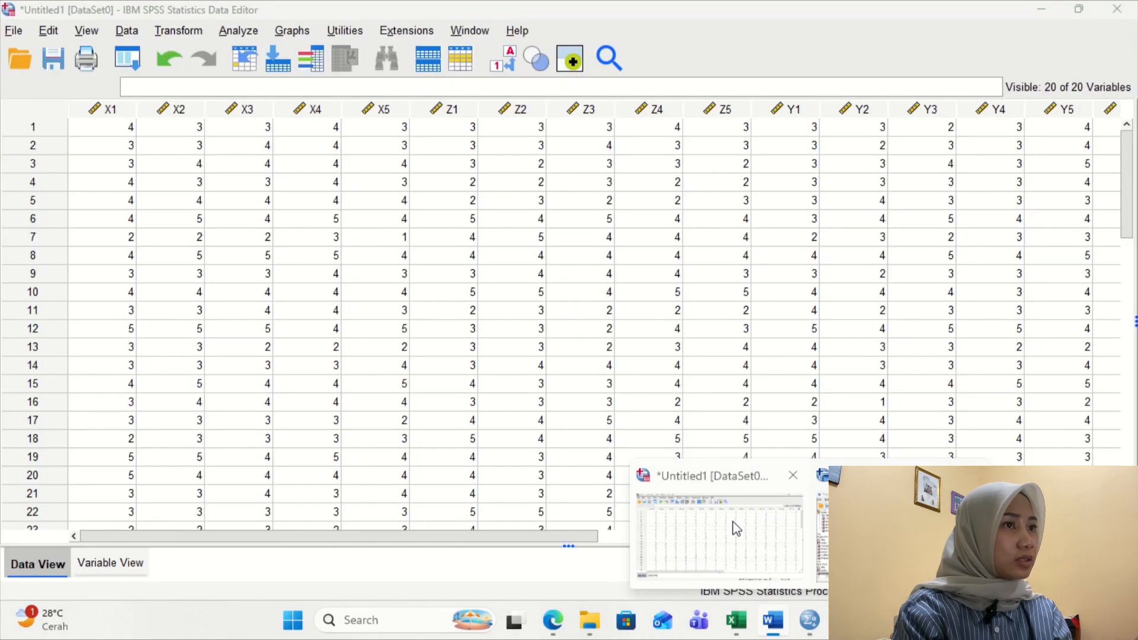
click(735, 528)
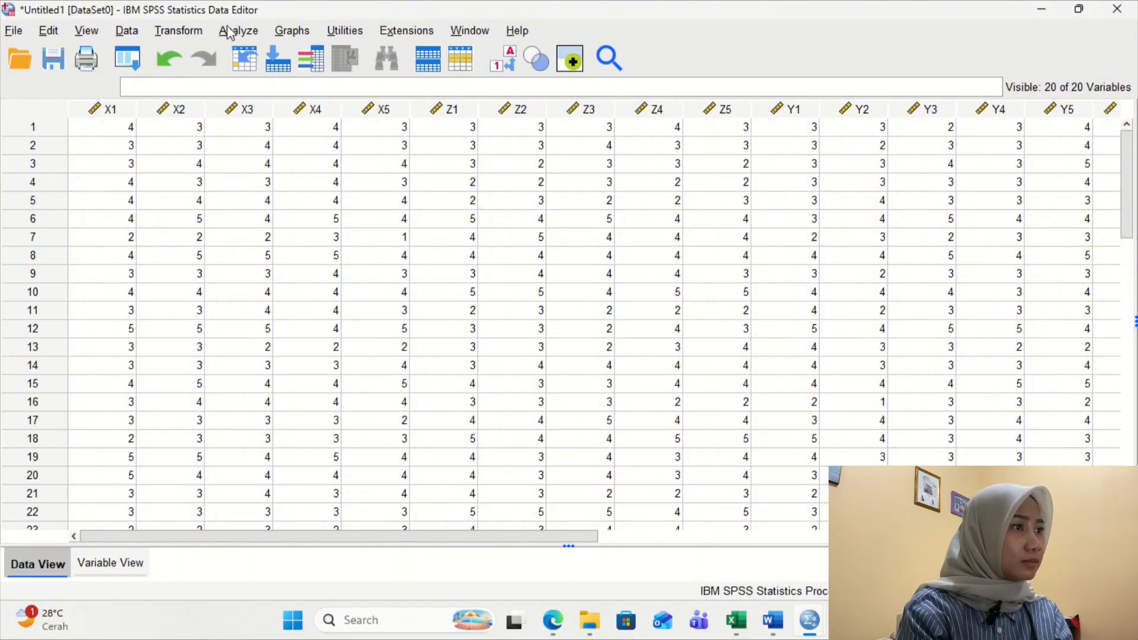
click(191, 35)
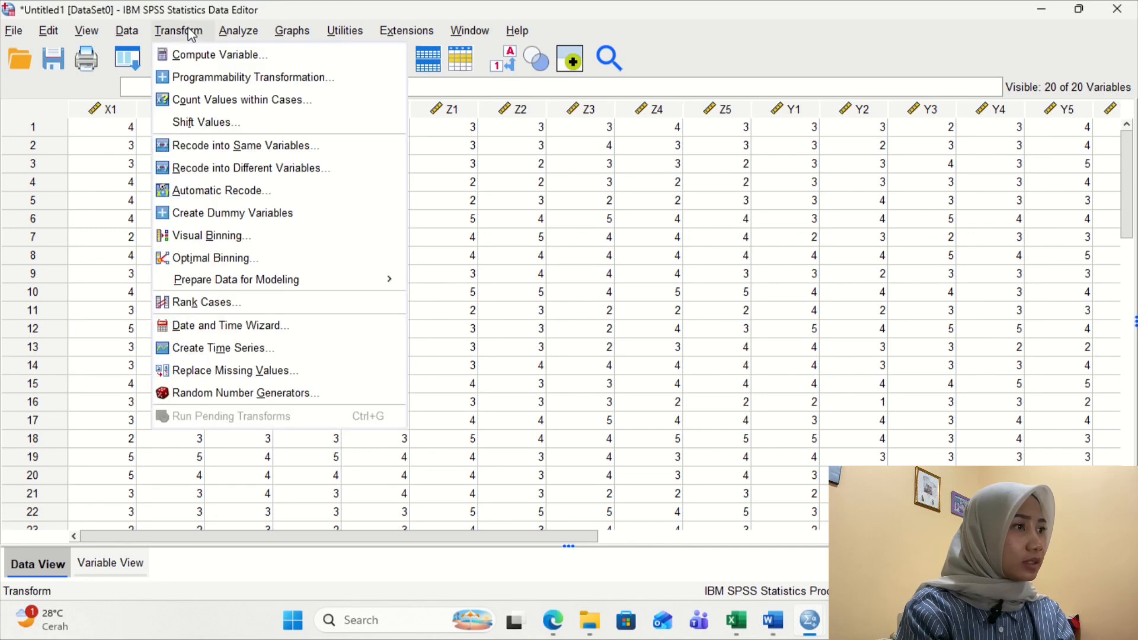
click(214, 58)
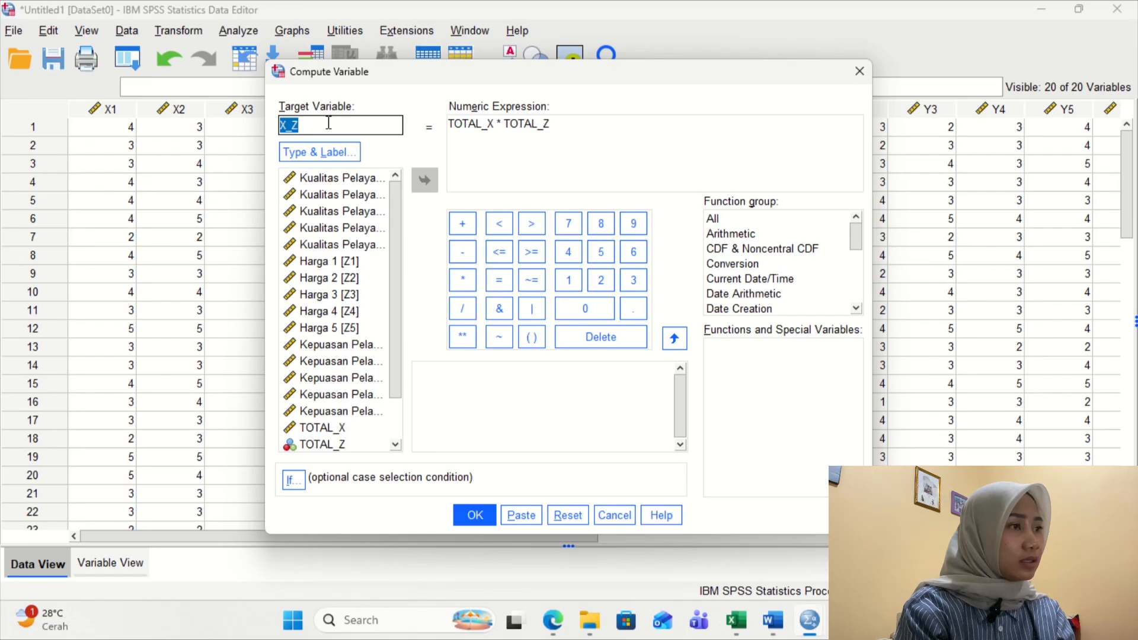
text(AbsR)
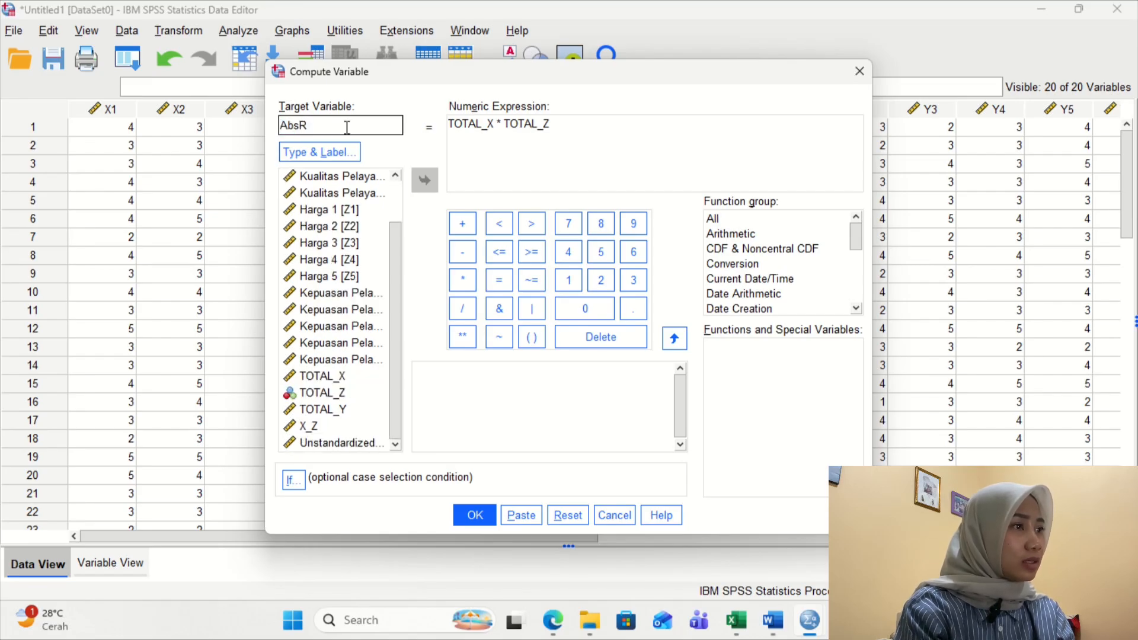
text(es)
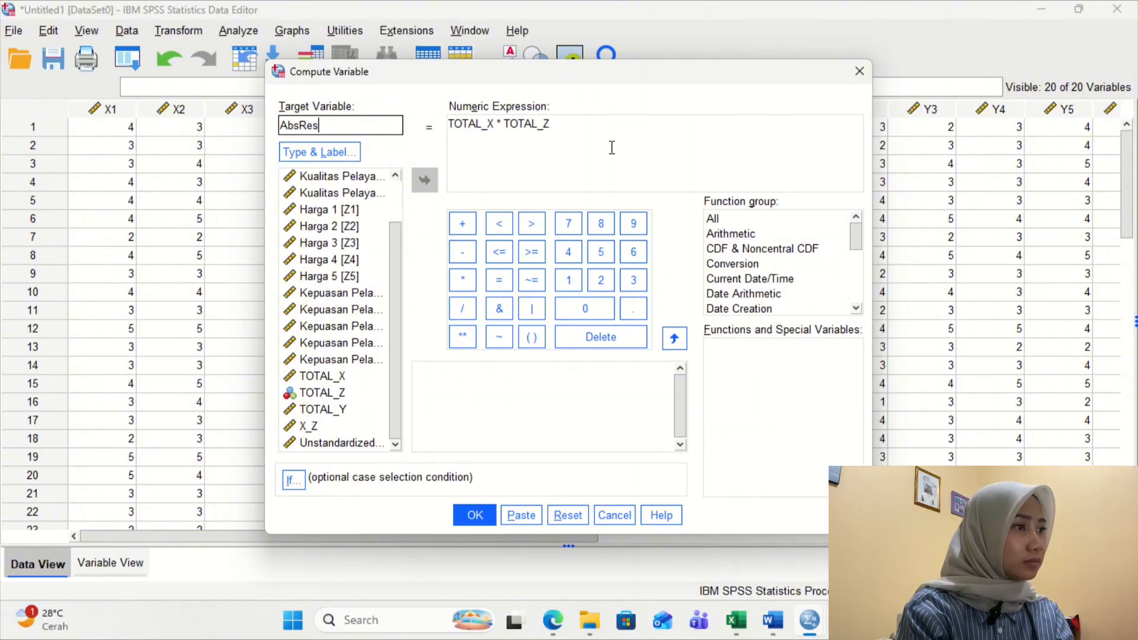
Compute AbsRes with the numeric expression ABS(RES_1), replacing the TOTAL_X * TOTAL_Z expression, and minimise the output viewer.
drag(505, 125, 448, 125)
drag(583, 125, 432, 124)
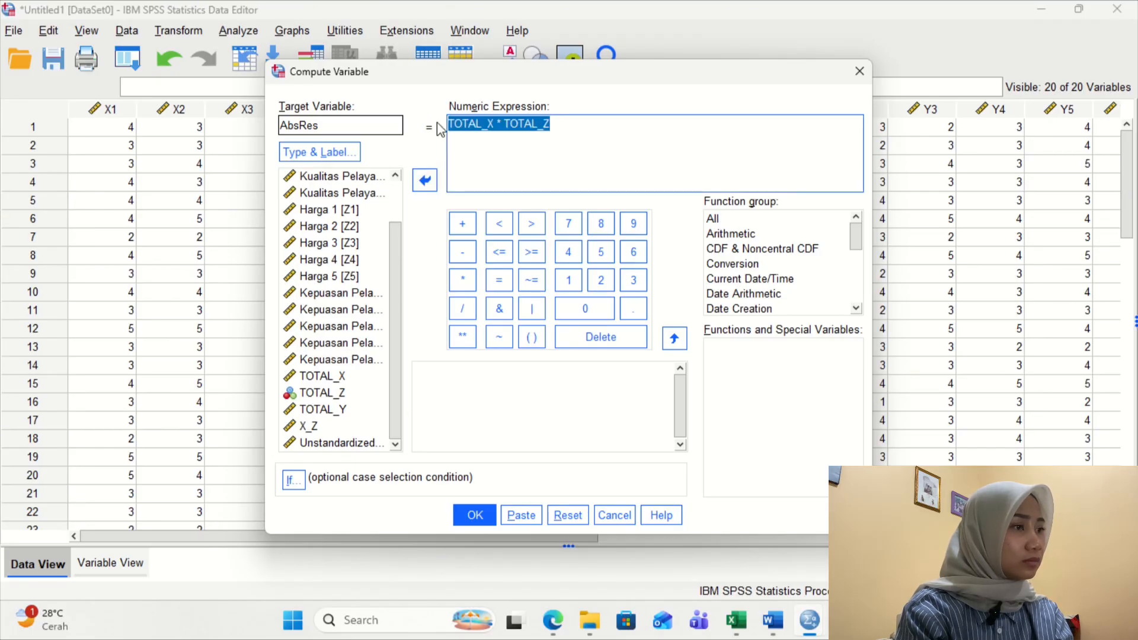
text(ABS)
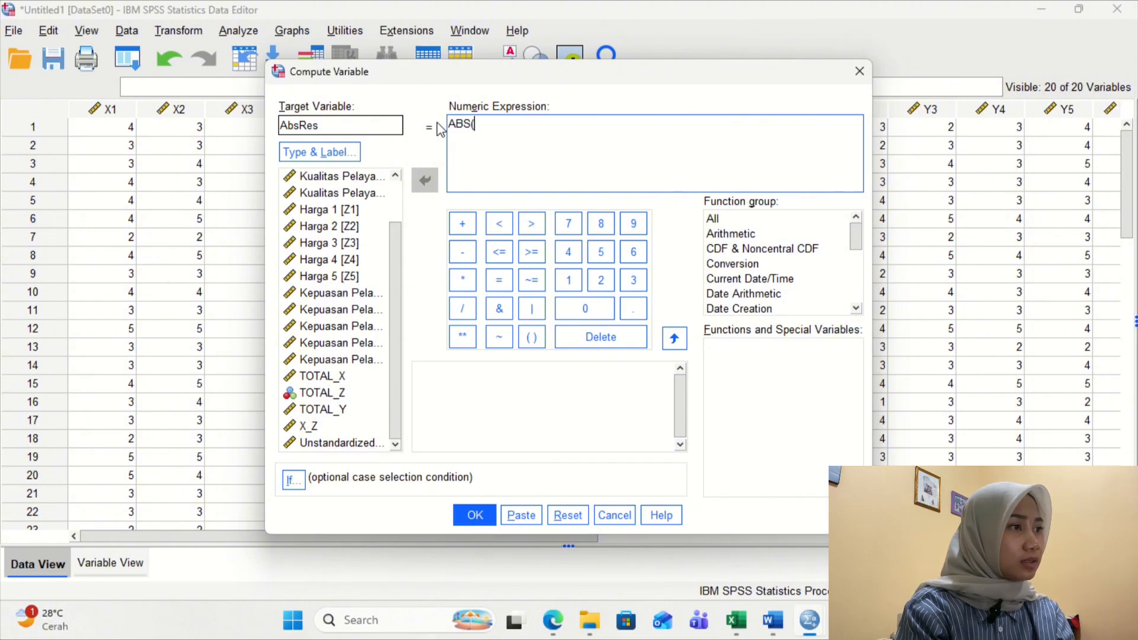
text(()
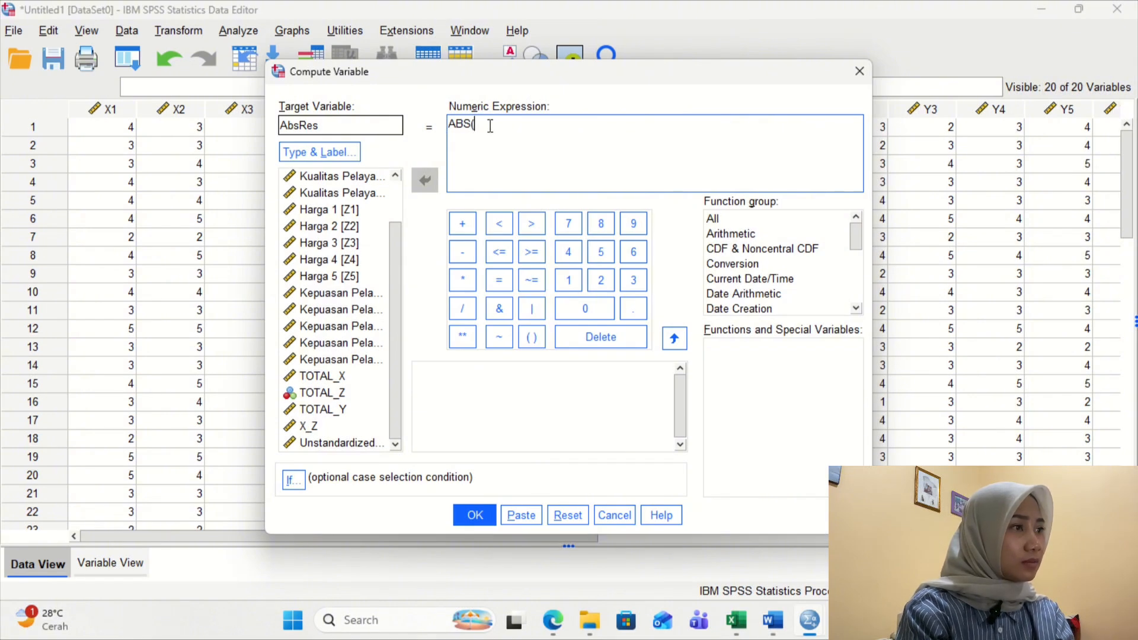
text(RES_1))
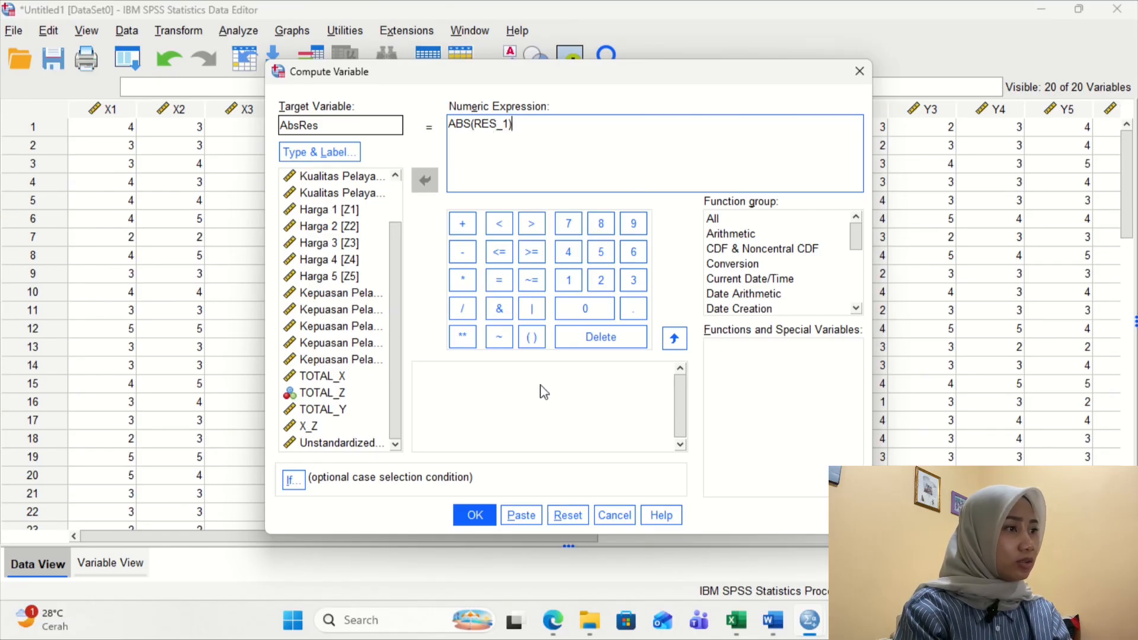
click(471, 524)
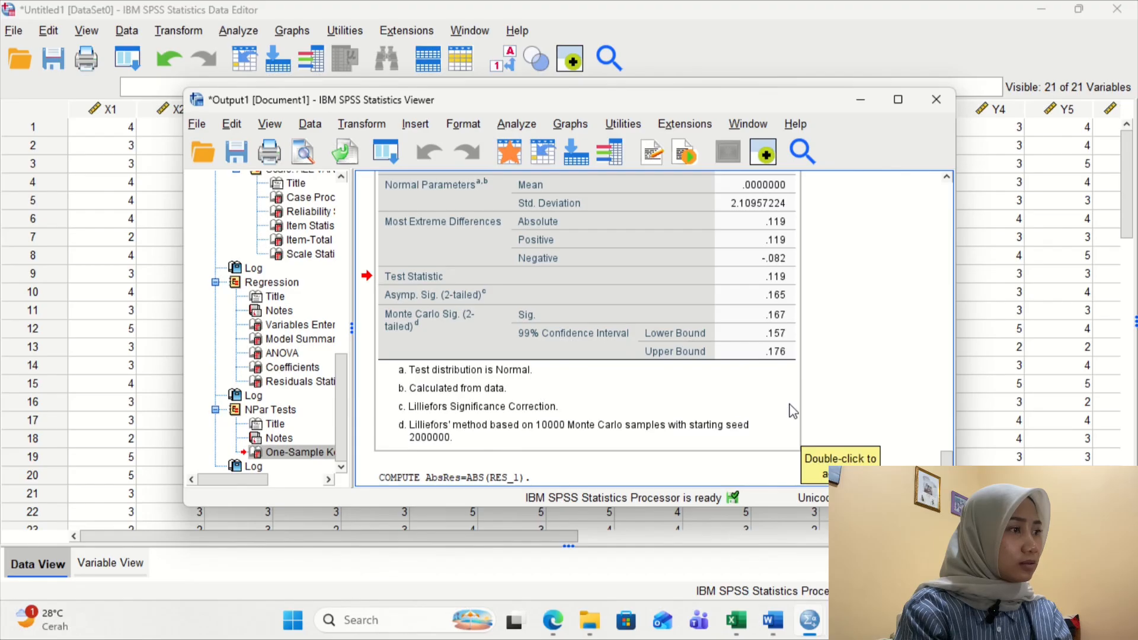
drag(793, 410, 882, 435)
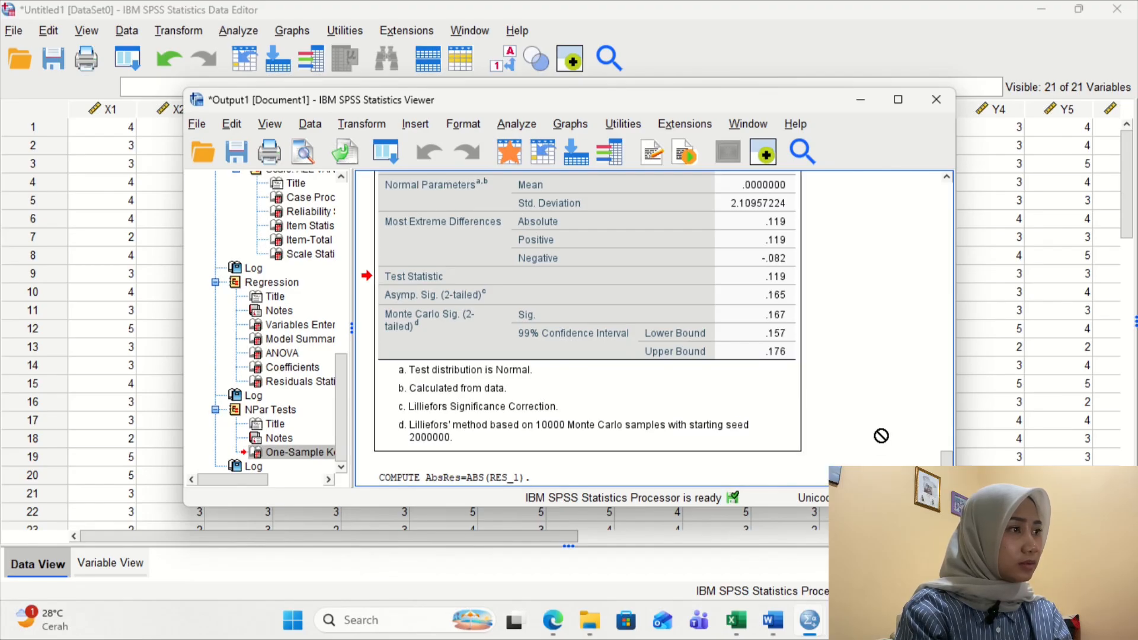
drag(881, 435, 931, 436)
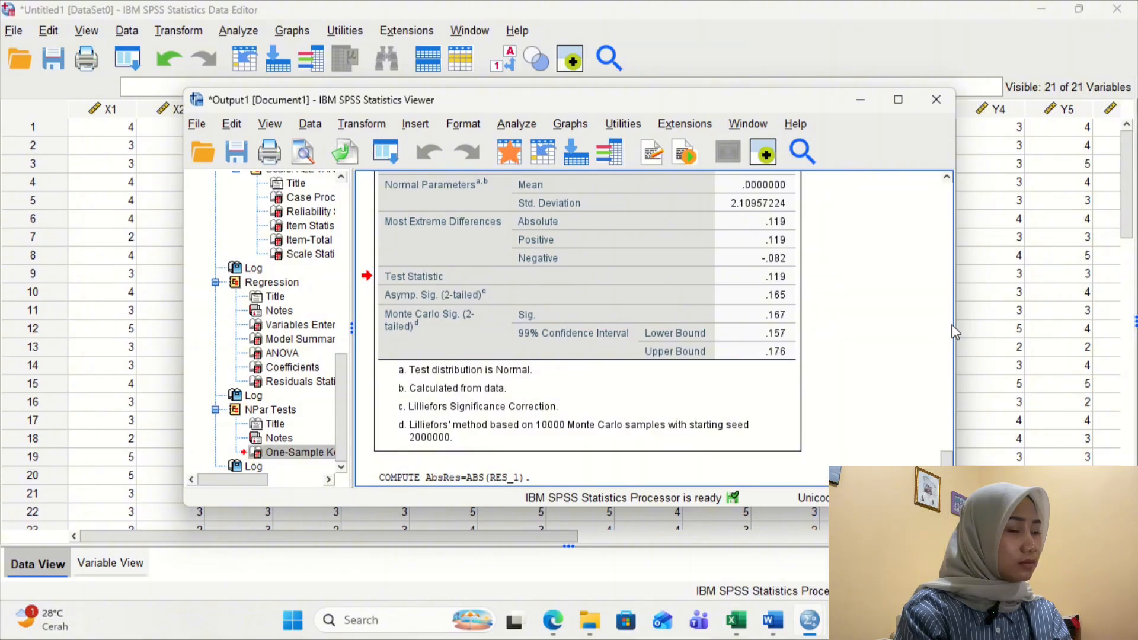
click(860, 100)
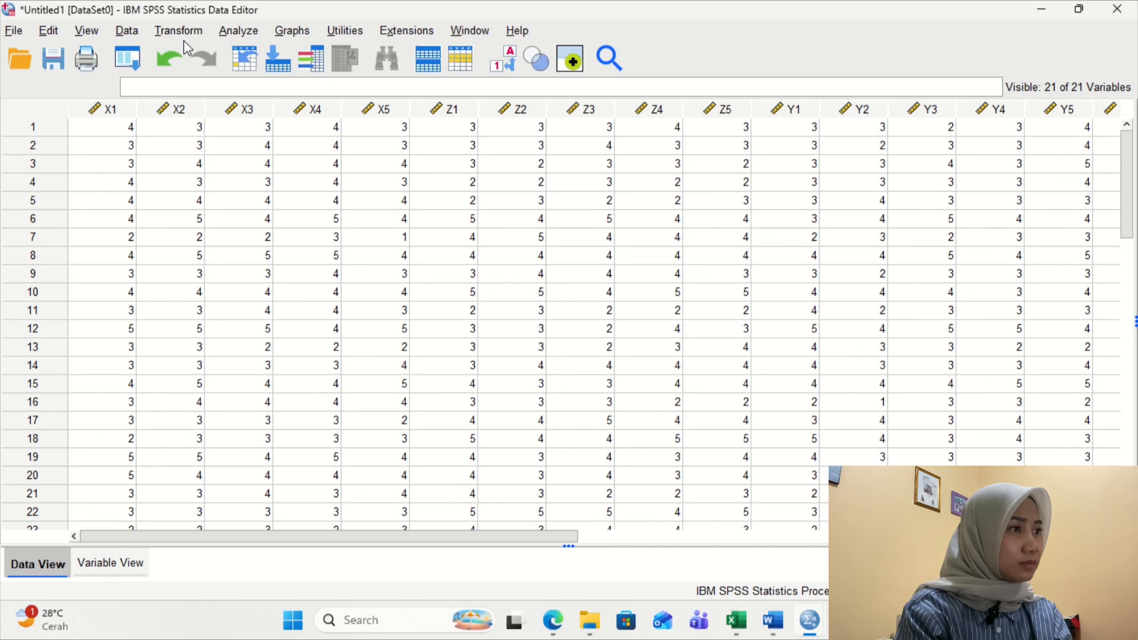
Start a linear regression, reset its previous settings, and assign AbsRes as the dependent variable.
click(237, 32)
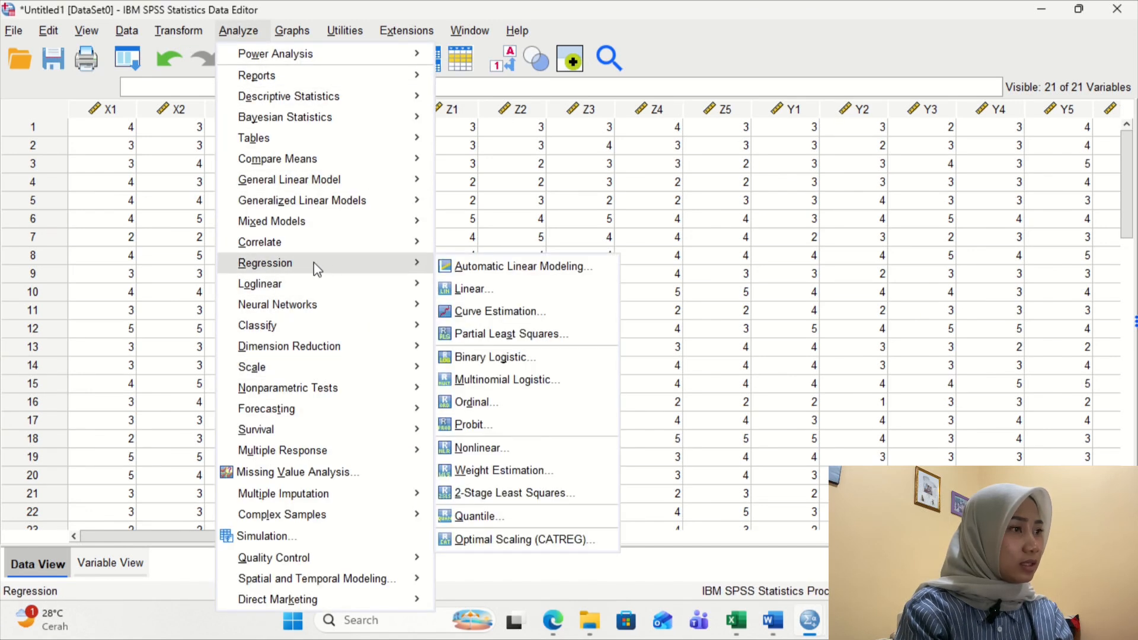
mouse_move(388, 272)
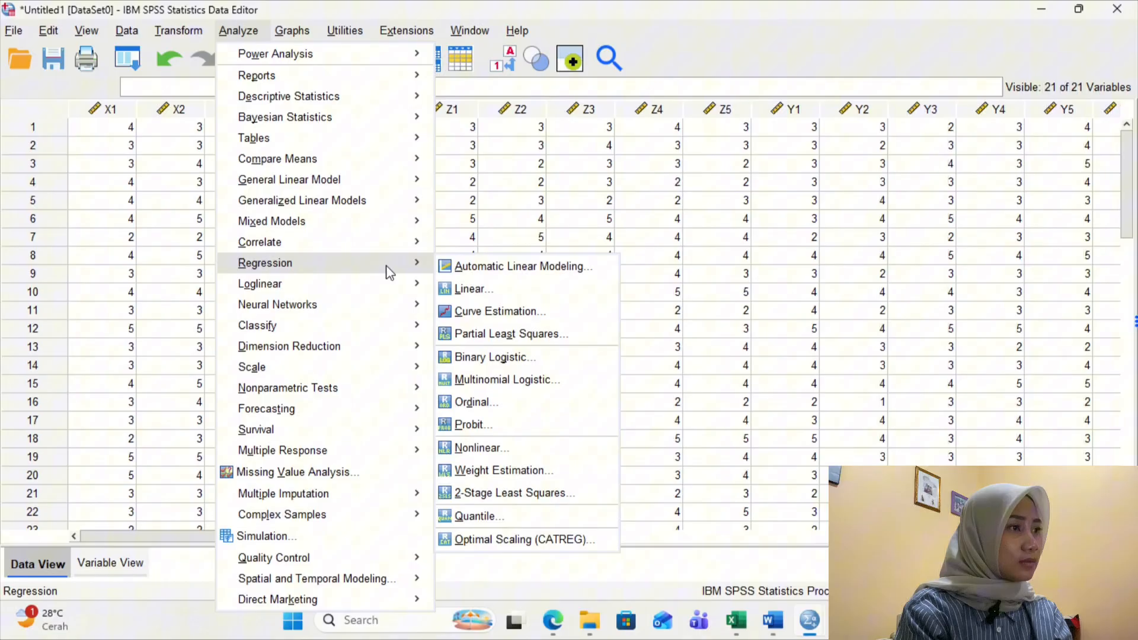
click(472, 289)
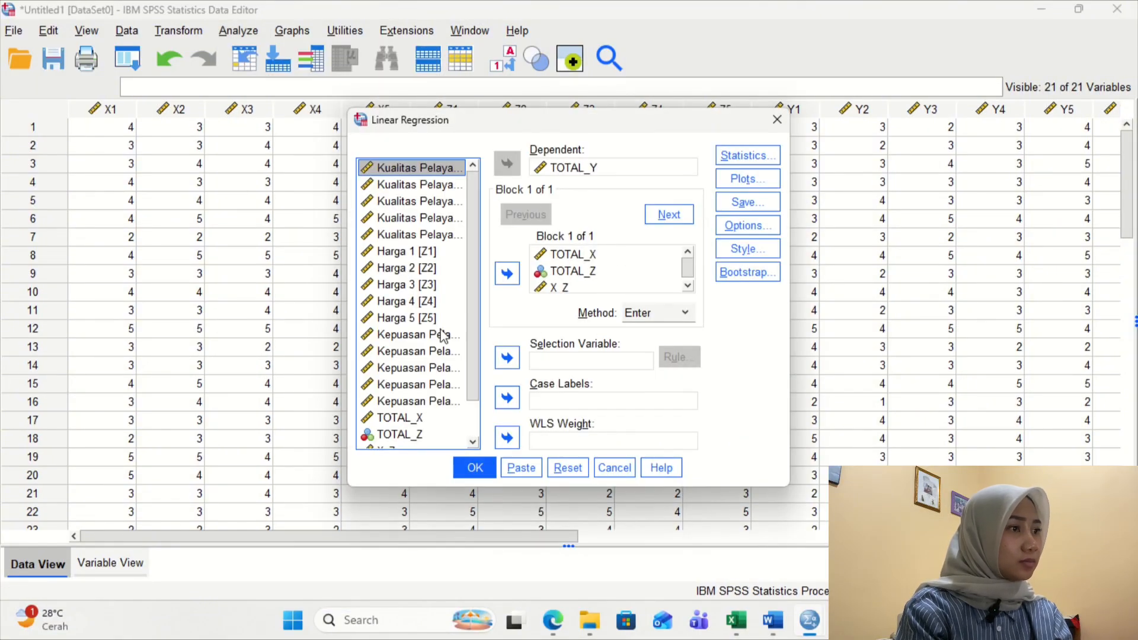
click(559, 467)
drag(476, 386, 477, 445)
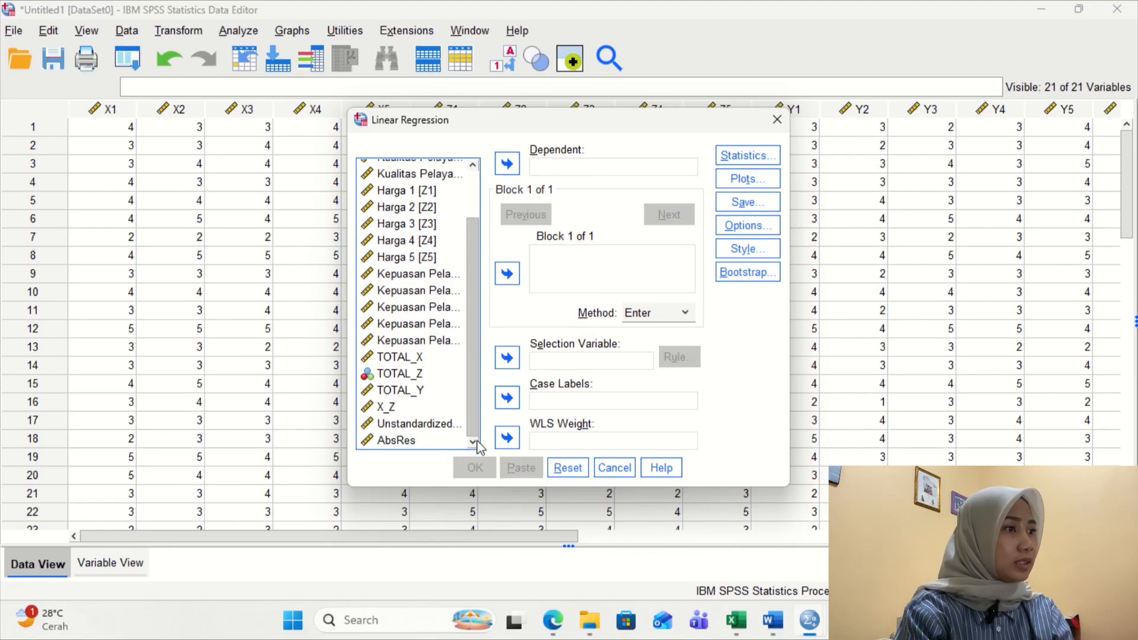
click(424, 440)
click(512, 160)
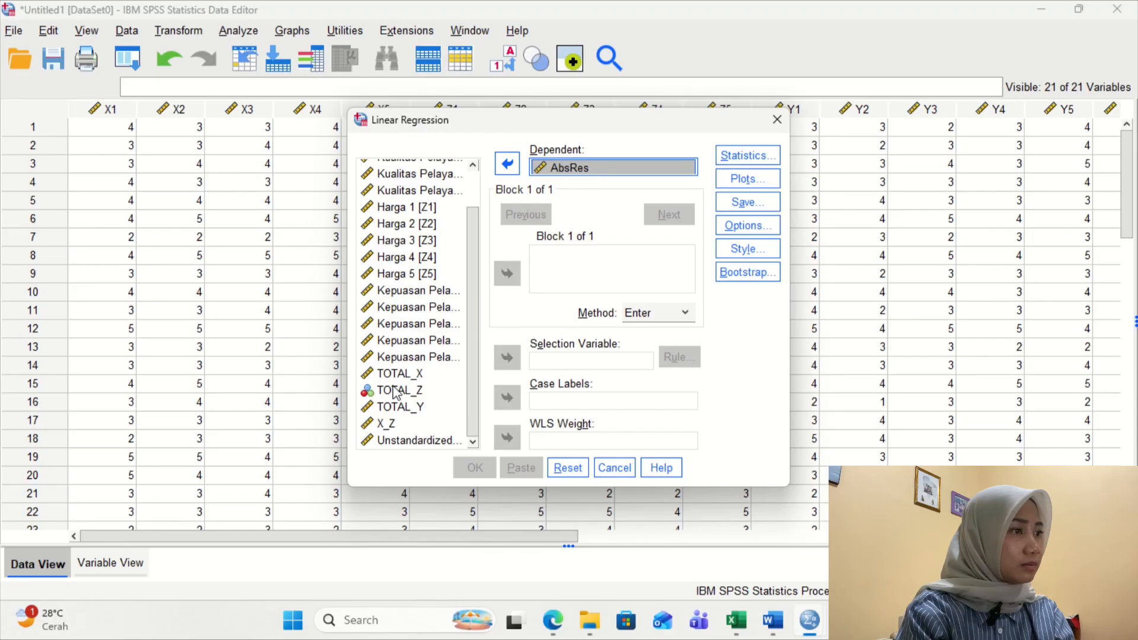
Add TOTAL_X and TOTAL_Z as the independent variables with the Enter method and run the regression.
click(409, 374)
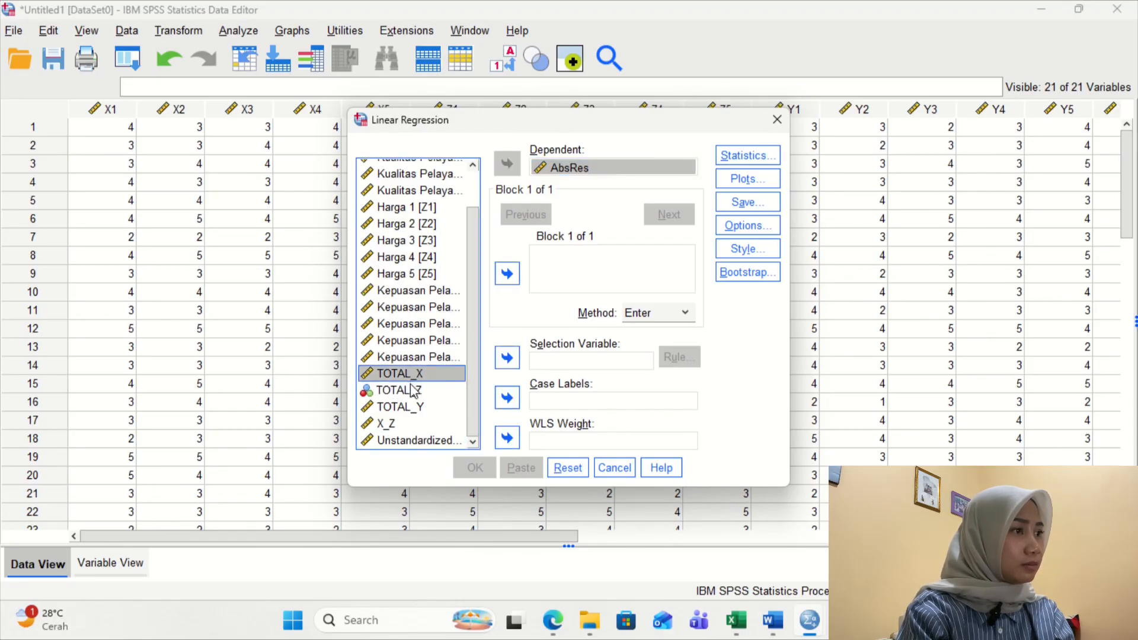
ctrl+click(411, 391)
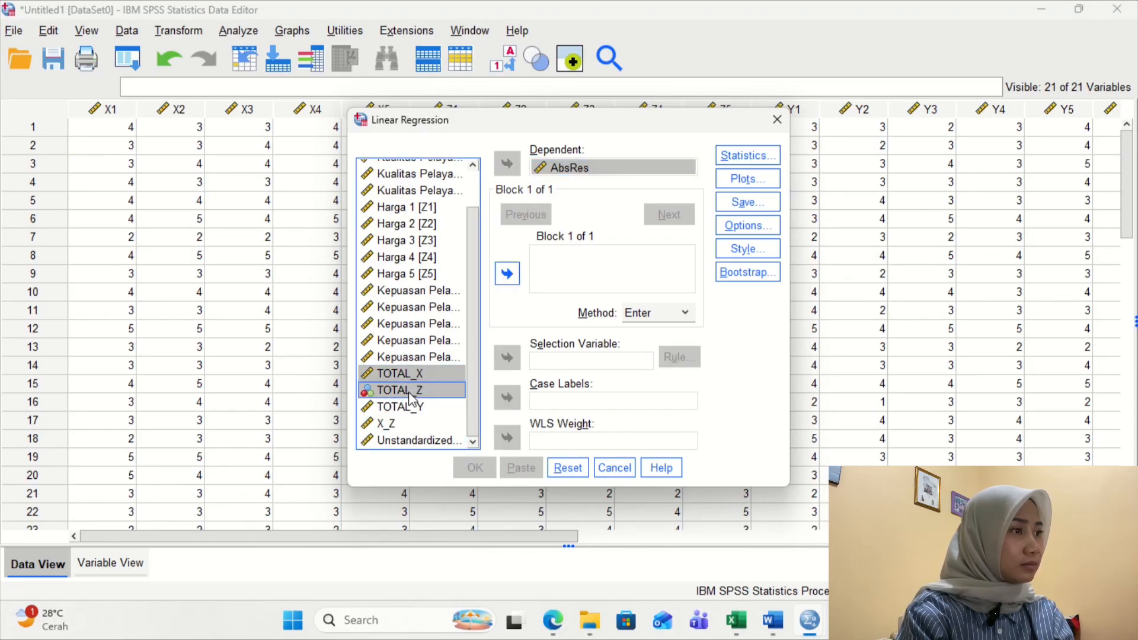
click(508, 273)
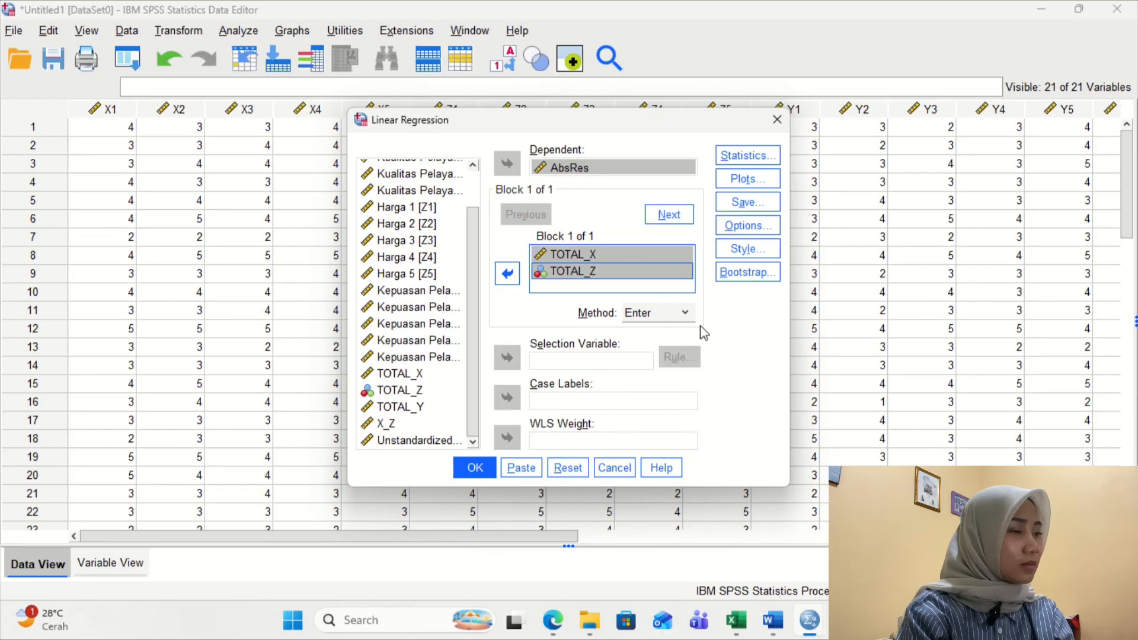
click(482, 470)
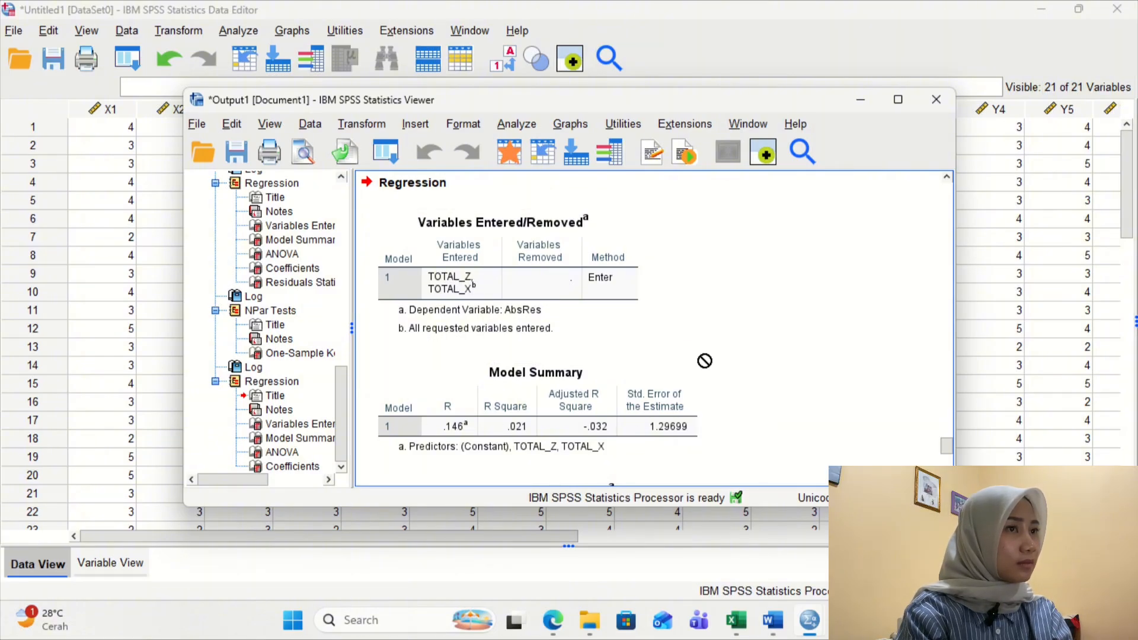
Copy the Coefficients table of the AbsRes regression from the SPSS output.
scroll(704, 361, down, 5)
scroll(704, 360, down, 3)
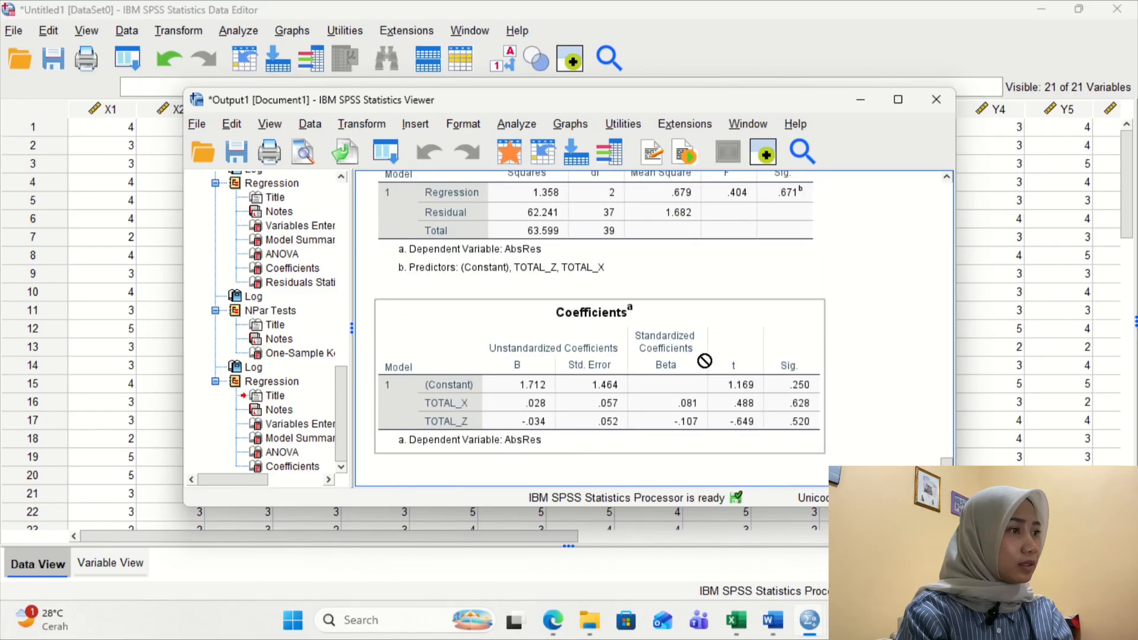
click(590, 376)
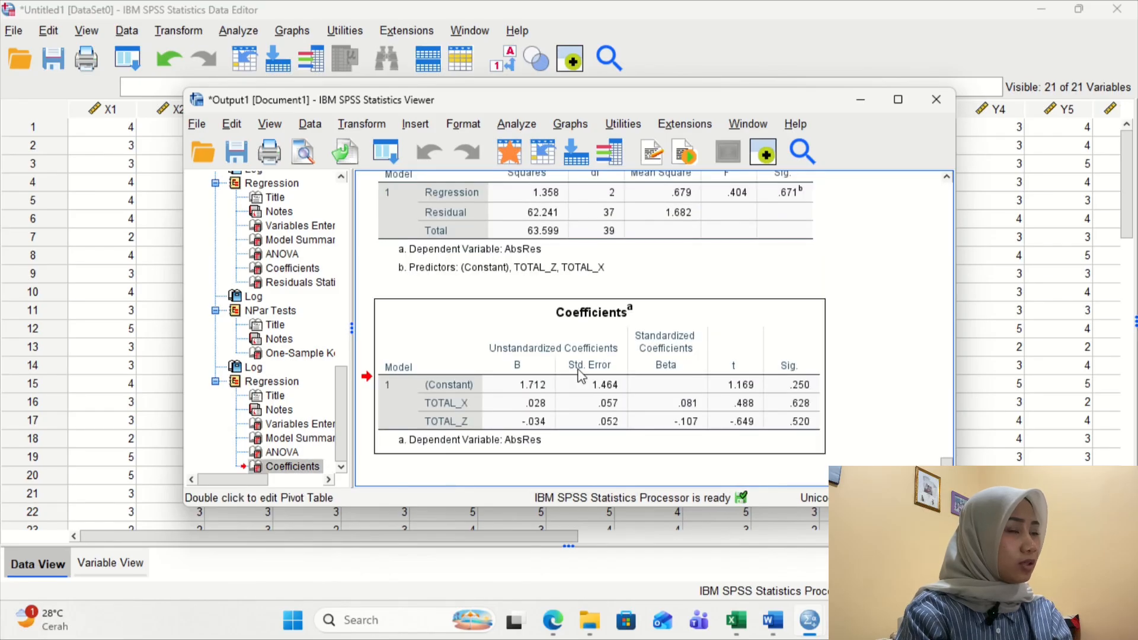
right_click(702, 403)
click(722, 435)
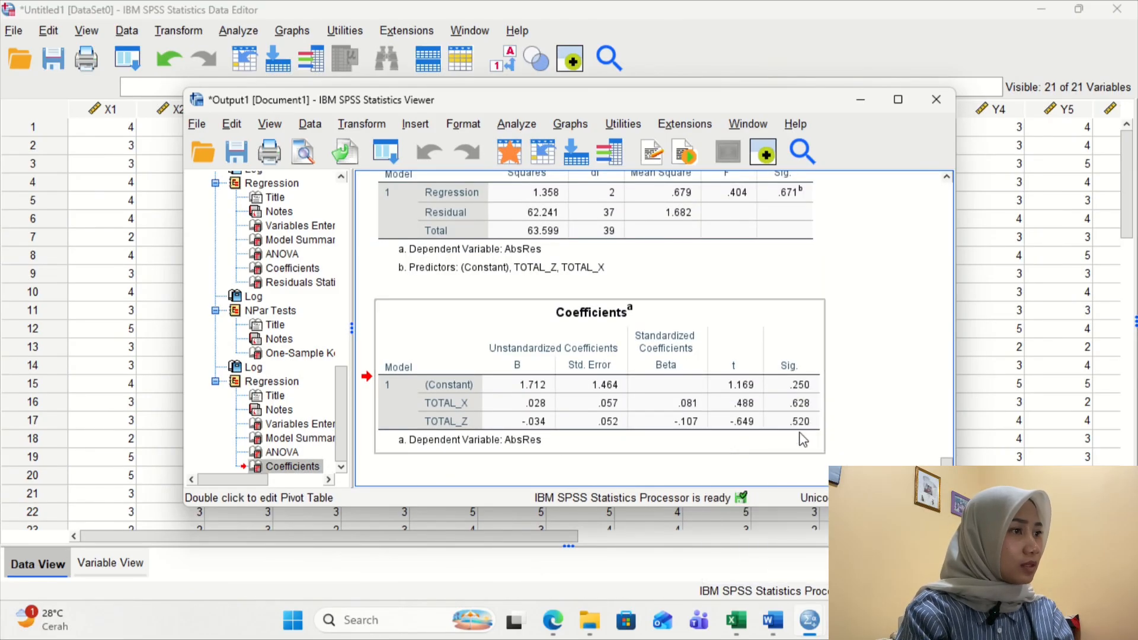
Switch to Word, paste the Coefficients table above the Tabel 7 caption in section 3.3, and remove the extra blank line below it.
click(772, 620)
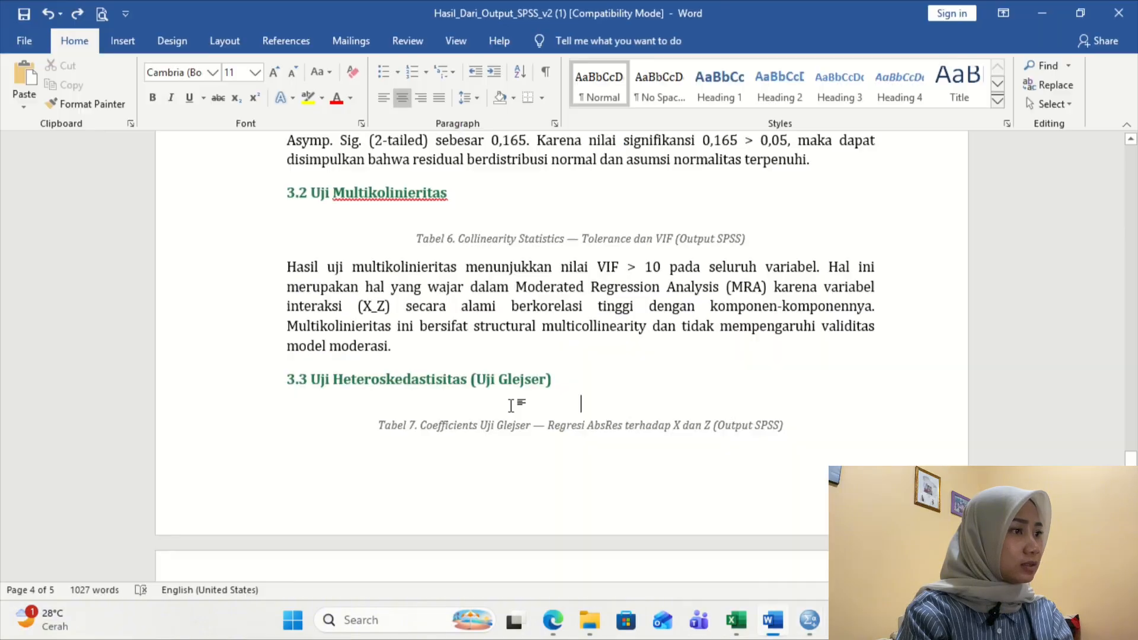
click(511, 405)
key(ctrl+v)
scroll(591, 440, down, 1)
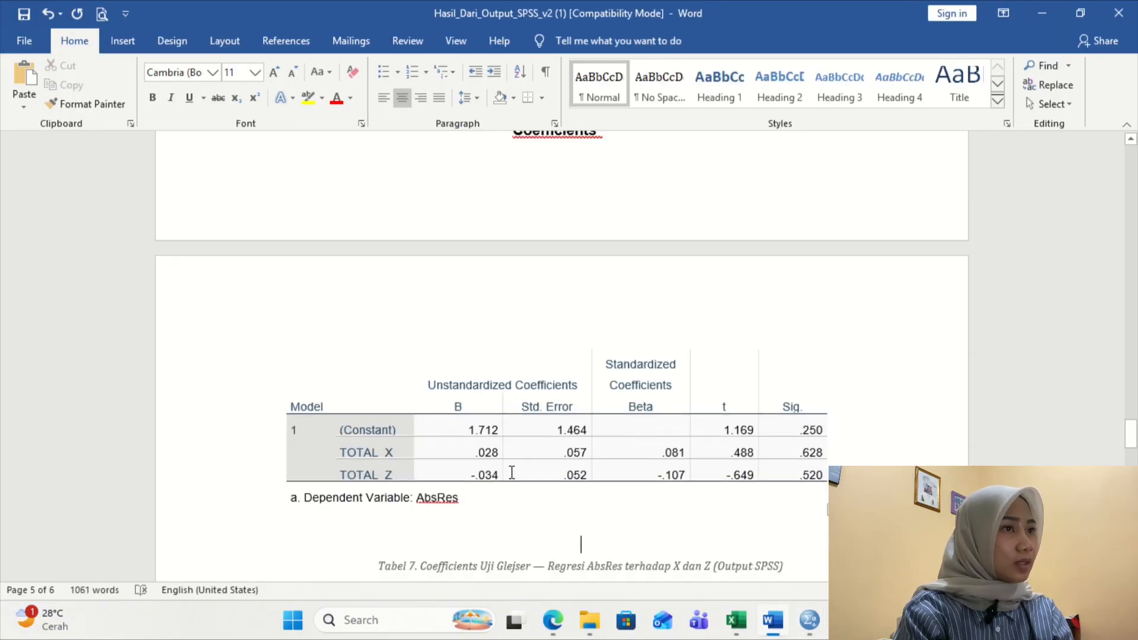
key(BackSpace)
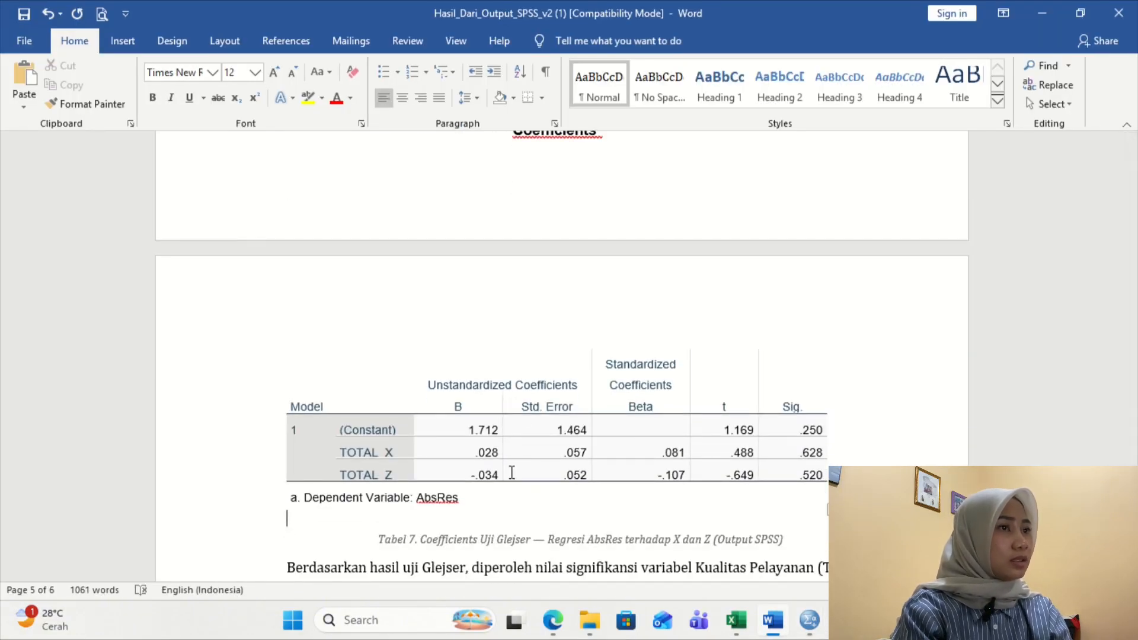
Check the Sig. values of TOTAL_X and TOTAL_Z in the pasted table against the Glejser interpretation paragraph.
scroll(660, 476, down, 1)
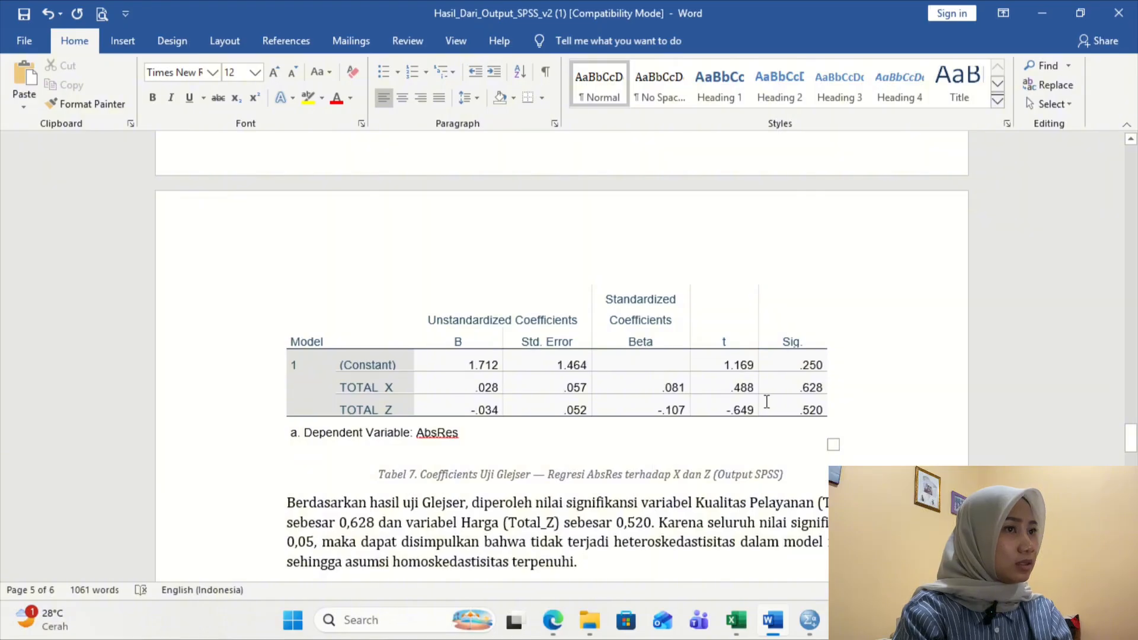
drag(794, 387, 823, 388)
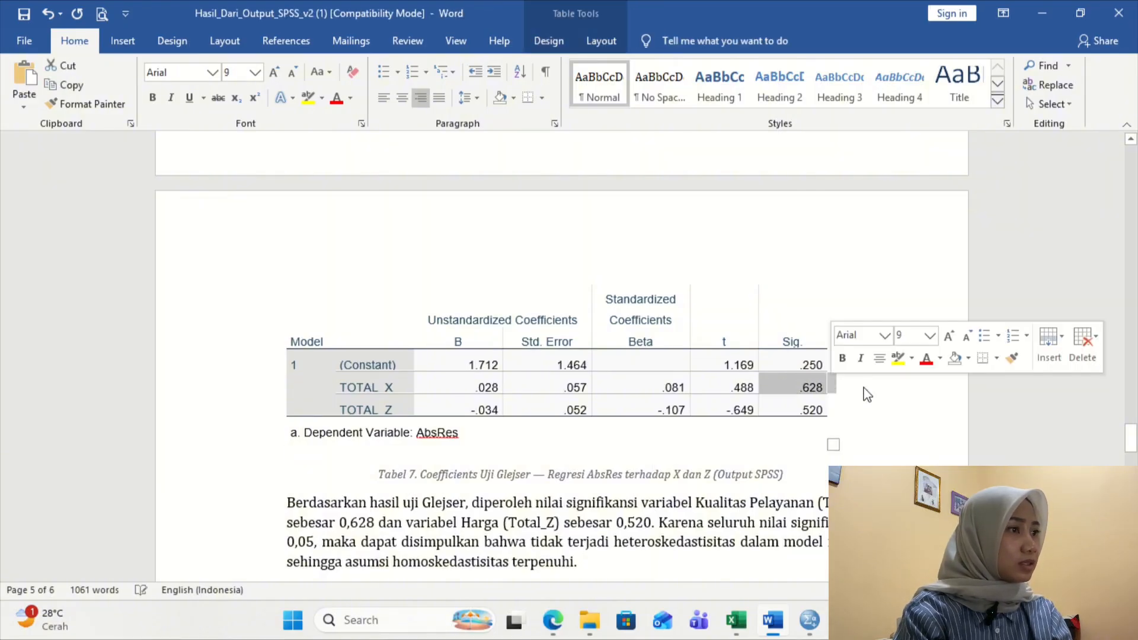
click(806, 388)
scroll(624, 367, up, 3)
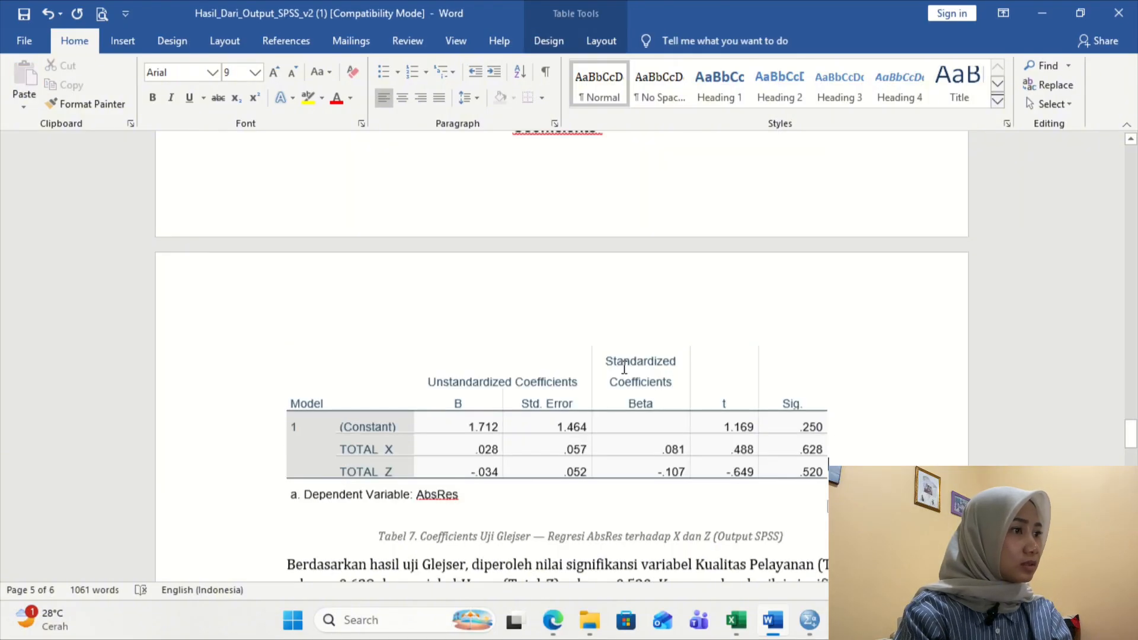
scroll(623, 368, down, 3)
scroll(623, 367, down, 2)
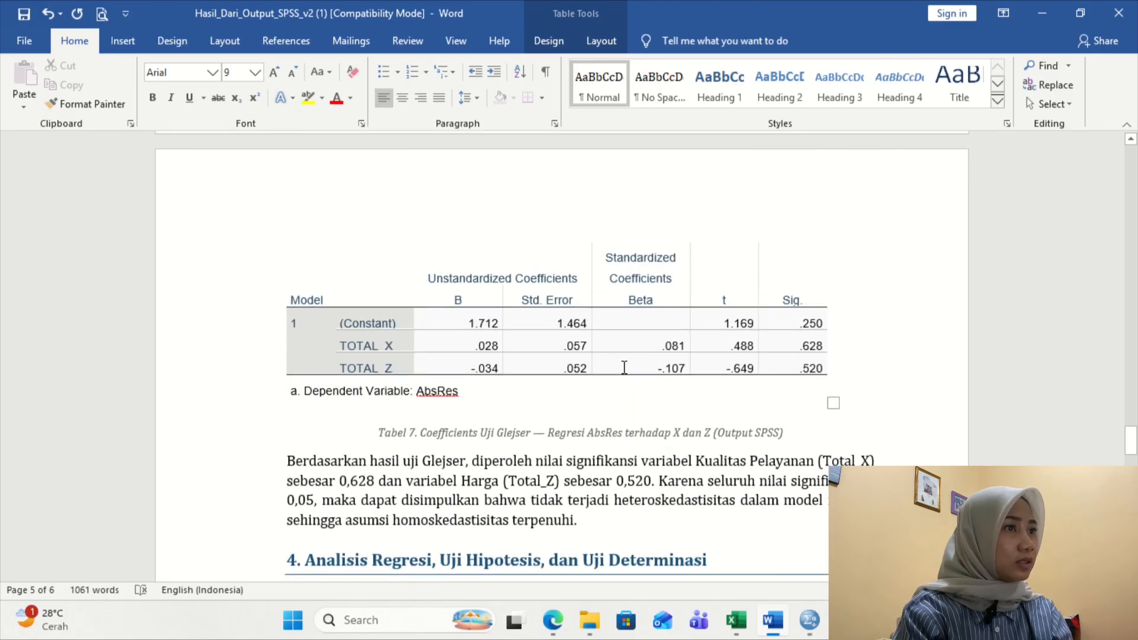
scroll(624, 368, up, 3)
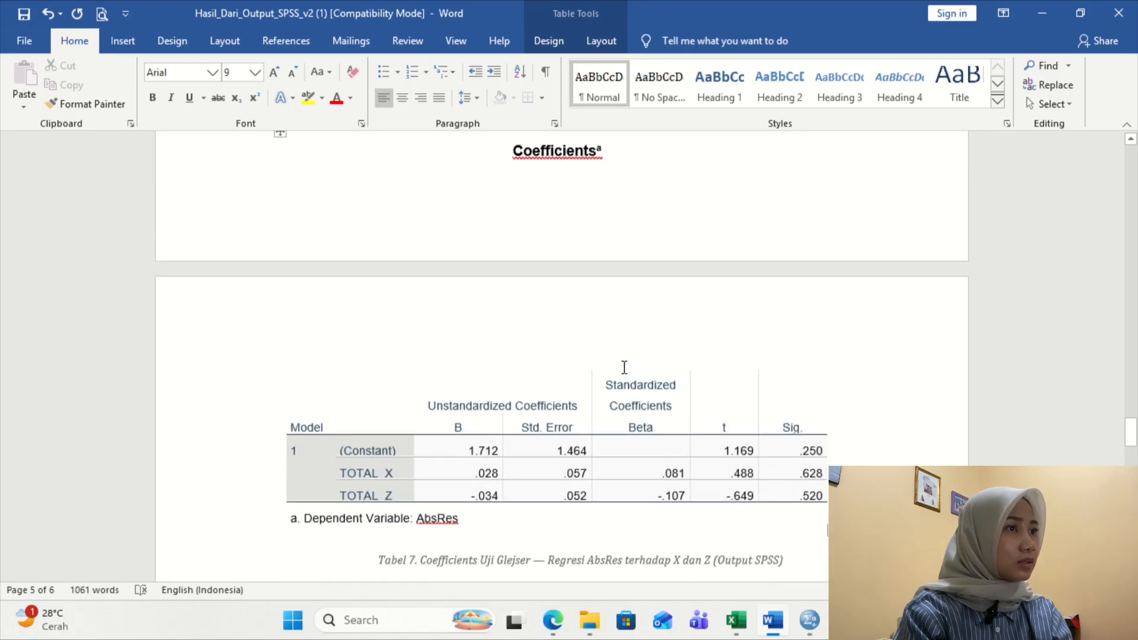
scroll(624, 367, down, 2)
scroll(624, 368, down, 1)
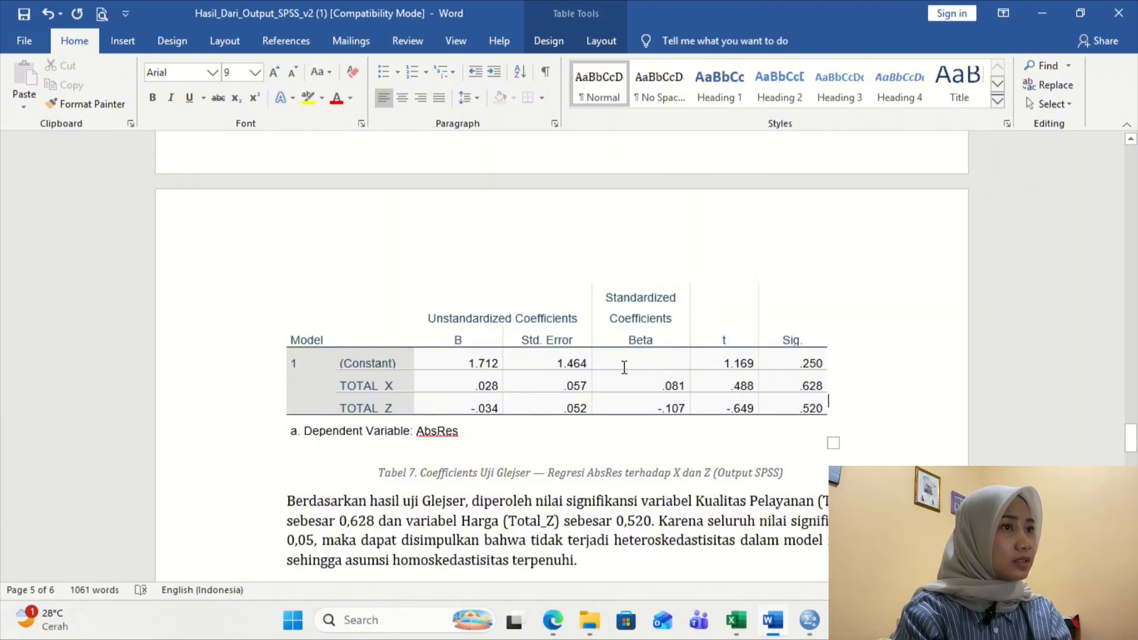
Switch to the SPSS Data Editor, start a Linear Regression with all previous settings reset, and set TOTAL_Y as the dependent variable.
key(alt+Tab)
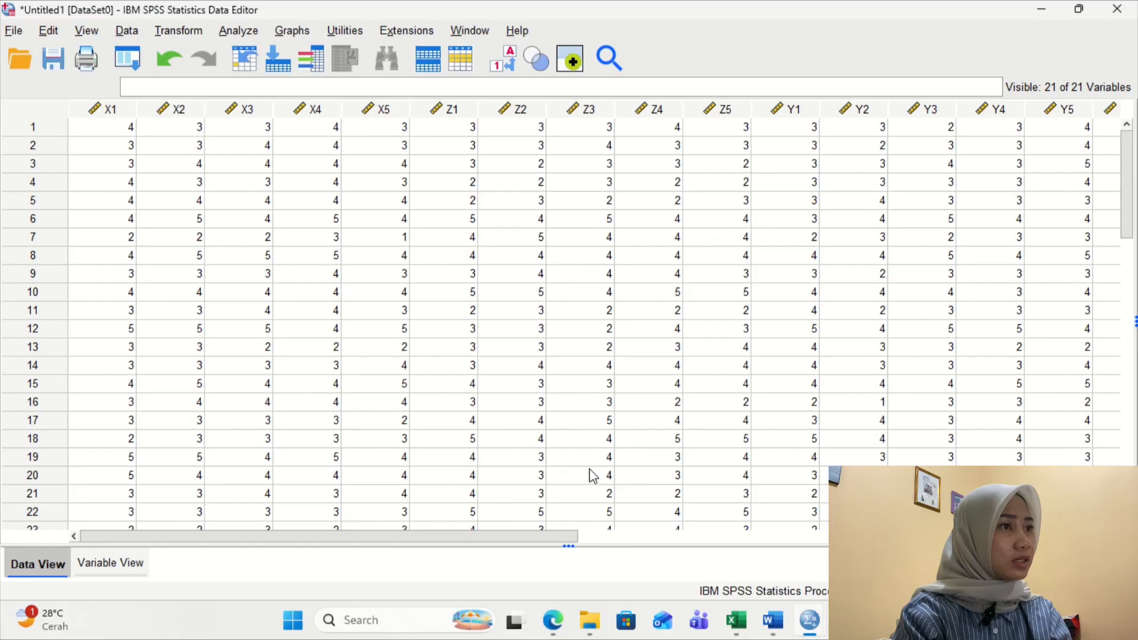
click(248, 33)
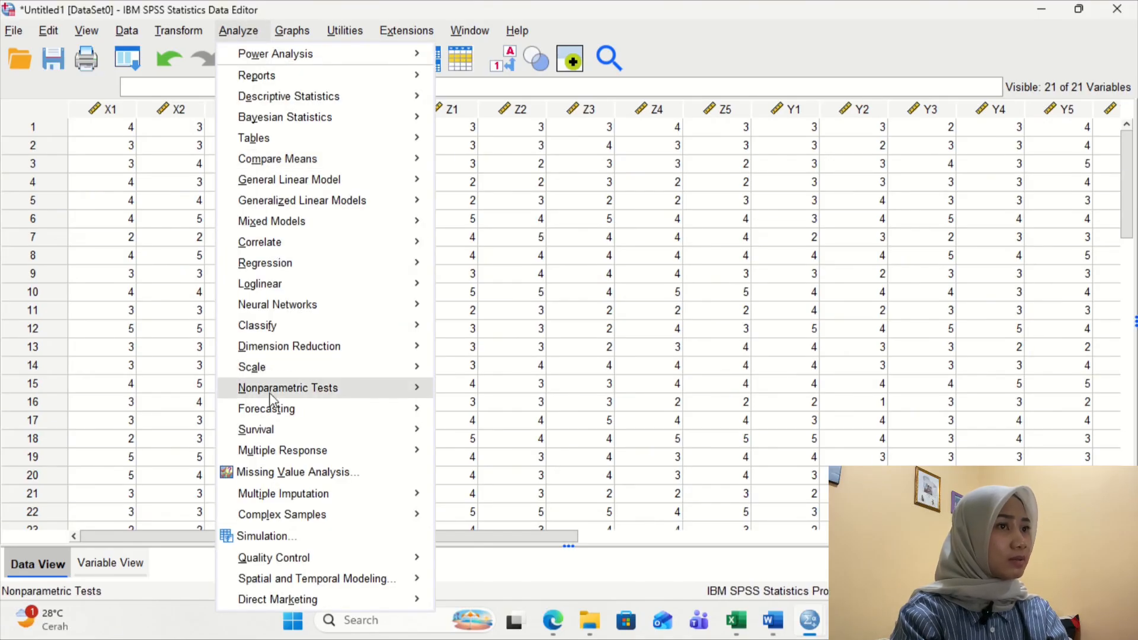
mouse_move(301, 269)
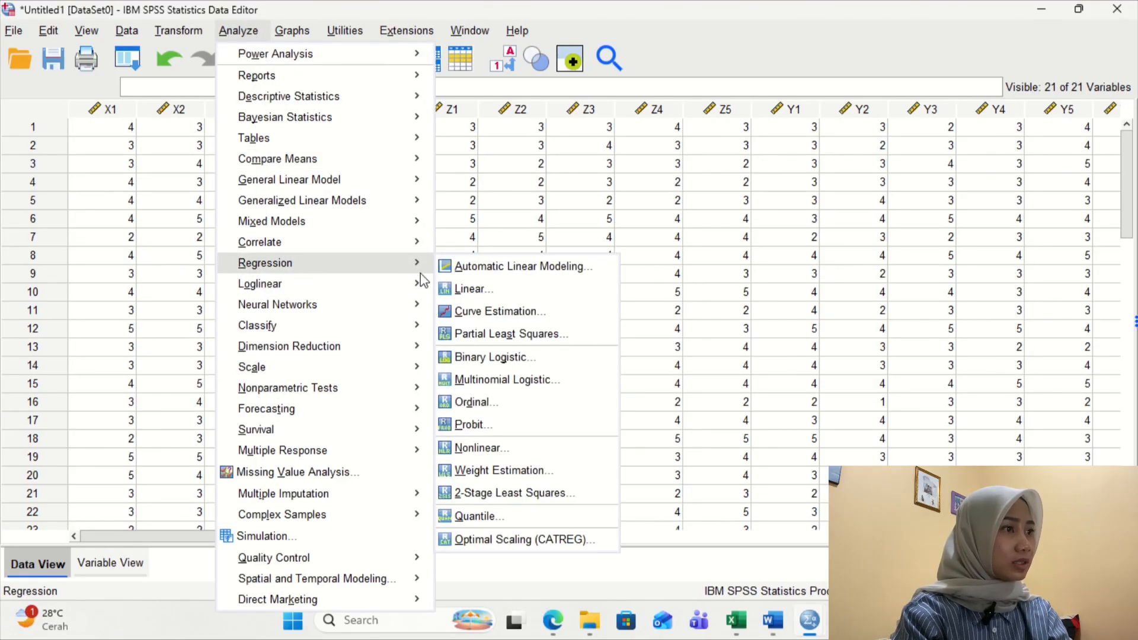
click(464, 290)
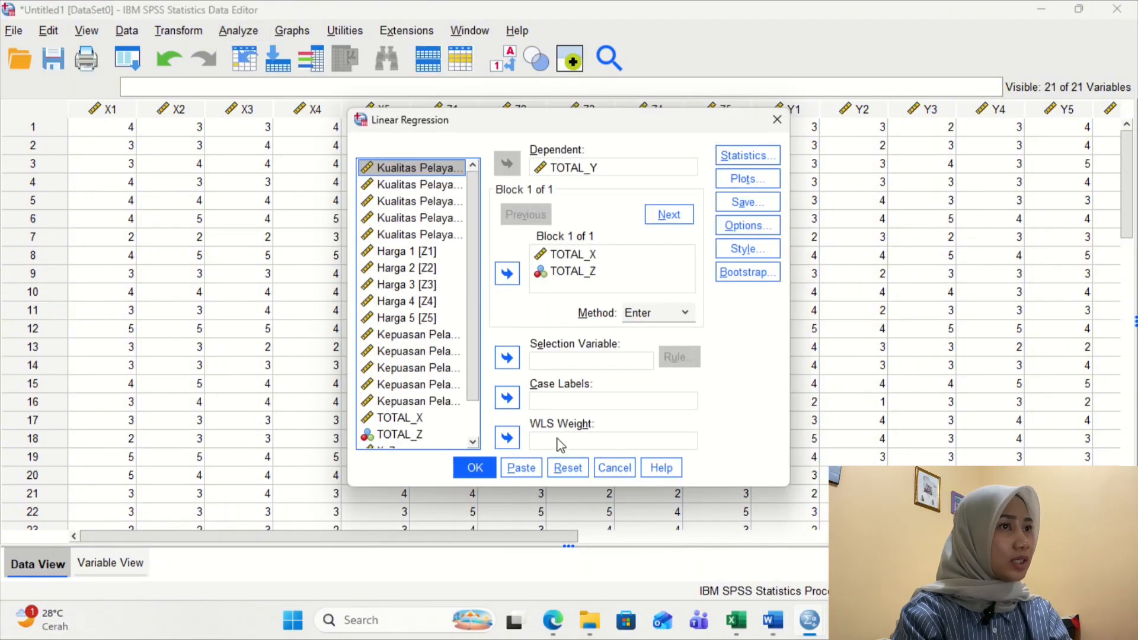
click(566, 468)
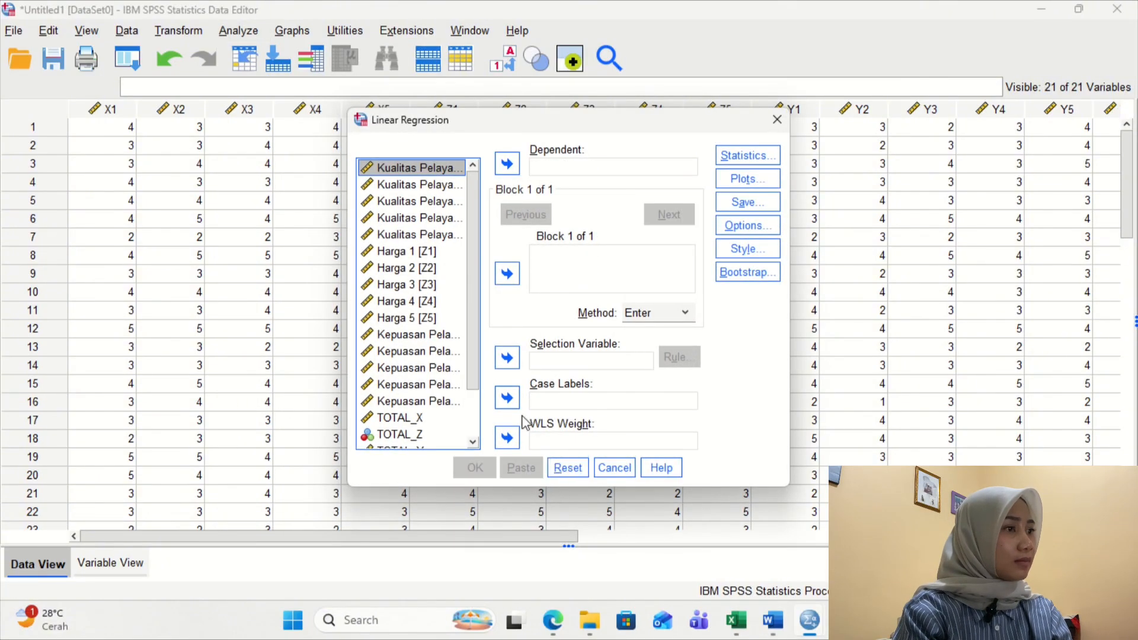
scroll(477, 364, down, 2)
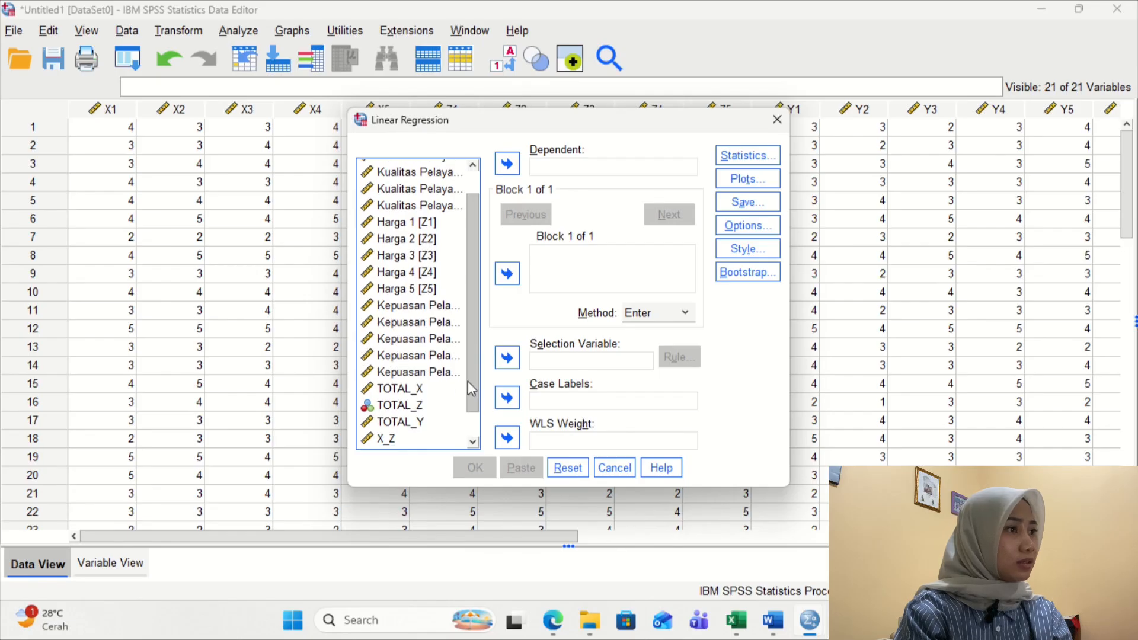
click(406, 420)
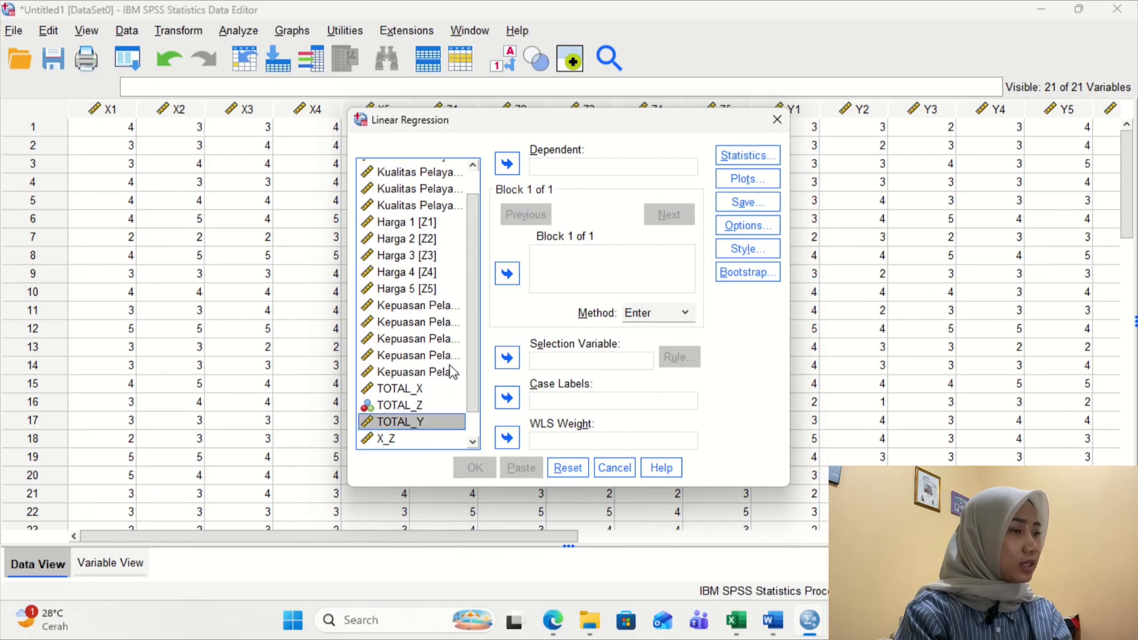
click(506, 166)
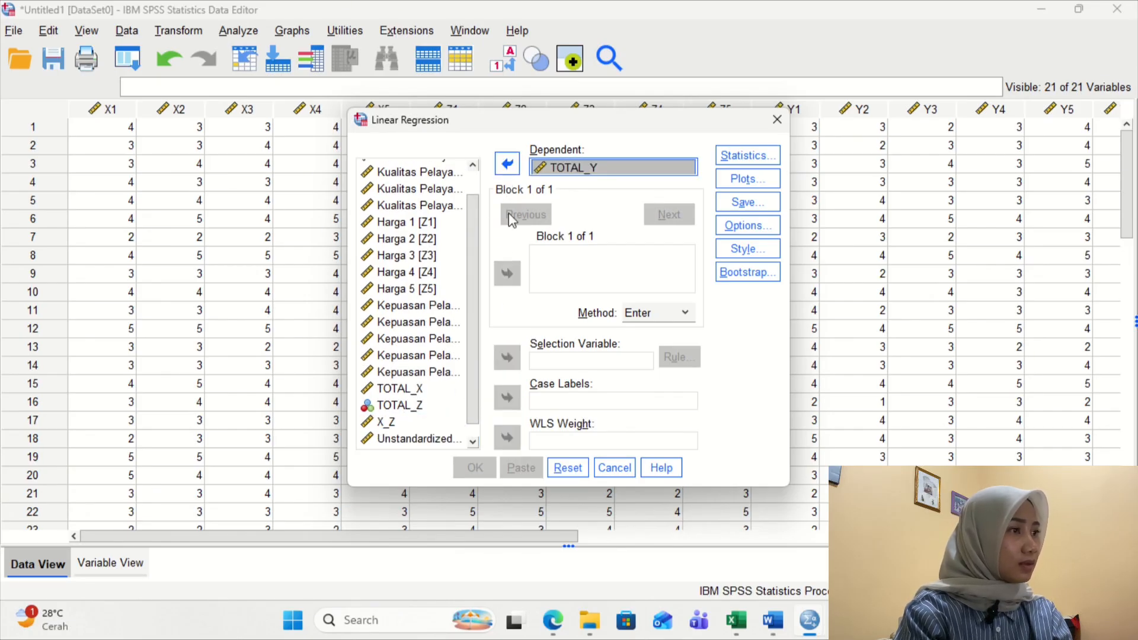
Add TOTAL_X, TOTAL_Z and X_Z together as the independent variables of the regression.
click(423, 392)
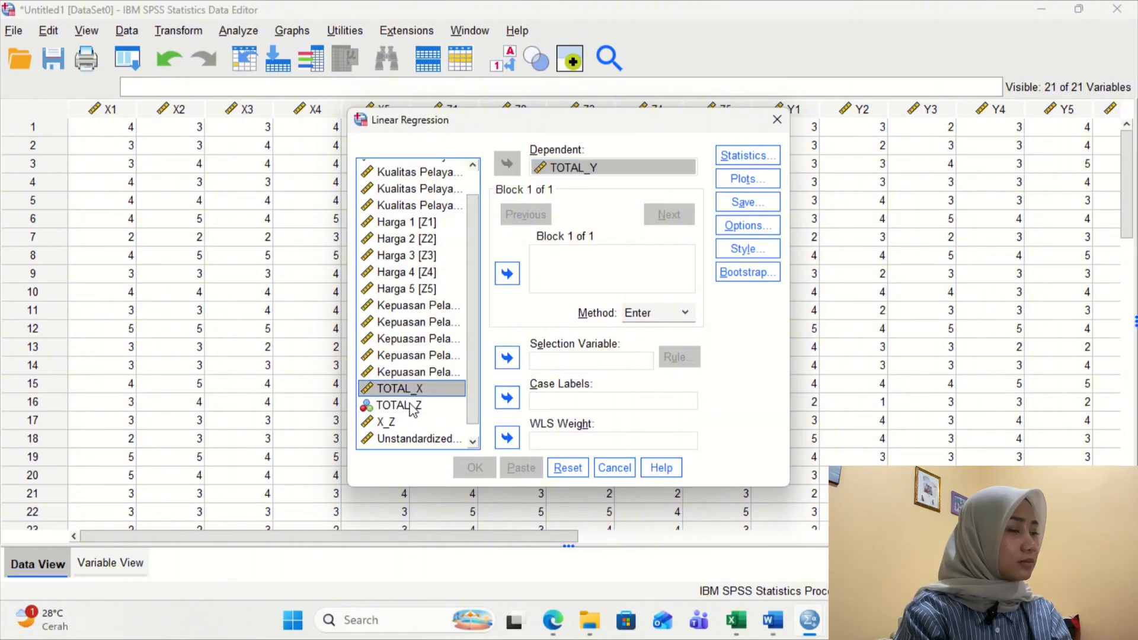
click(413, 408)
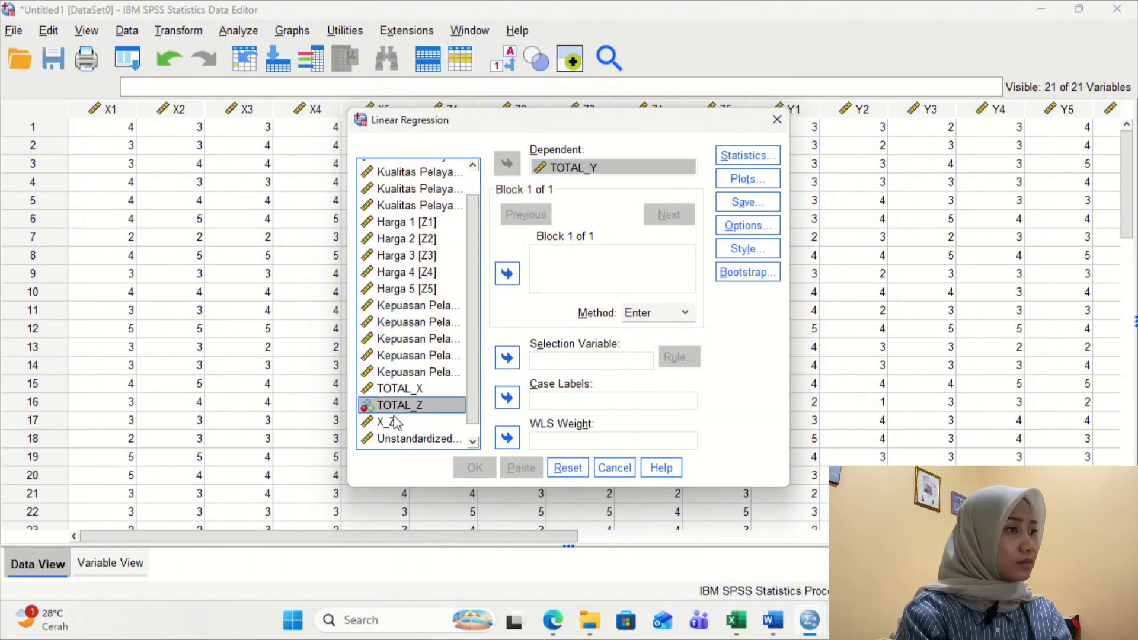
click(402, 374)
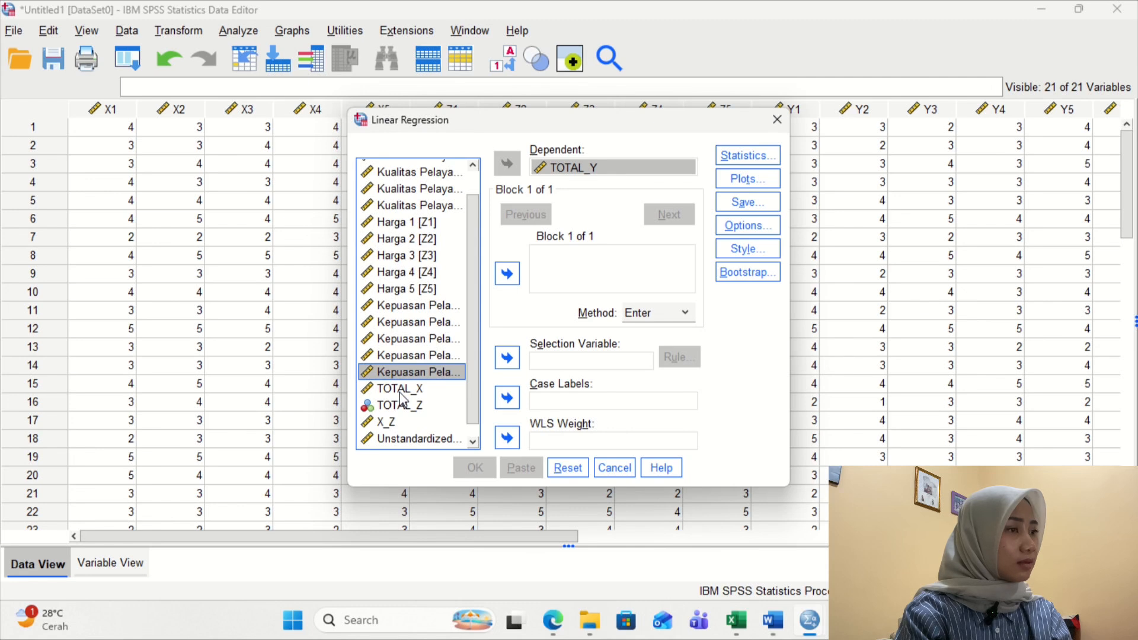
click(403, 389)
ctrl+click(401, 406)
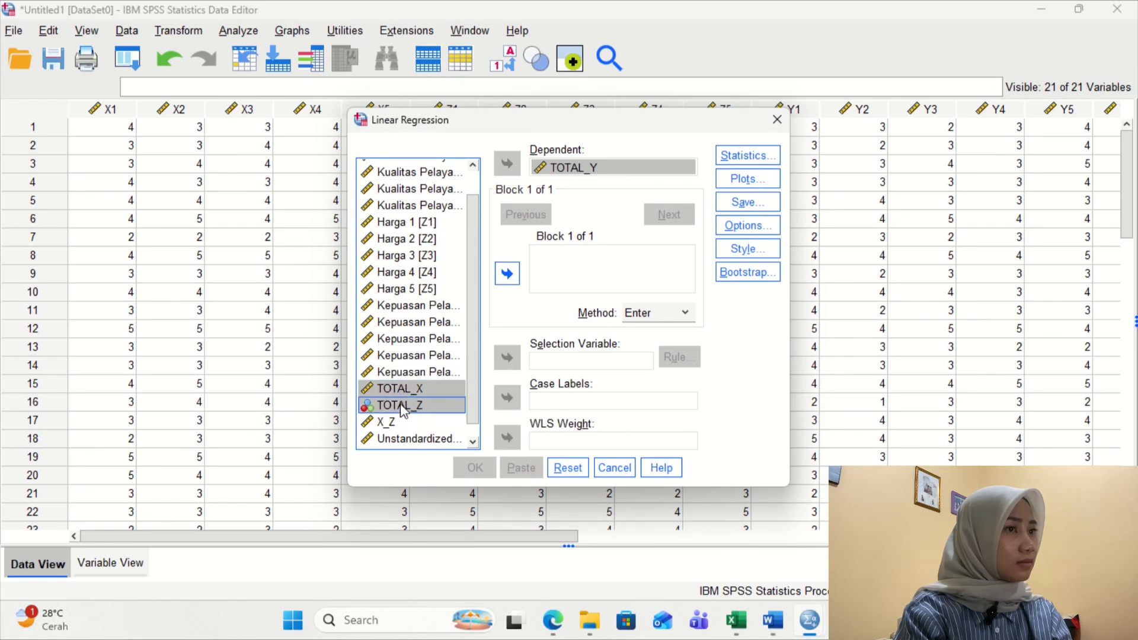
ctrl+click(391, 423)
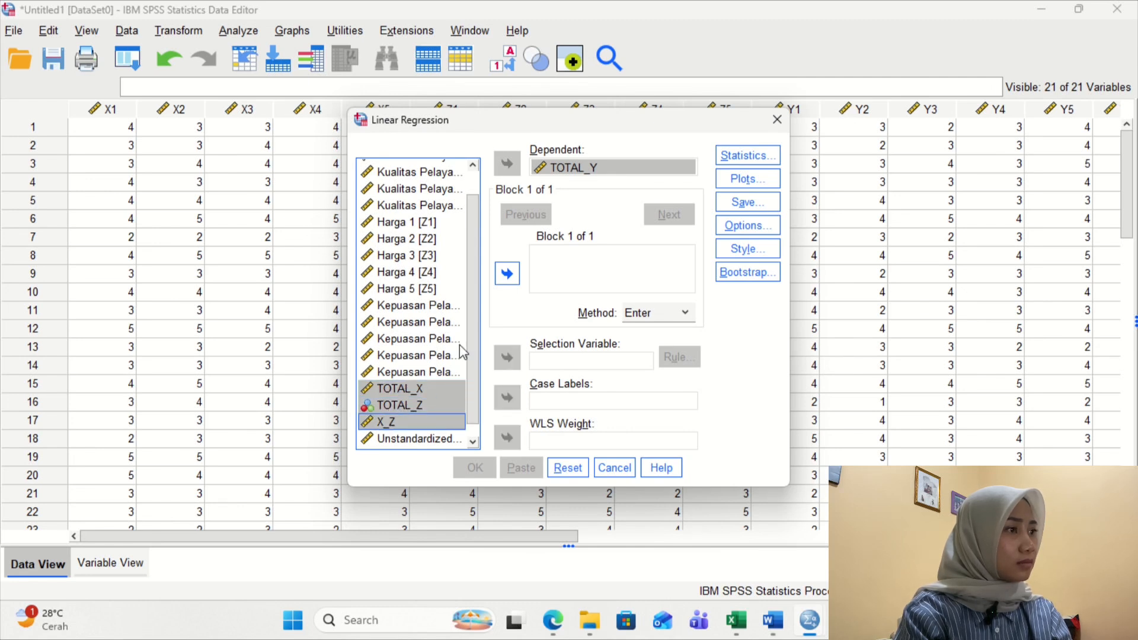
click(511, 280)
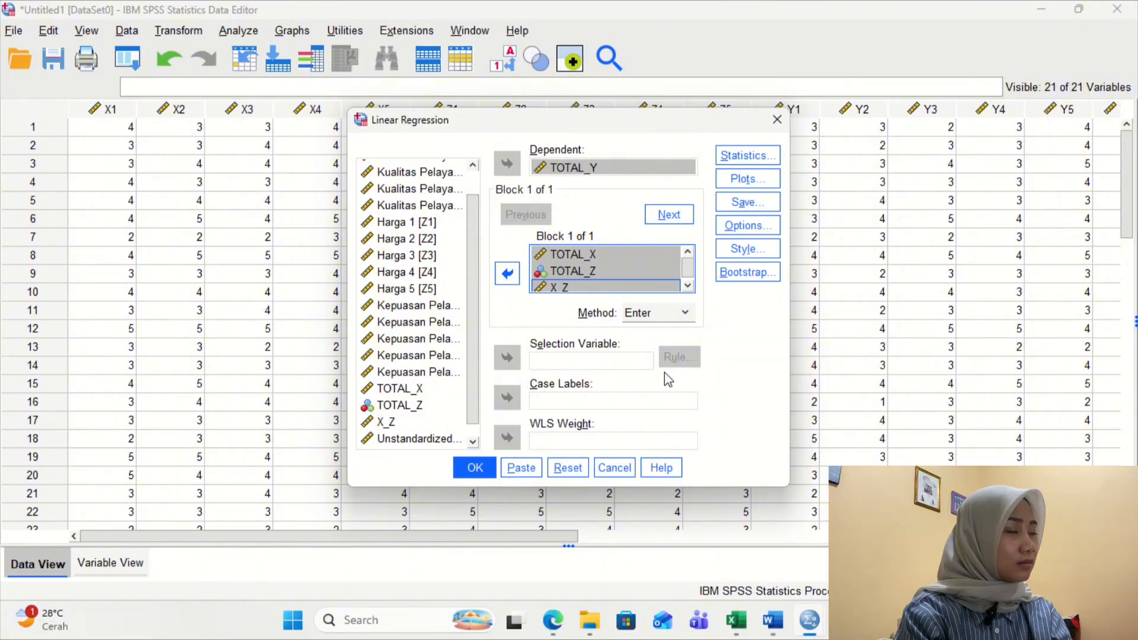
Include collinearity diagnostics in the regression statistics and run the analysis.
click(752, 148)
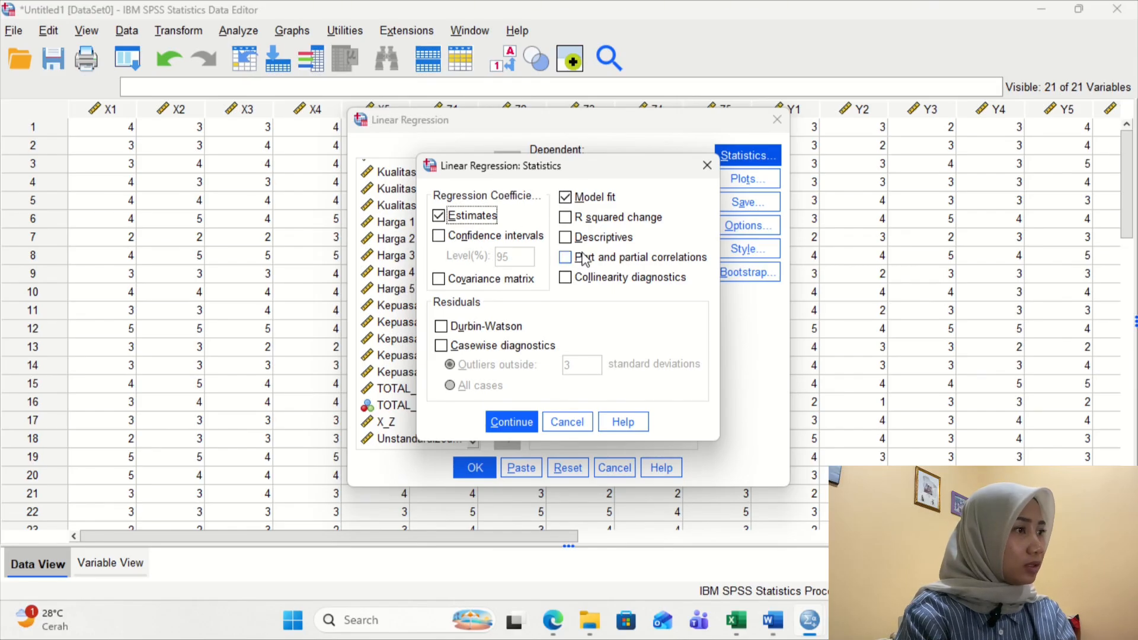
click(565, 277)
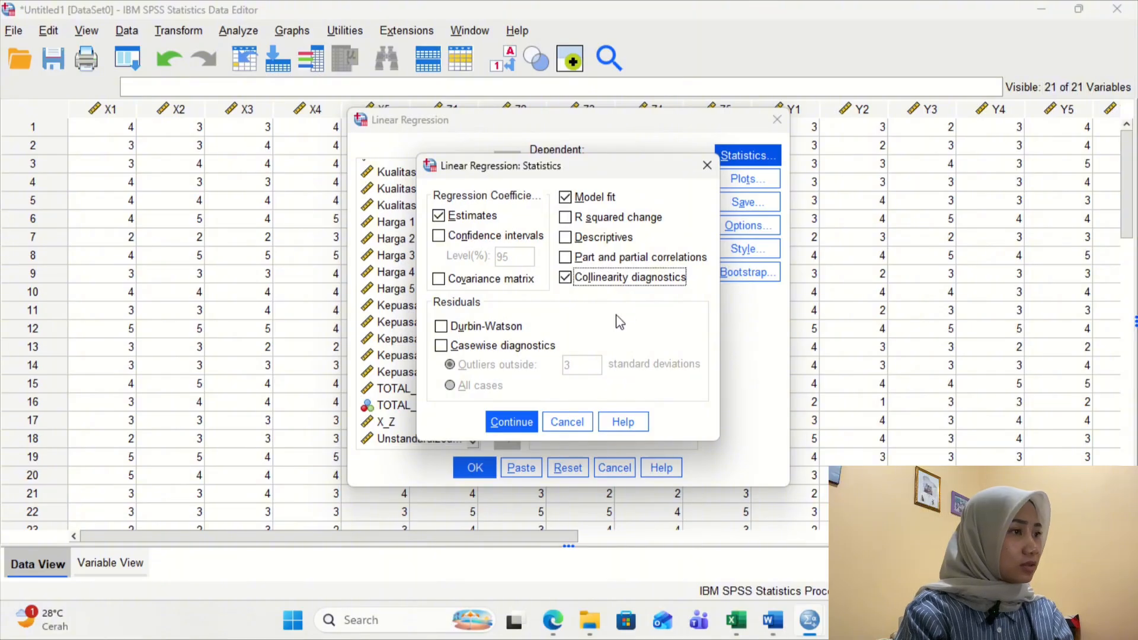
click(513, 422)
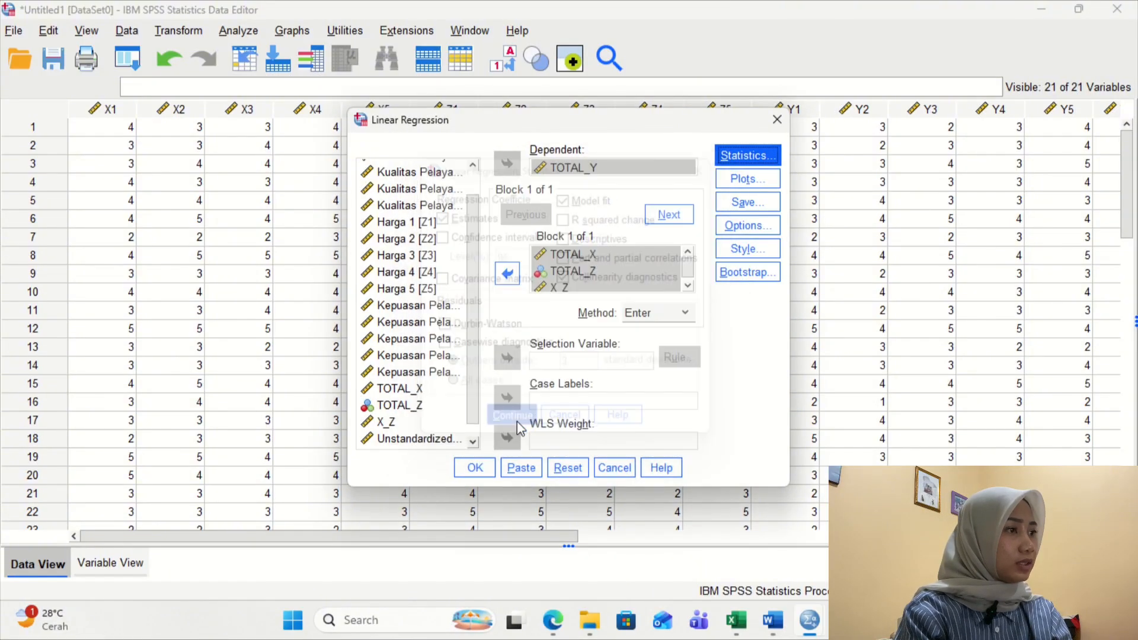
click(474, 468)
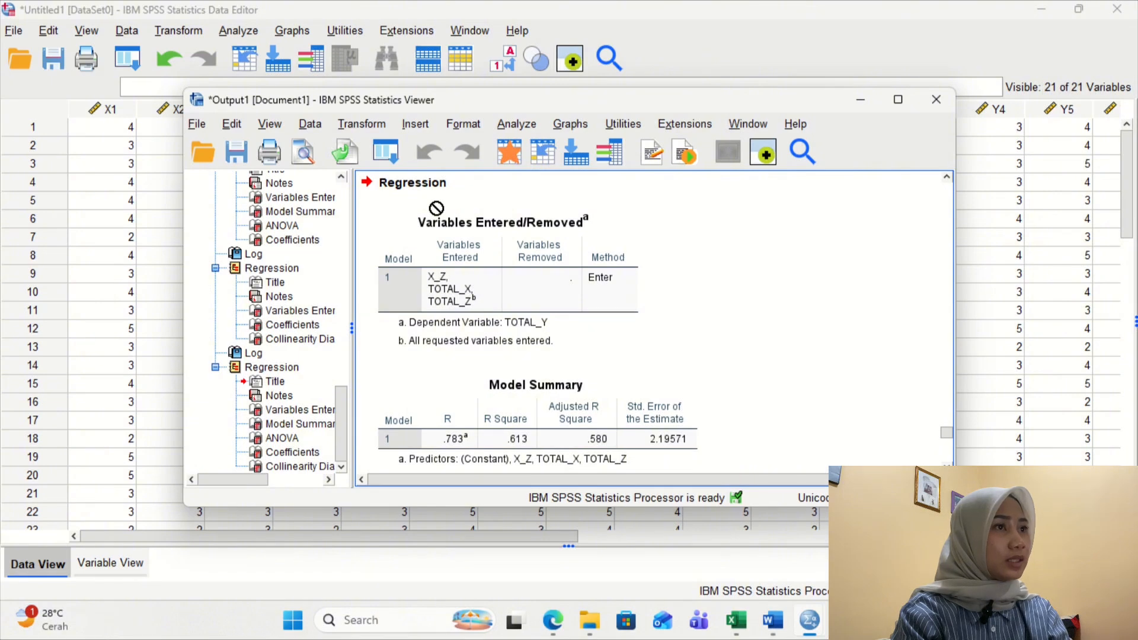
Copy the Coefficients table with the collinearity statistics of the TOTAL_Y regression from the SPSS output.
scroll(592, 313, down, 5)
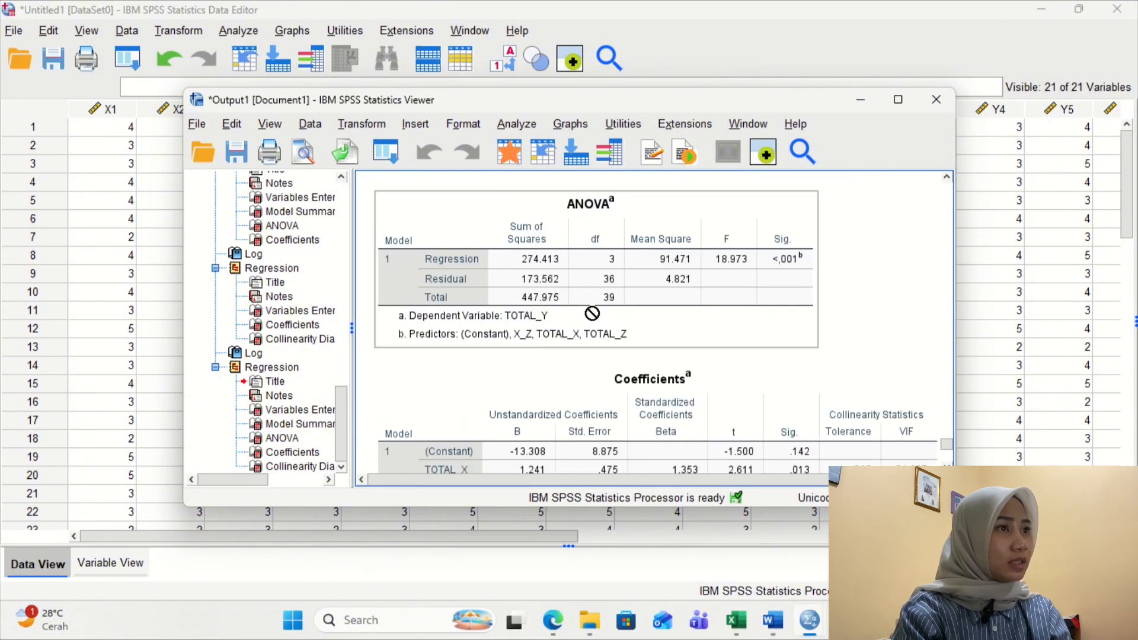
scroll(592, 312, down, 3)
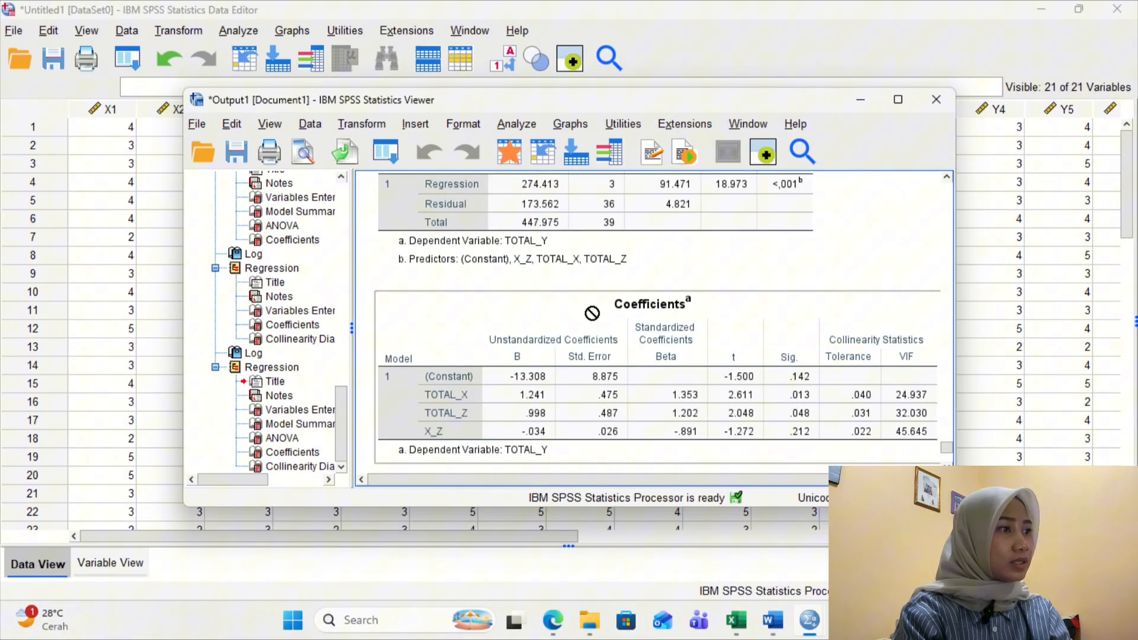
click(652, 392)
right_click(654, 392)
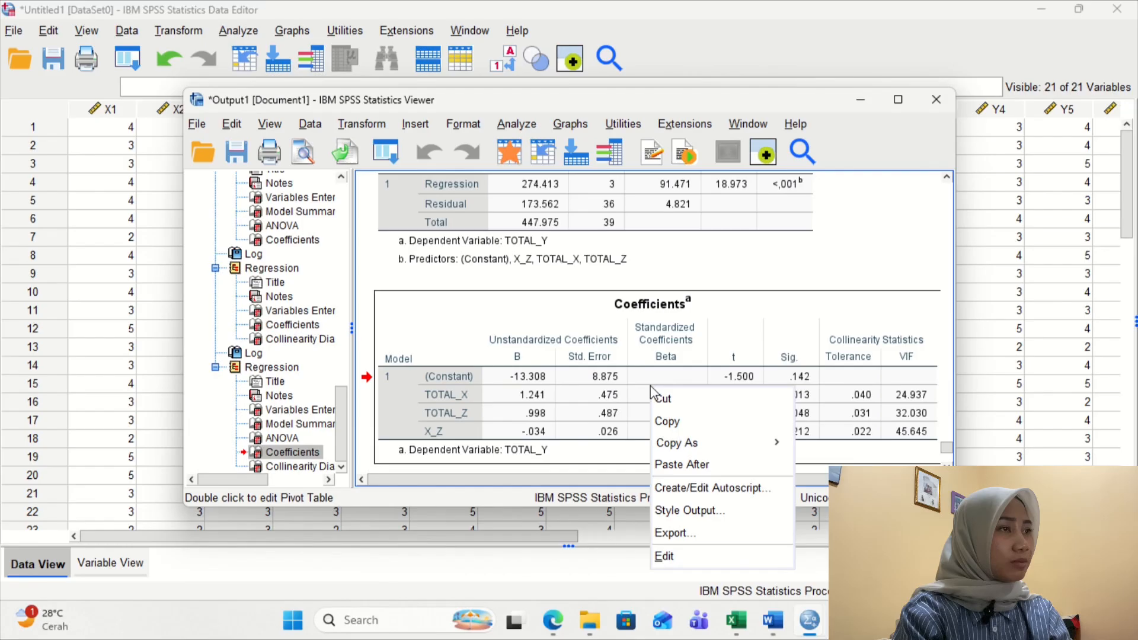
click(667, 420)
Switch to the Word report and paste the Coefficients table above the Tabel 6 caption in section 3.2 Uji Multikolinieritas.
mouse_move(773, 620)
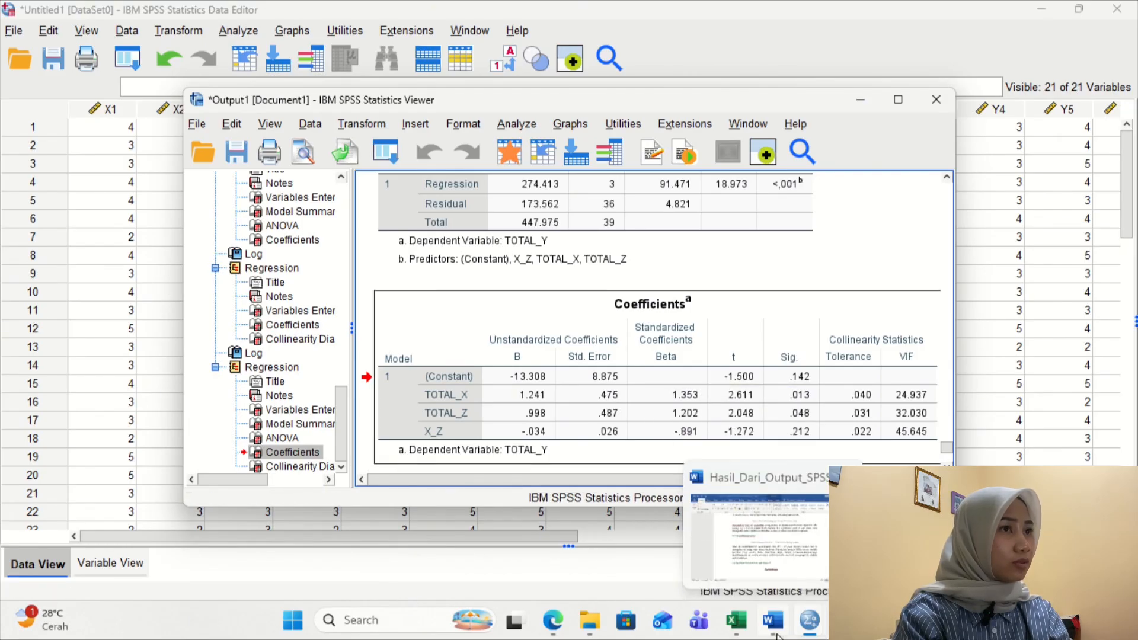
click(776, 553)
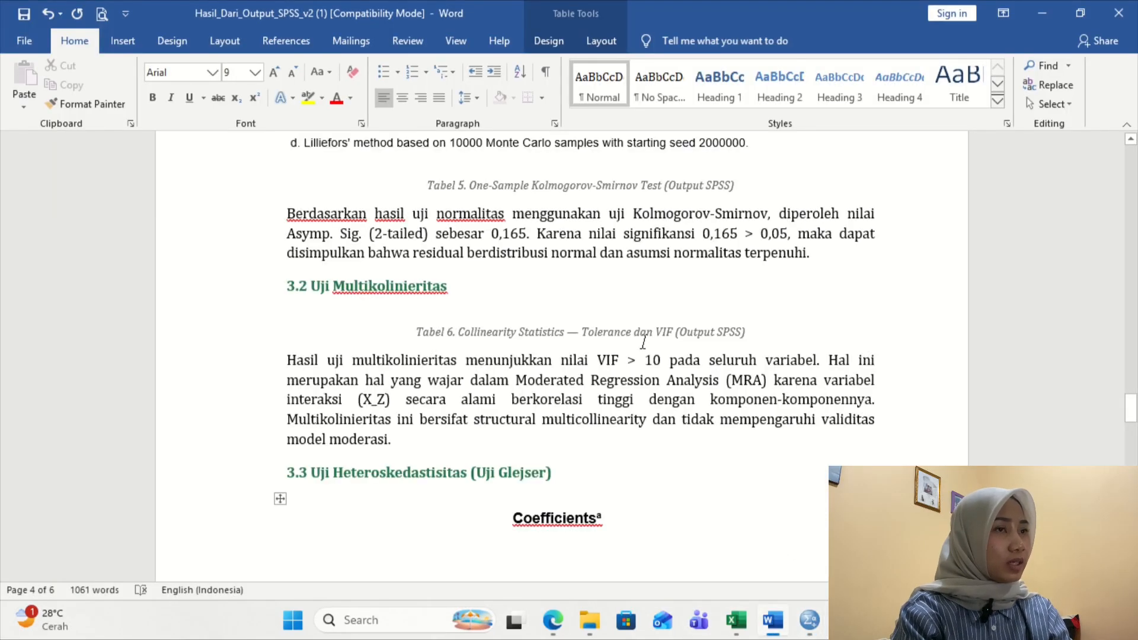
click(578, 311)
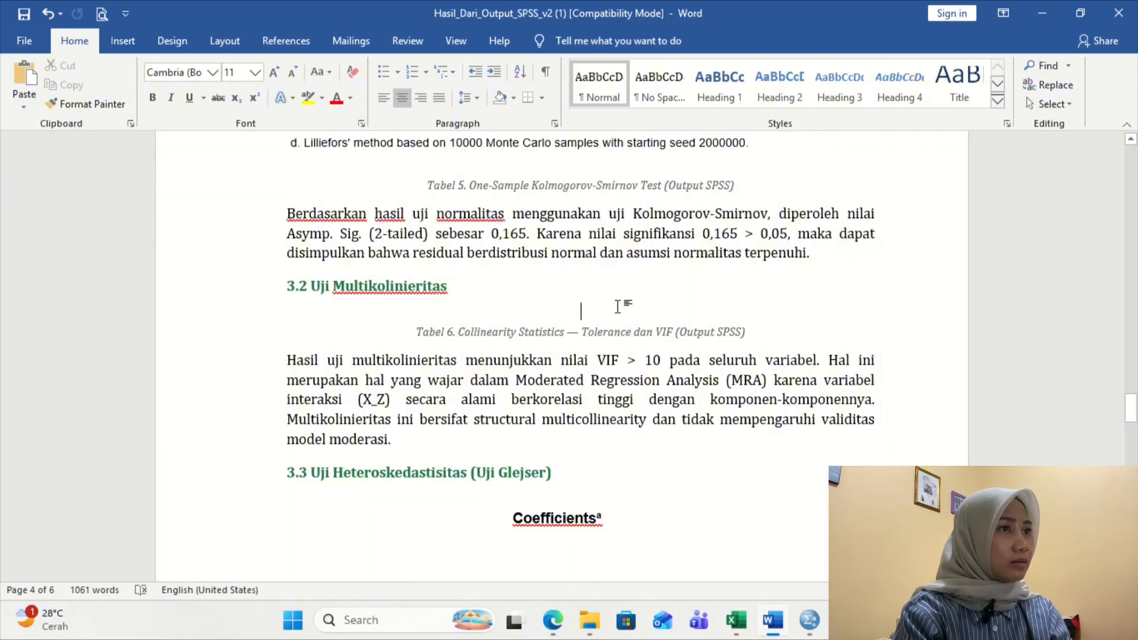
key(ctrl+v)
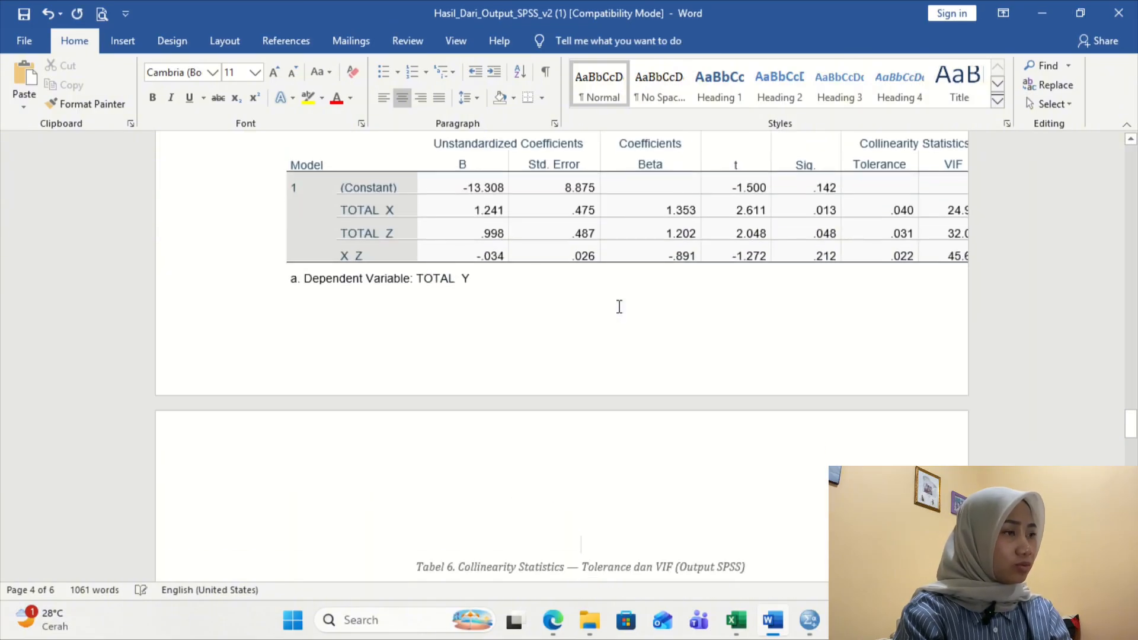
scroll(617, 308, down, 2)
scroll(646, 335, up, 3)
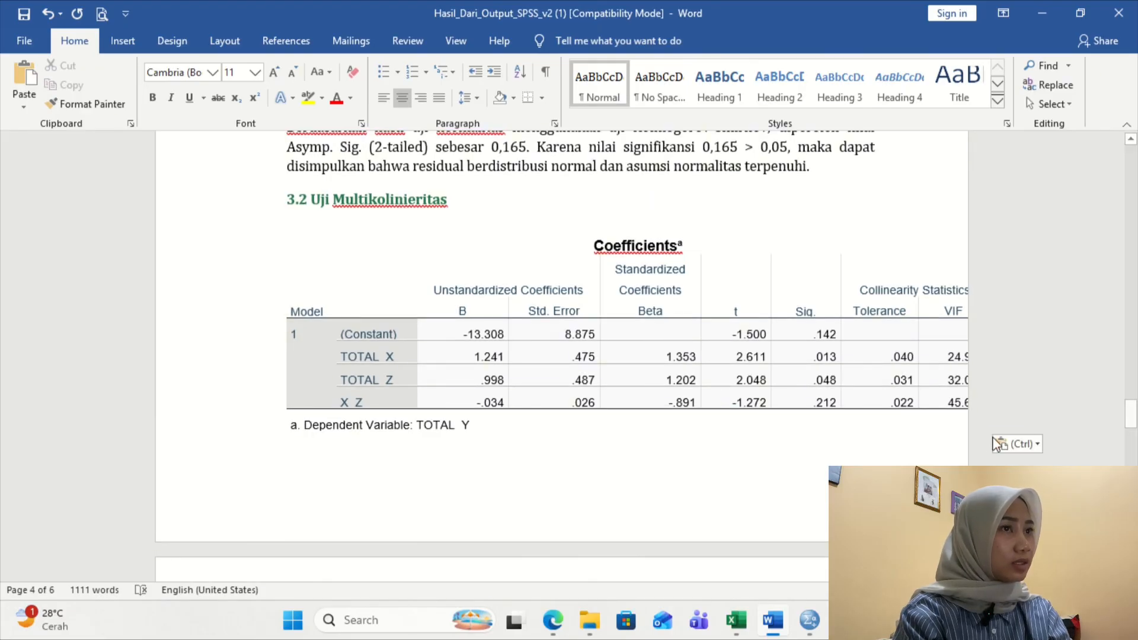
Shrink the pasted Coefficients table in section 3.2 so that all columns through VIF fit within the page margins.
click(891, 446)
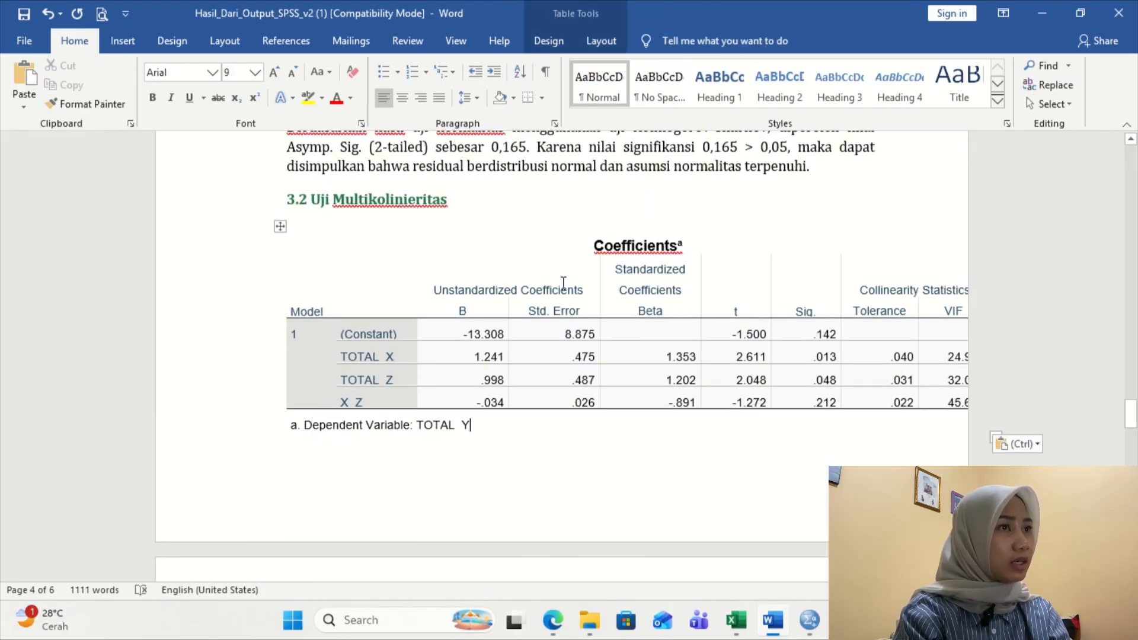
click(281, 226)
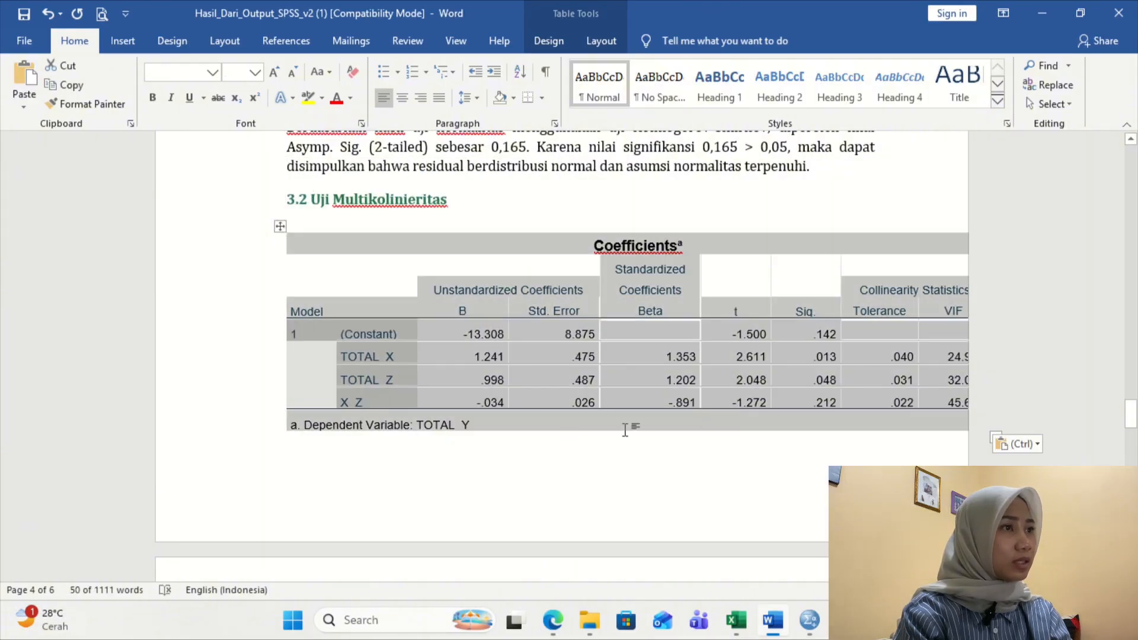
click(597, 482)
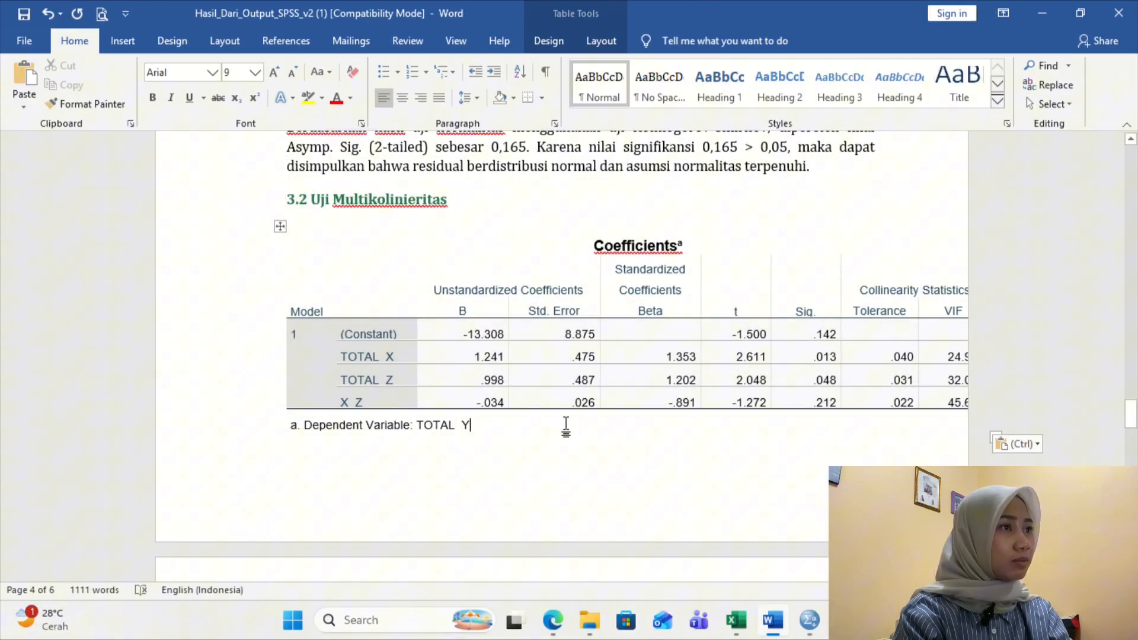
click(280, 226)
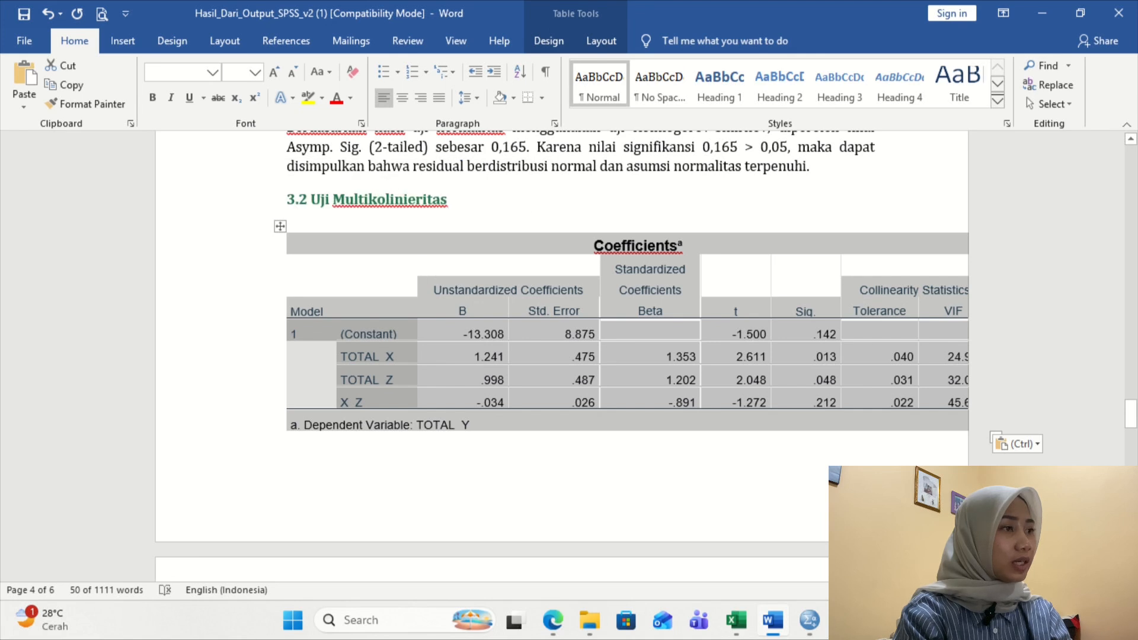
drag(987, 428, 844, 355)
click(659, 482)
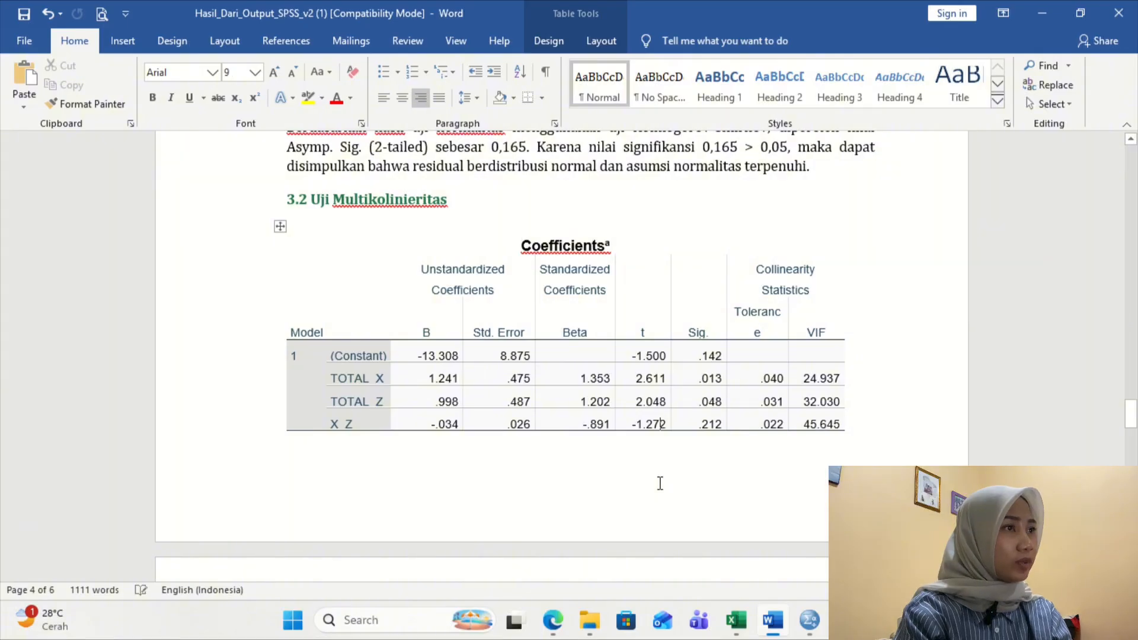
Remove the extra blank line between the Coefficients table's footnote and the Tabel 6 caption.
scroll(659, 483, down, 3)
scroll(513, 475, down, 1)
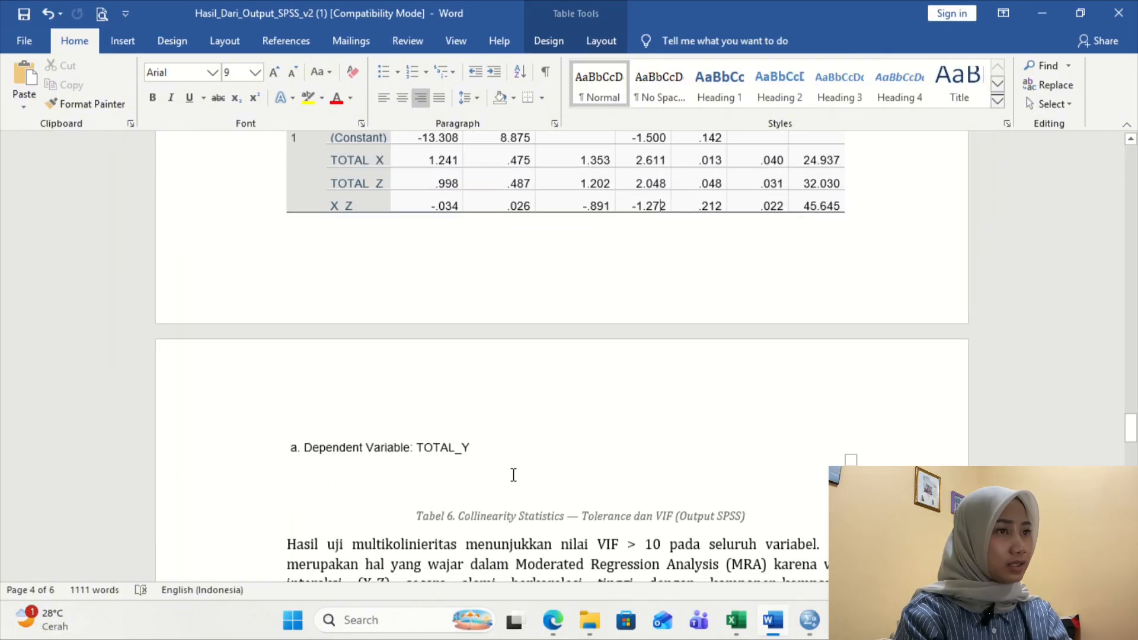
click(456, 479)
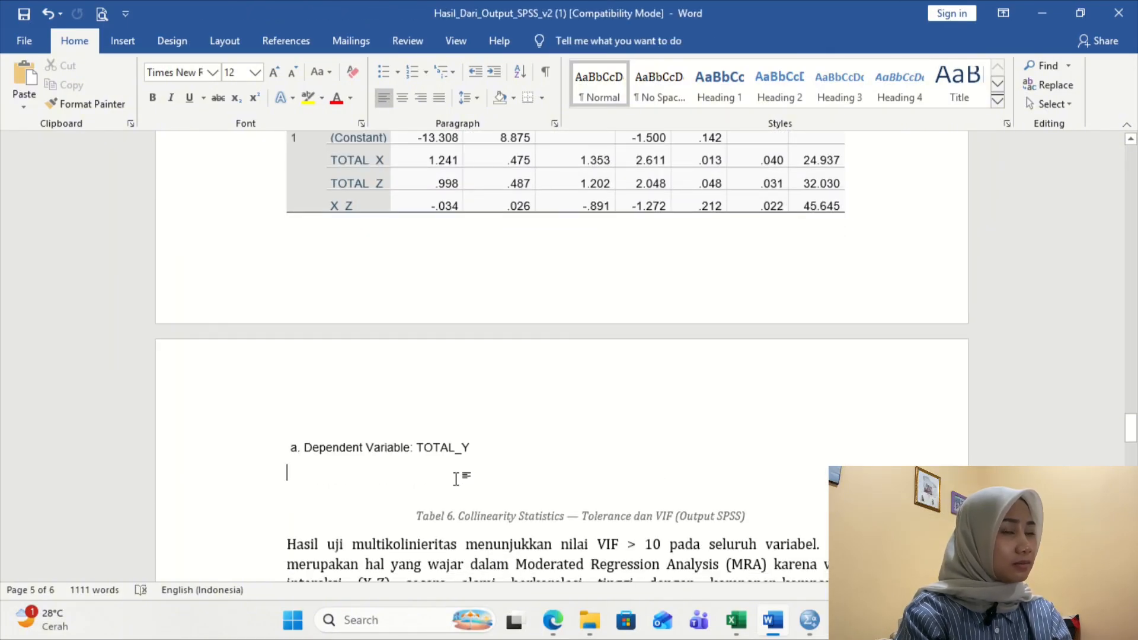
click(448, 492)
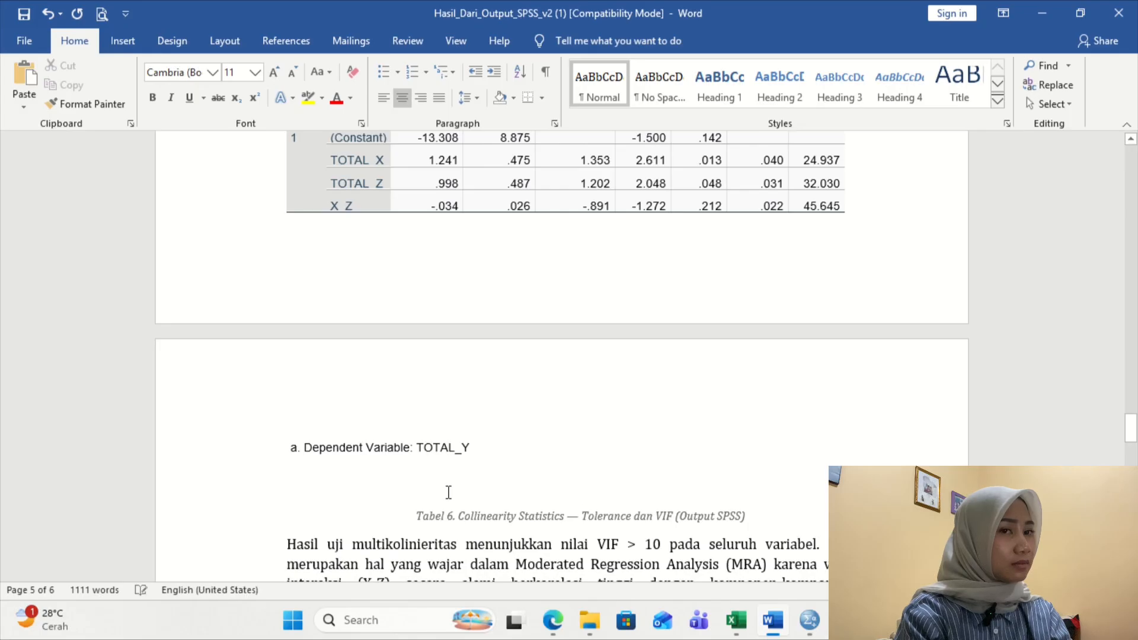
key(ctrl+l)
key(BackSpace)
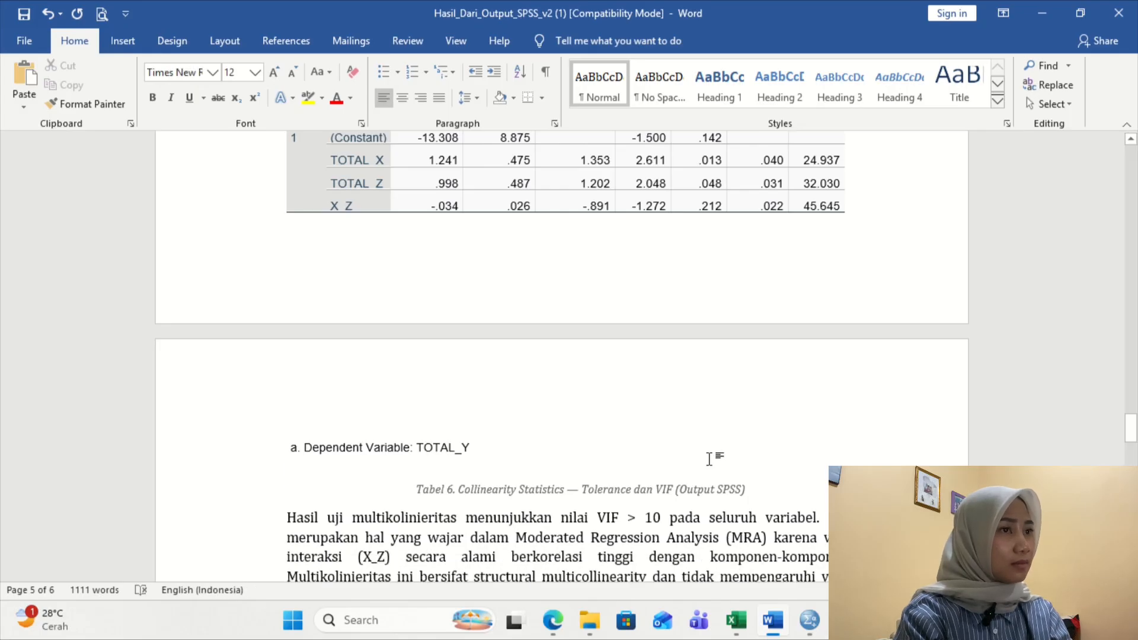
Review sections 3.2 and 3.3 with their pasted Coefficients tables, down to the Tabel 8 caption in section 4.
scroll(711, 459, up, 1)
scroll(711, 459, down, 1)
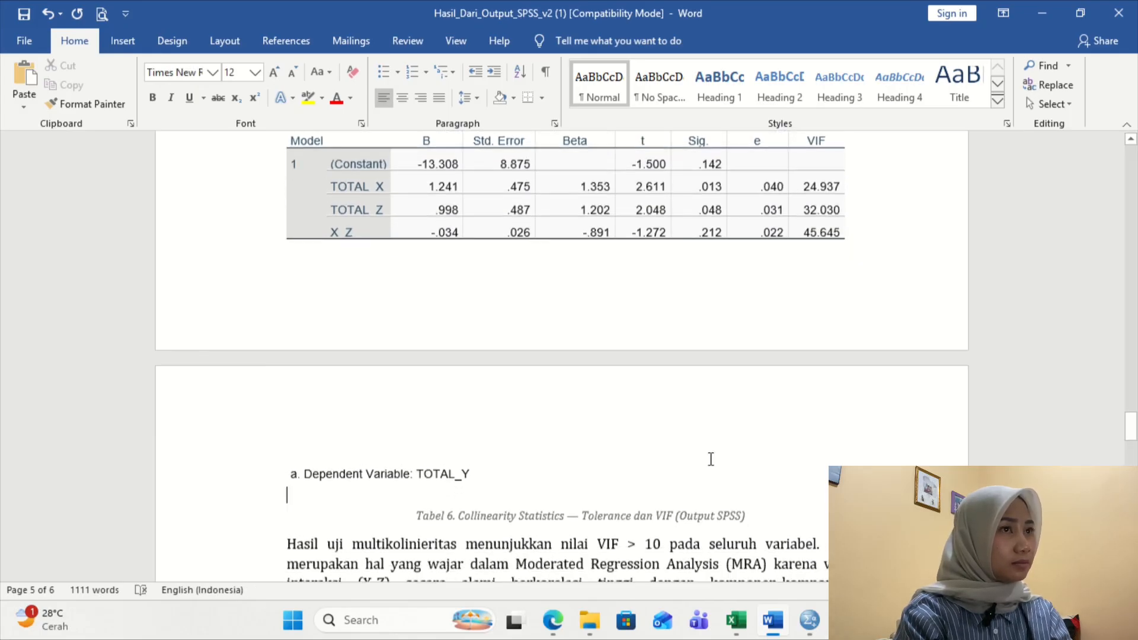
scroll(711, 460, up, 1)
scroll(711, 460, down, 2)
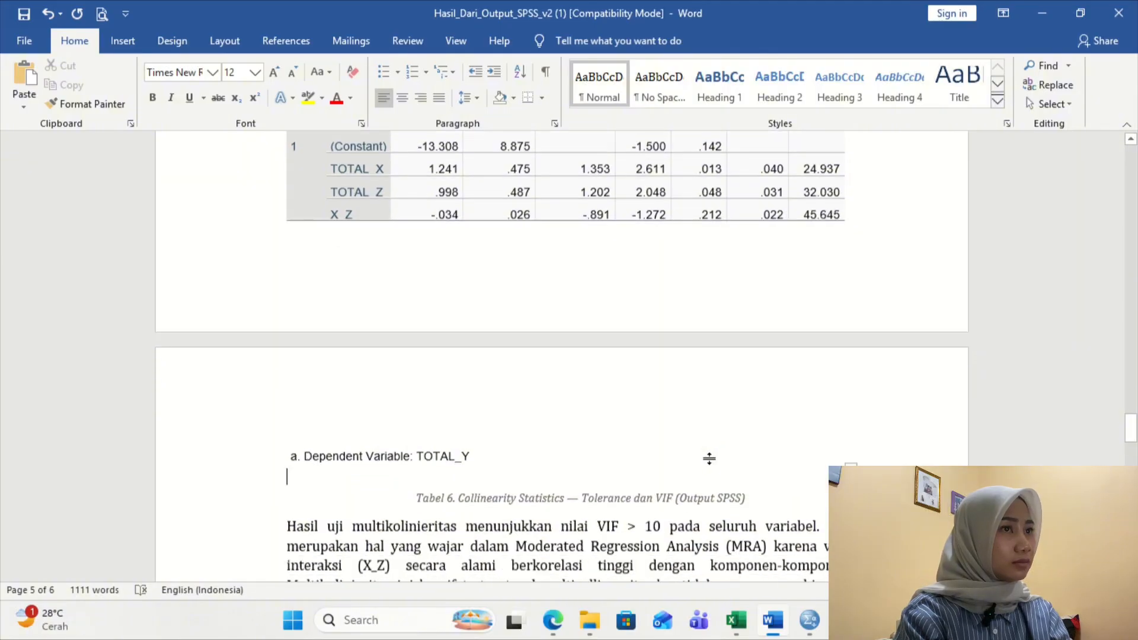
scroll(708, 458, down, 2)
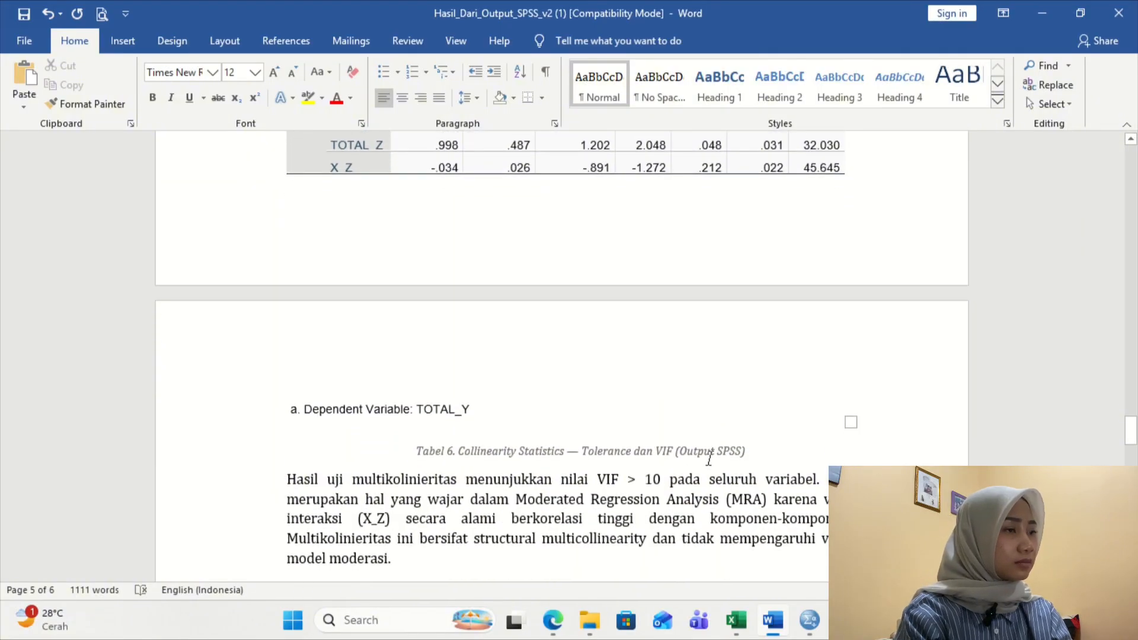
scroll(711, 459, up, 2)
scroll(711, 459, up, 2)
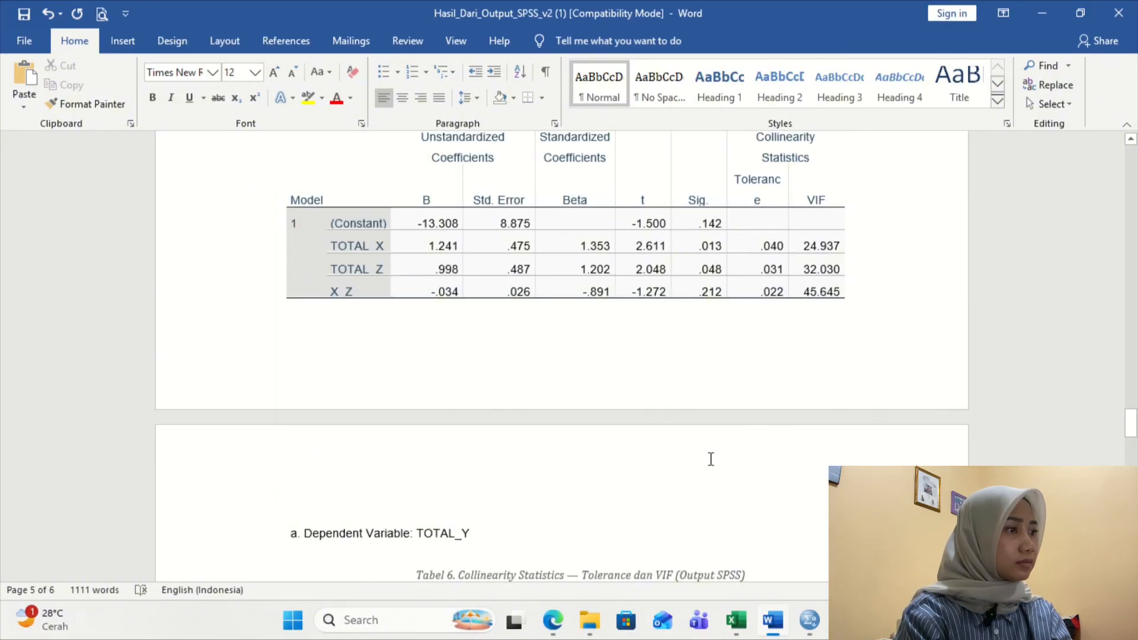
scroll(711, 459, up, 6)
scroll(711, 460, down, 5)
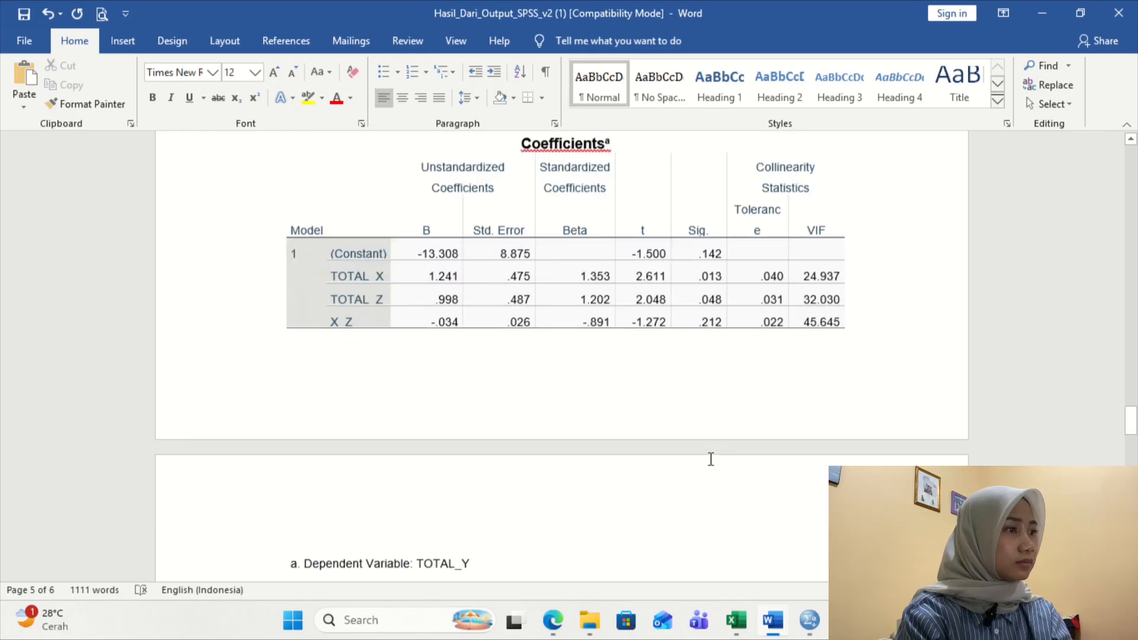
scroll(711, 460, down, 3)
scroll(709, 459, down, 1)
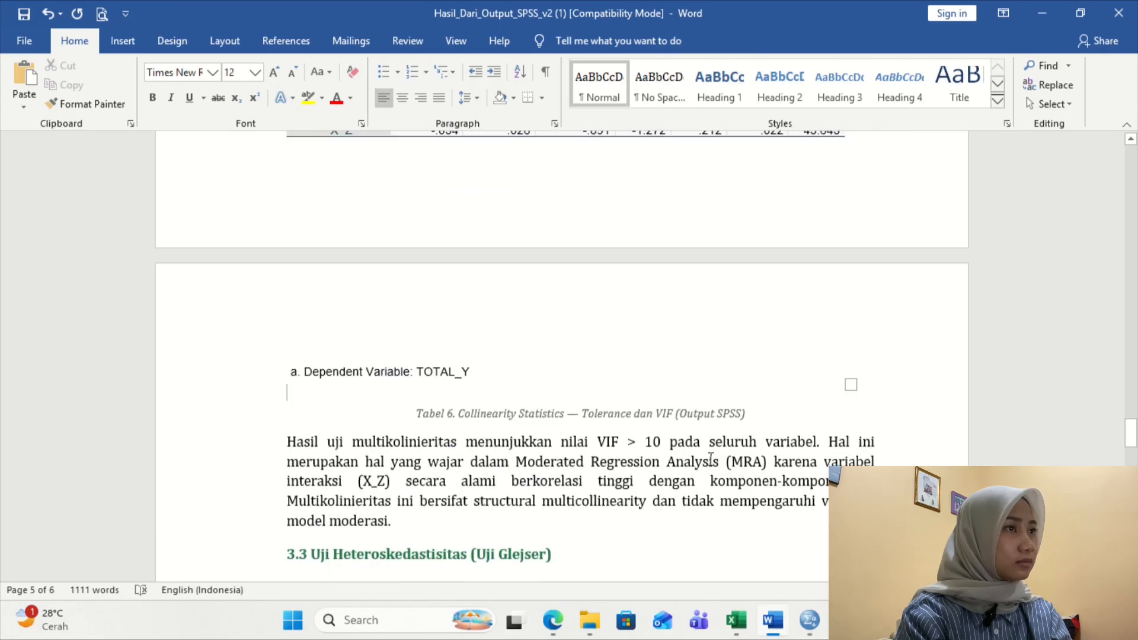
scroll(711, 459, up, 1)
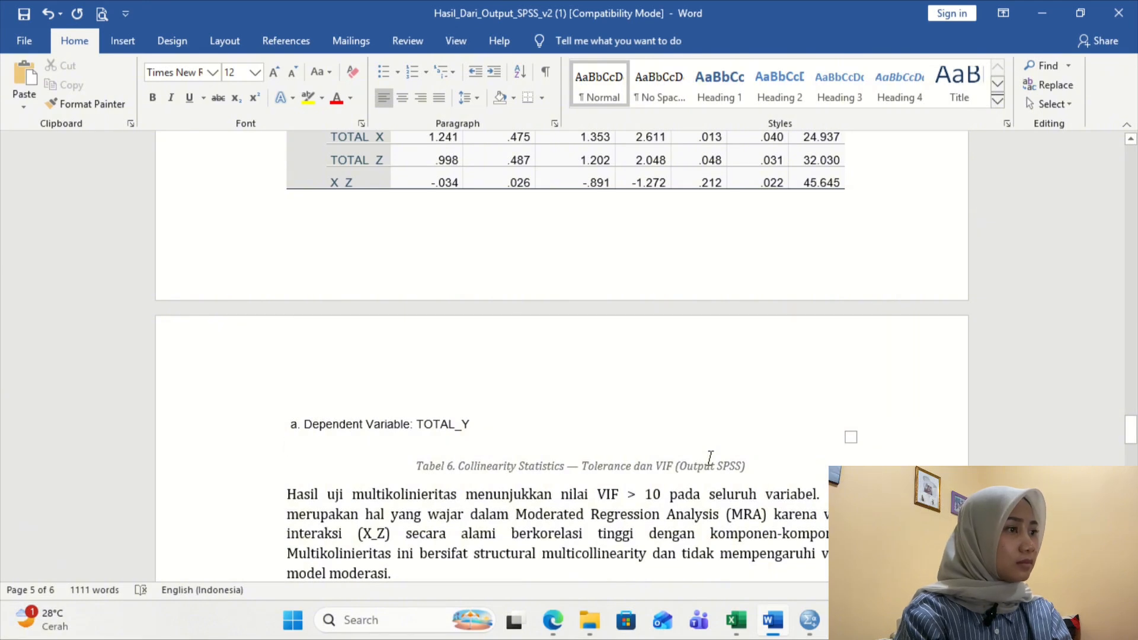
scroll(710, 457, down, 10)
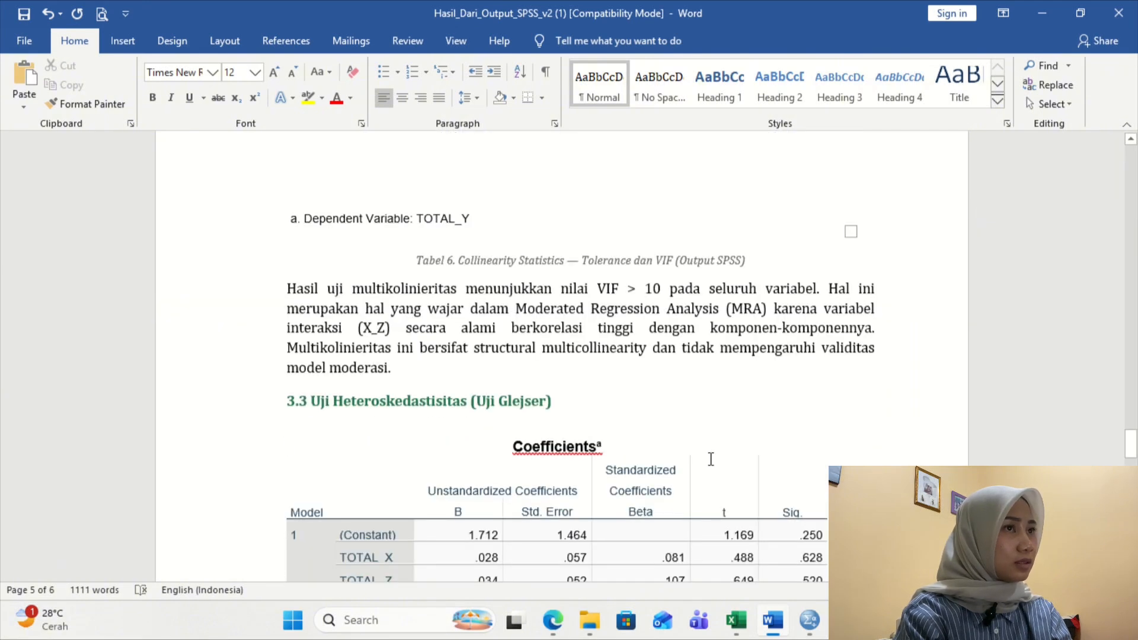
scroll(710, 458, up, 1)
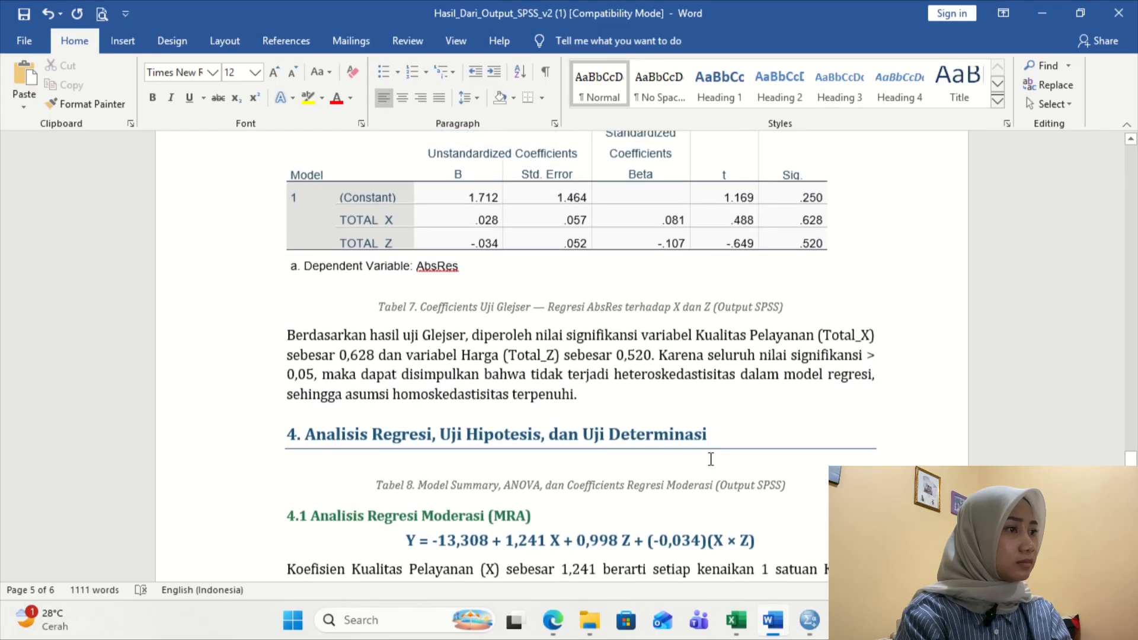
scroll(561, 460, up, 2)
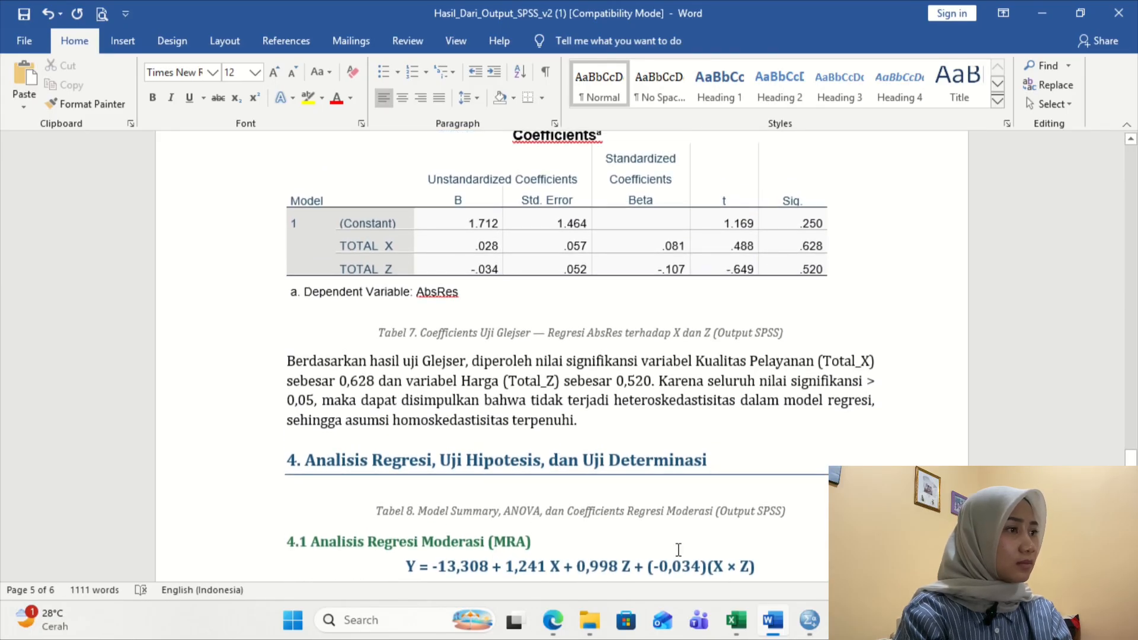
Switch to the SPSS output and select the last TOTAL_Y regression's Regression title and Variables Entered/Removed table.
mouse_move(809, 627)
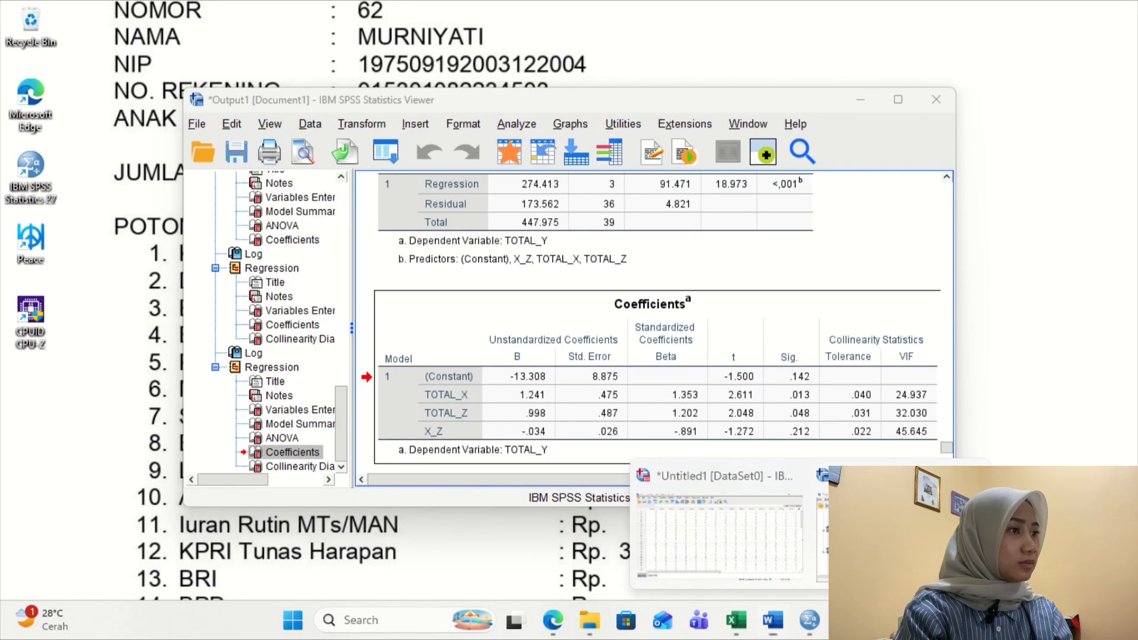
click(877, 536)
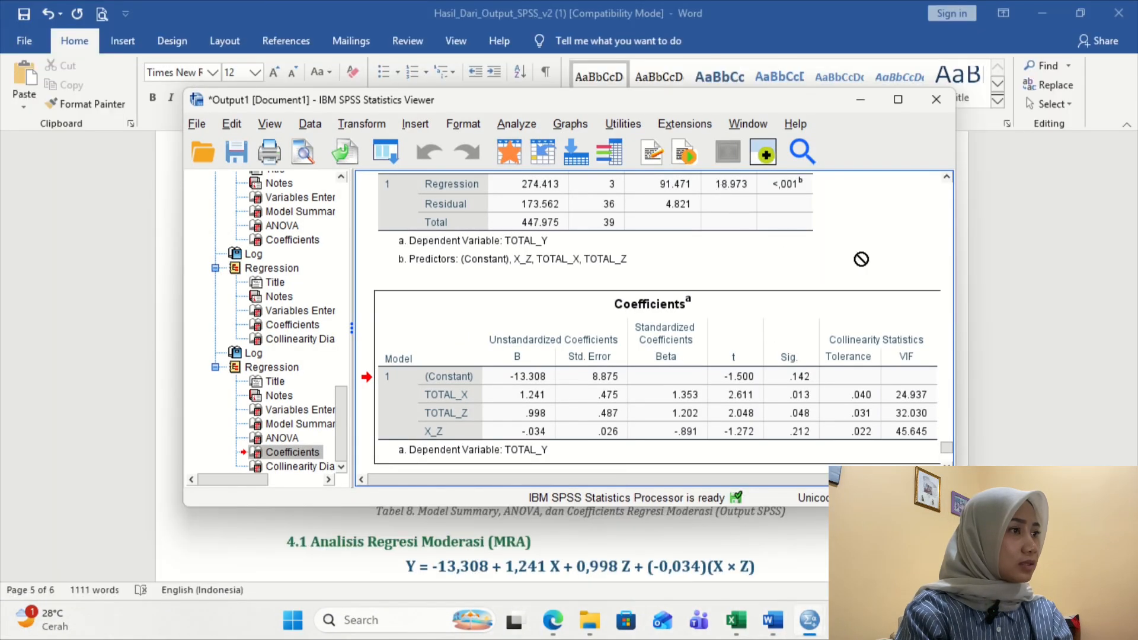
scroll(866, 259, up, 4)
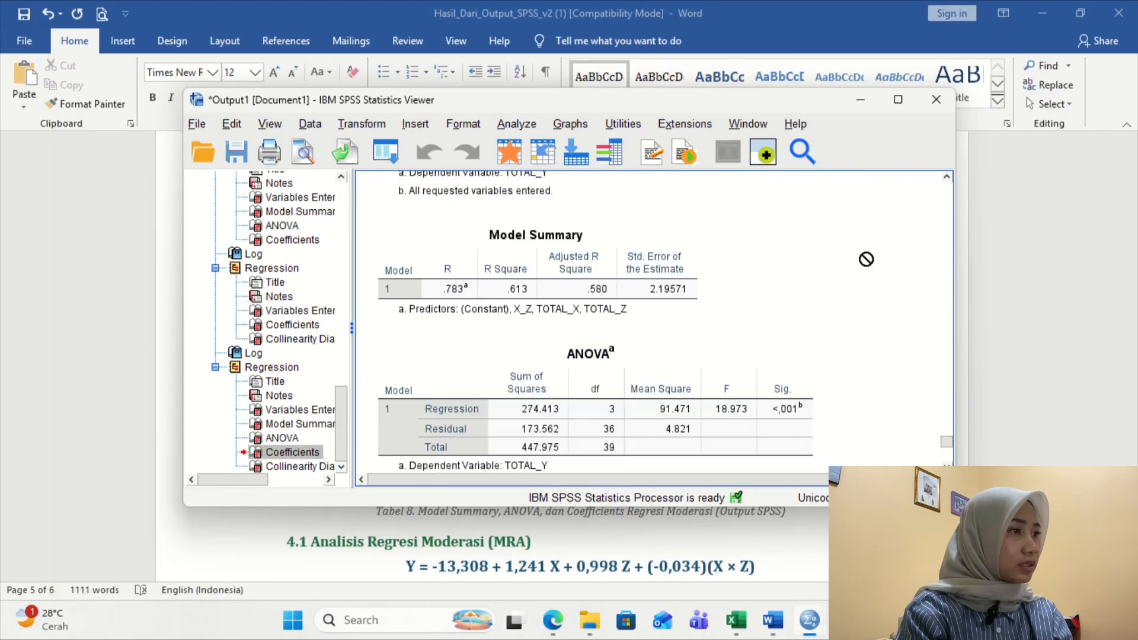
scroll(694, 280, up, 3)
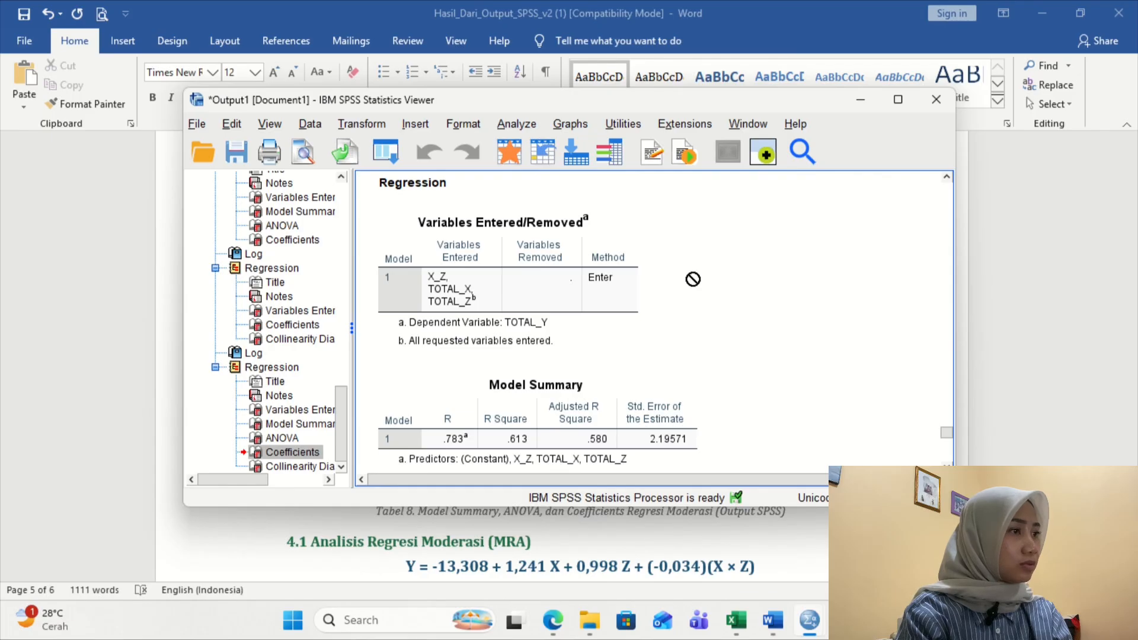
click(415, 323)
scroll(414, 323, up, 2)
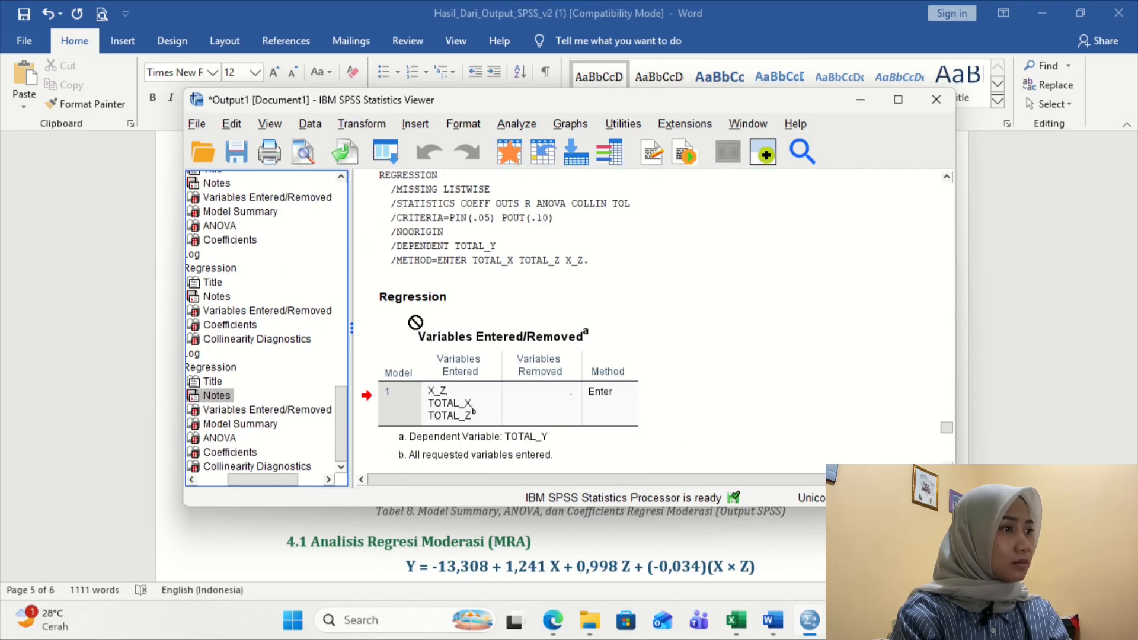
click(440, 300)
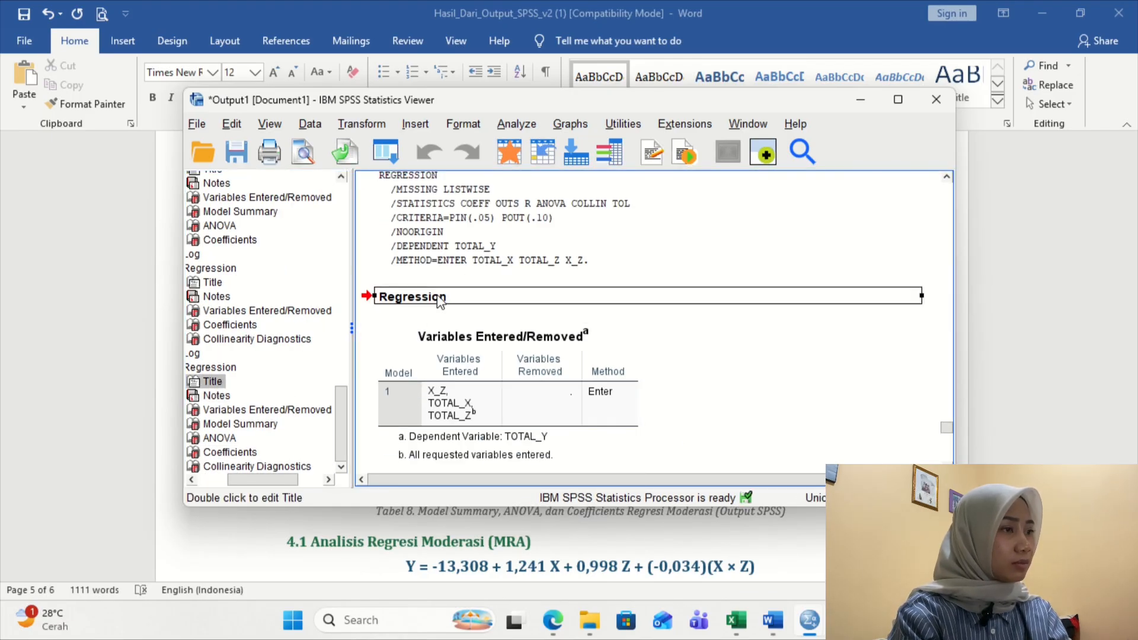
click(442, 337)
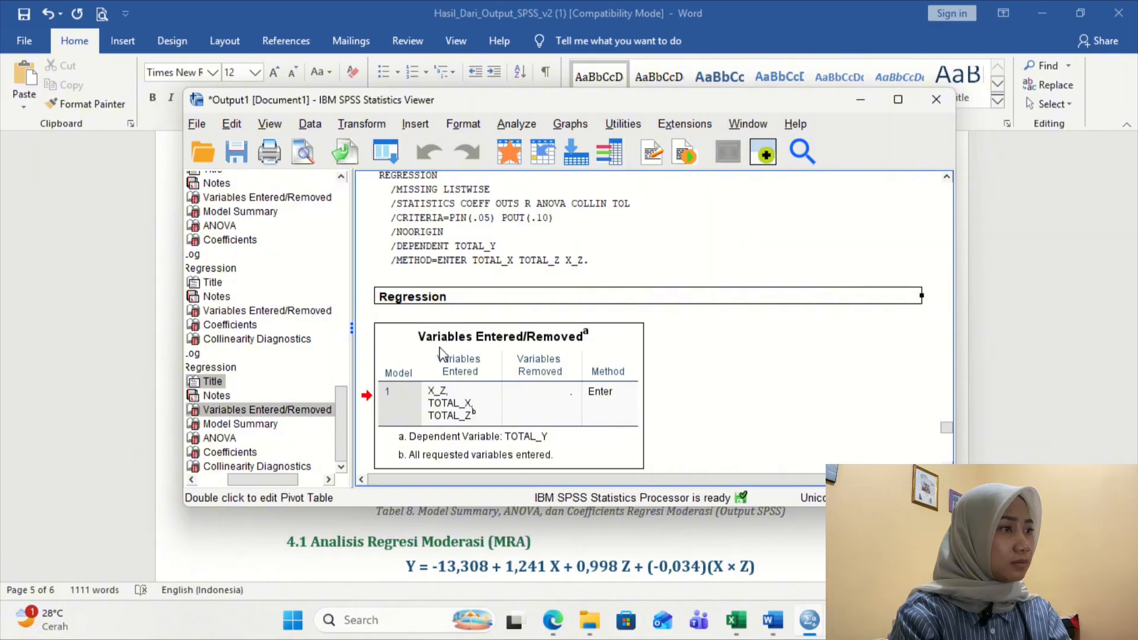
Add the Model Summary, ANOVA and Coefficients tables of the same regression to the selection and copy everything selected.
scroll(442, 355, down, 3)
click(455, 331)
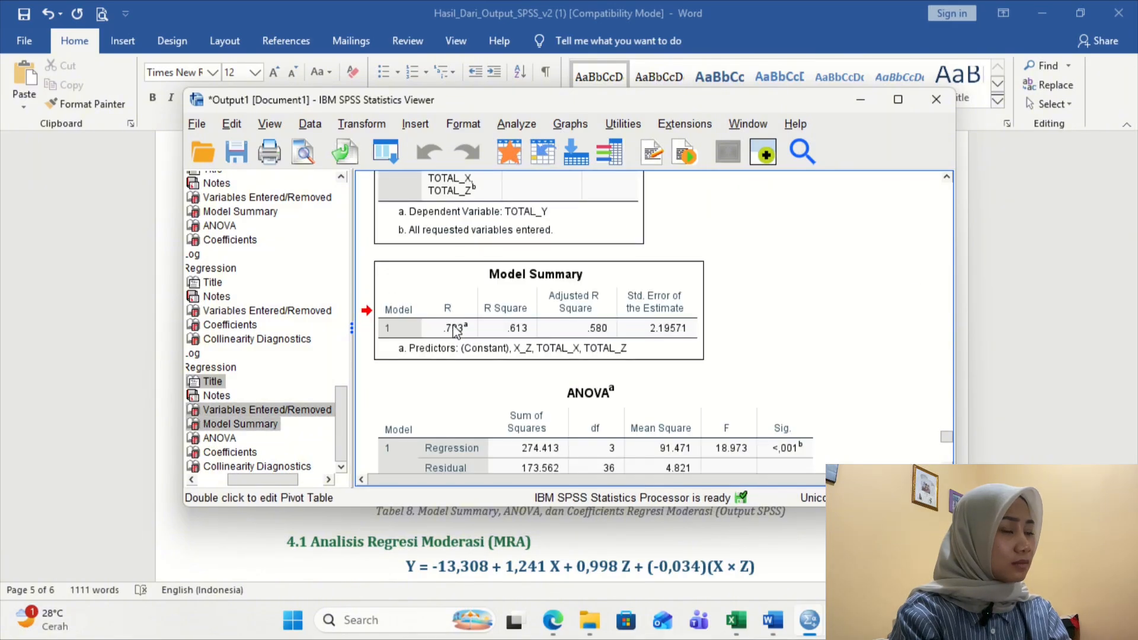
scroll(455, 331, down, 1)
click(456, 332)
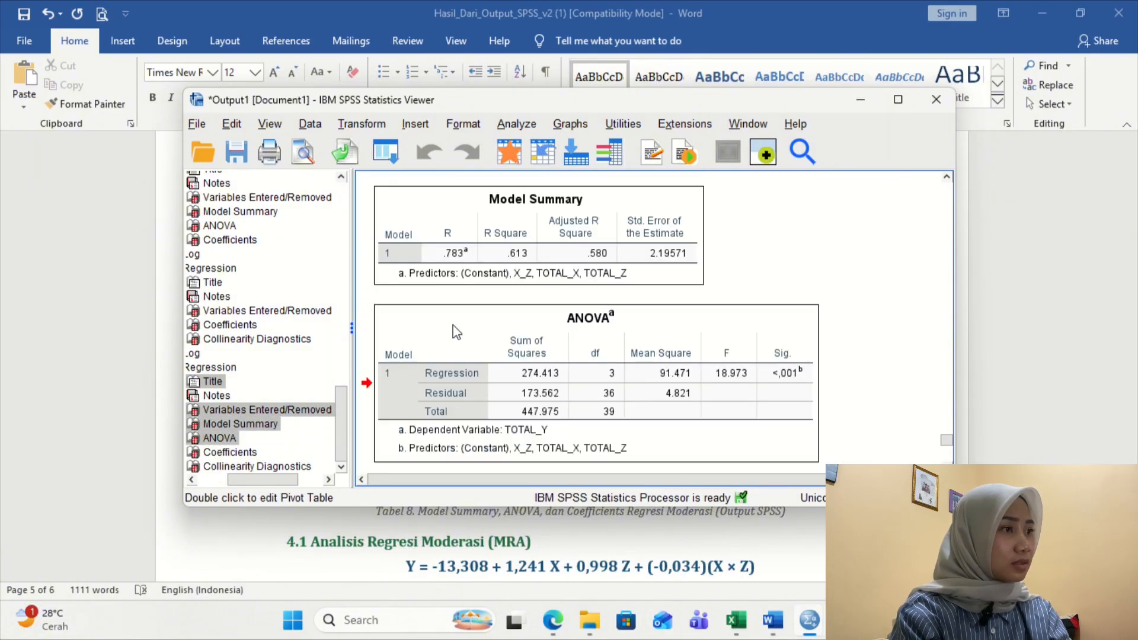
scroll(595, 407, down, 4)
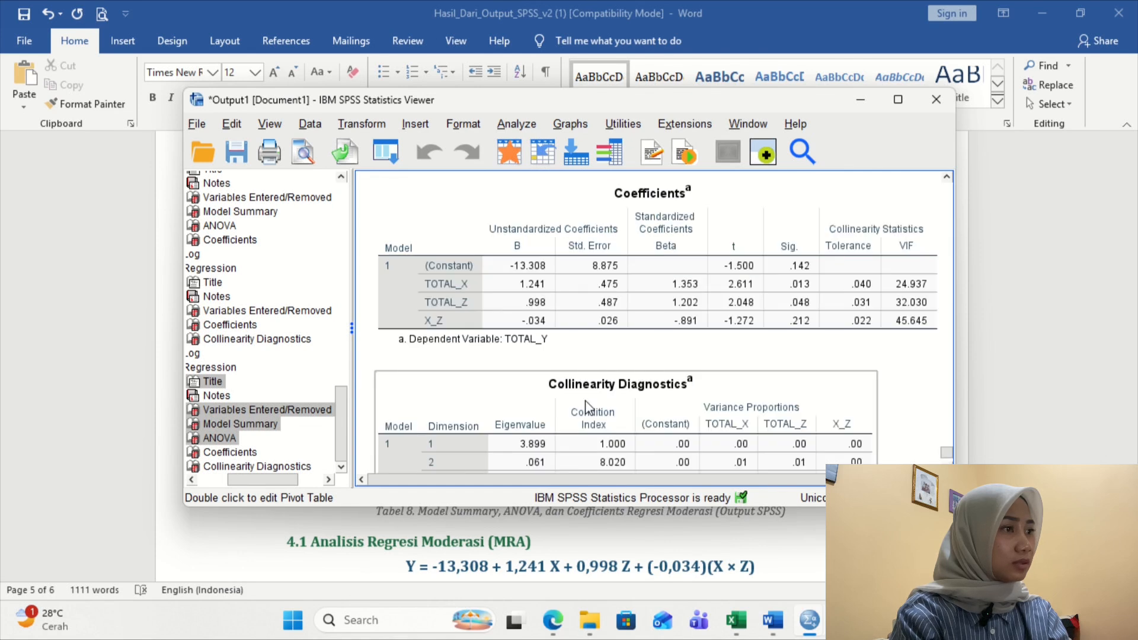
click(638, 311)
scroll(650, 344, down, 3)
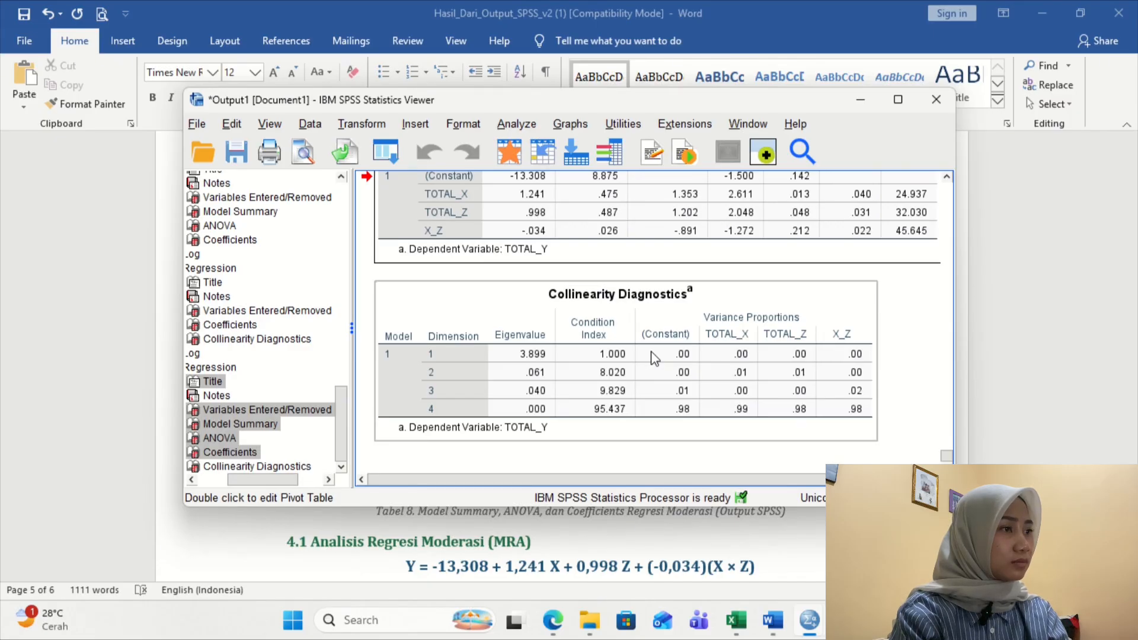
drag(653, 357, 494, 233)
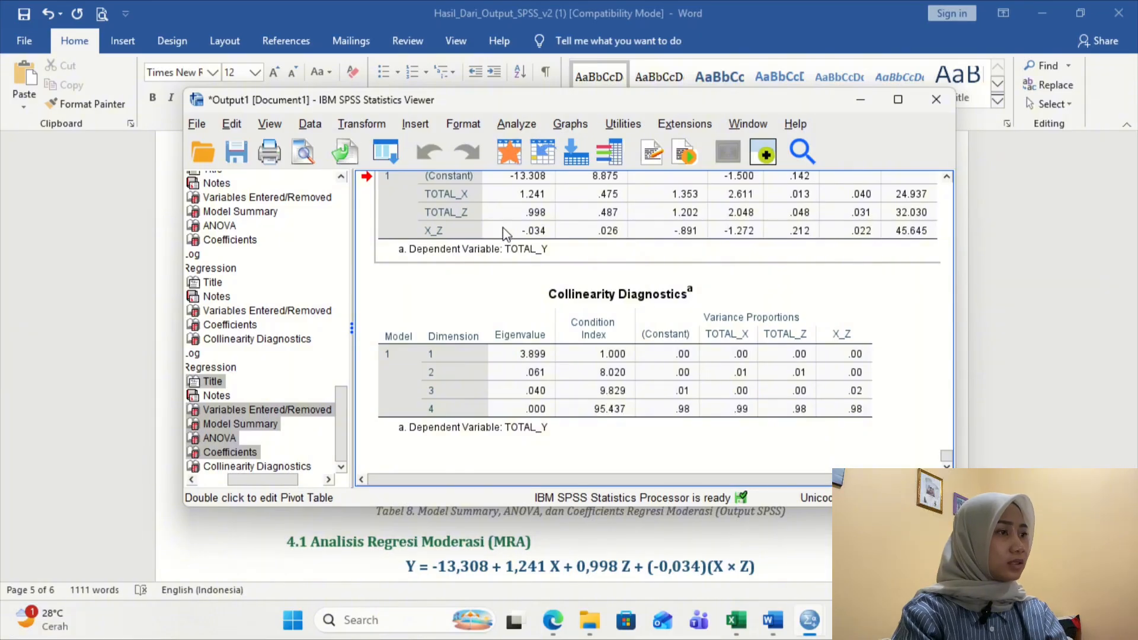
right_click(503, 226)
click(521, 270)
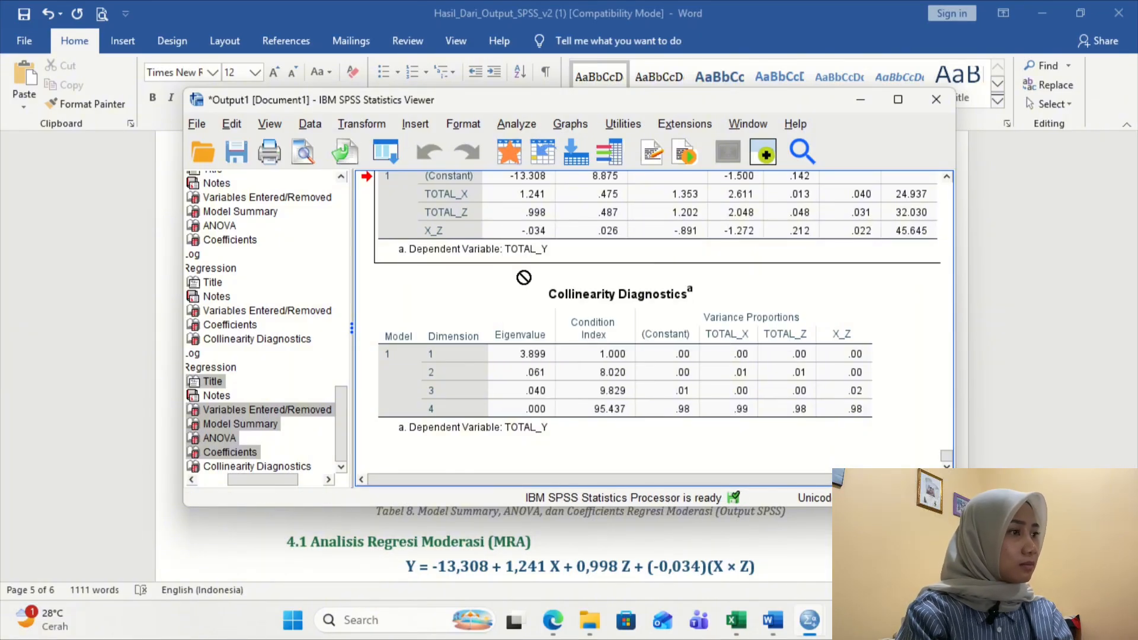
Switch to the Word report and paste the copied regression output above the Tabel 8 caption in section 4.
mouse_move(773, 619)
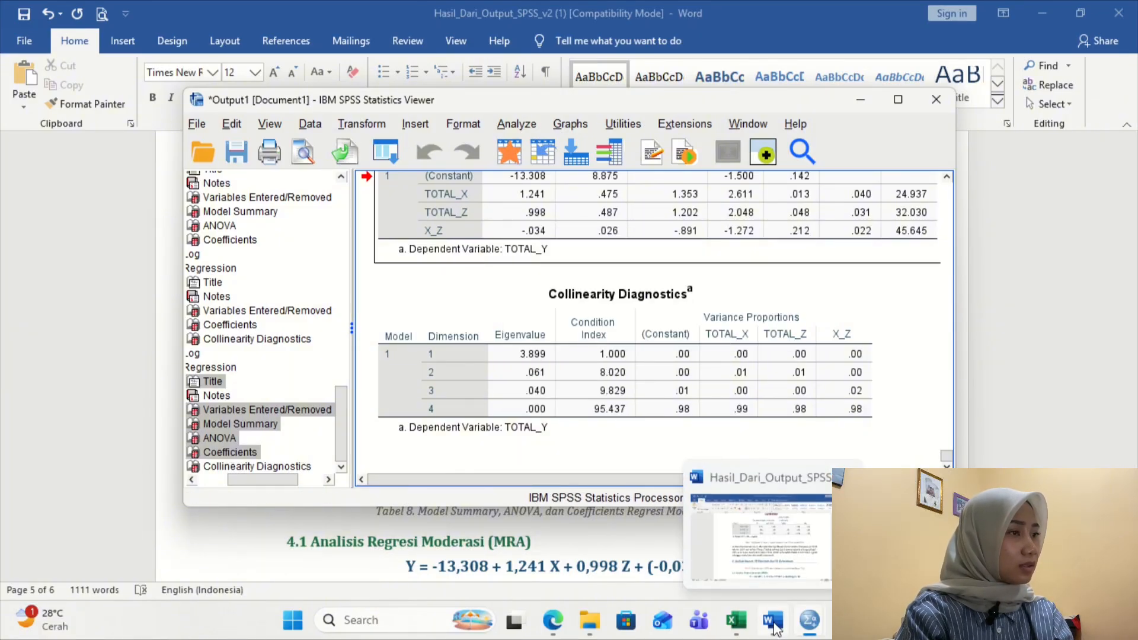
click(797, 554)
click(531, 498)
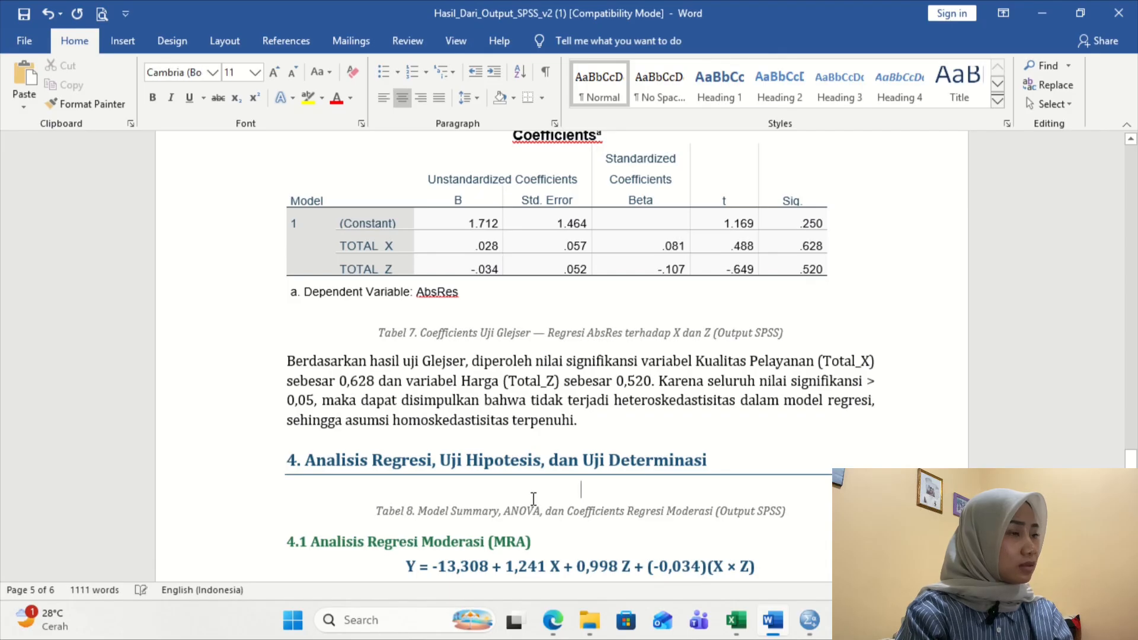
key(ctrl+v)
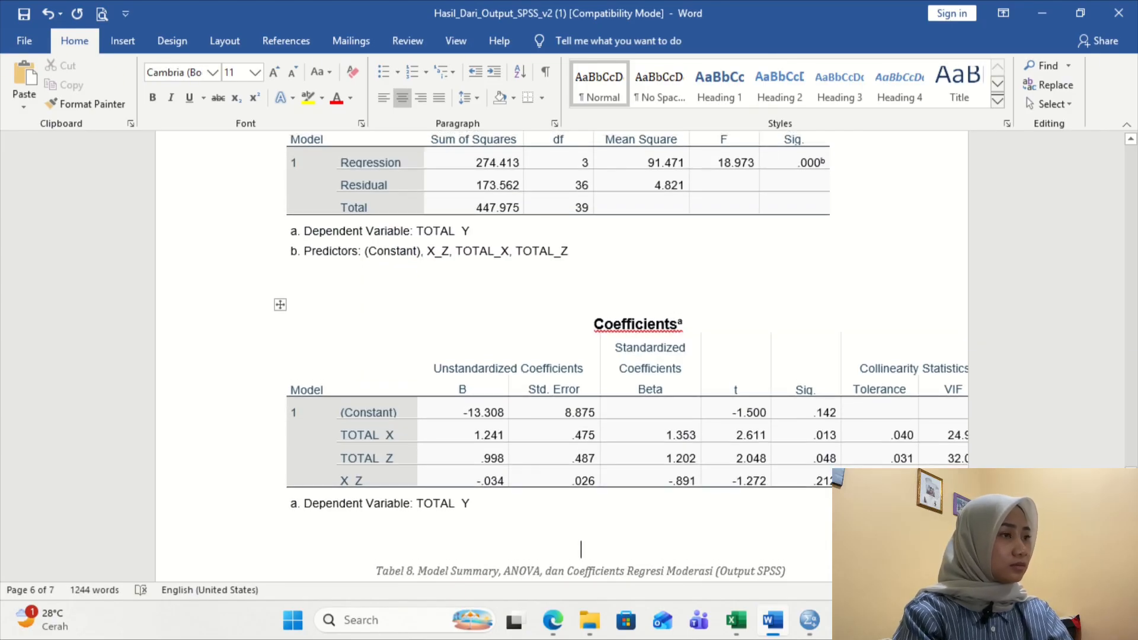
Shrink the pasted Coefficients table above the Tabel 8 caption so that all columns through VIF fit within the page margins.
right_click(965, 467)
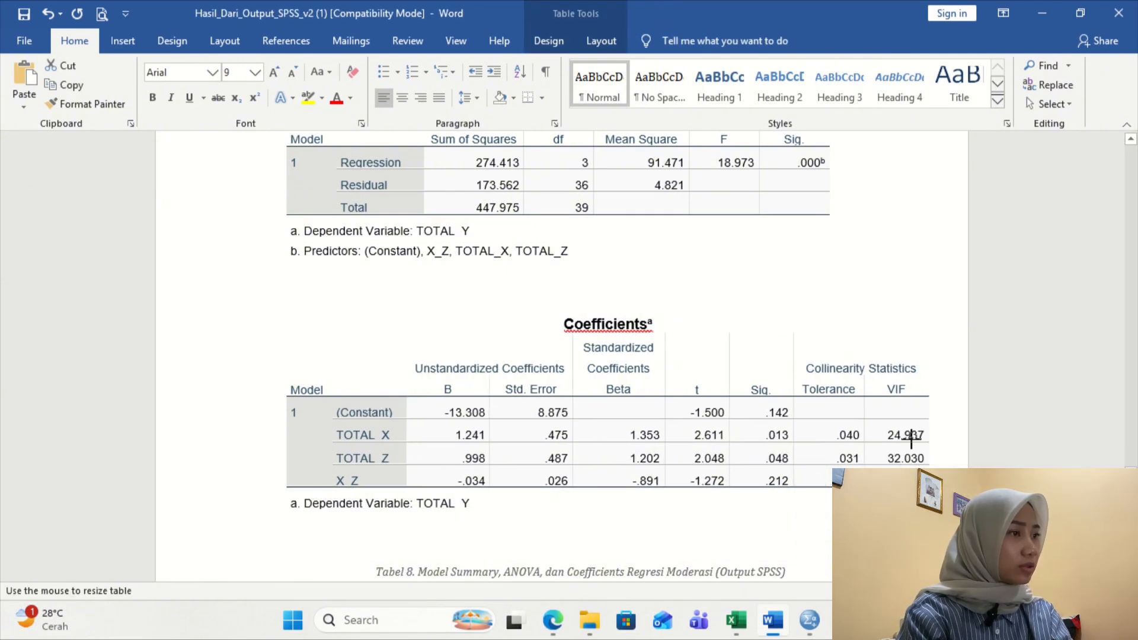
drag(910, 439, 838, 343)
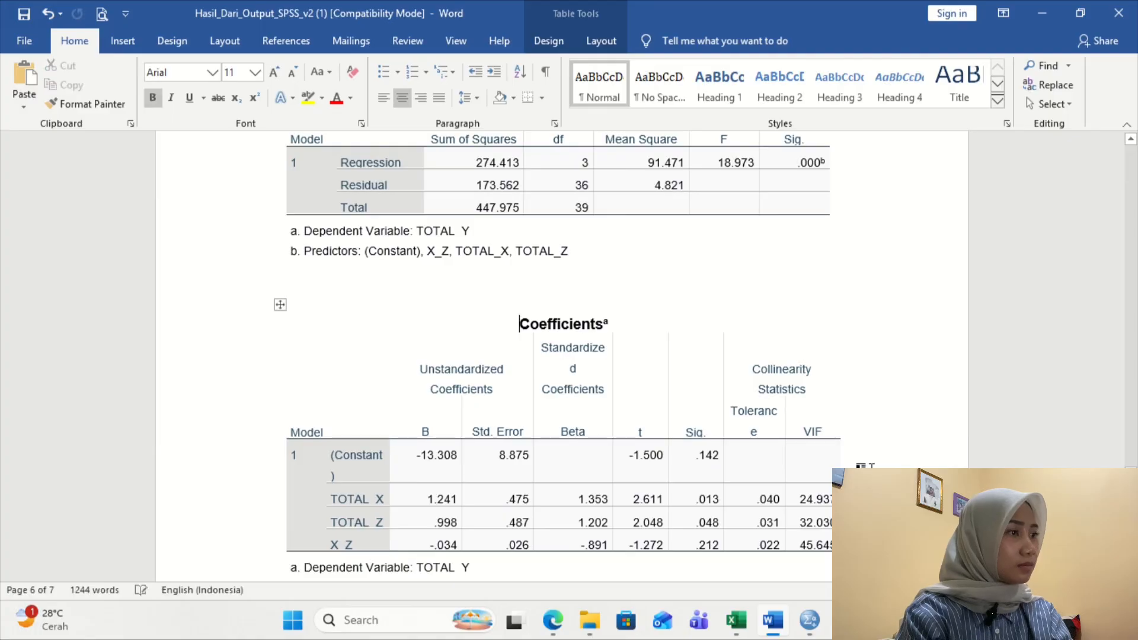
key(Up)
Check the pasted regression tables in section 4 and remove the extra blank line between the Coefficients footnote and the Tabel 8 caption.
scroll(871, 467, up, 4)
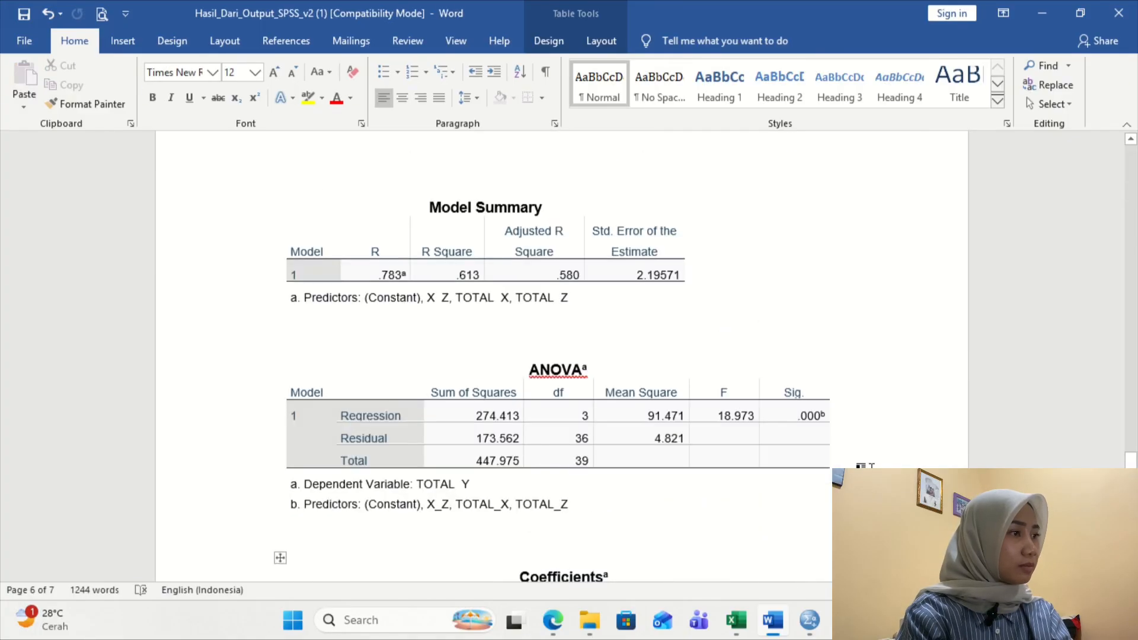
scroll(871, 466, up, 10)
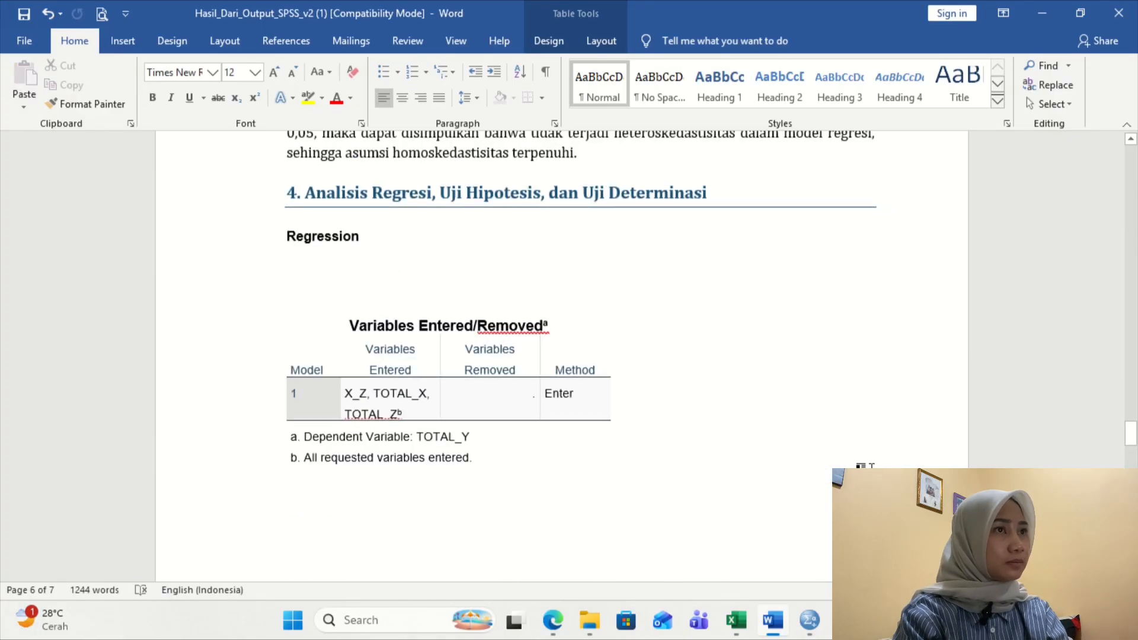
scroll(871, 466, down, 8)
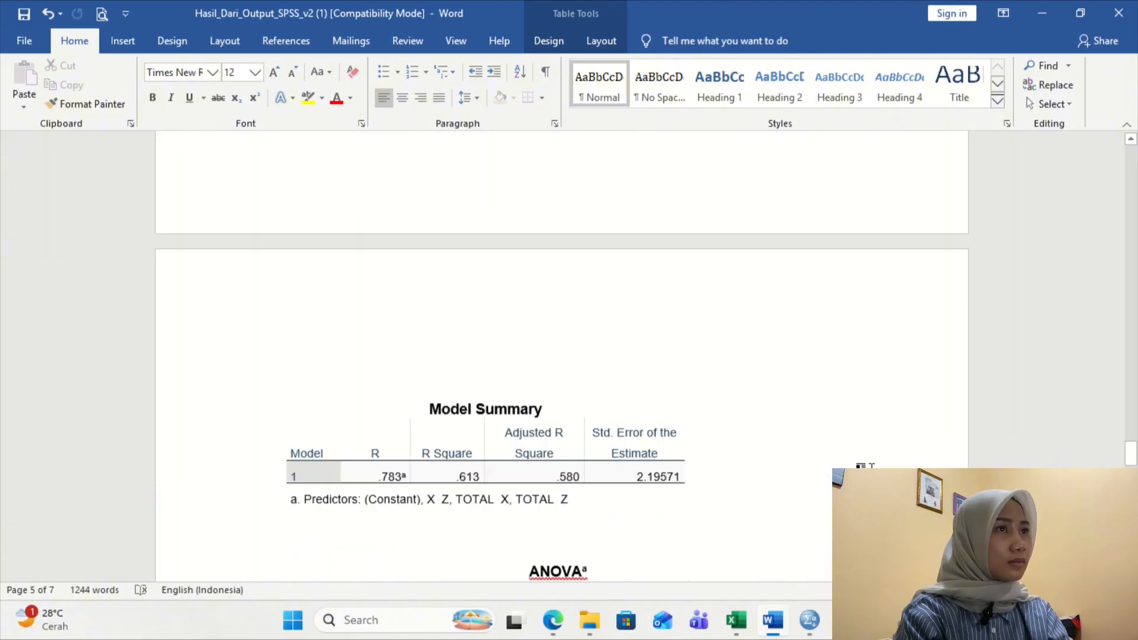
scroll(871, 466, down, 8)
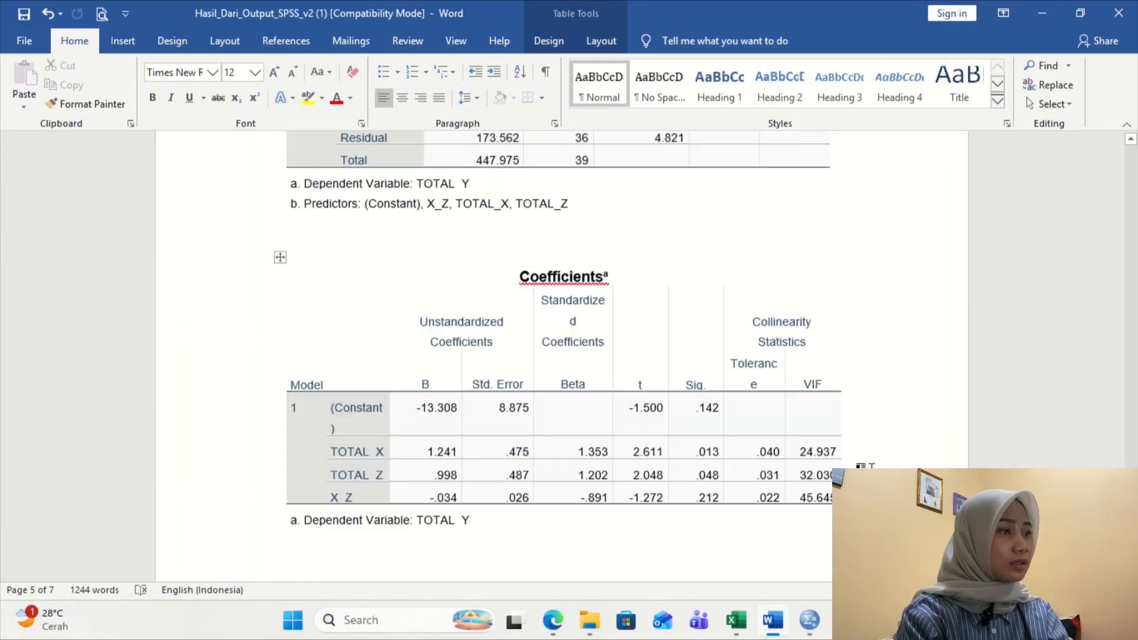
scroll(869, 467, down, 3)
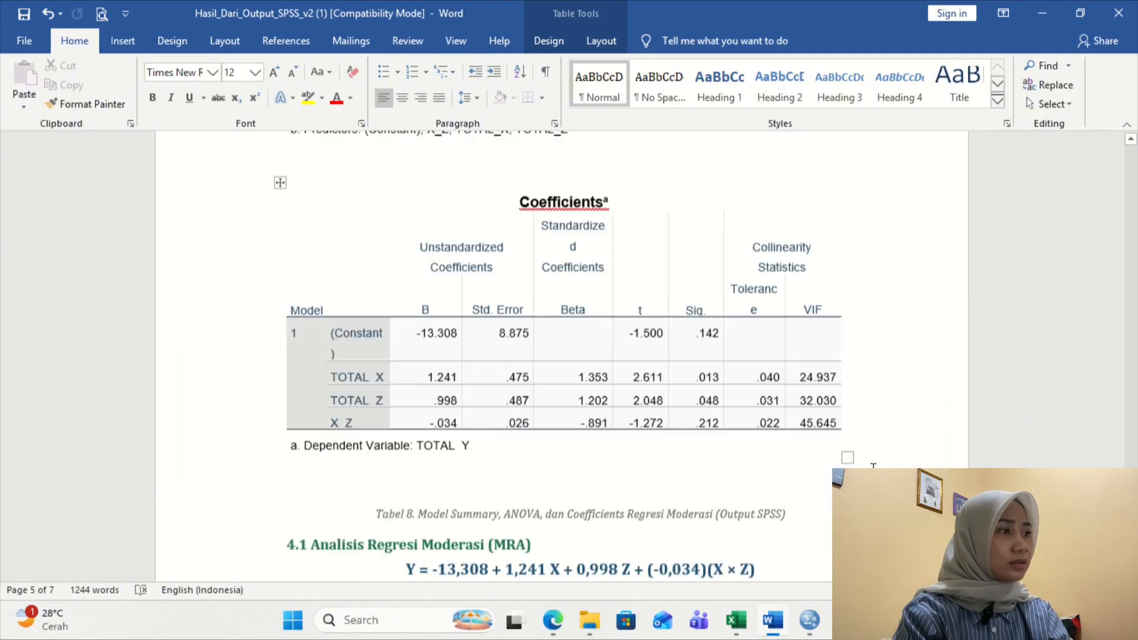
click(585, 478)
key(BackSpace)
key(BackSpace)
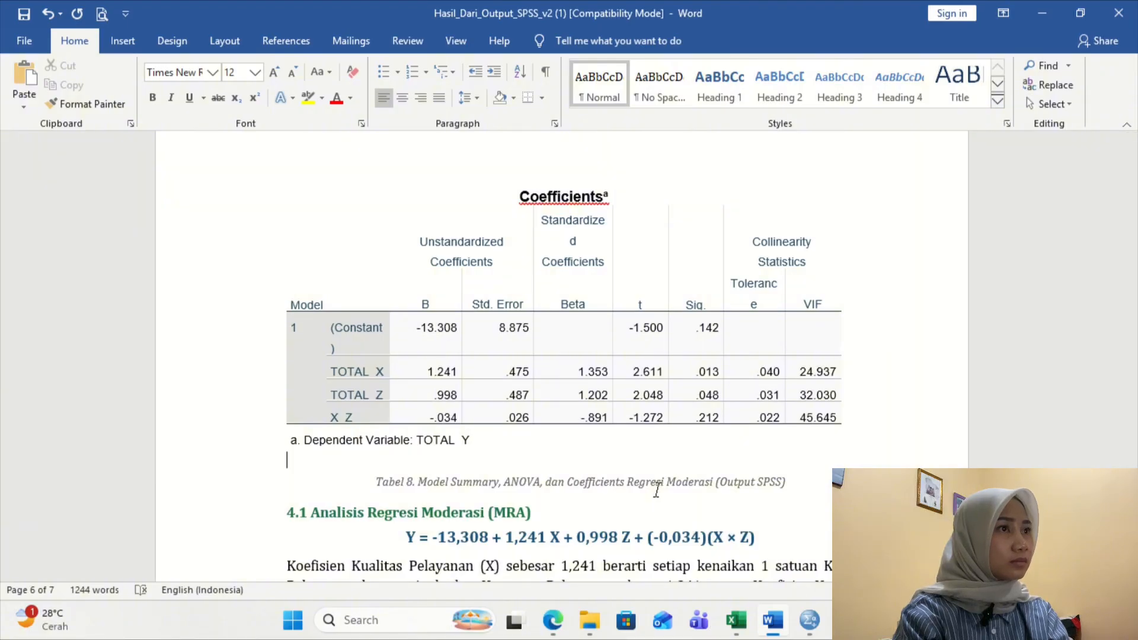
scroll(755, 478, up, 6)
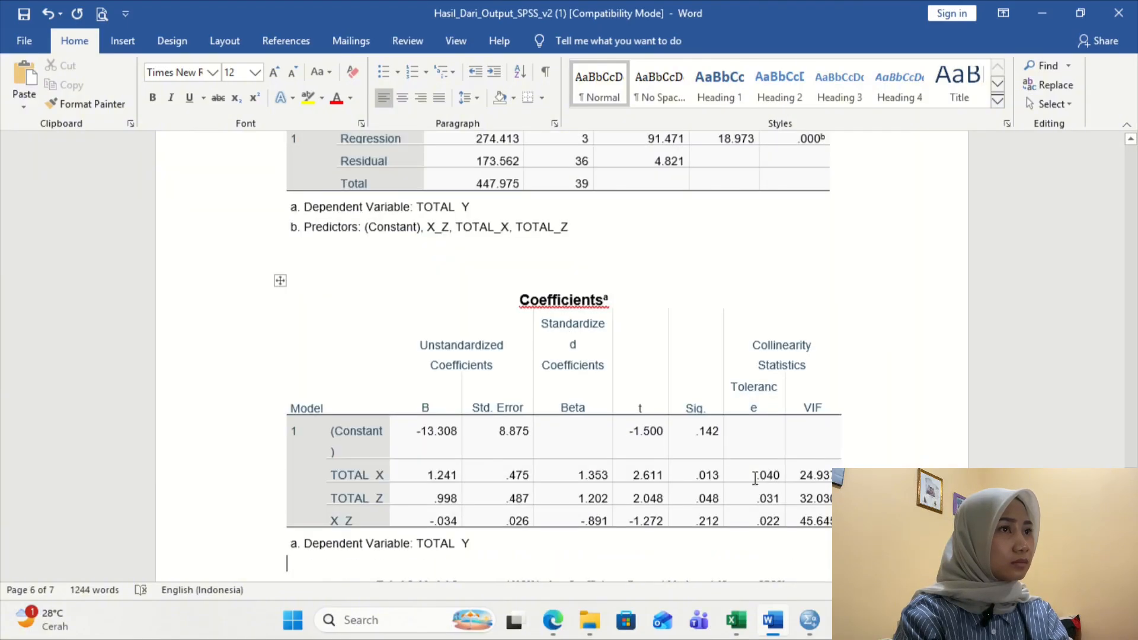
Review the pasted regression tables in section 4 and compare the Coefficients table's B values with the regression equation in section 4.1.
scroll(755, 478, up, 15)
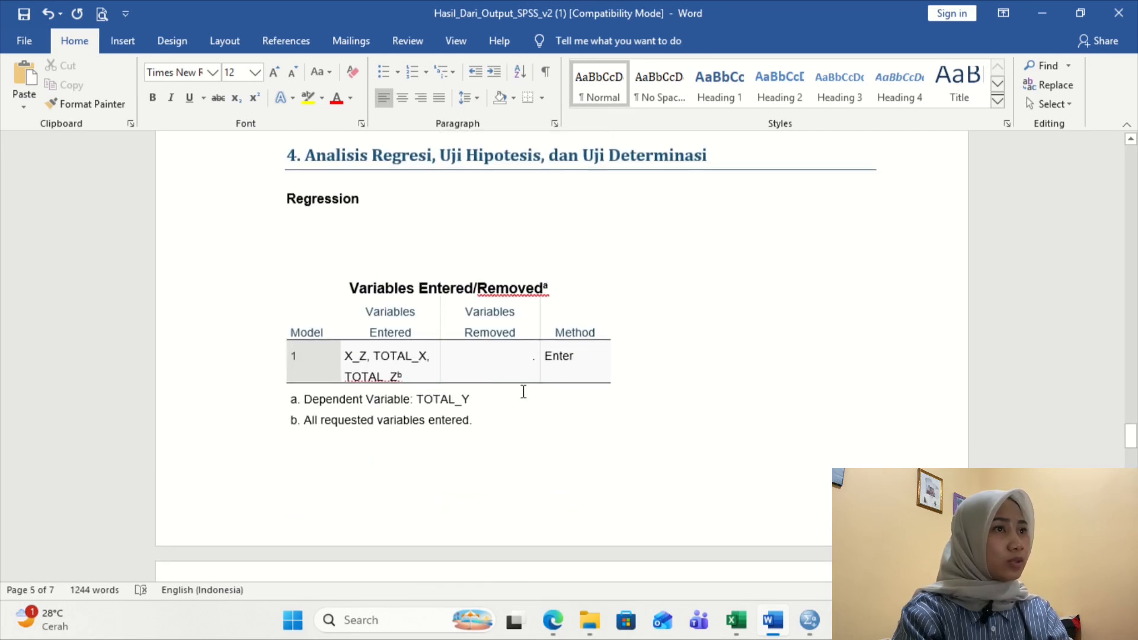
scroll(564, 388, down, 4)
scroll(566, 387, down, 6)
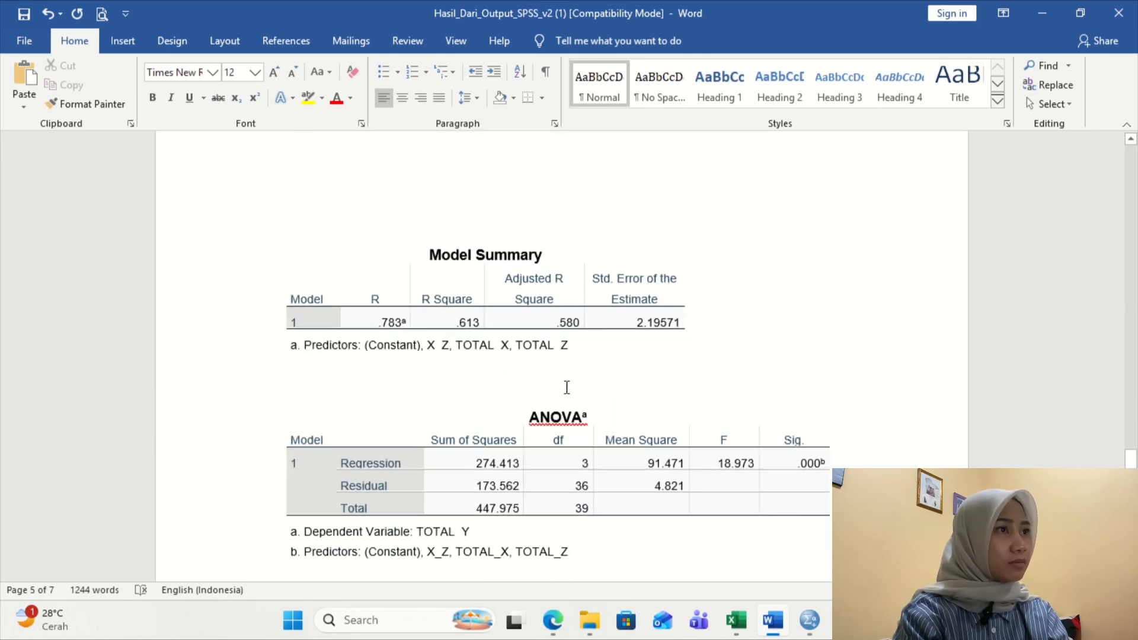
scroll(566, 387, down, 5)
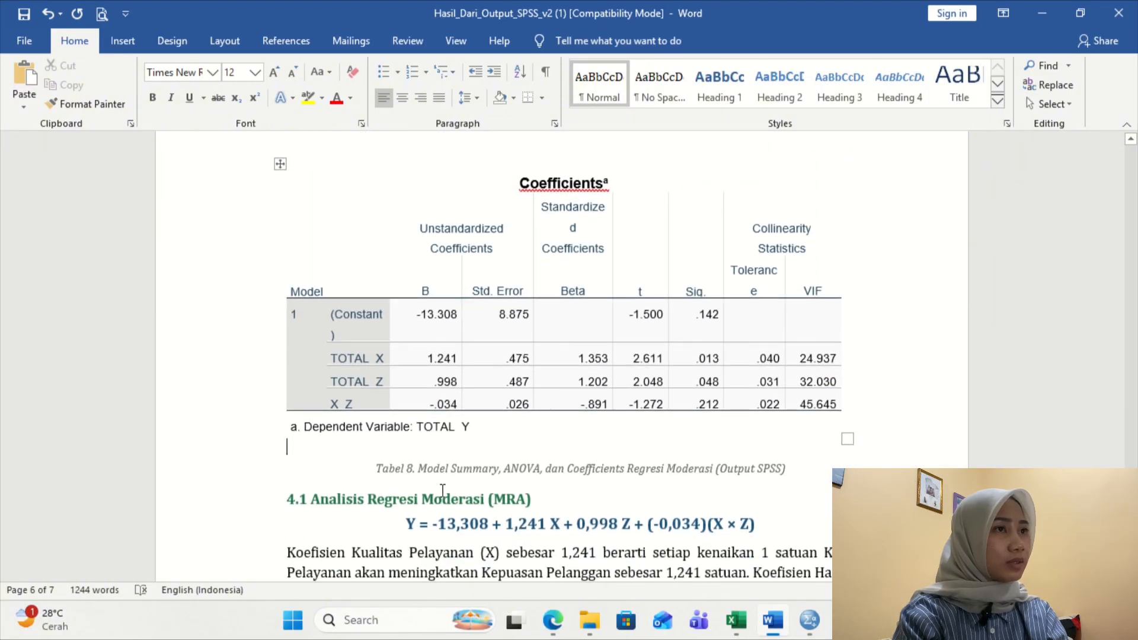
drag(418, 310, 457, 315)
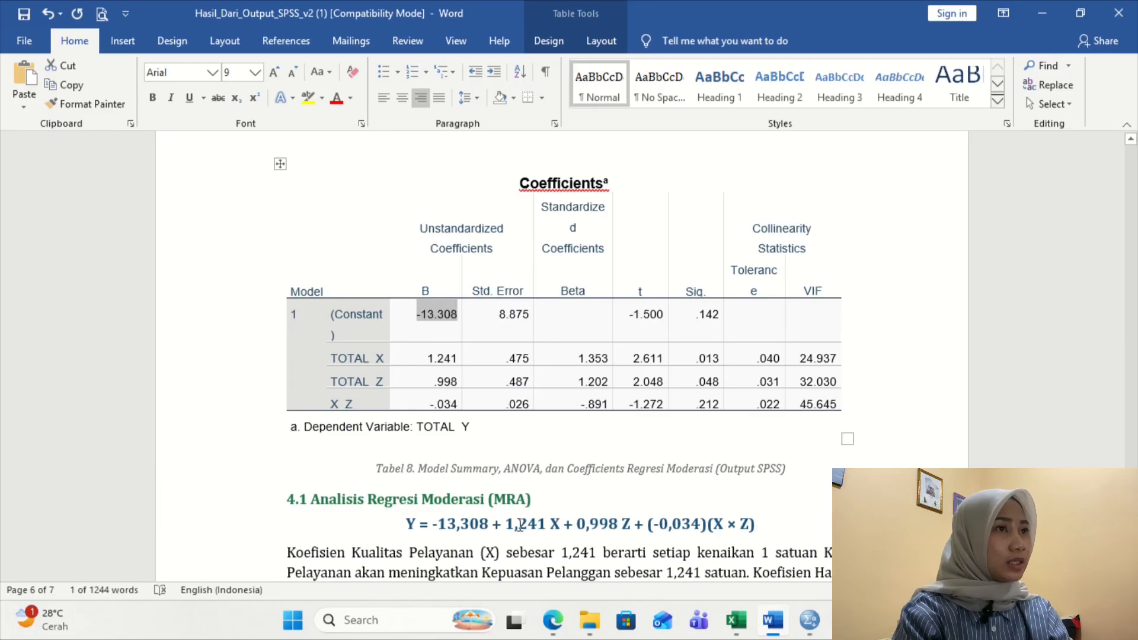
click(483, 527)
click(526, 531)
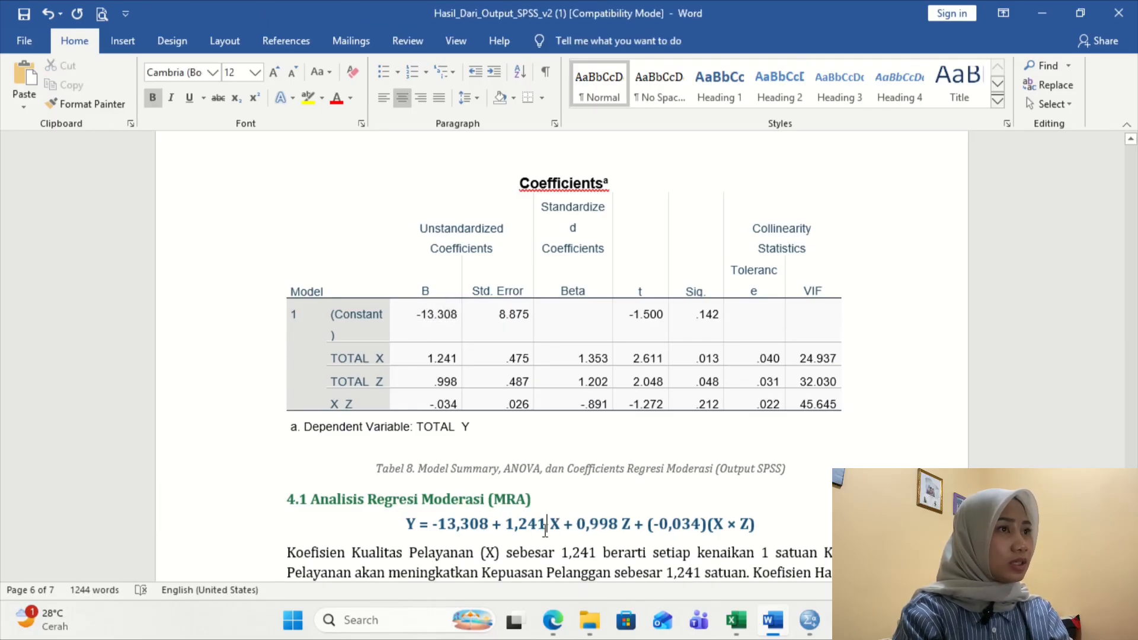
scroll(545, 529, up, 1)
scroll(546, 529, down, 3)
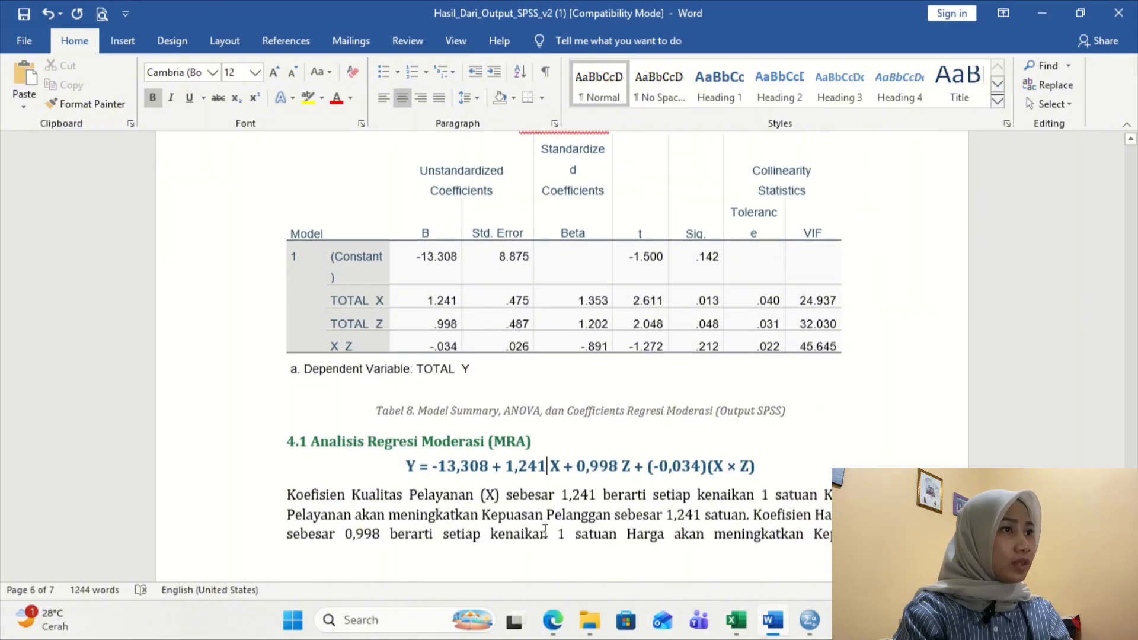
scroll(545, 529, up, 1)
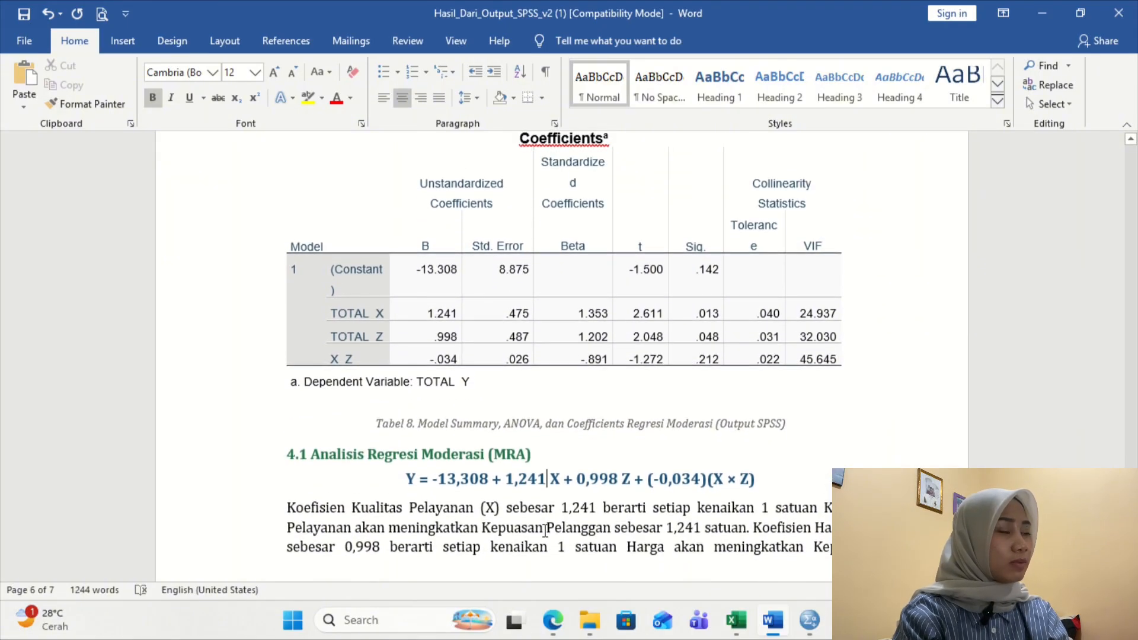
scroll(545, 529, down, 1)
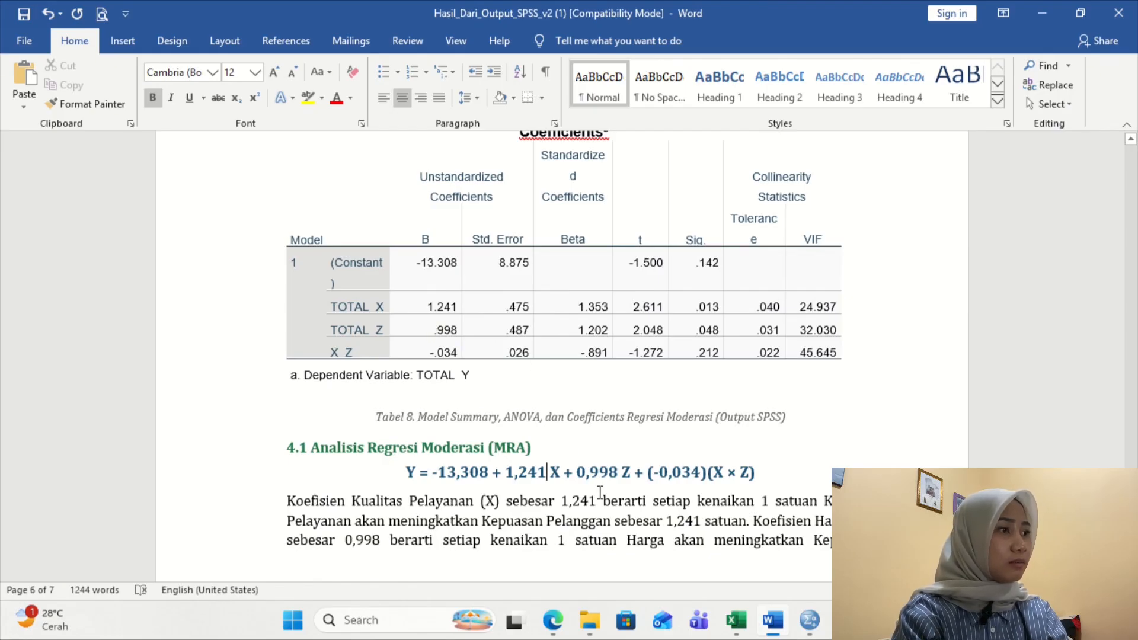
click(787, 472)
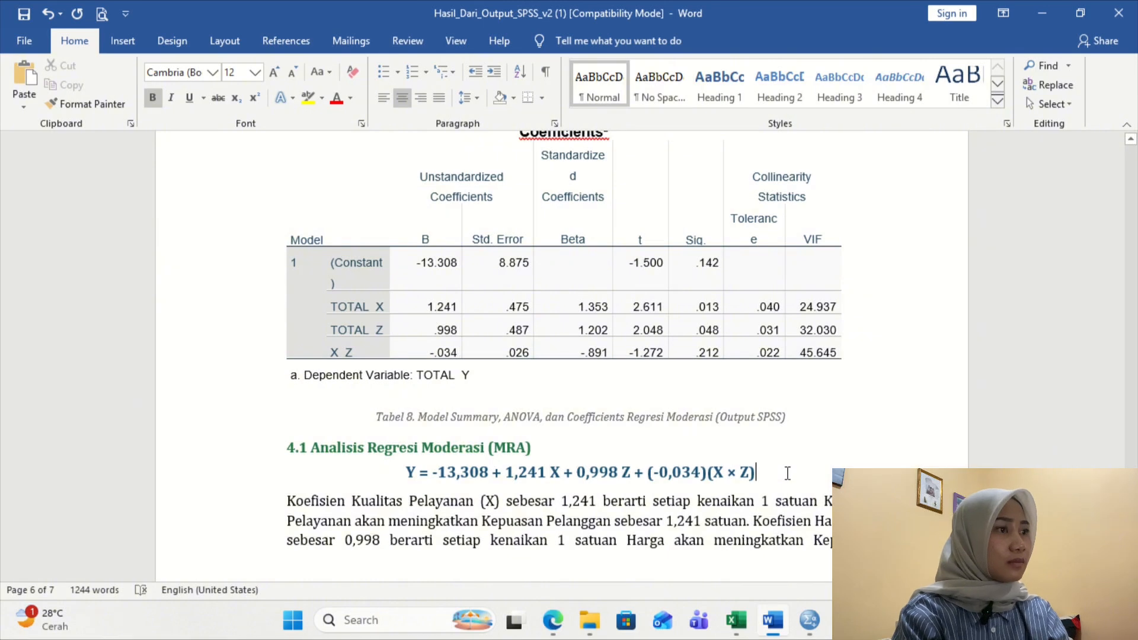
Read the coefficient interpretation in 4.1 and compare the H1–H3 t-test statements in 4.2 with the t and Sig. columns of the Coefficients table.
scroll(787, 473, down, 5)
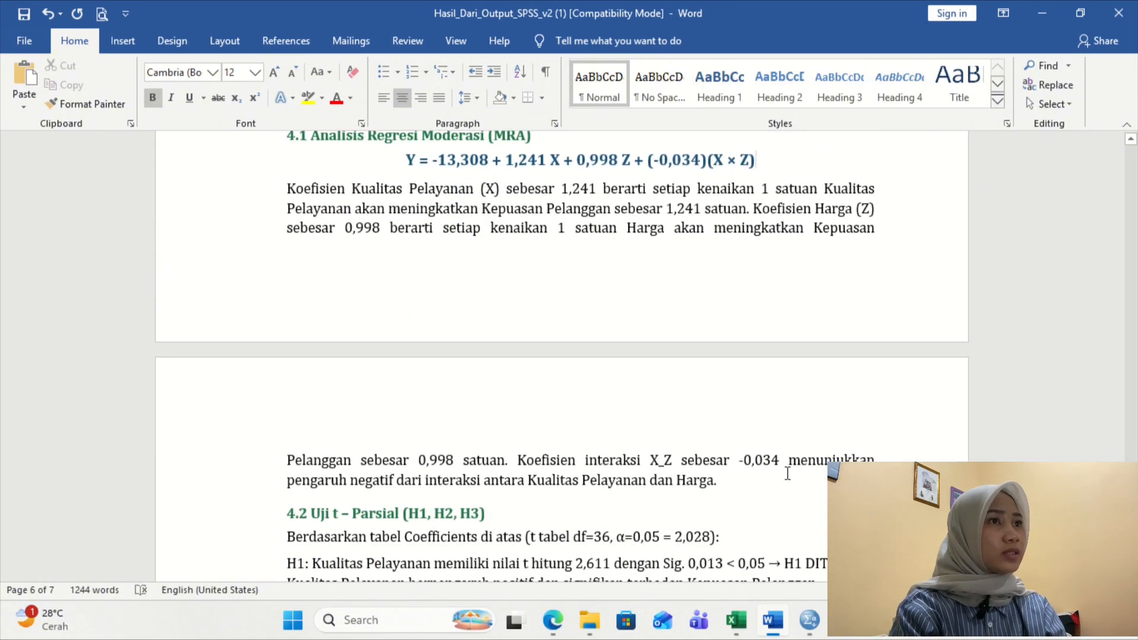
scroll(787, 473, down, 1)
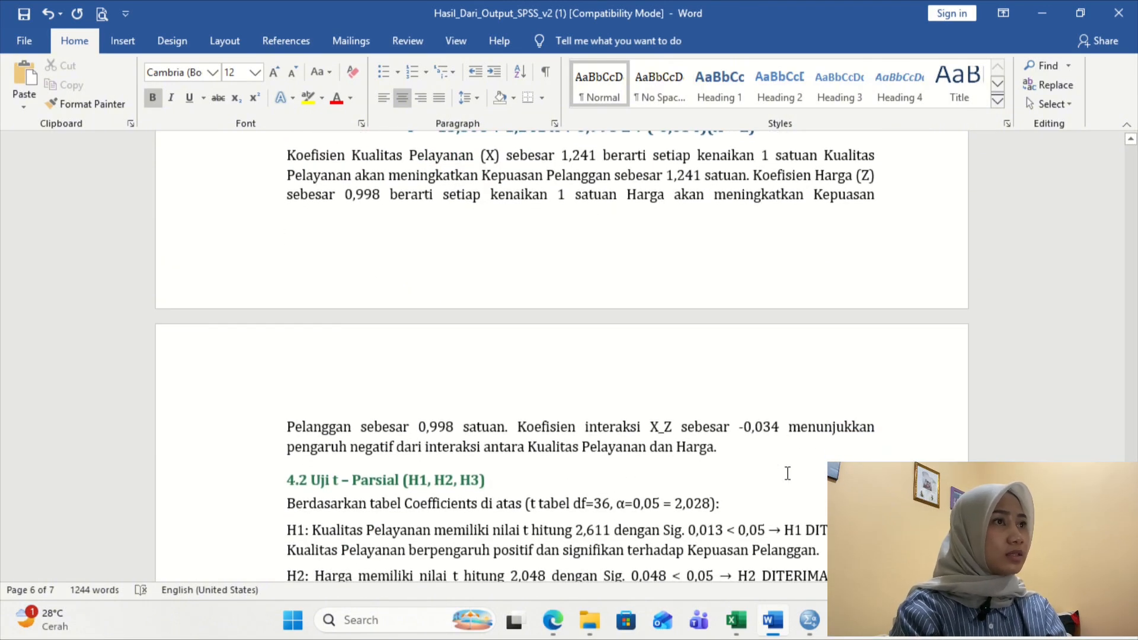
scroll(787, 473, down, 2)
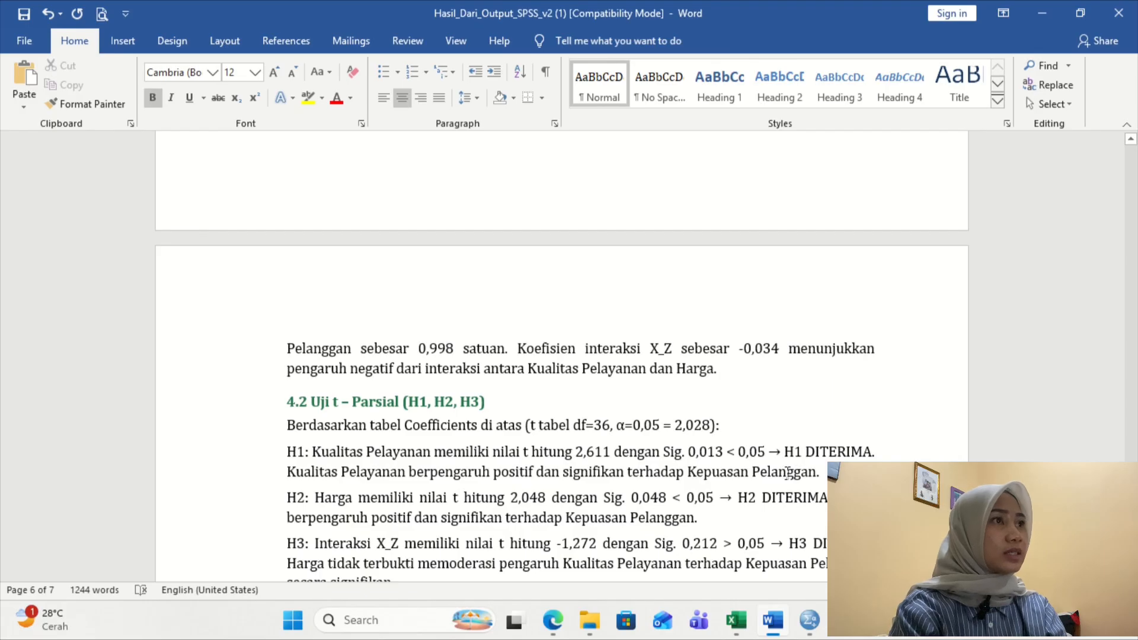
scroll(787, 472, down, 3)
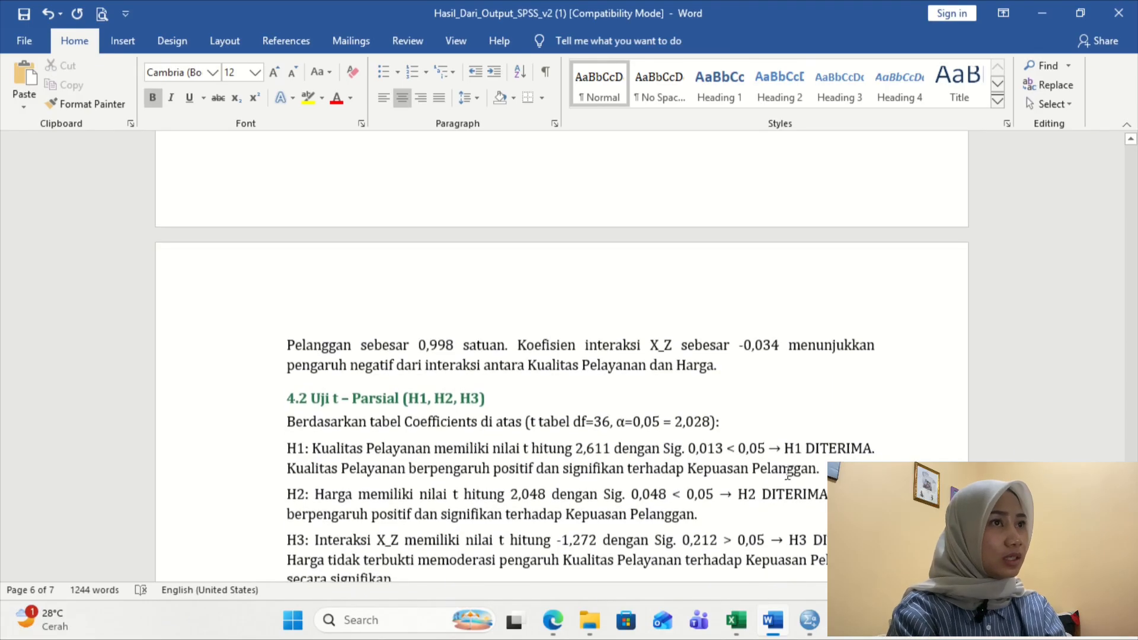
scroll(787, 472, up, 2)
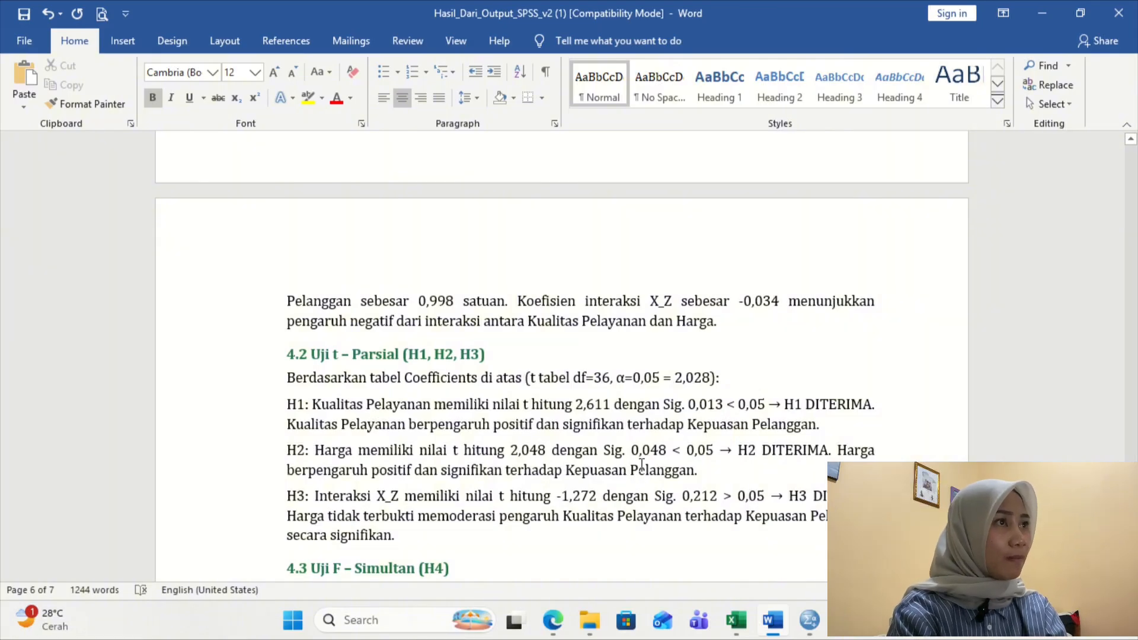
scroll(641, 464, up, 10)
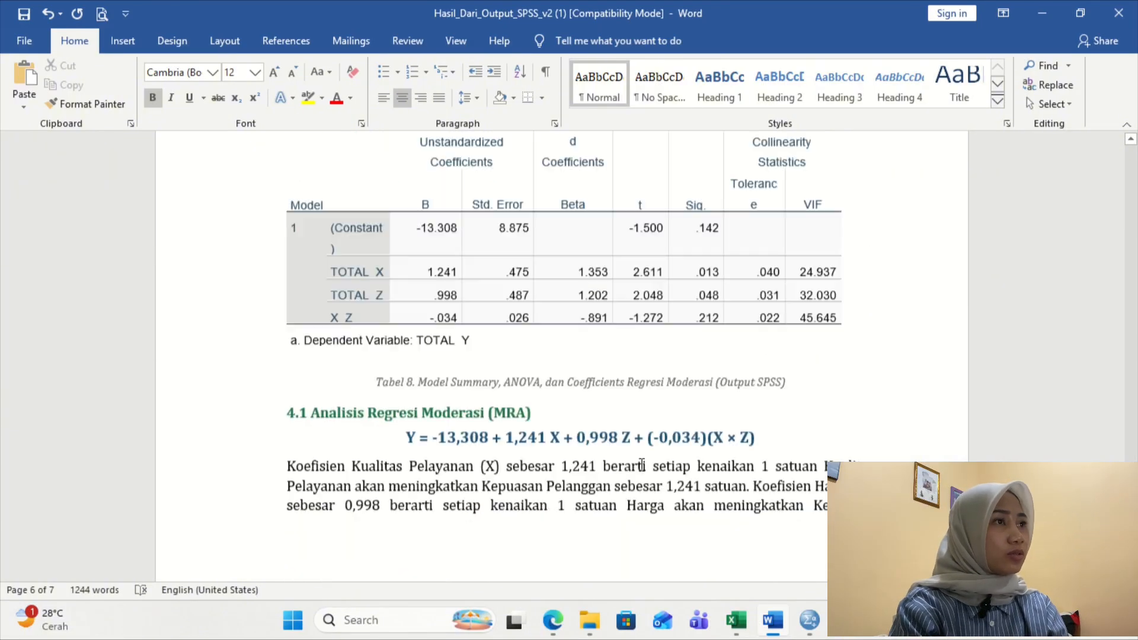
scroll(642, 464, down, 8)
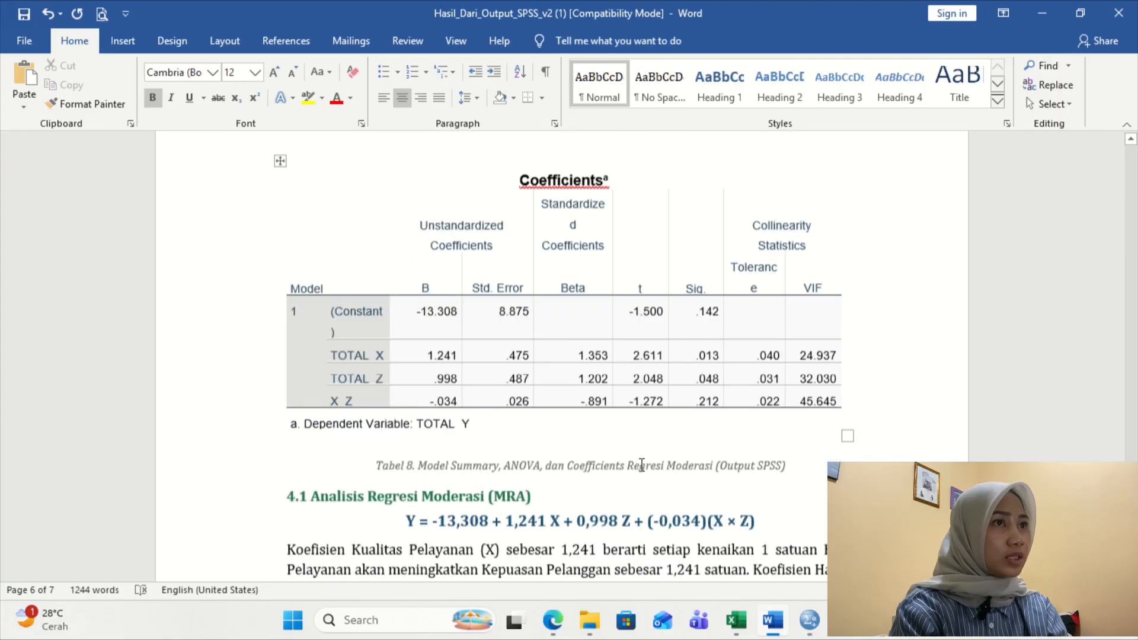
scroll(641, 464, down, 3)
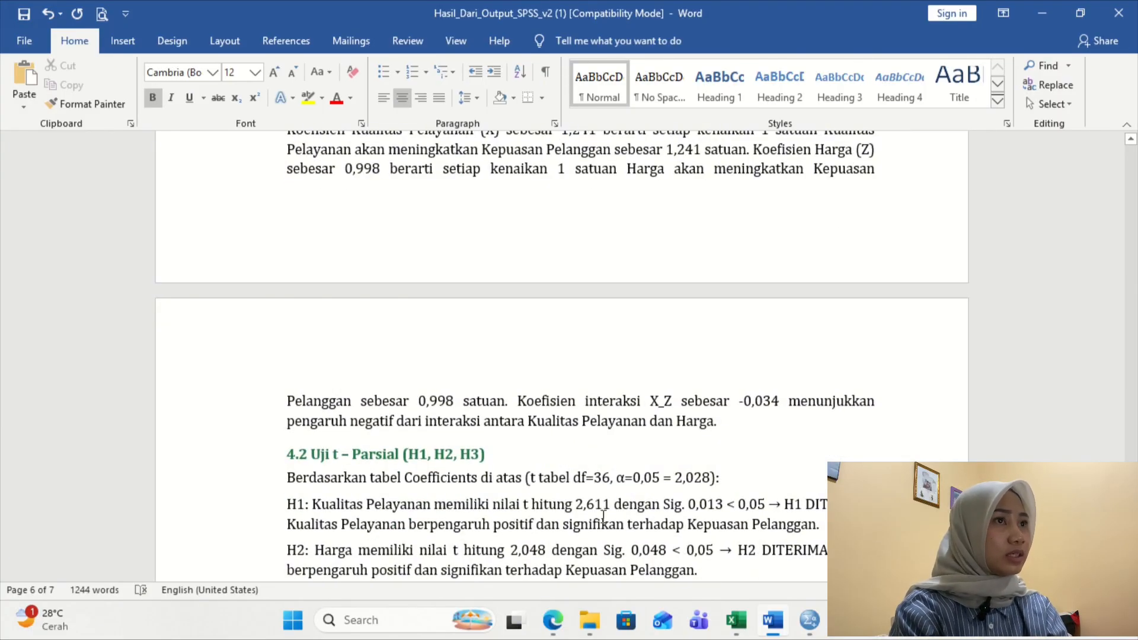
scroll(696, 510, up, 10)
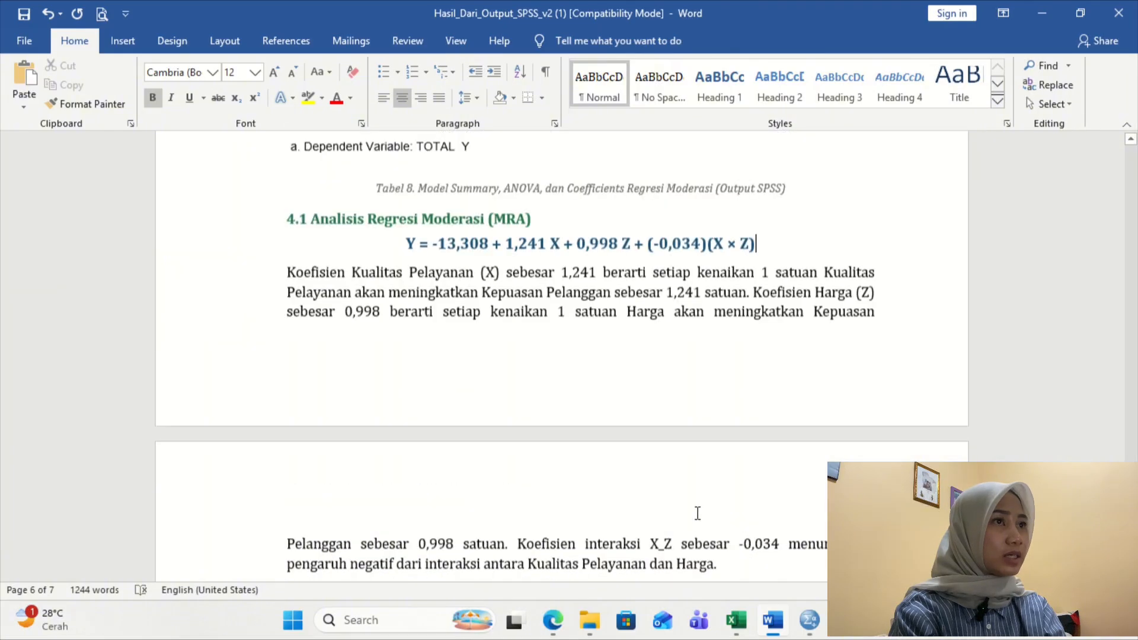
scroll(698, 514, up, 1)
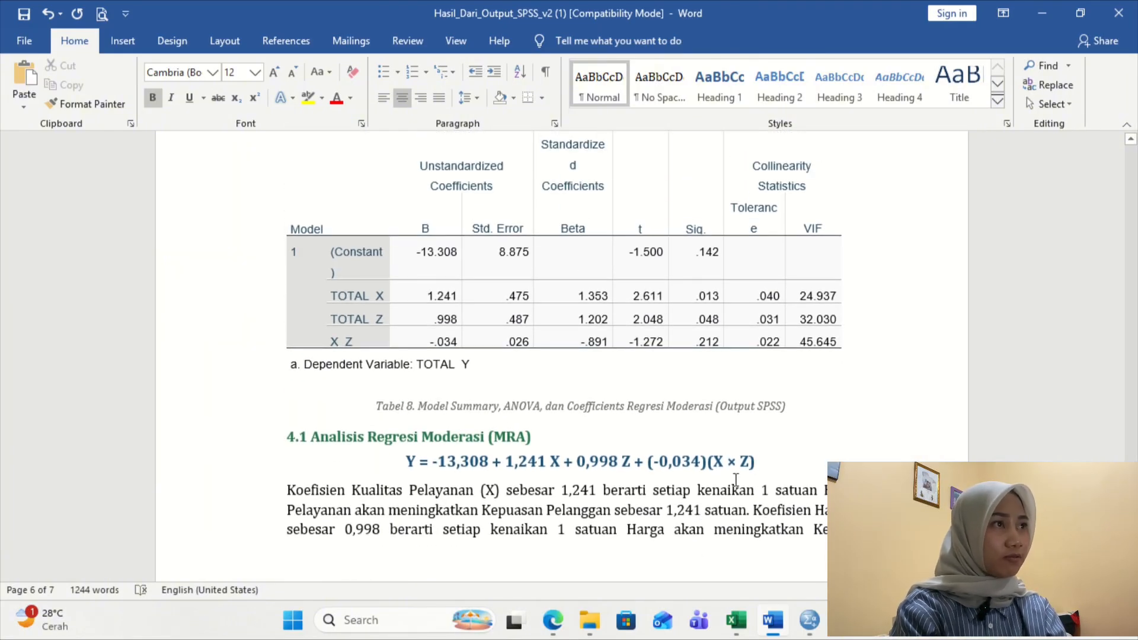
scroll(634, 522, down, 10)
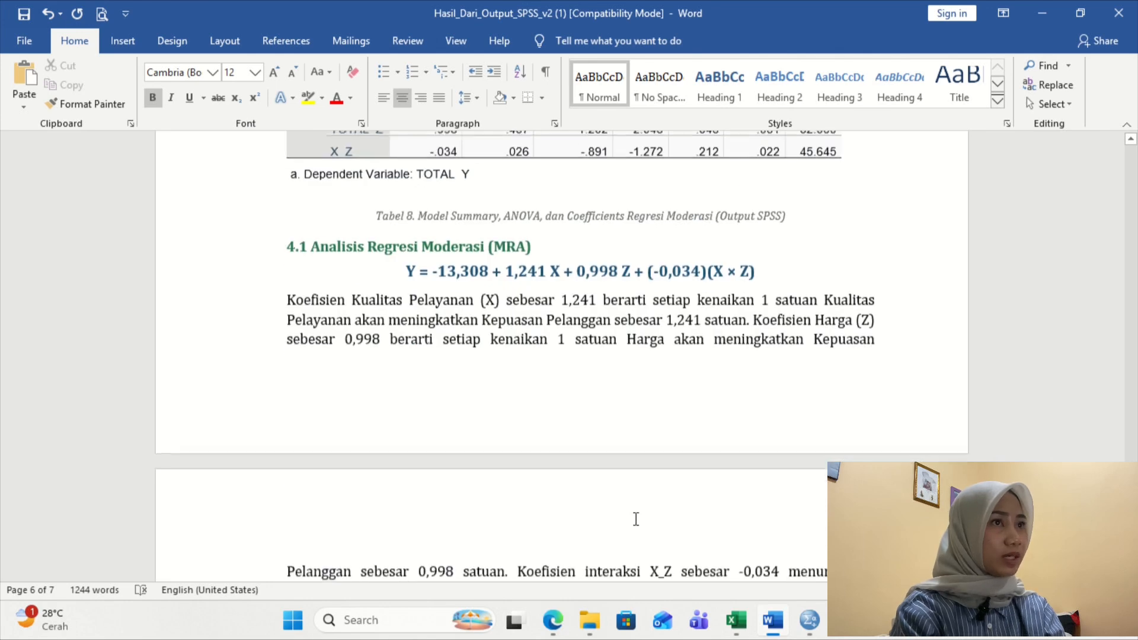
scroll(635, 519, down, 1)
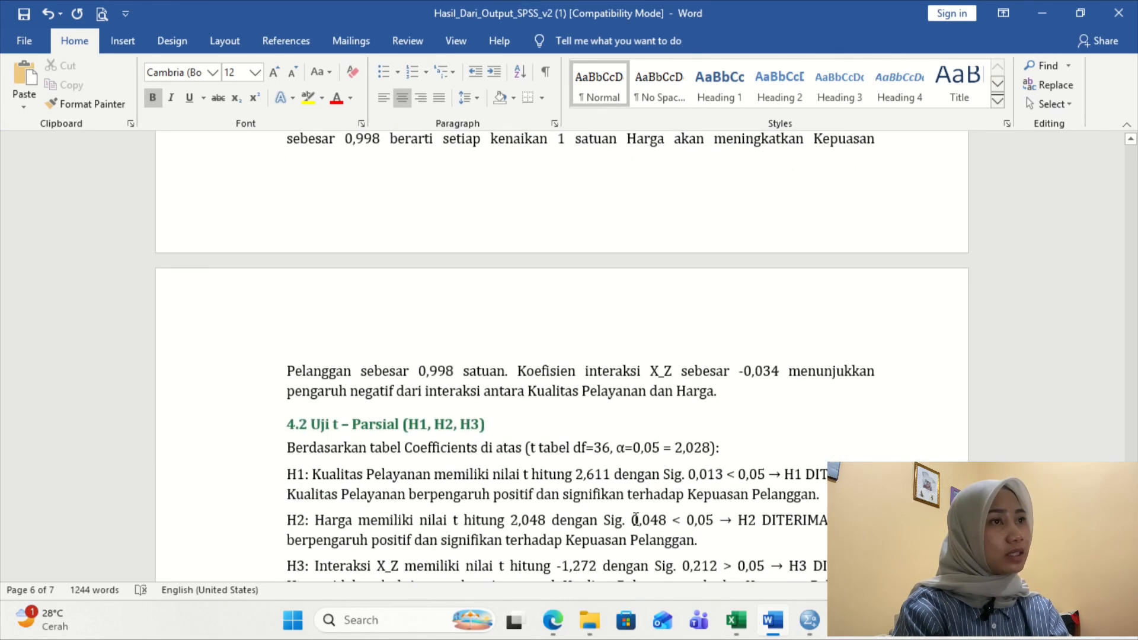
Examine the Model Summary and ANOVA tables, and read the F-test discussion in 4.3 and the coefficient of determination discussion in 4.4.
scroll(635, 519, up, 12)
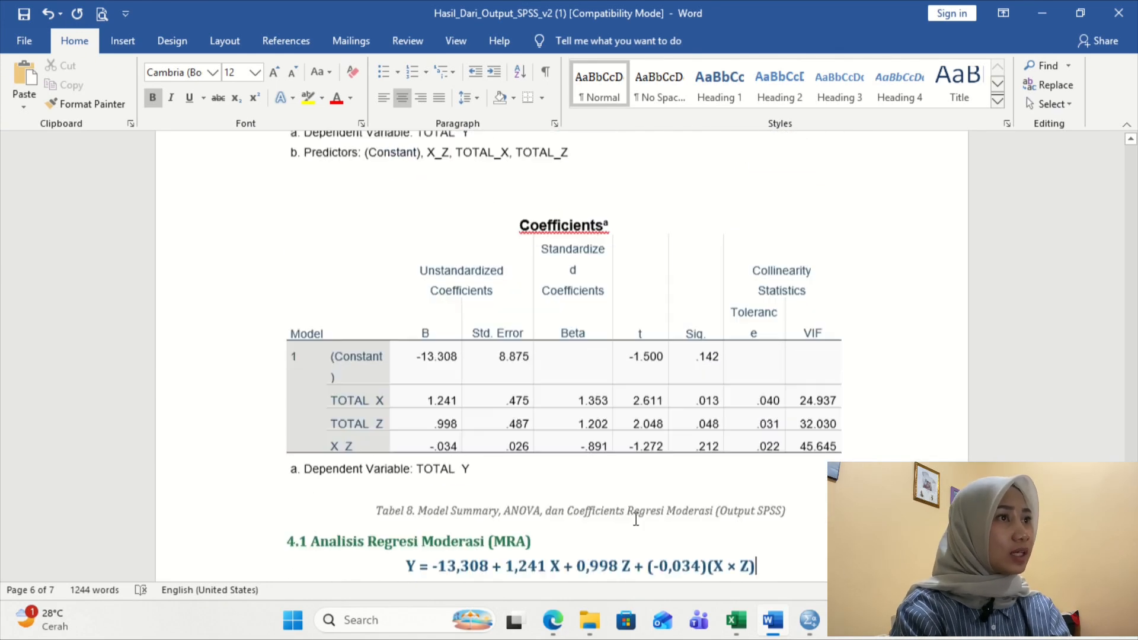
scroll(635, 519, up, 8)
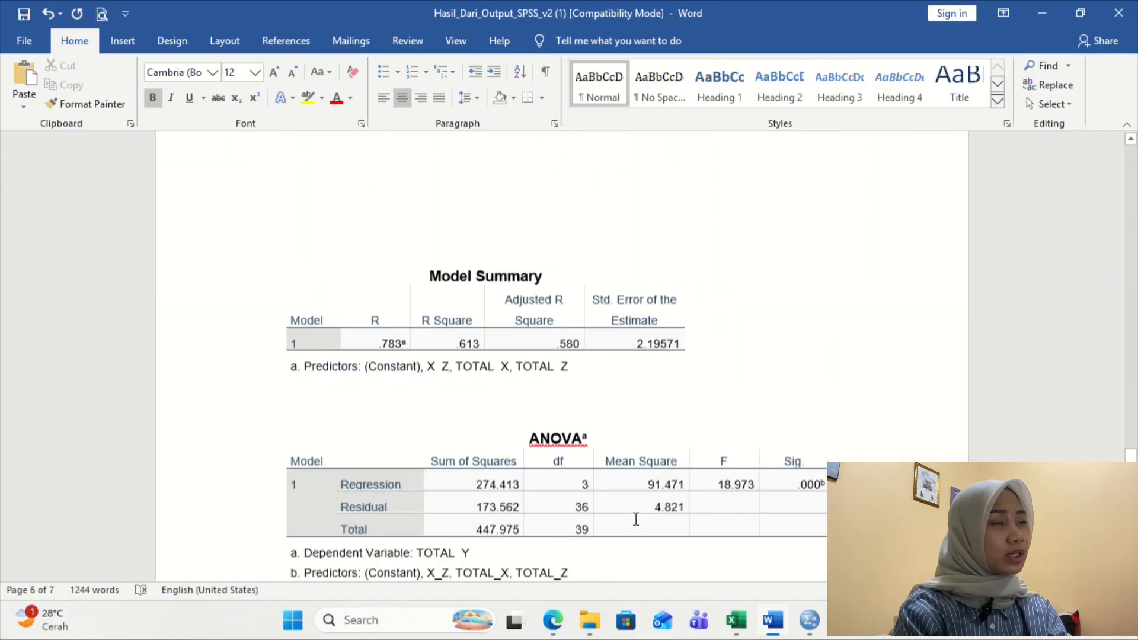
scroll(636, 520, down, 8)
scroll(636, 519, down, 1)
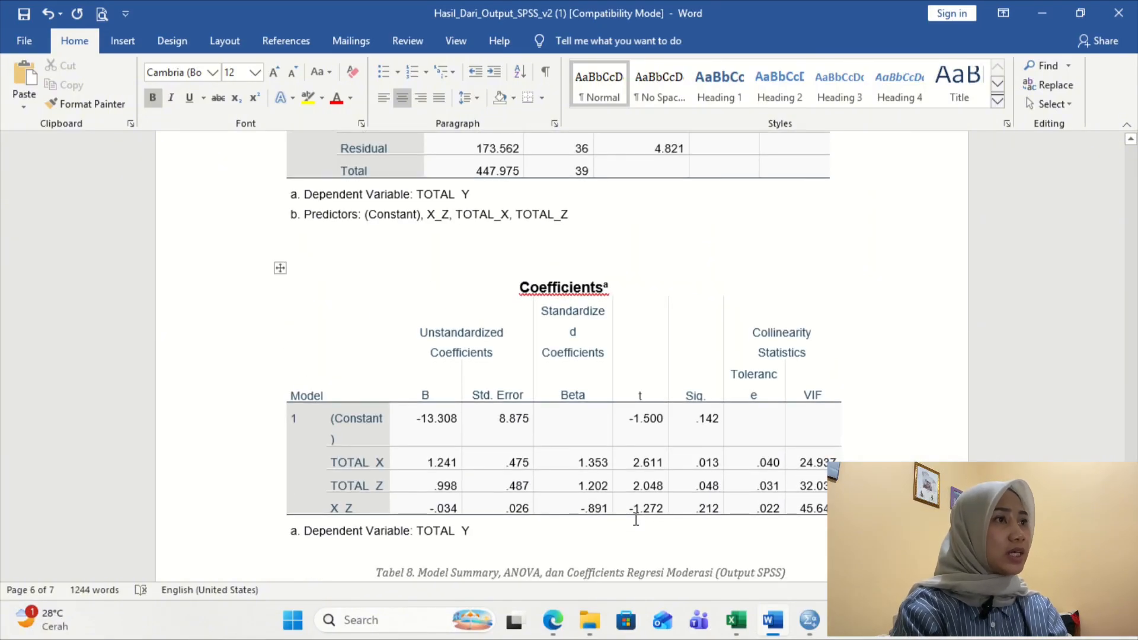
scroll(635, 519, down, 10)
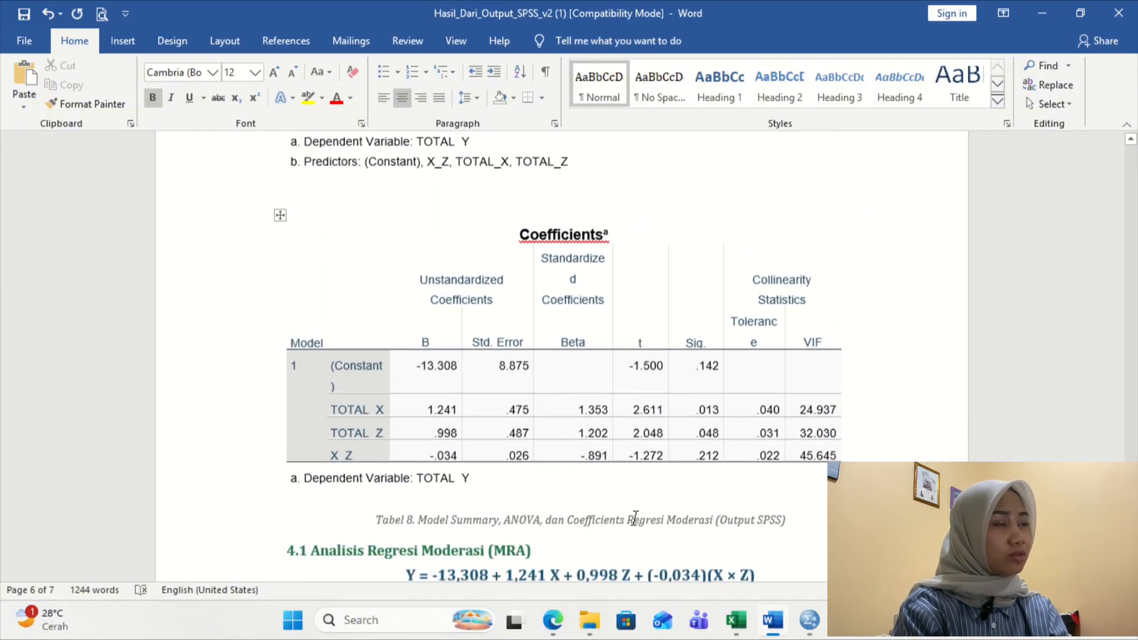
scroll(636, 519, down, 10)
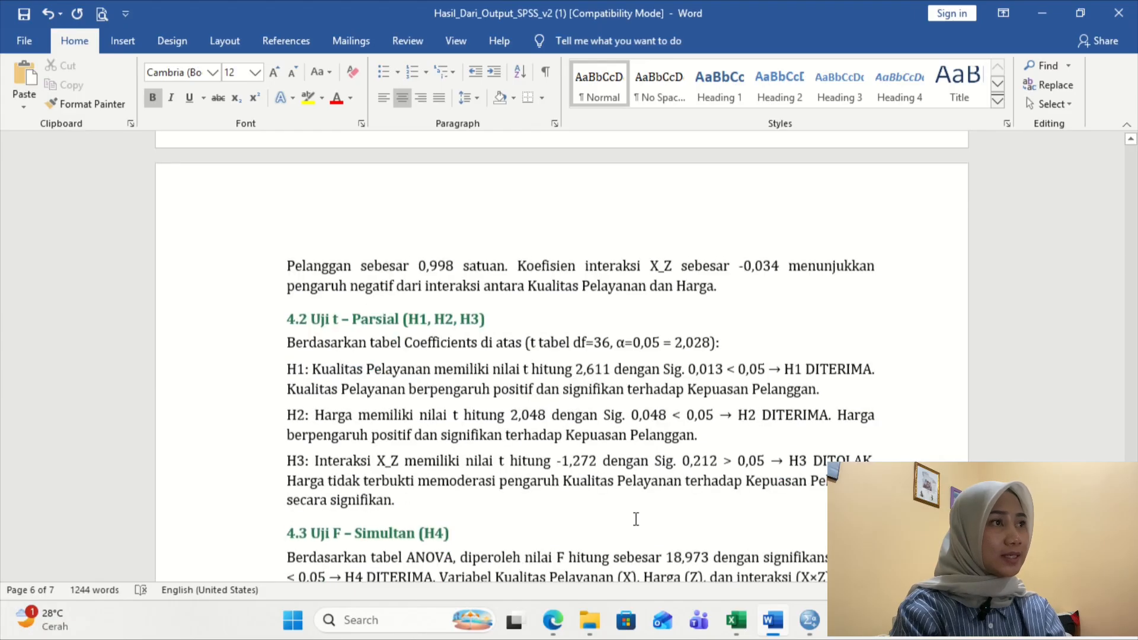
scroll(636, 519, down, 2)
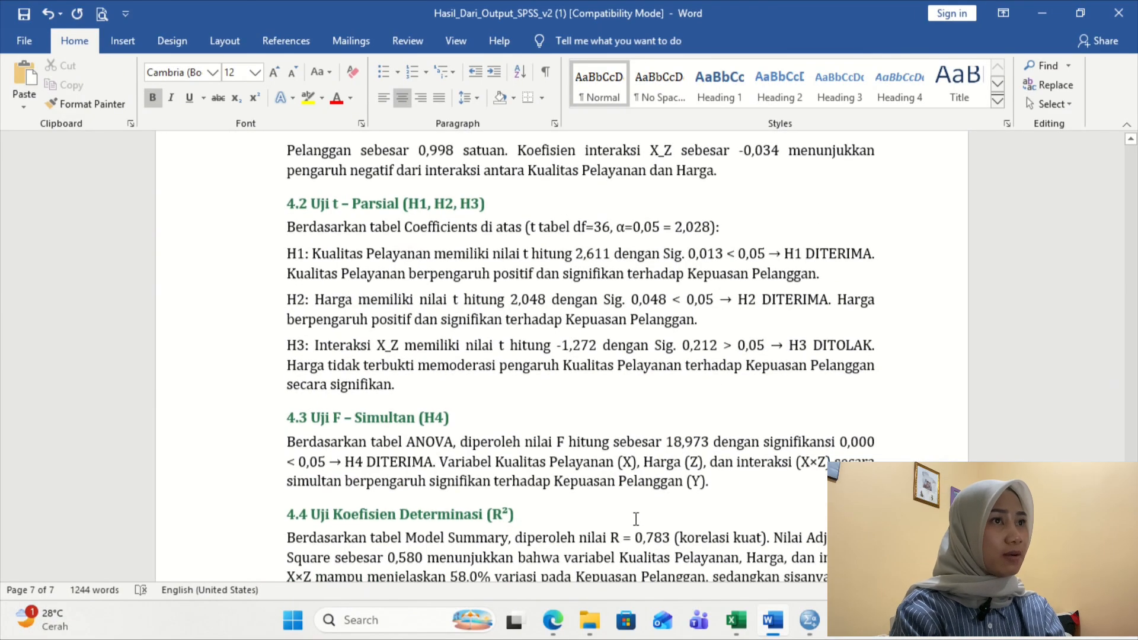
ctrl+scroll(635, 520, down, 2)
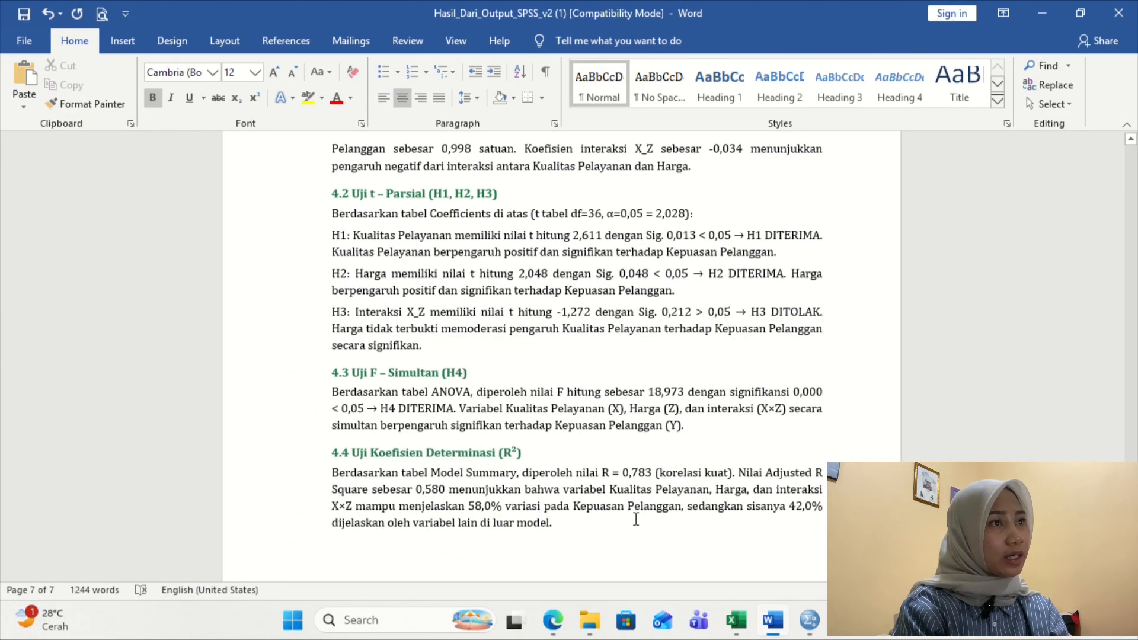
scroll(636, 519, up, 1)
scroll(636, 519, down, 1)
scroll(635, 520, up, 1)
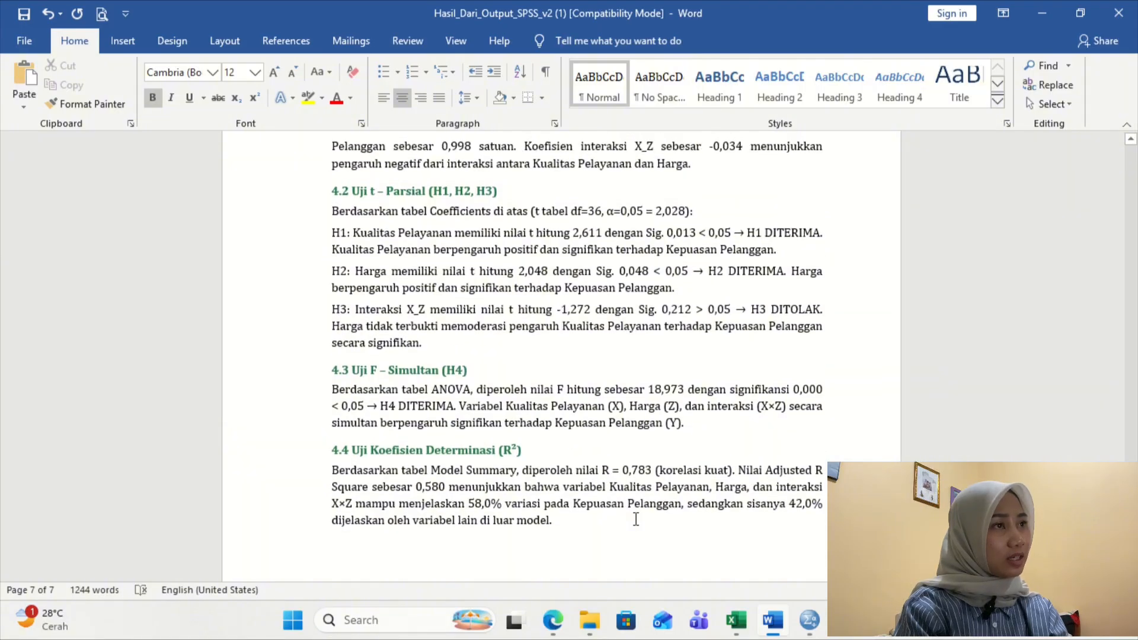
scroll(636, 519, up, 1)
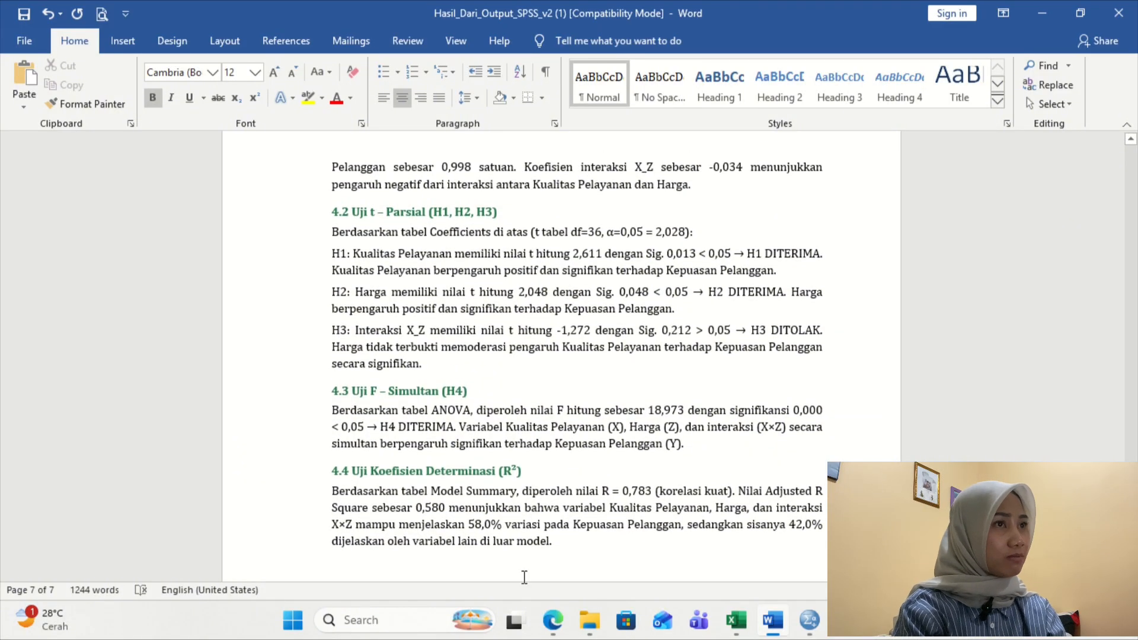